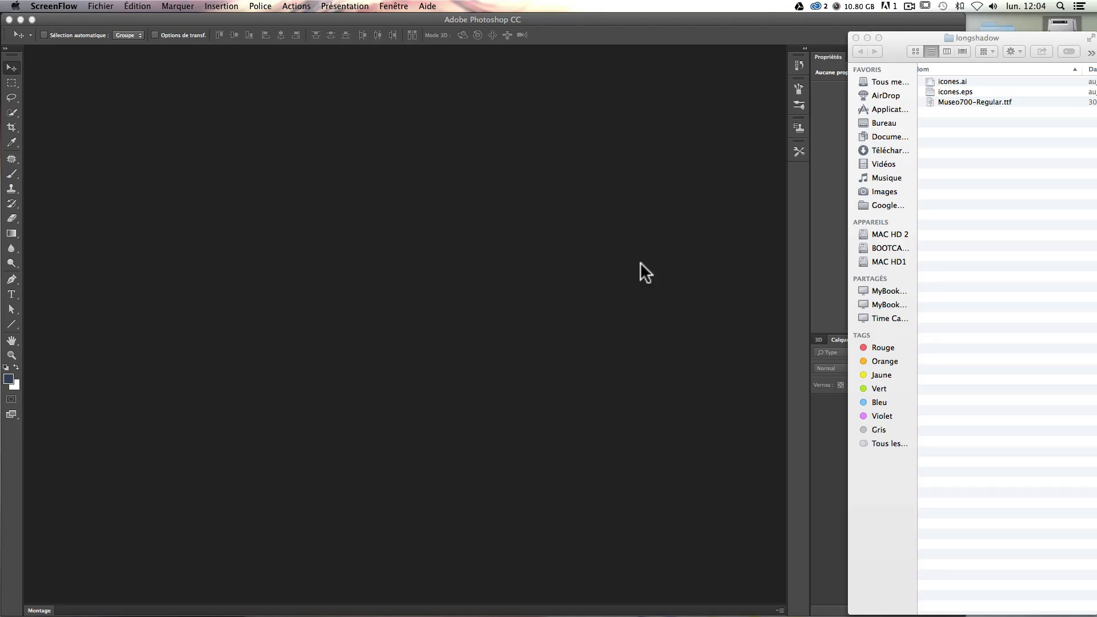
Step: Open icones.ai from the longshadow folder in Illustrator
{"action": "left_click", "coordinate": [953, 101]}
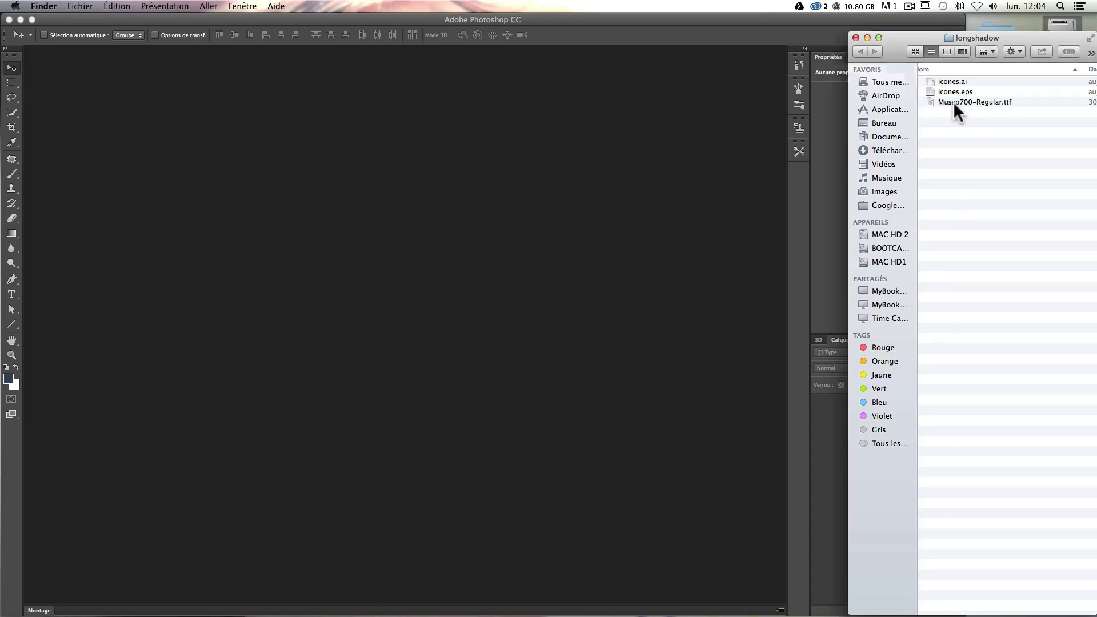
{"action": "left_click", "coordinate": [957, 104]}
{"action": "left_click", "coordinate": [994, 153]}
{"action": "left_click", "coordinate": [944, 81]}
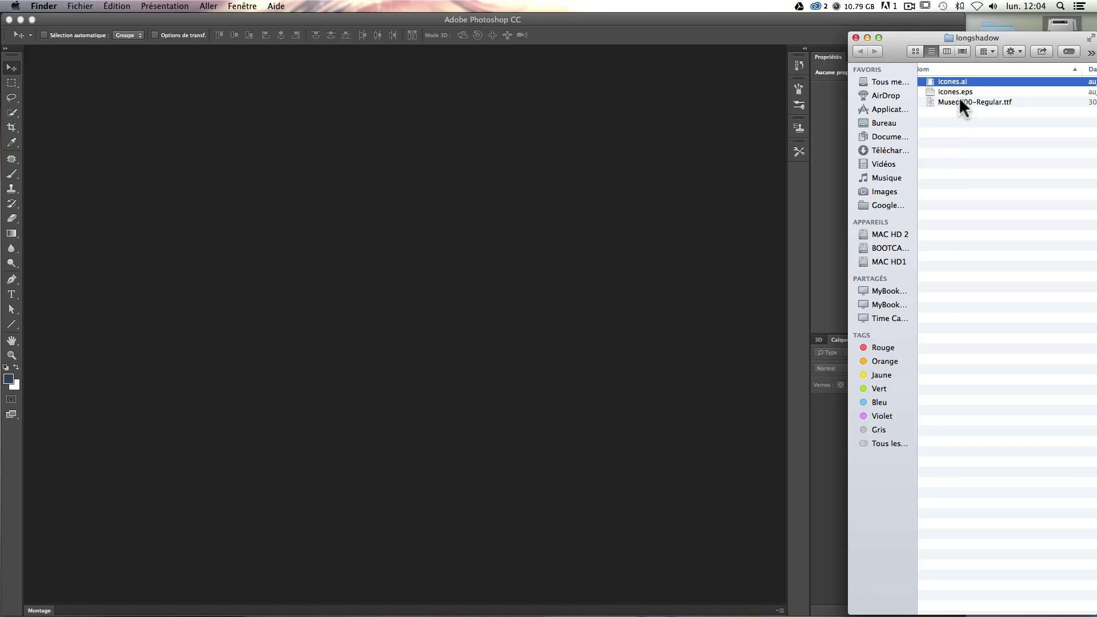
{"action": "double_click", "coordinate": [949, 80]}
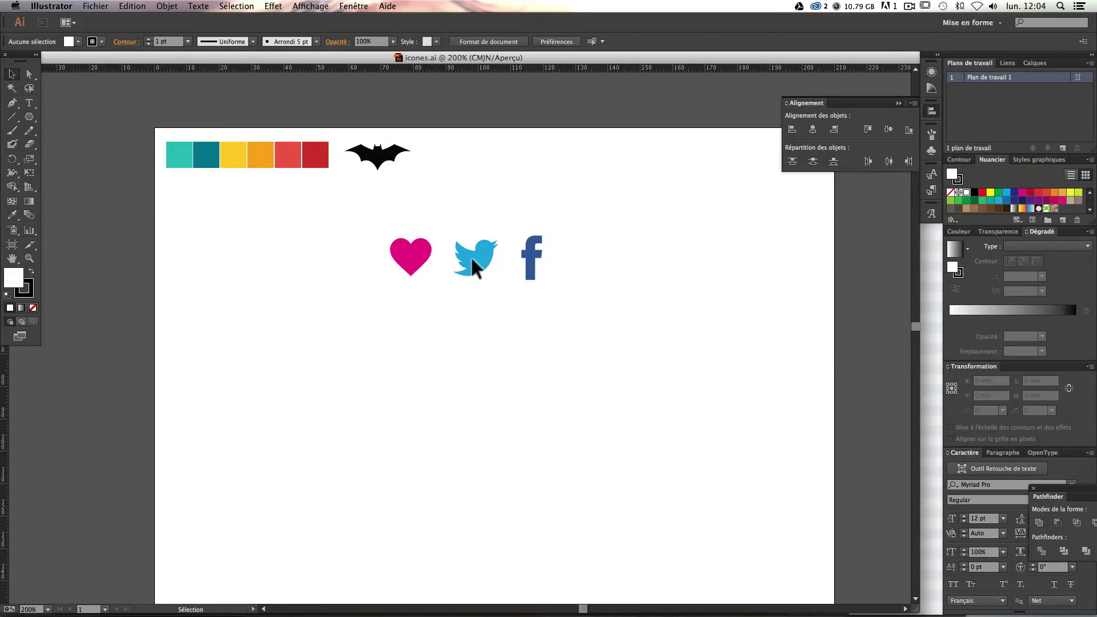
Step: Inspect the Twitter, Facebook, bat and heart icons in icones.ai, and close the document
{"action": "left_click", "coordinate": [472, 260]}
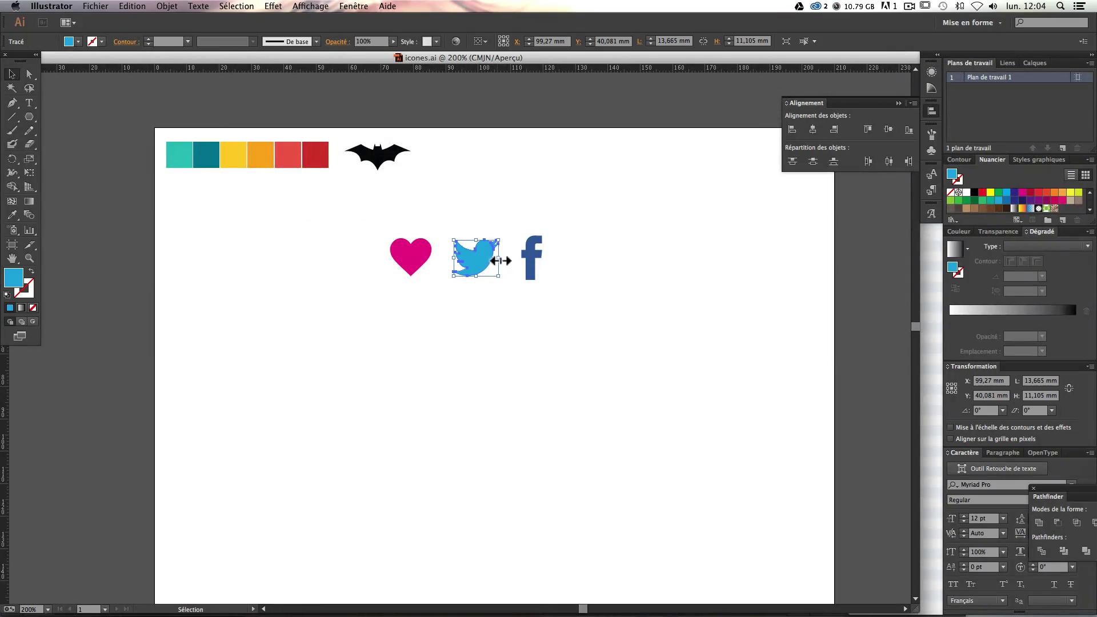
{"action": "left_click", "coordinate": [532, 260]}
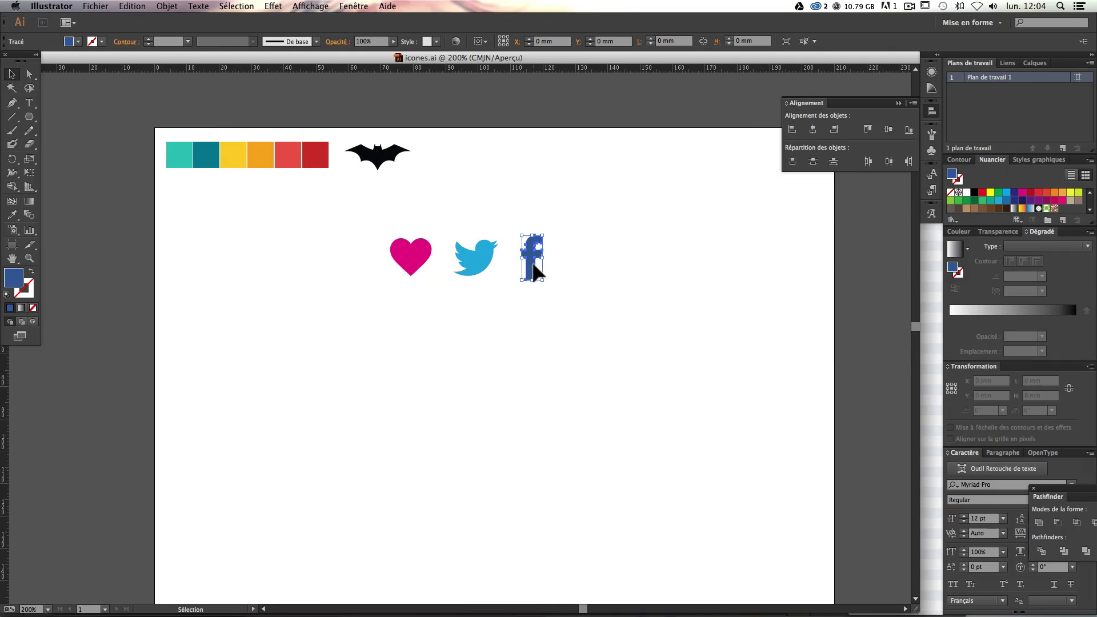
{"action": "left_click", "coordinate": [432, 317]}
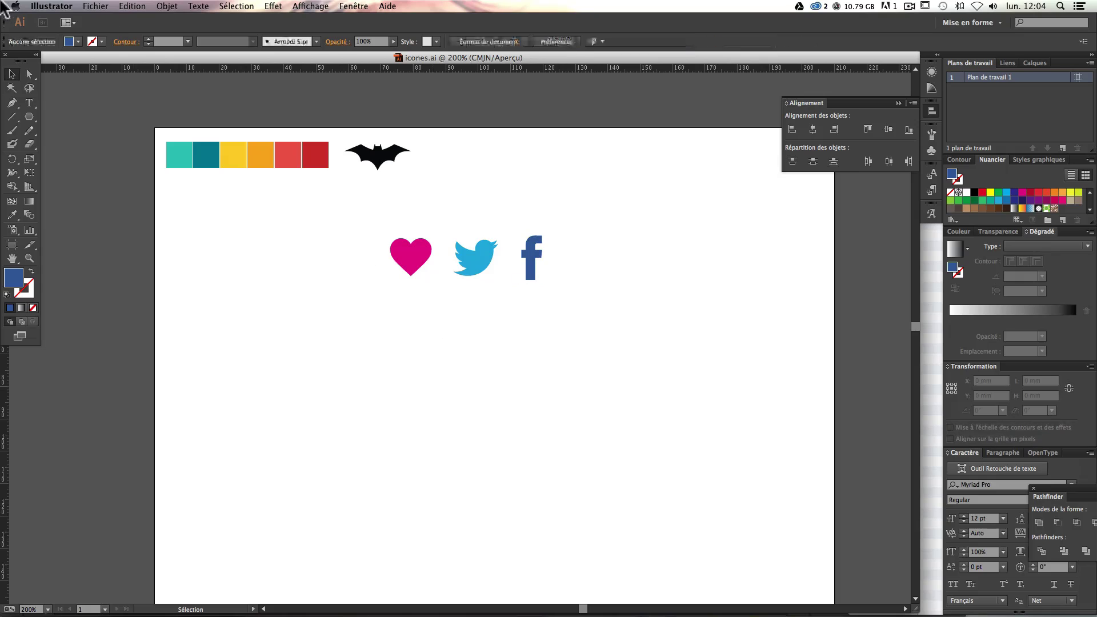
{"action": "left_click", "coordinate": [383, 157]}
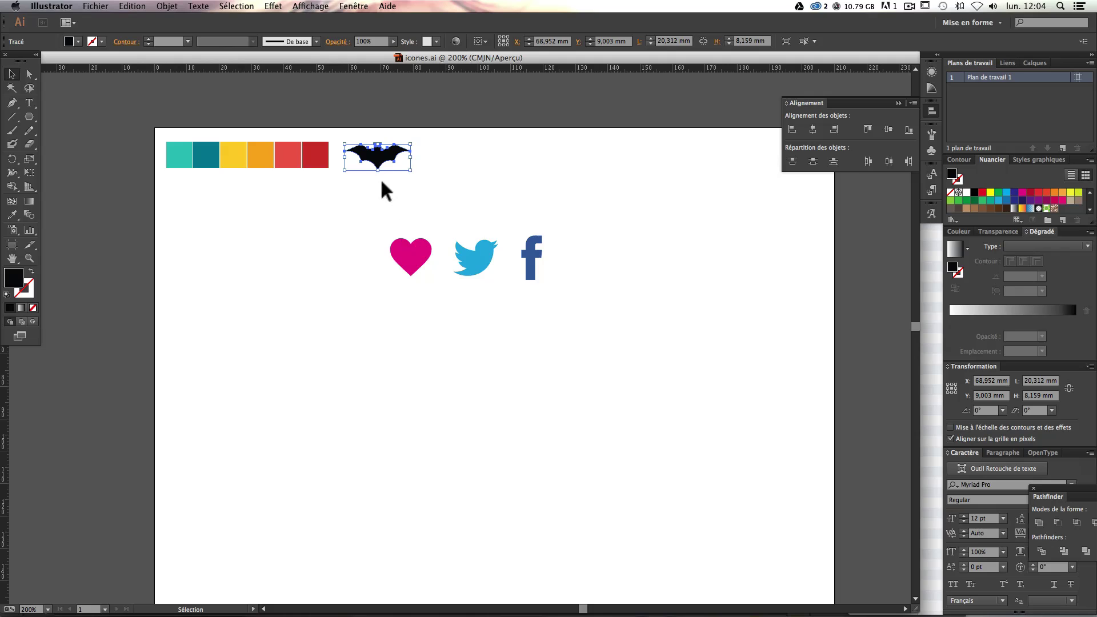
{"action": "left_click", "coordinate": [428, 273]}
{"action": "left_click", "coordinate": [440, 351]}
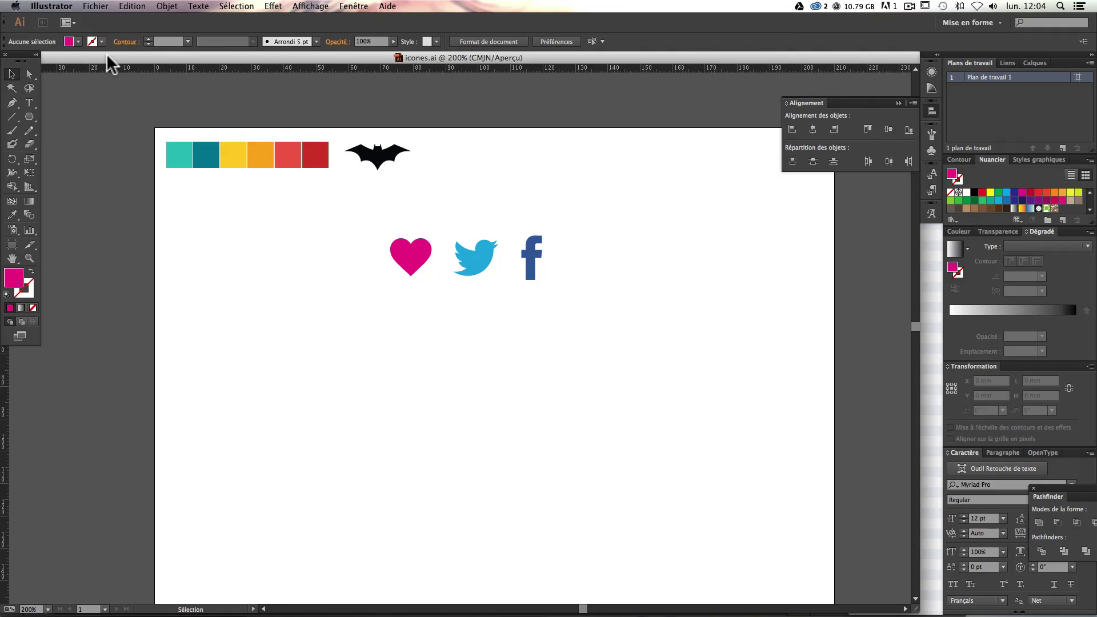
{"action": "key", "text": "super+w"}
Step: In Finder, open the Fonts folder inside the Bibliothèque folder of the SSD drive
{"action": "left_click", "coordinate": [911, 302]}
{"action": "left_click", "coordinate": [999, 81]}
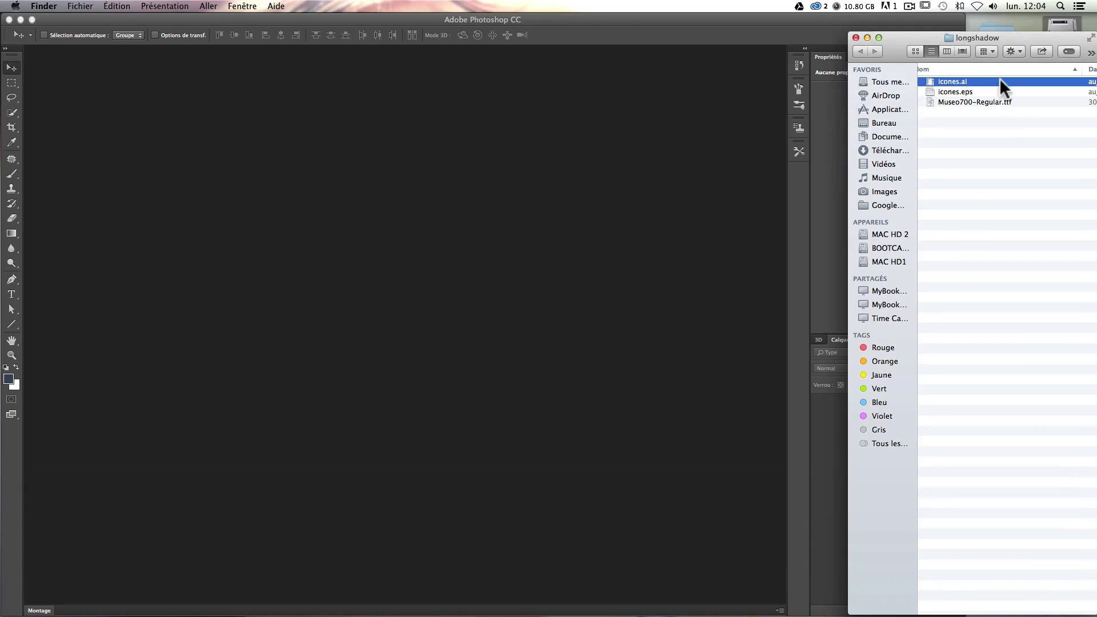
{"action": "double_click", "coordinate": [1064, 23]}
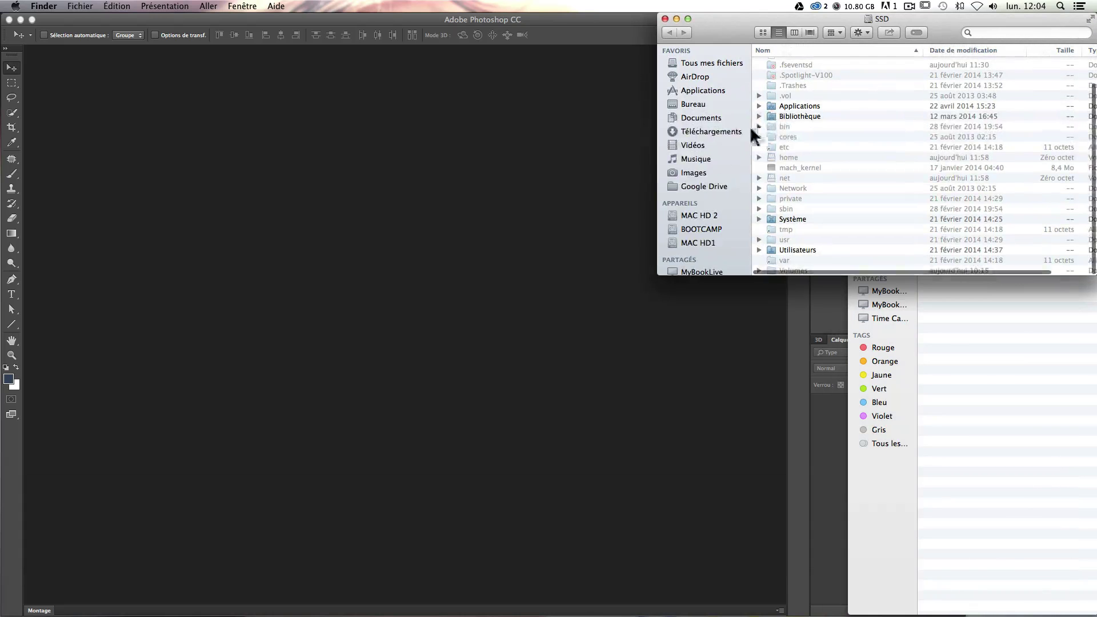
{"action": "double_click", "coordinate": [799, 117]}
{"action": "left_click_drag", "start_coordinate": [921, 20], "coordinate": [701, 47]}
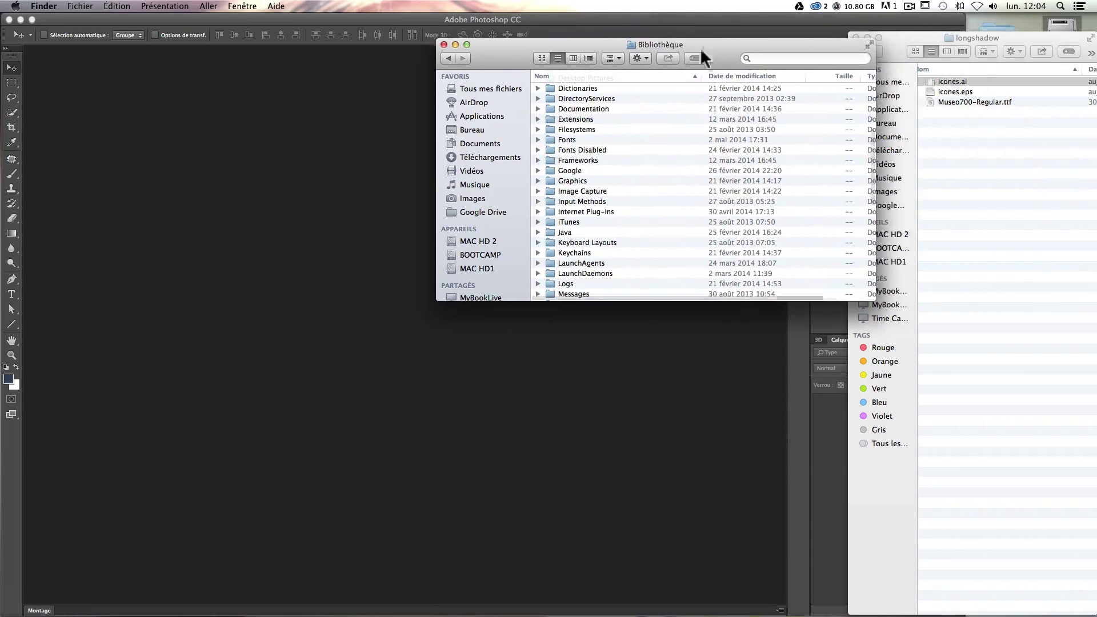
{"action": "double_click", "coordinate": [558, 139]}
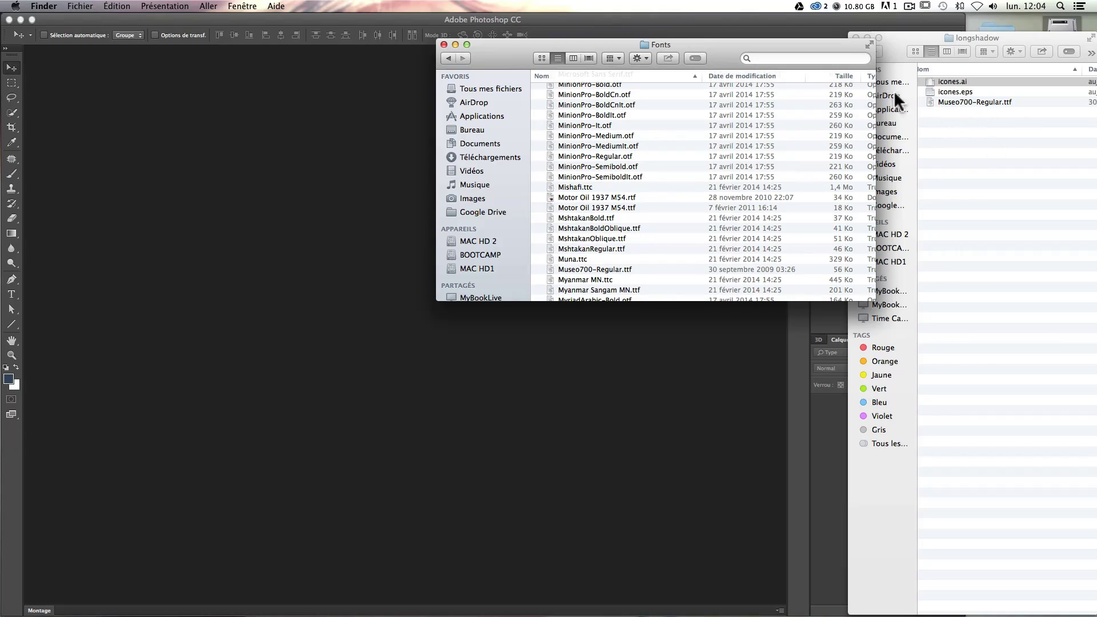
Step: Point out Museo700-Regular.ttf in the longshadow folder as the font to install, and close the Fonts window
{"action": "left_click", "coordinate": [966, 119]}
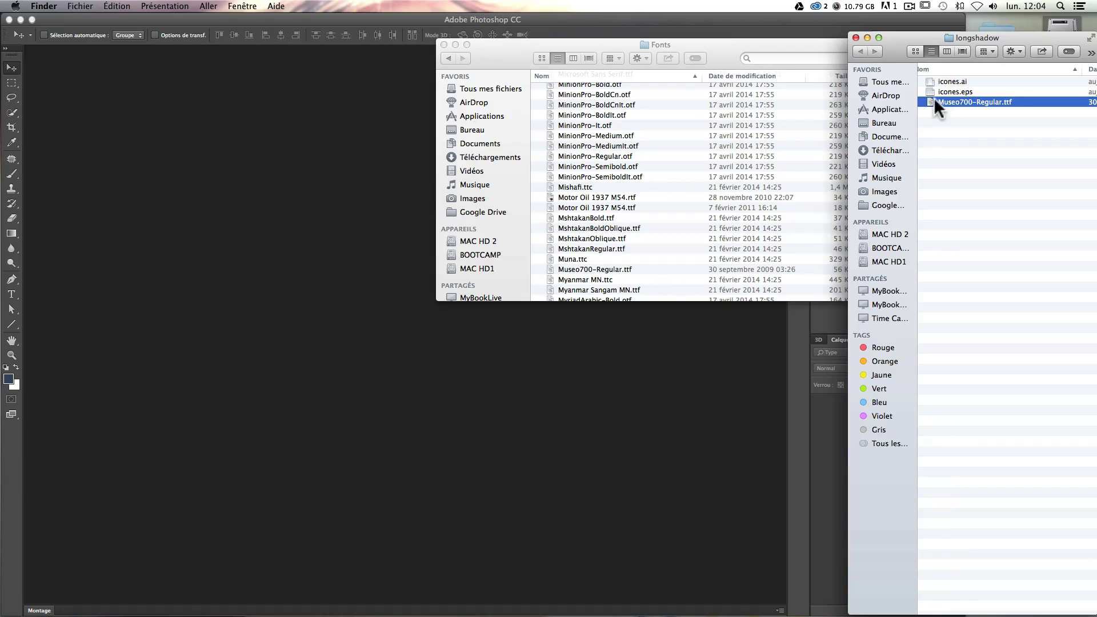
{"action": "mouse_move", "coordinate": [951, 102]}
{"action": "left_mouse_down"}
{"action": "mouse_move", "coordinate": [660, 195]}
{"action": "mouse_move", "coordinate": [787, 191]}
{"action": "mouse_move", "coordinate": [582, 173]}
{"action": "mouse_move", "coordinate": [979, 125]}
{"action": "mouse_move", "coordinate": [960, 111]}
{"action": "left_mouse_up"}
{"action": "mouse_move", "coordinate": [949, 99]}
{"action": "left_mouse_down"}
{"action": "mouse_move", "coordinate": [605, 127]}
{"action": "mouse_move", "coordinate": [593, 143]}
{"action": "mouse_move", "coordinate": [938, 100]}
{"action": "left_mouse_up"}
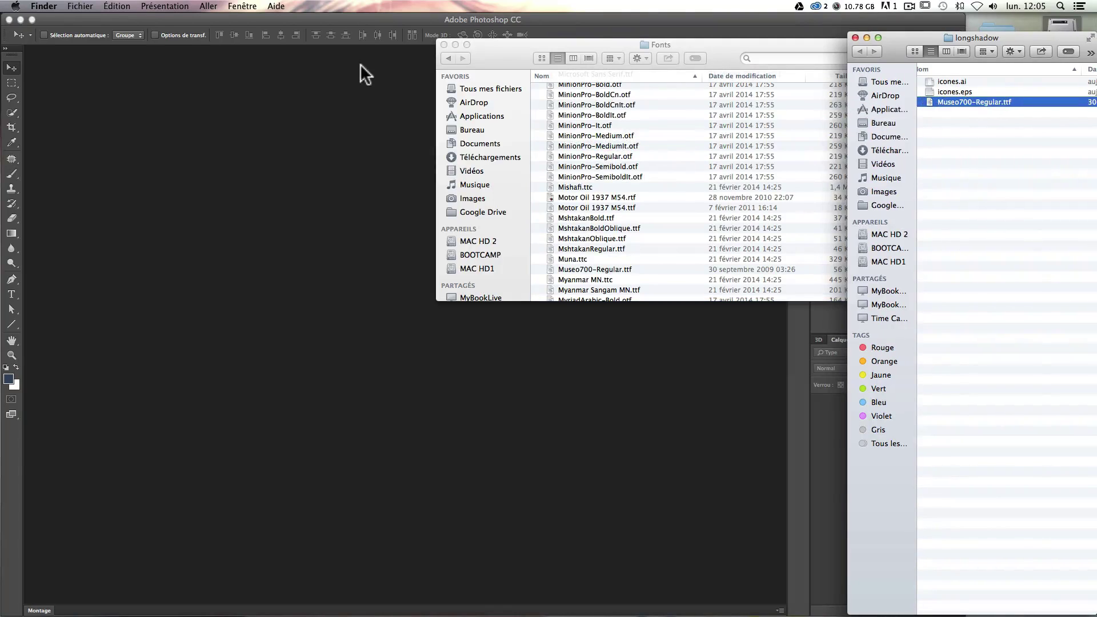
{"action": "left_click", "coordinate": [444, 45]}
Step: Open icones.ai from the longshadow folder in Illustrator and check its row of colour squares and the Twitter icon
{"action": "double_click", "coordinate": [944, 79]}
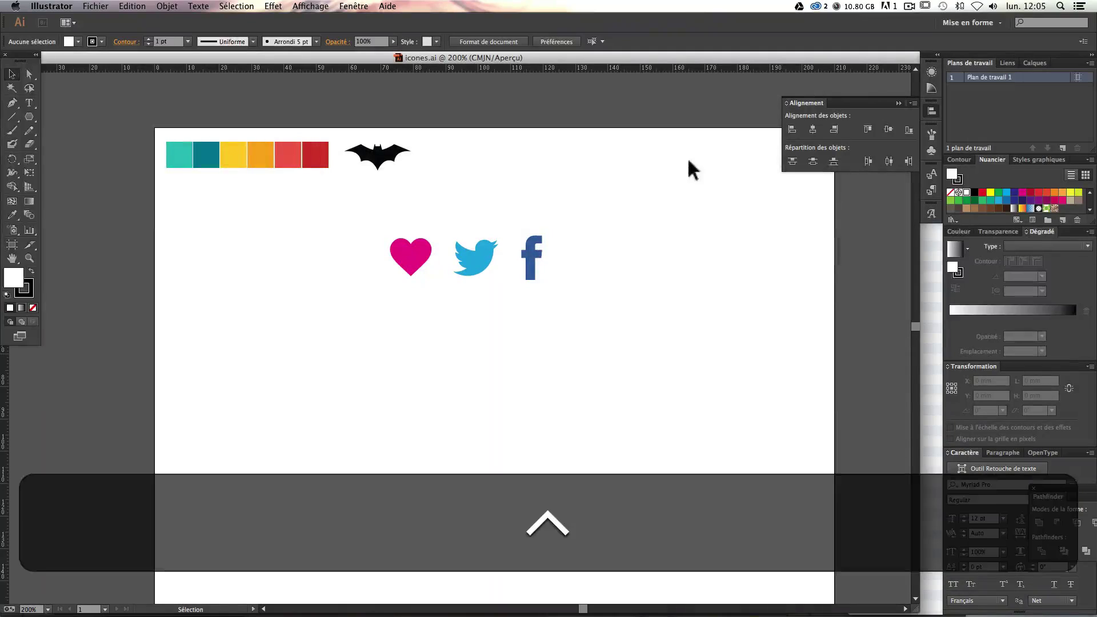
{"action": "left_click_drag", "start_coordinate": [177, 136], "coordinate": [331, 178]}
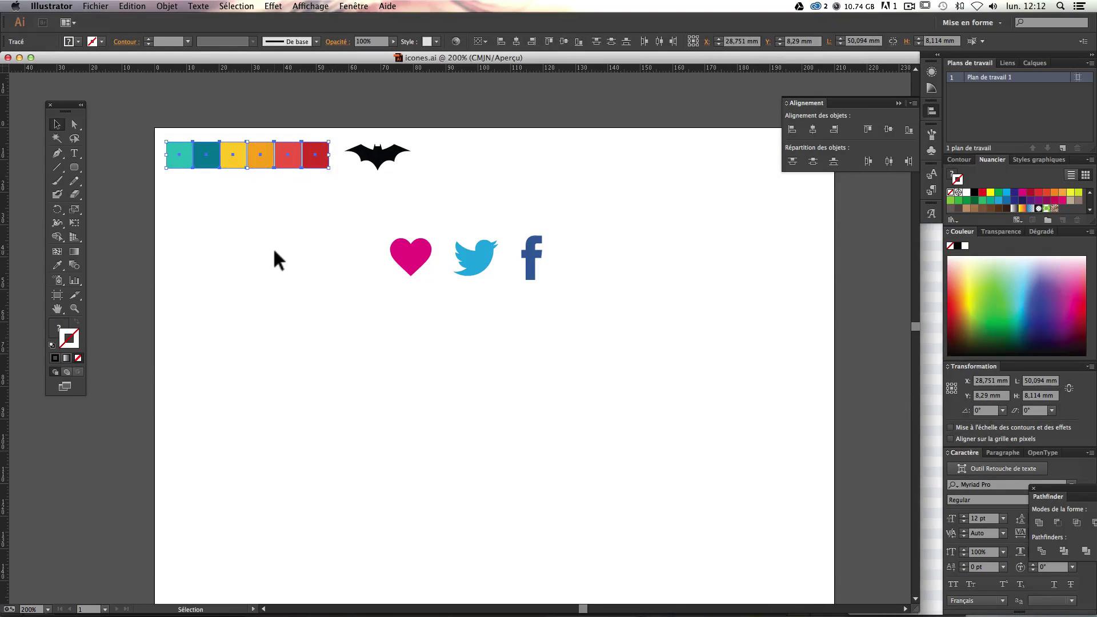
{"action": "left_click", "coordinate": [273, 252]}
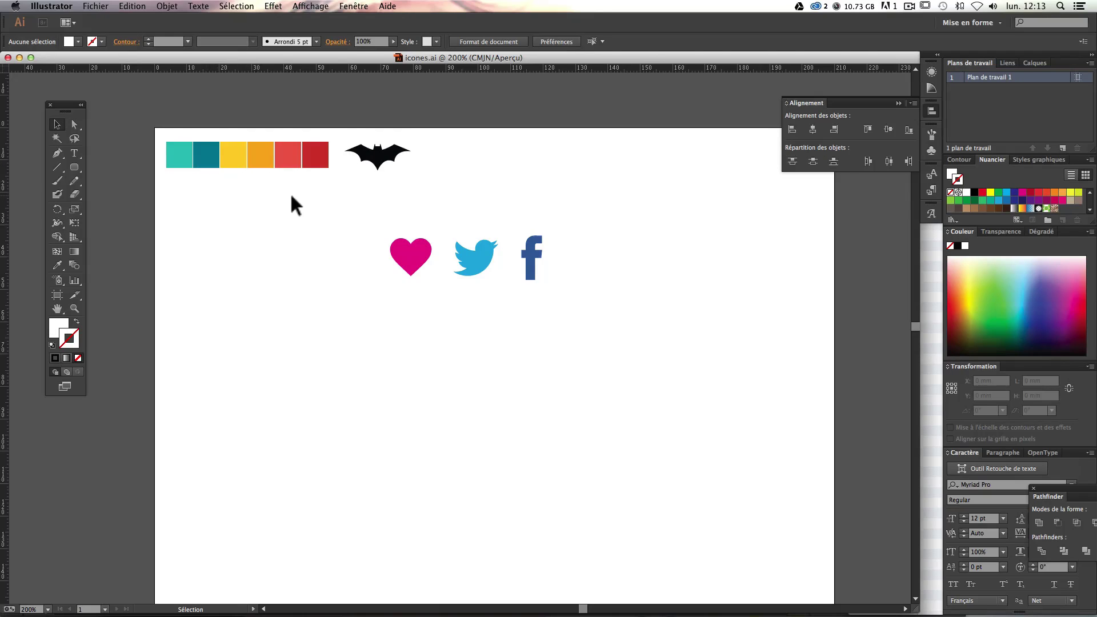
{"action": "key", "text": "space"}
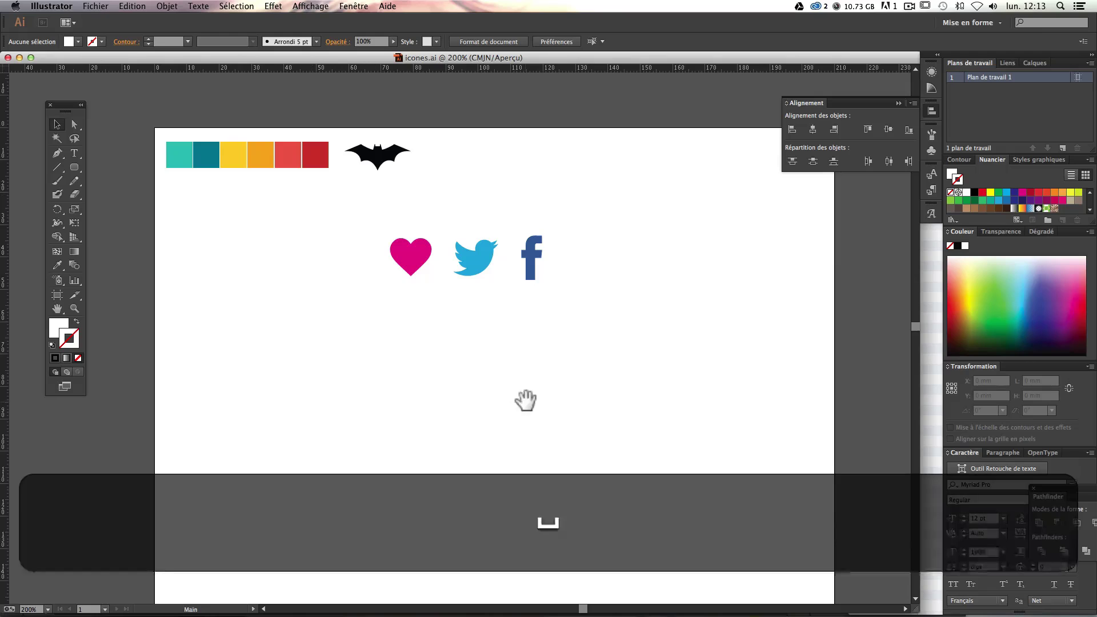
{"action": "left_click_drag", "start_coordinate": [524, 400], "coordinate": [531, 354]}
{"action": "left_click", "coordinate": [483, 225]}
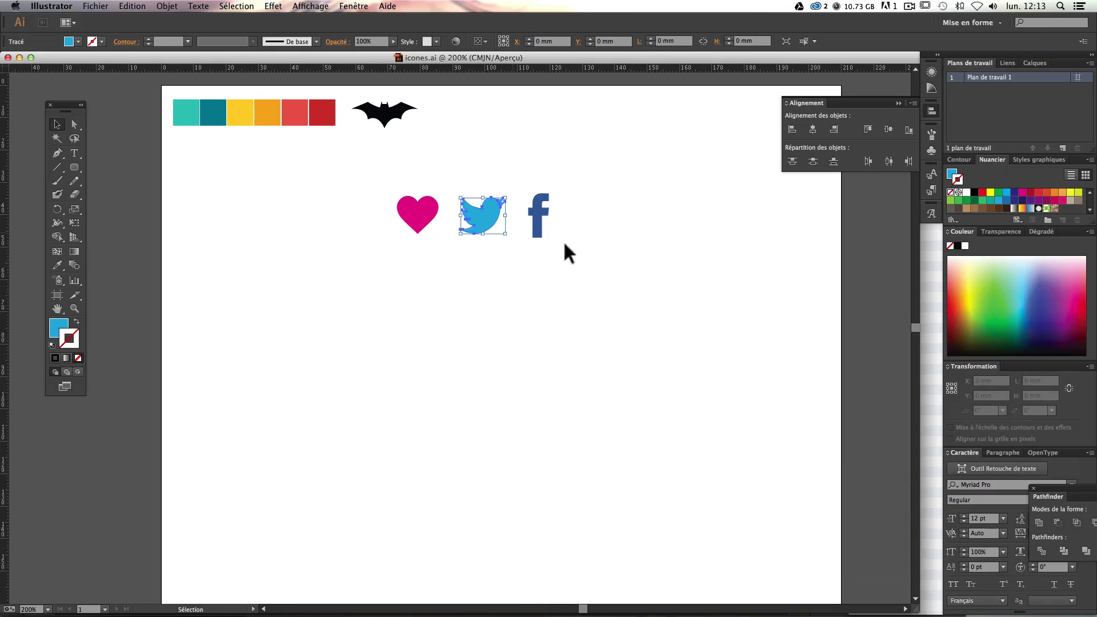
{"action": "left_click", "coordinate": [634, 263]}
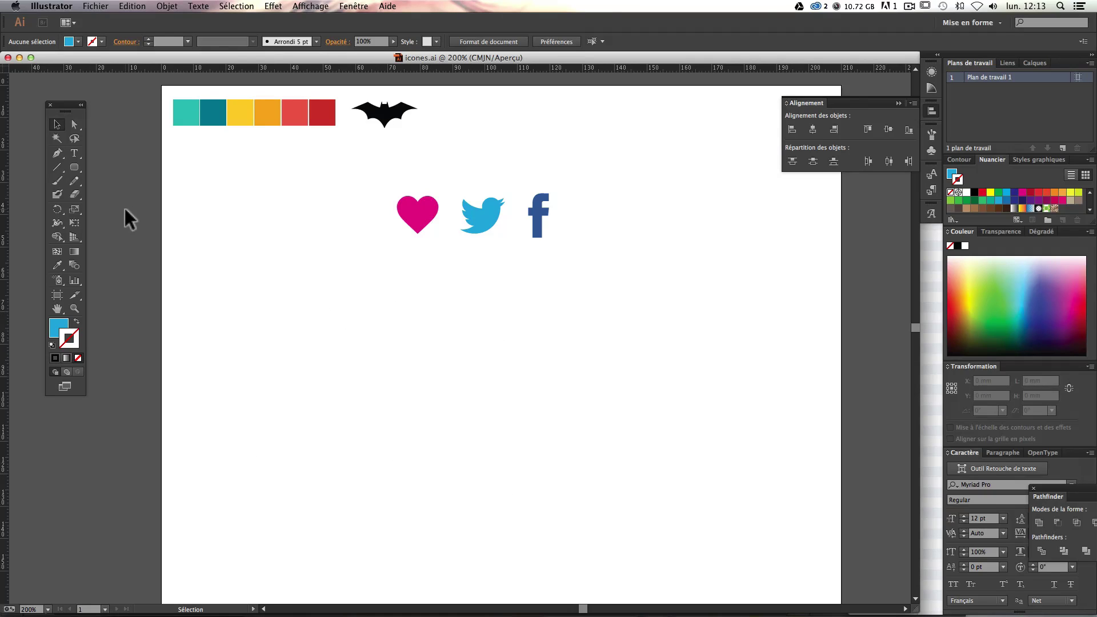
Step: Activate the Rounded Rectangle tool, try a freehand shape about 57 by 61 mm below the colour squares, and undo it
{"action": "left_click", "coordinate": [74, 166]}
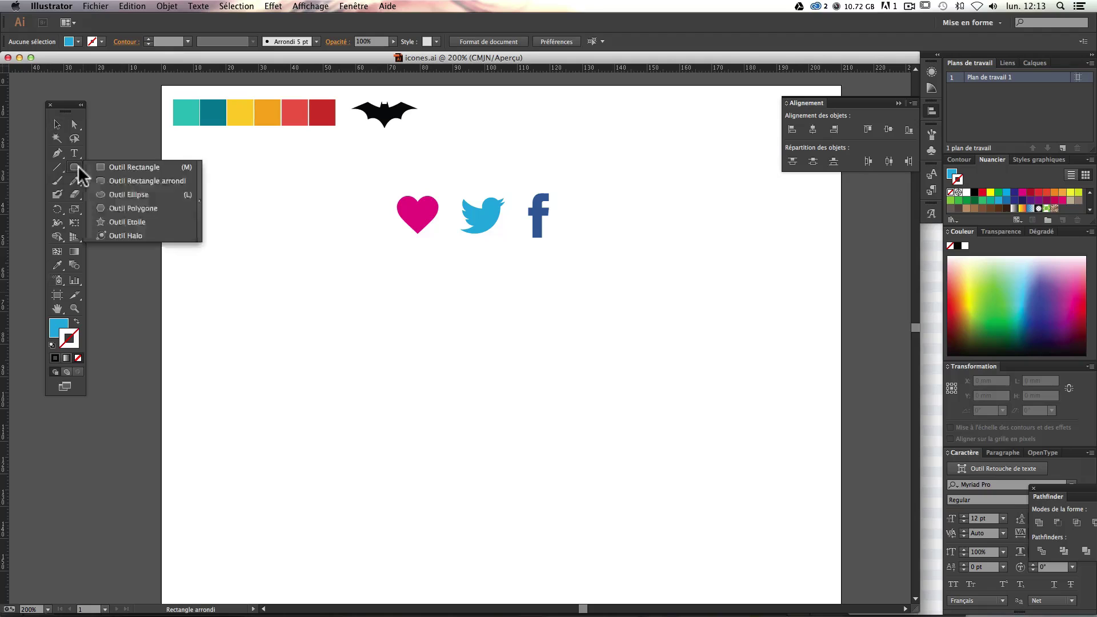
{"action": "left_click", "coordinate": [114, 181]}
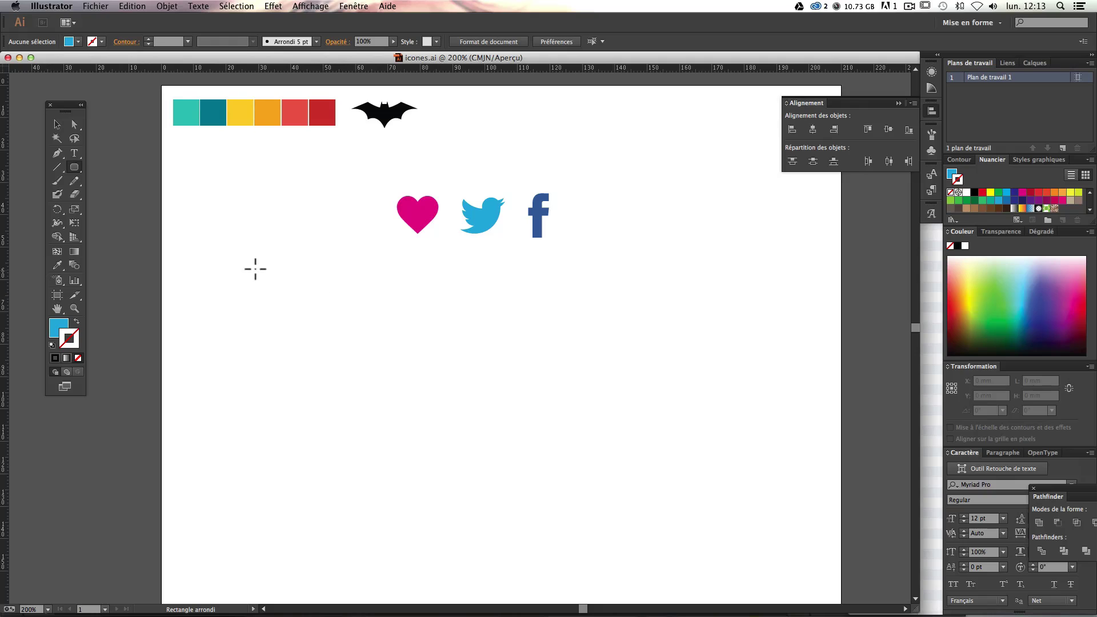
{"action": "left_click_drag", "start_coordinate": [243, 260], "coordinate": [430, 456]}
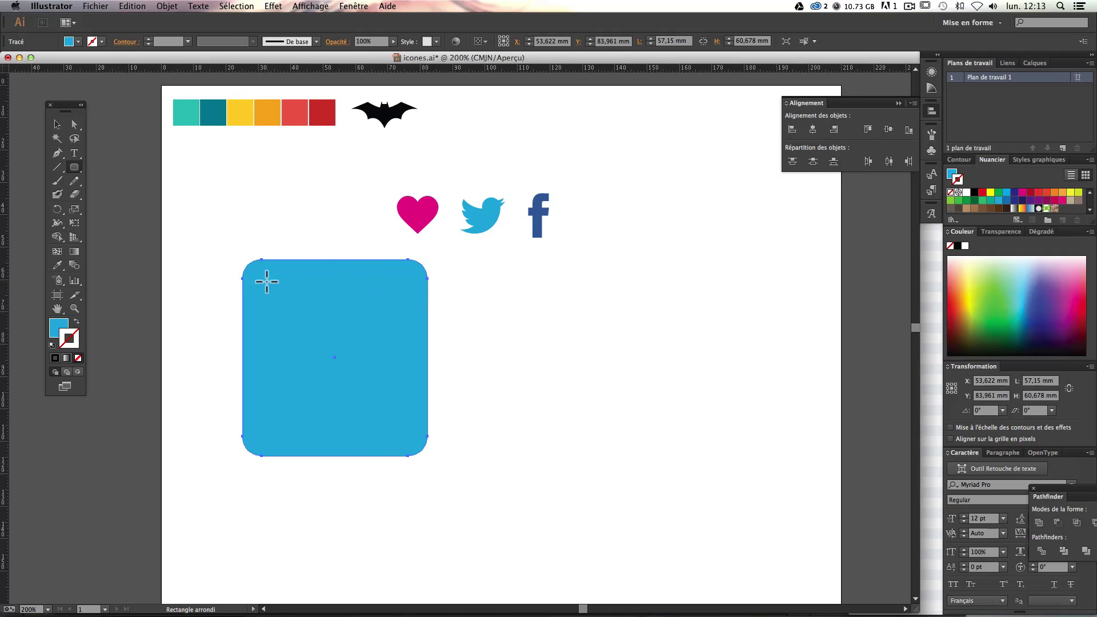
{"action": "key", "text": "super+z"}
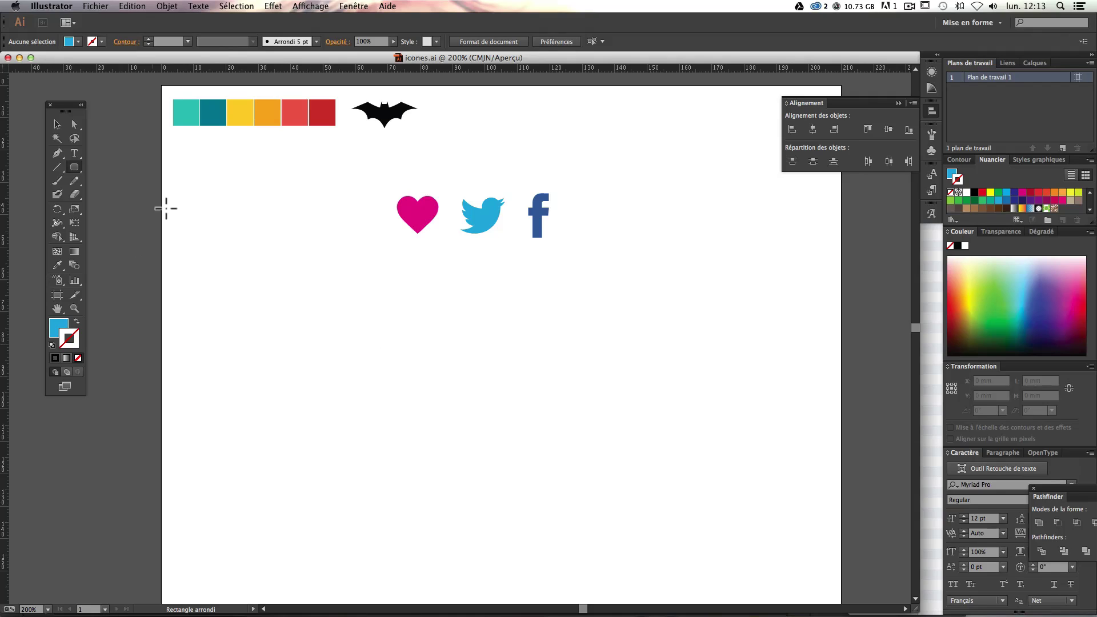
Step: Start a rounded rectangle by exact dimensions in the empty area below the icons, with width and height 50 mm
{"action": "left_click", "coordinate": [356, 363]}
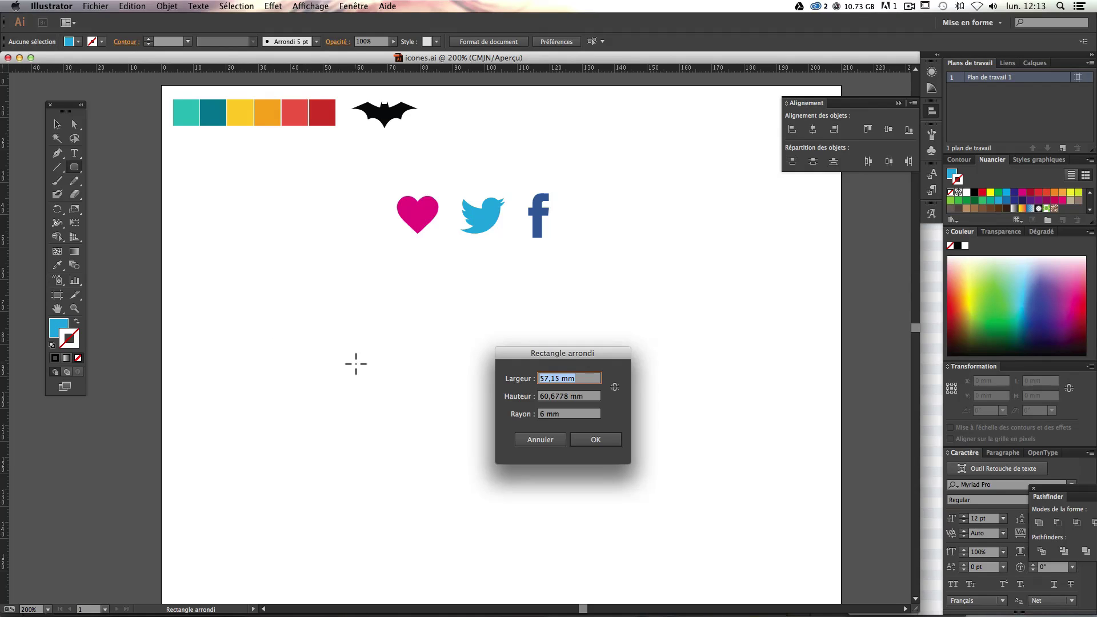
{"action": "left_click", "coordinate": [589, 379]}
{"action": "left_click_drag", "start_coordinate": [589, 378], "coordinate": [537, 379]}
{"action": "type", "text": "50"}
{"action": "key", "text": "Tab"}
{"action": "type", "text": "50"}
{"action": "key", "text": "Tab"}
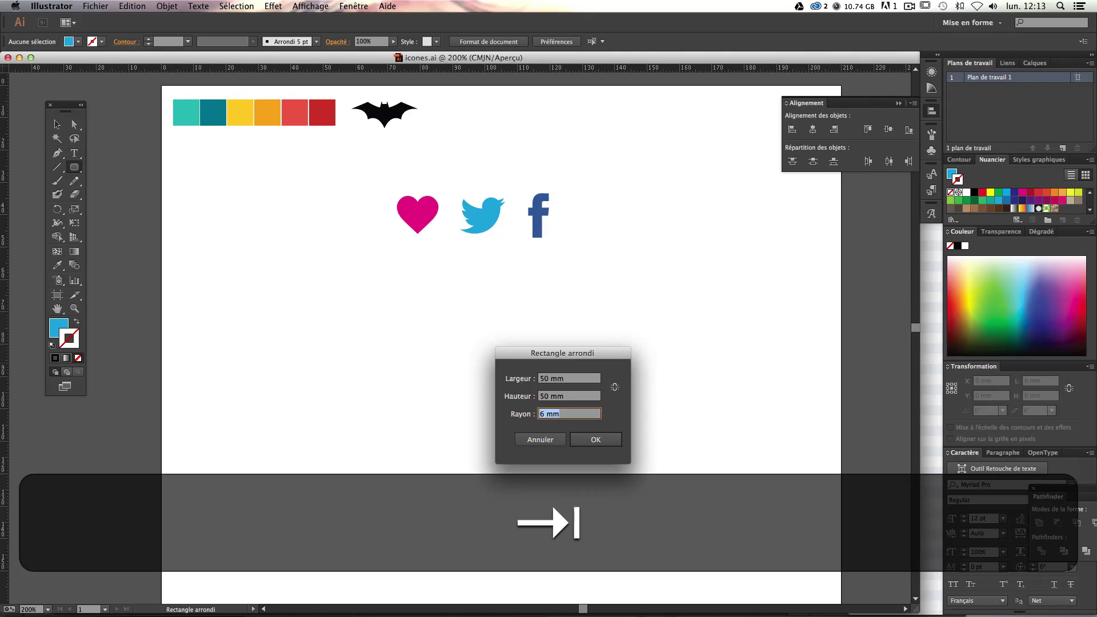
Step: Set the rounded rectangle's corner radius to 2,5 mm and create the shape
{"action": "left_click", "coordinate": [555, 378]}
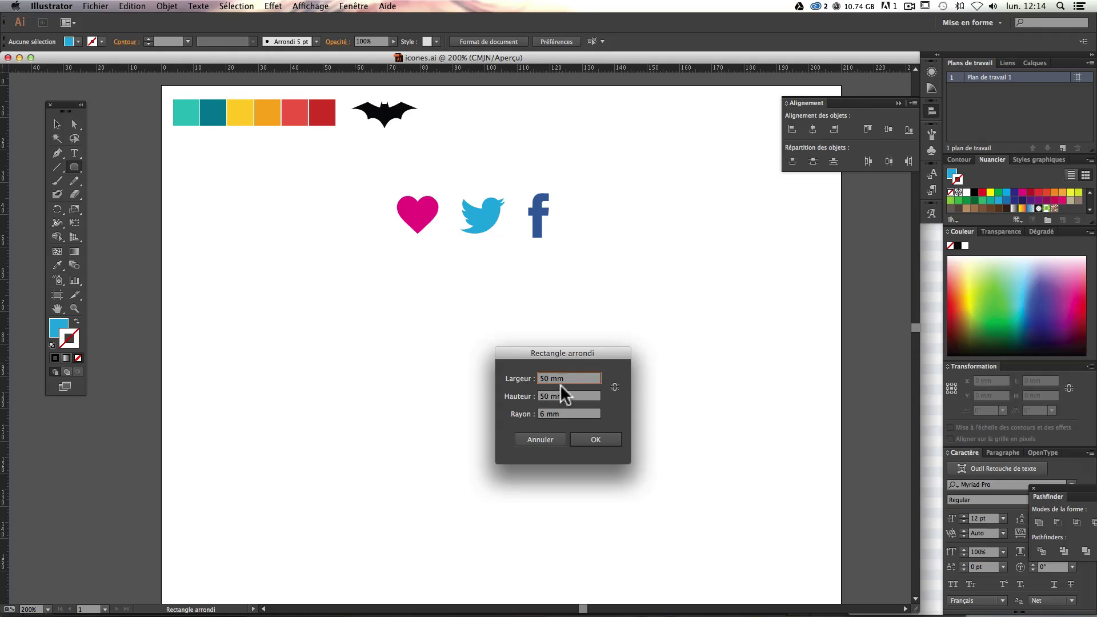
{"action": "left_click_drag", "start_coordinate": [572, 378], "coordinate": [541, 382]}
{"action": "key", "text": "Tab"}
{"action": "left_click", "coordinate": [577, 414]}
{"action": "left_click_drag", "start_coordinate": [545, 414], "coordinate": [481, 413]}
{"action": "type", "text": "2,5"}
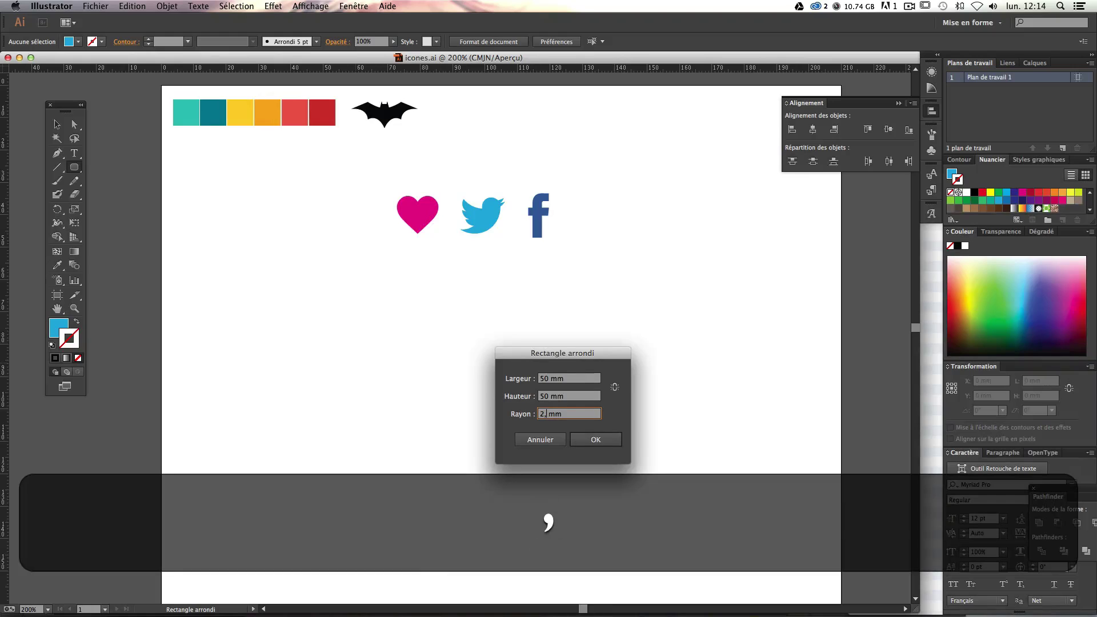
{"action": "key", "text": "Return"}
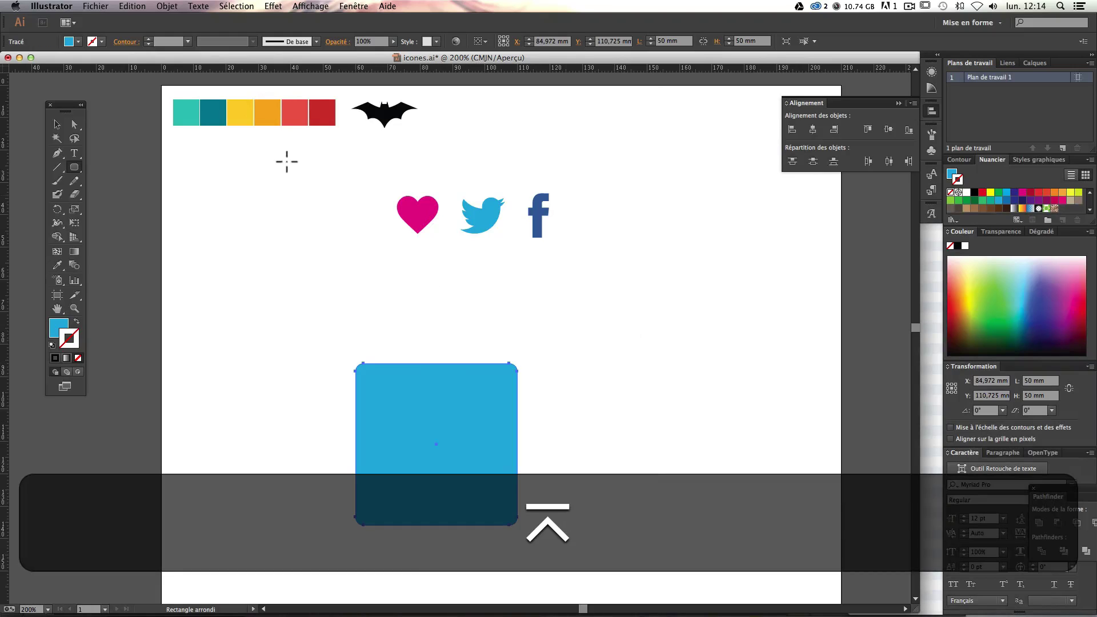
Step: Move the blue rounded square up and to the left, with its centre at about X 47 mm, Y 84 mm
{"action": "left_click", "coordinate": [56, 124]}
{"action": "left_click", "coordinate": [433, 293]}
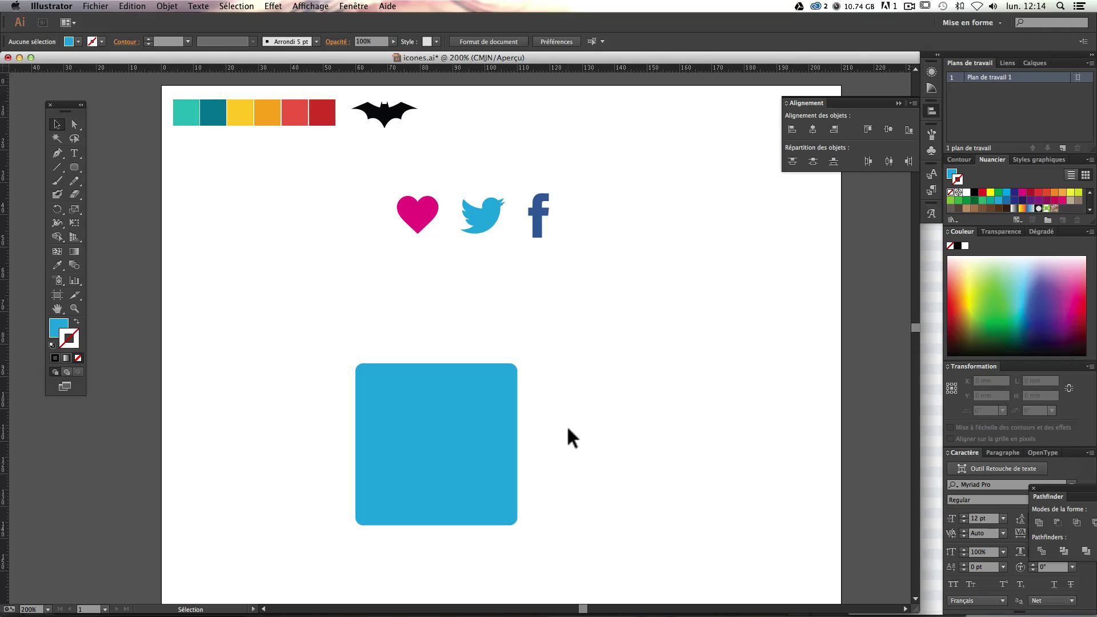
{"action": "left_click_drag", "start_coordinate": [456, 436], "coordinate": [310, 349]}
{"action": "scroll", "coordinate": [425, 379], "scroll_direction": "up", "scroll_amount": 1}
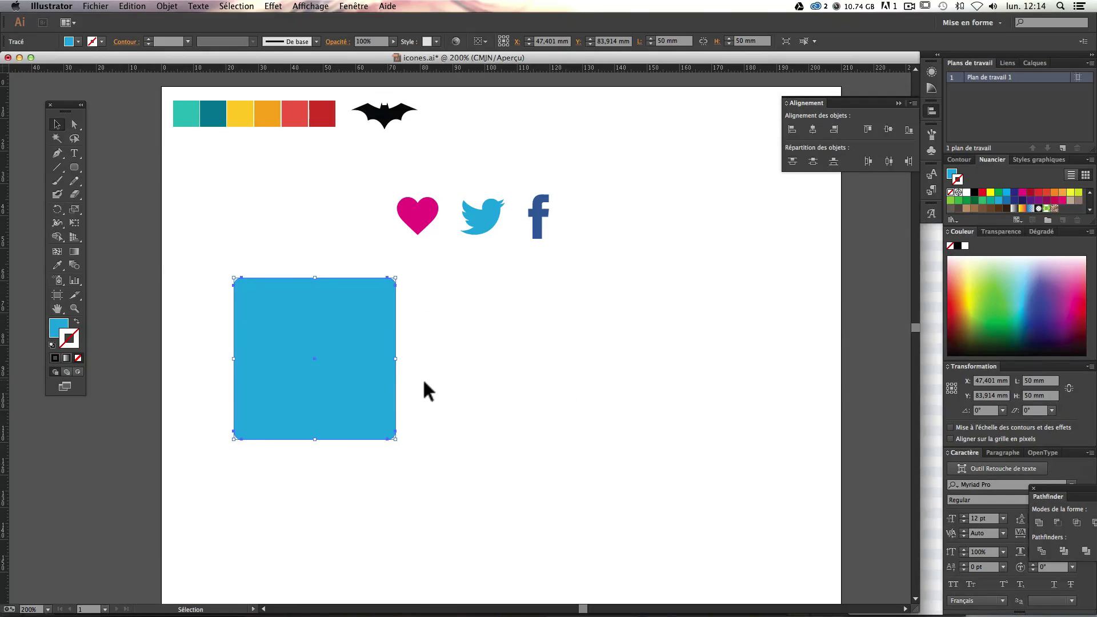
Step: Fill the rounded square with the teal of the first colour square using the Eyedropper, and deselect it
{"action": "left_click", "coordinate": [175, 110]}
{"action": "left_click", "coordinate": [200, 130]}
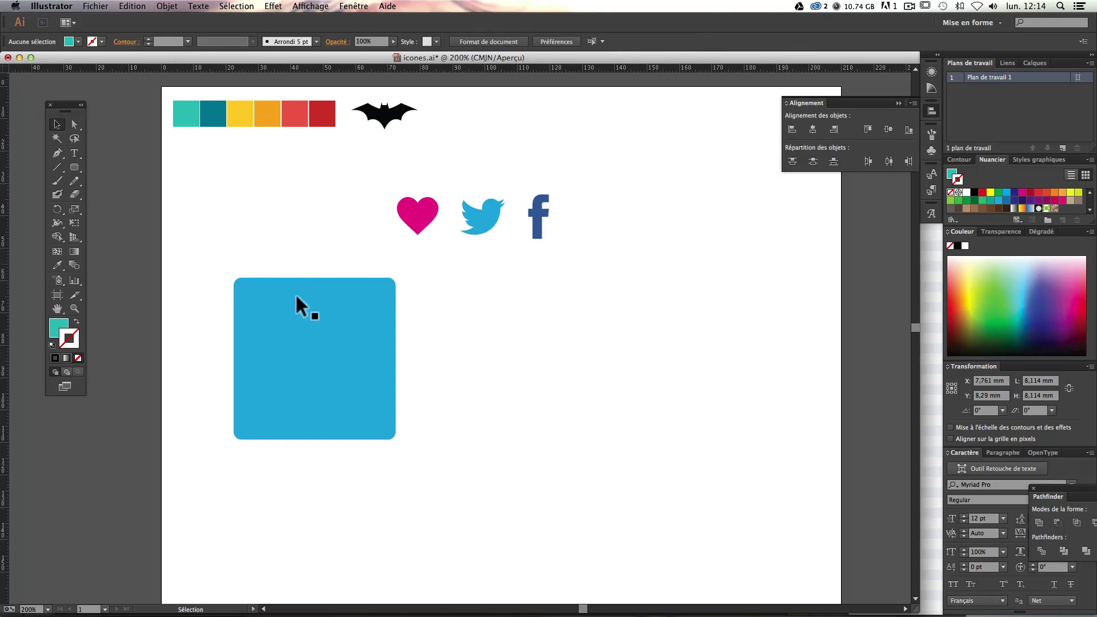
{"action": "left_click", "coordinate": [256, 334]}
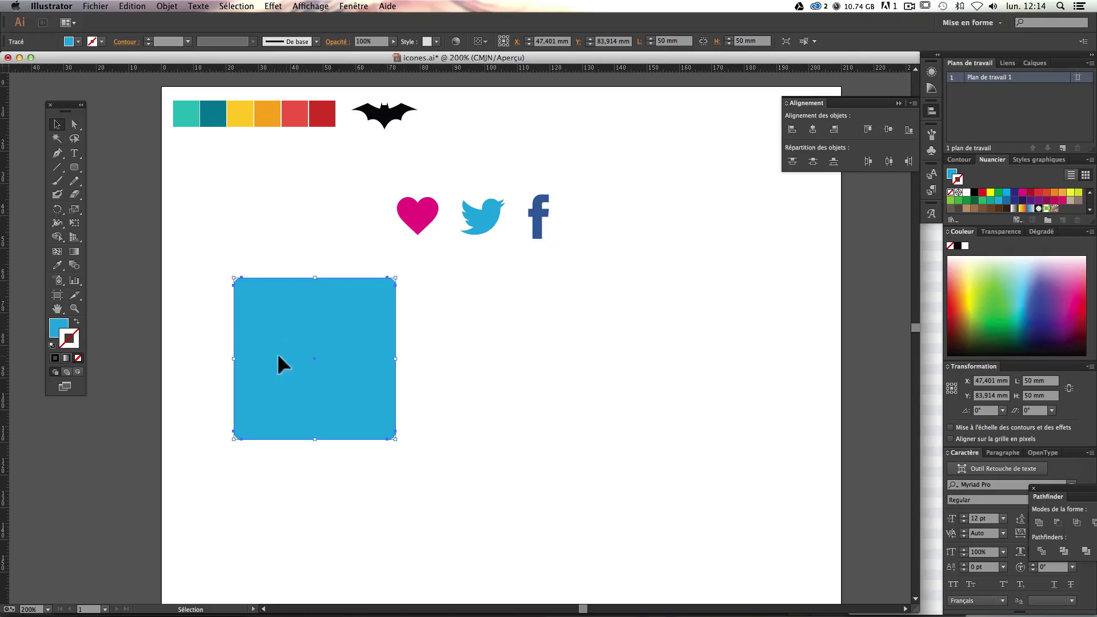
{"action": "left_click", "coordinate": [57, 265]}
{"action": "left_click", "coordinate": [186, 110]}
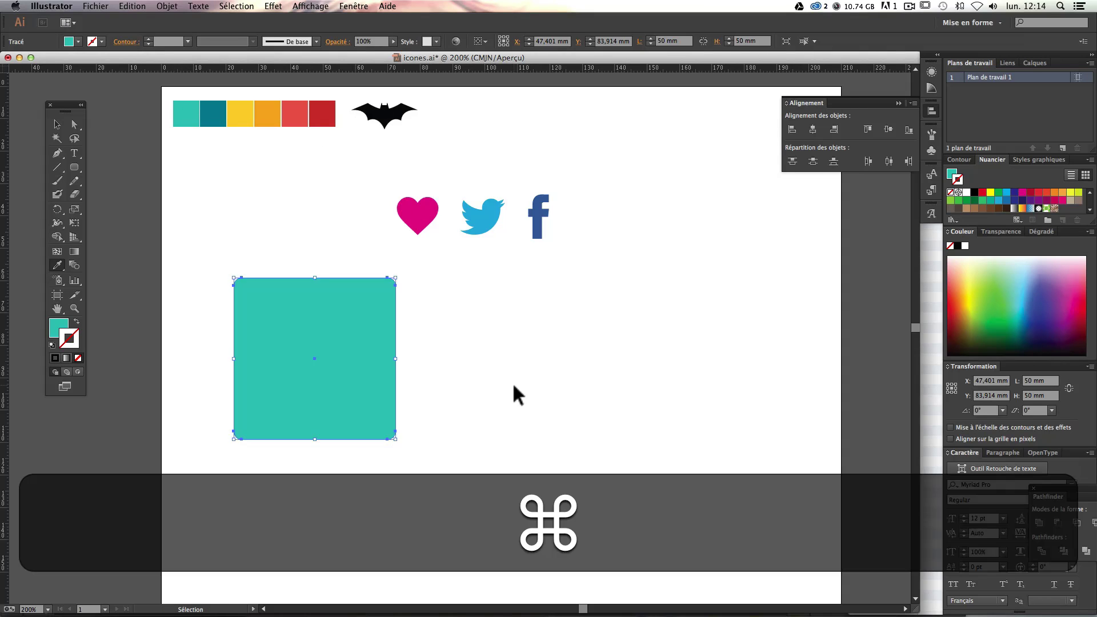
{"action": "left_click", "coordinate": [512, 382], "text": "super"}
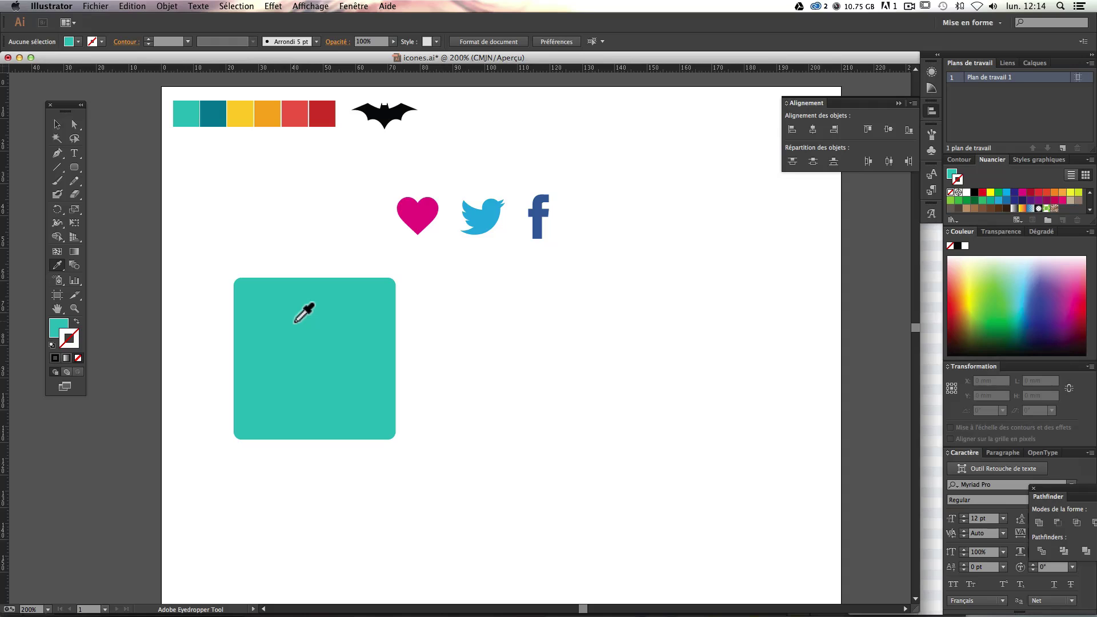
Step: Try other palette colours on the rounded square with the Eyedropper, return it to the first square's teal, and deselect it
{"action": "key", "text": "super"}
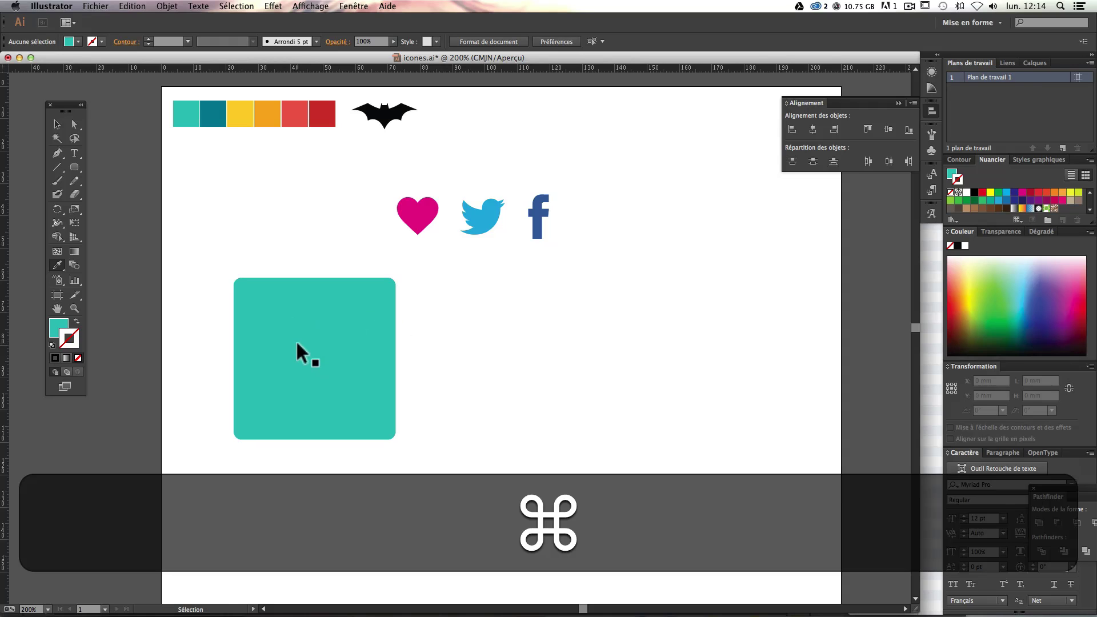
{"action": "left_click", "coordinate": [303, 374], "text": "super"}
{"action": "left_click", "coordinate": [322, 117]}
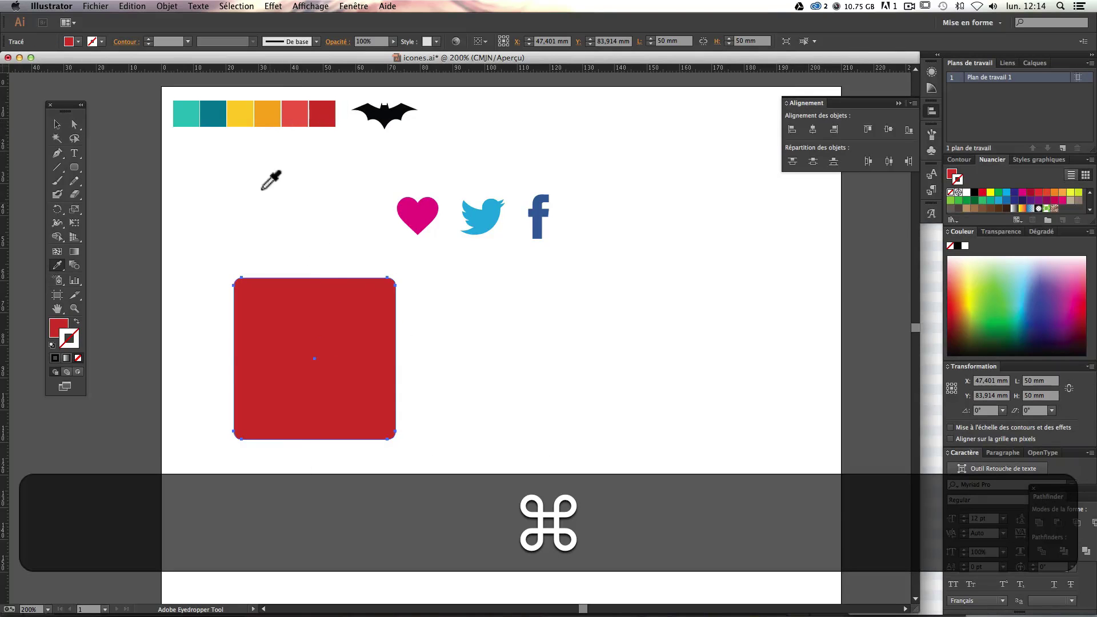
{"action": "left_click", "coordinate": [258, 117]}
{"action": "left_click", "coordinate": [211, 117]}
{"action": "left_click", "coordinate": [194, 117]}
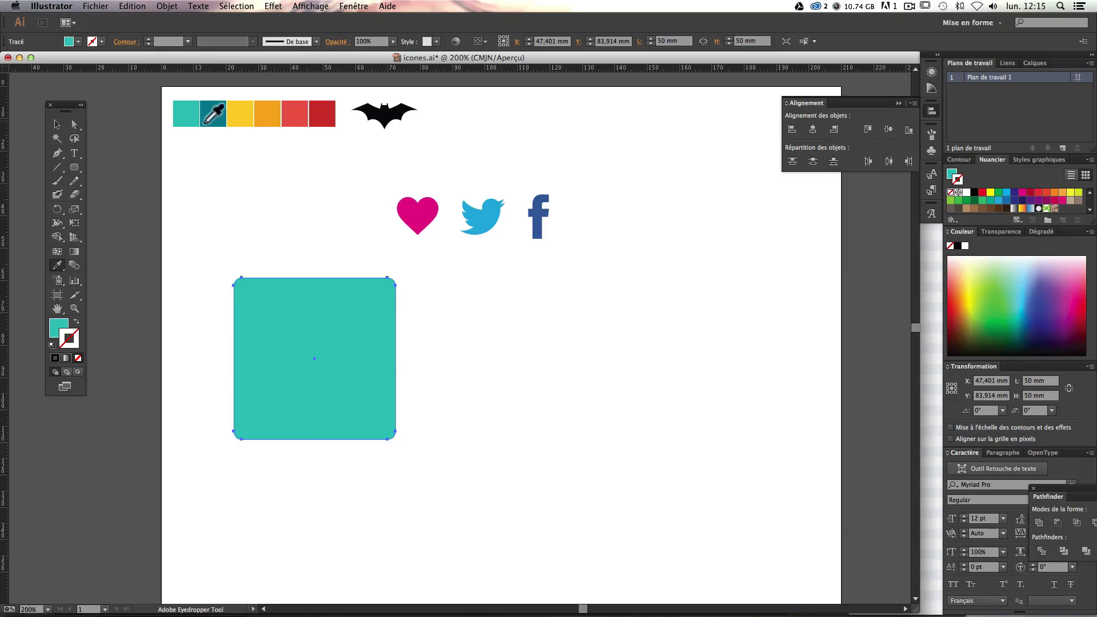
{"action": "left_click", "coordinate": [501, 342], "text": "super"}
Step: Copy the blue Twitter bird and paste a duplicate onto the artboard
{"action": "left_click", "coordinate": [57, 124]}
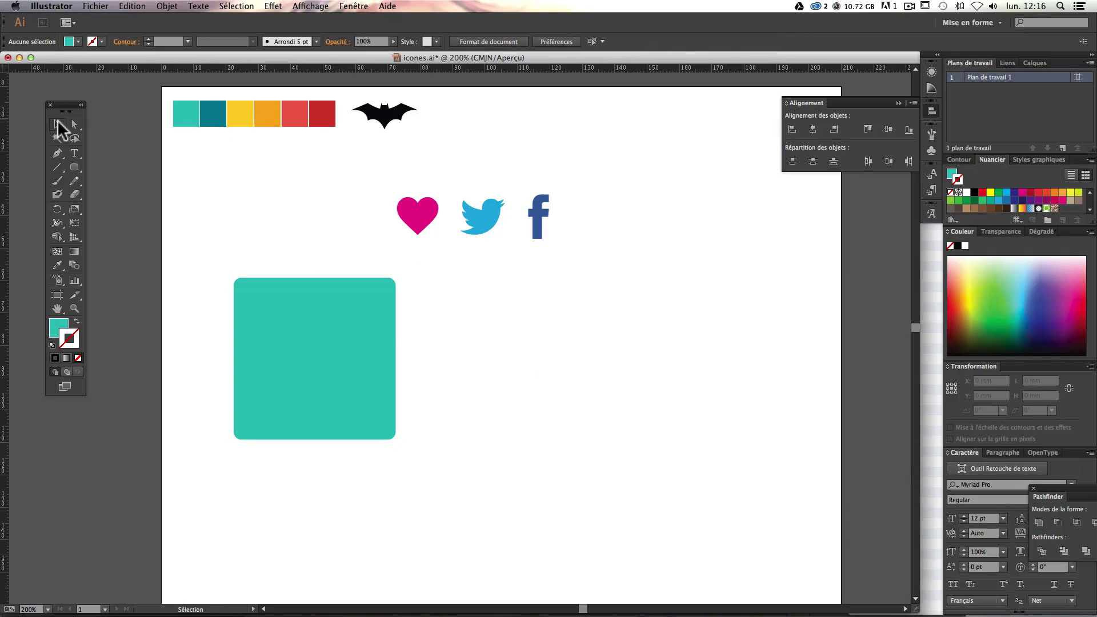
{"action": "left_click", "coordinate": [487, 226]}
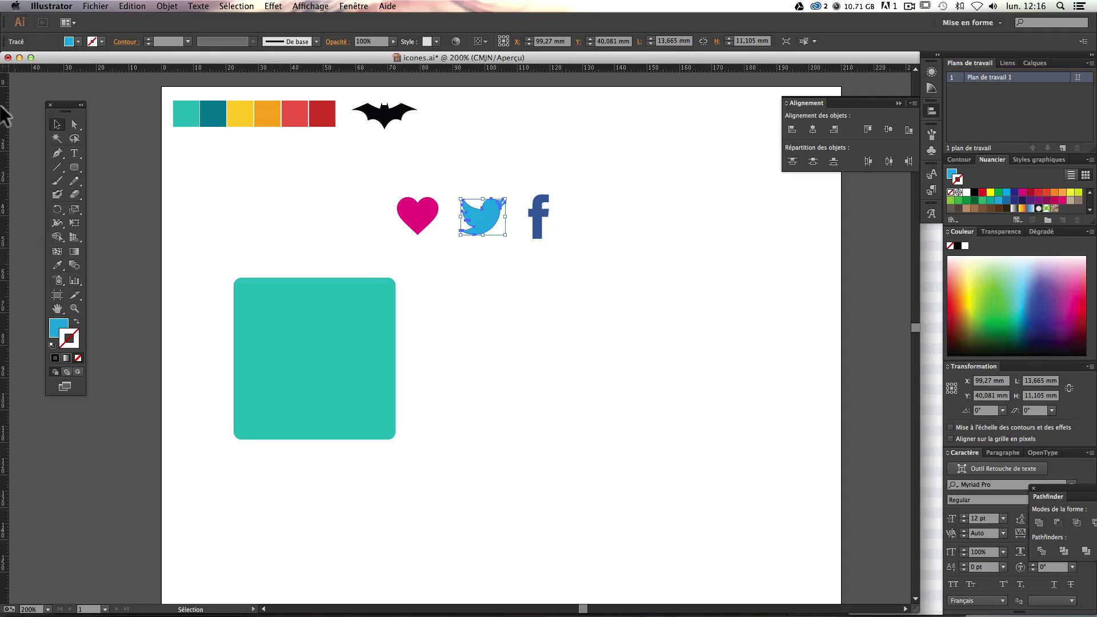
{"action": "key", "text": "super"}
{"action": "key", "text": "super+c"}
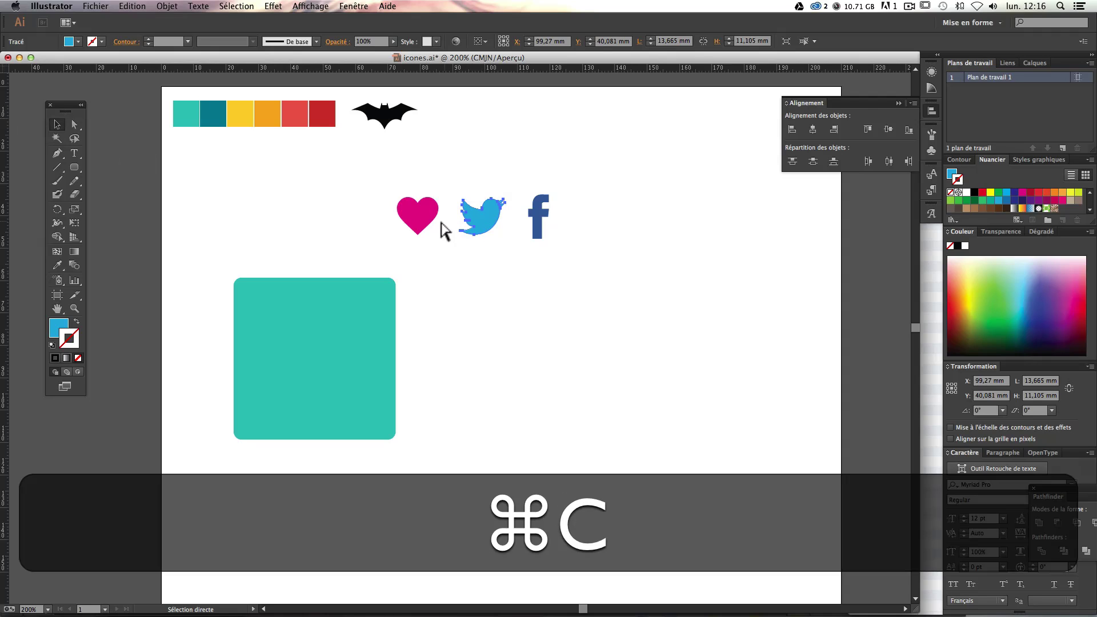
{"action": "key", "text": "super+v"}
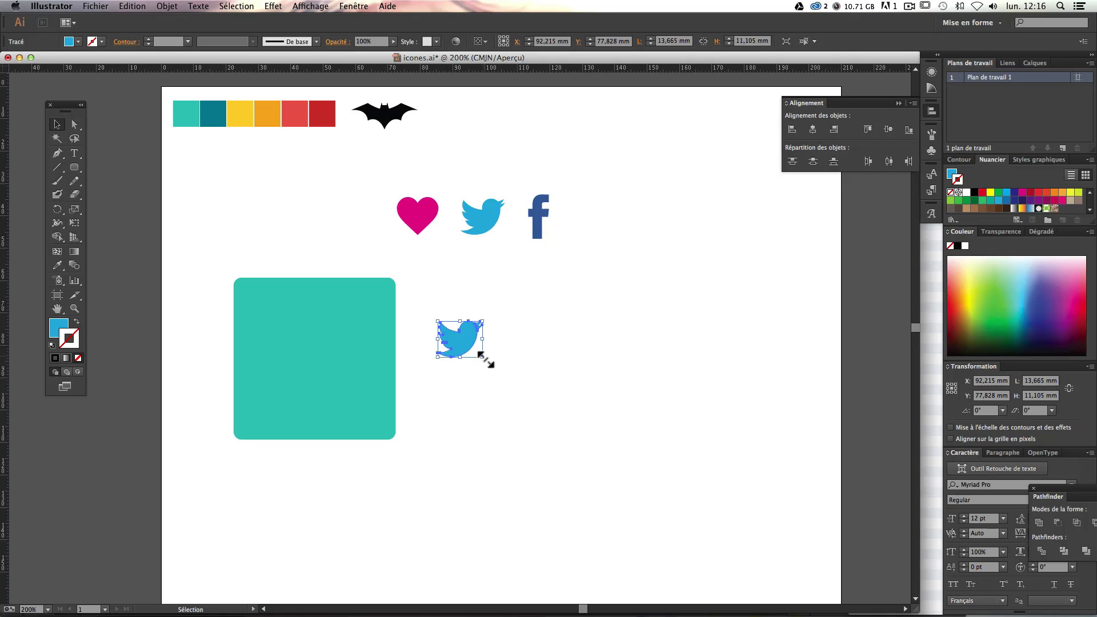
Step: Scale the pasted bird proportionally to about 31.7 × 25.7 mm and place it near the middle of the teal square
{"action": "key", "text": "shift"}
{"action": "left_click_drag", "start_coordinate": [486, 360], "coordinate": [572, 412]}
{"action": "left_click_drag", "start_coordinate": [509, 373], "coordinate": [334, 365]}
{"action": "mouse_move", "coordinate": [371, 401]}
{"action": "left_mouse_down"}
{"action": "mouse_move", "coordinate": [385, 421]}
{"action": "mouse_move", "coordinate": [365, 395]}
{"action": "left_mouse_up"}
{"action": "left_click_drag", "start_coordinate": [334, 355], "coordinate": [337, 361]}
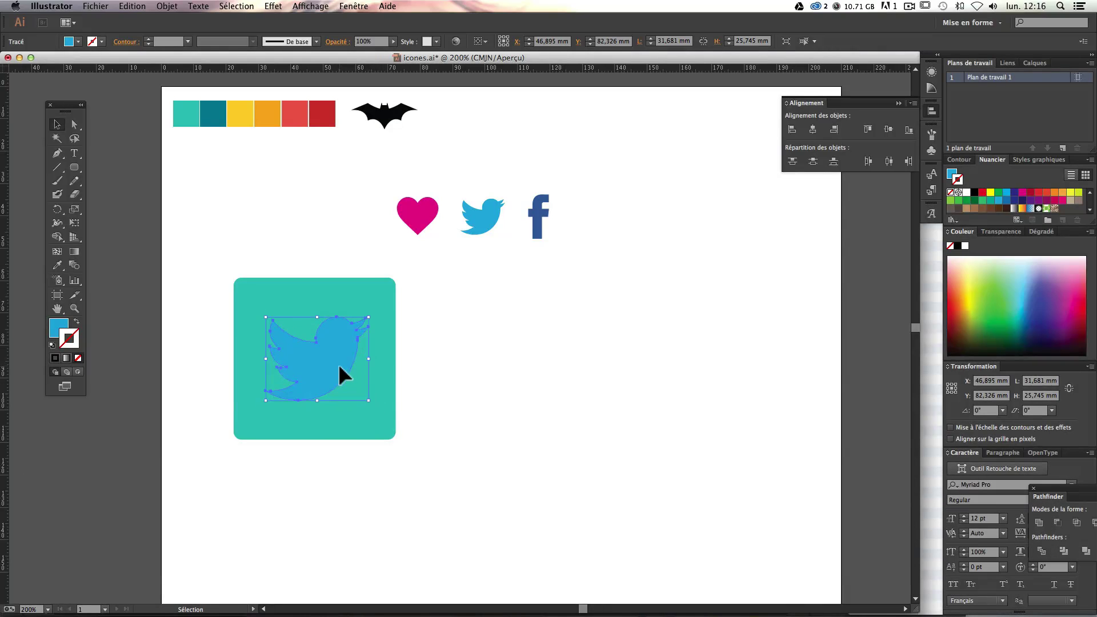
Step: Fill the large bird on the teal square with white and deselect it
{"action": "left_click", "coordinate": [509, 397]}
{"action": "left_click", "coordinate": [289, 372]}
{"action": "left_click", "coordinate": [63, 326]}
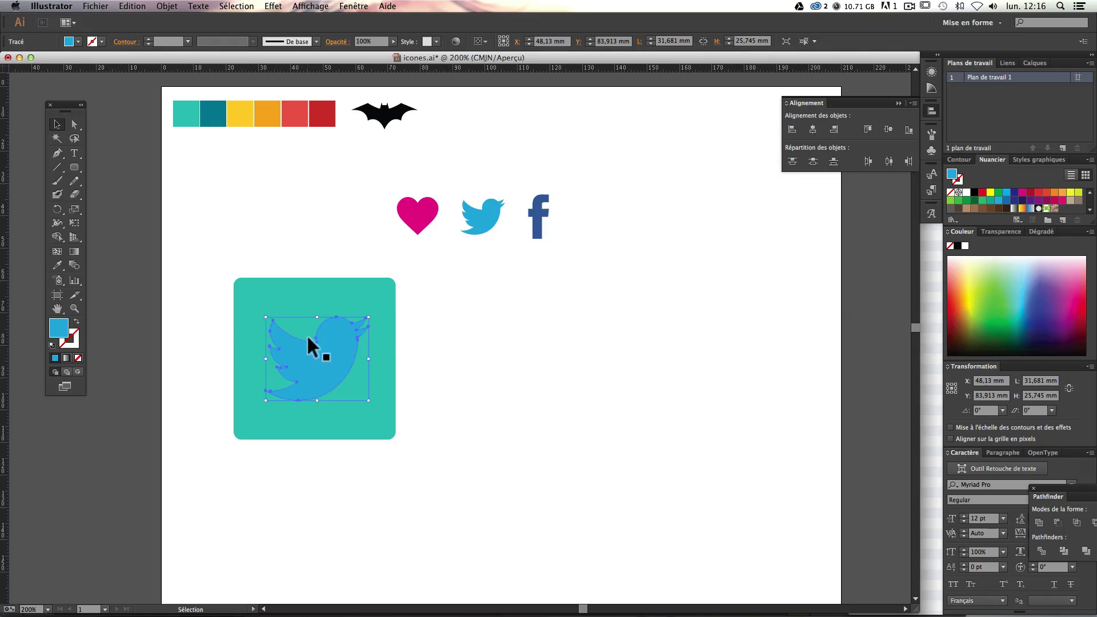
{"action": "left_click", "coordinate": [965, 246]}
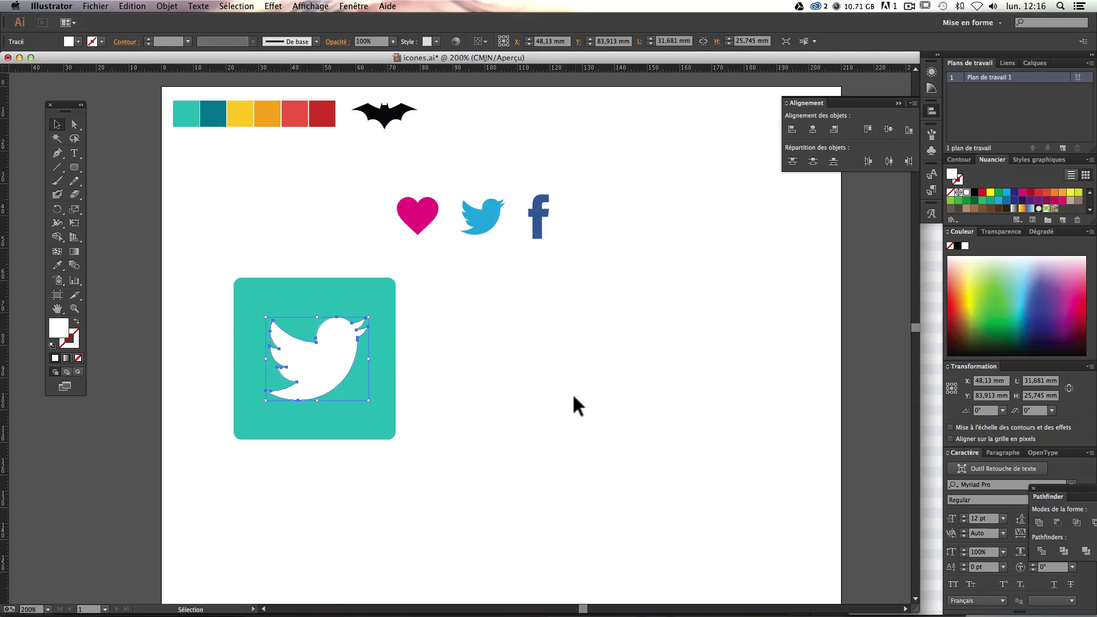
{"action": "left_click", "coordinate": [573, 397]}
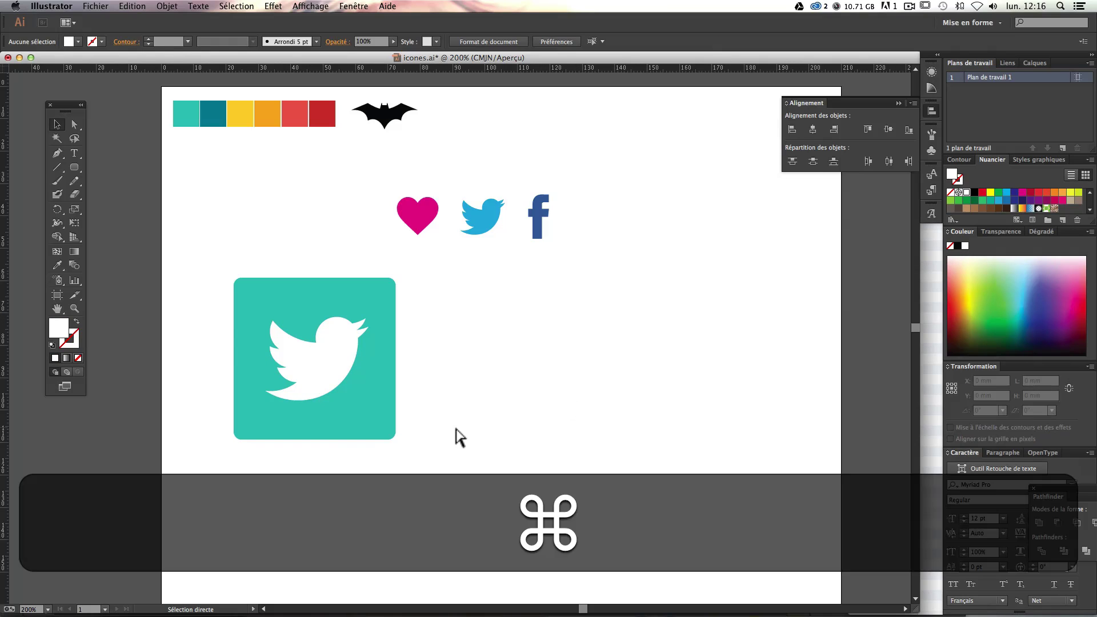
Step: Place a vertical and a horizontal ruler guide crossing at the centre of the teal rounded square
{"action": "key", "text": "super+plus"}
{"action": "key", "text": "super+plus"}
{"action": "left_click_drag", "start_coordinate": [390, 324], "coordinate": [566, 275]}
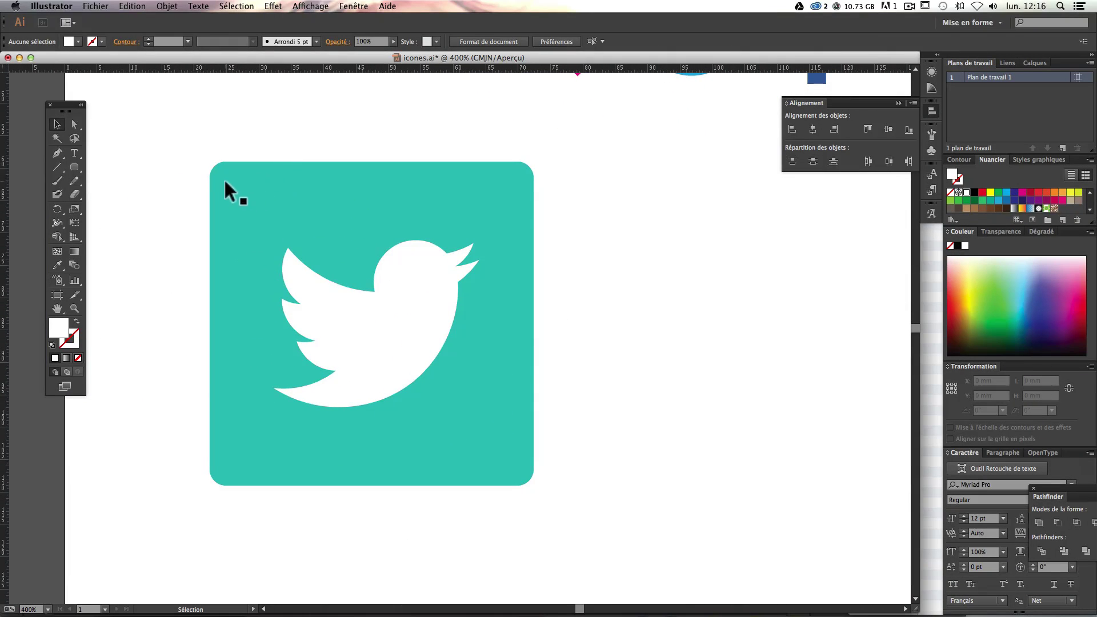
{"action": "left_click", "coordinate": [323, 190]}
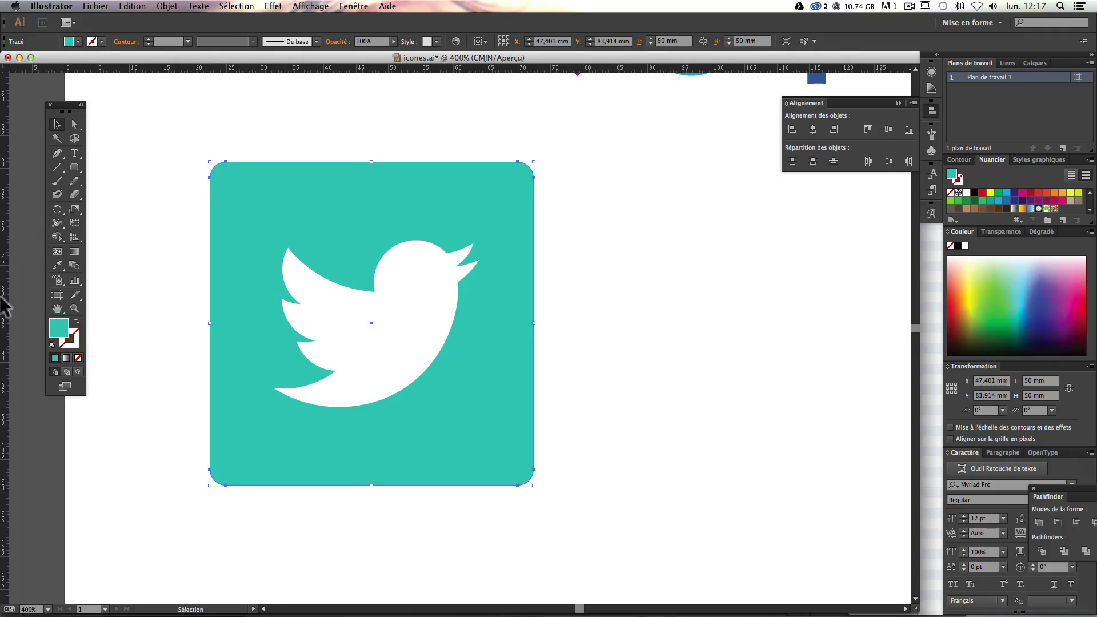
{"action": "scroll", "coordinate": [17, 296], "scroll_direction": "left", "scroll_amount": 5}
{"action": "key", "text": "space"}
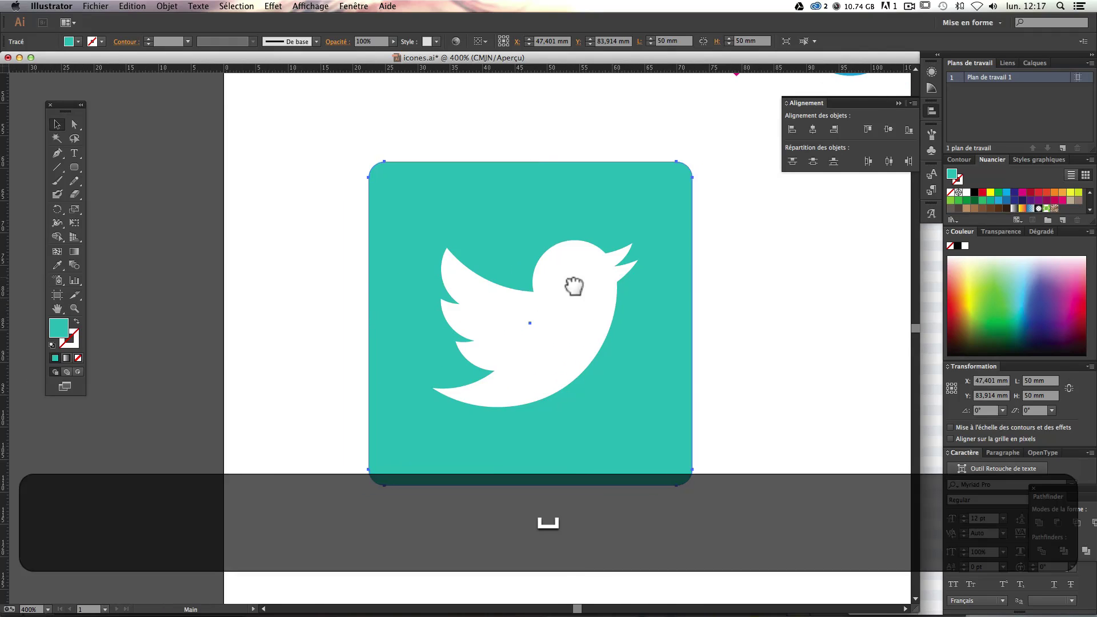
{"action": "left_click_drag", "start_coordinate": [574, 286], "coordinate": [468, 300]}
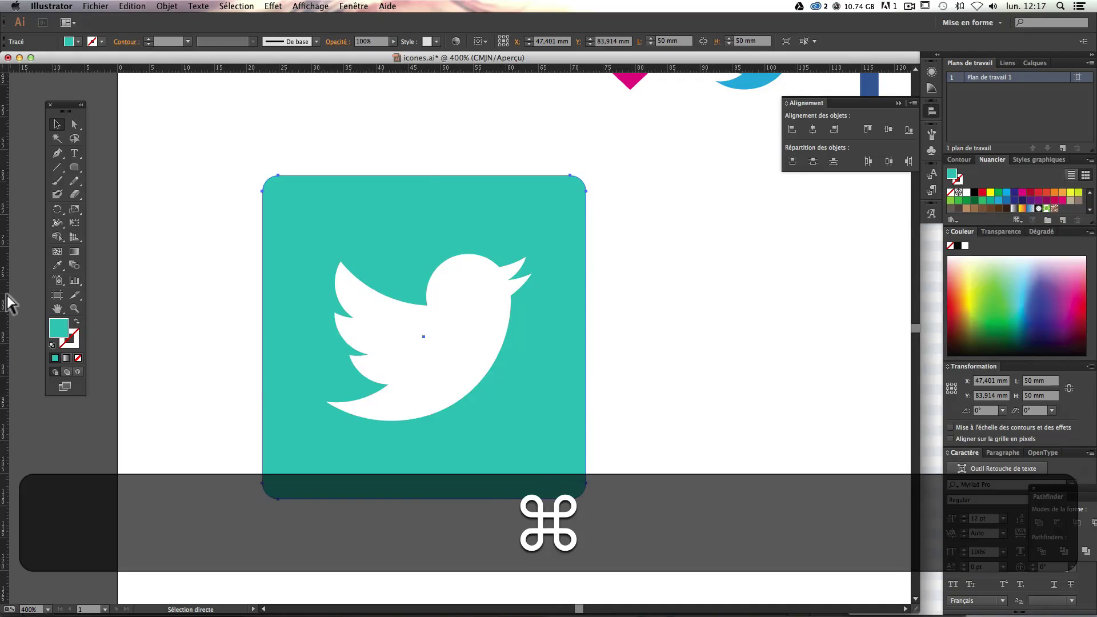
{"action": "key", "text": "super+r"}
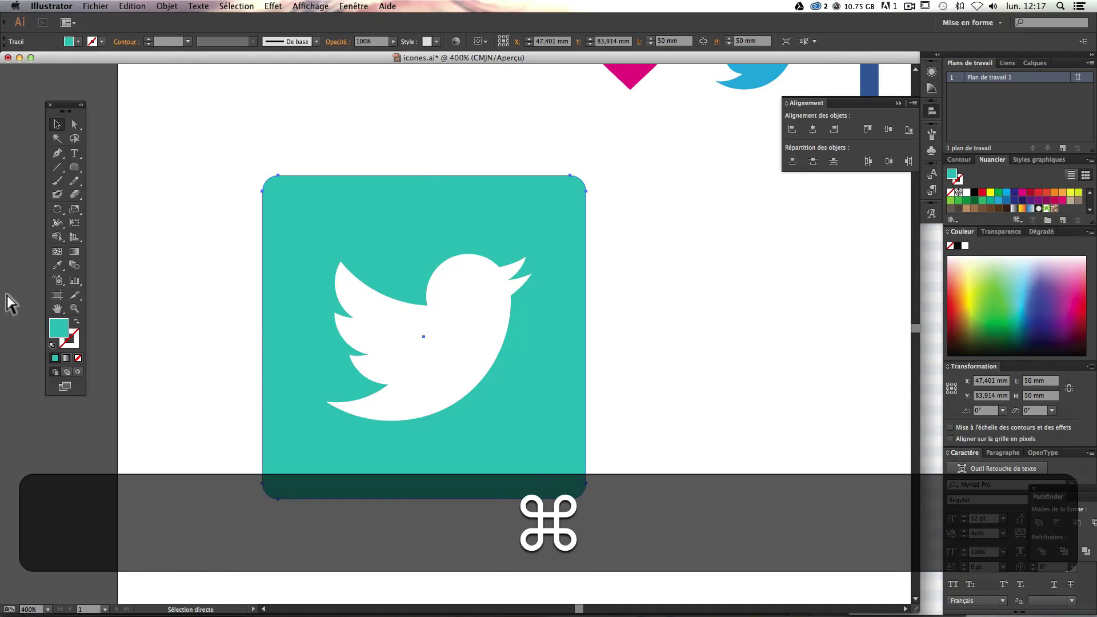
{"action": "key", "text": "super+r"}
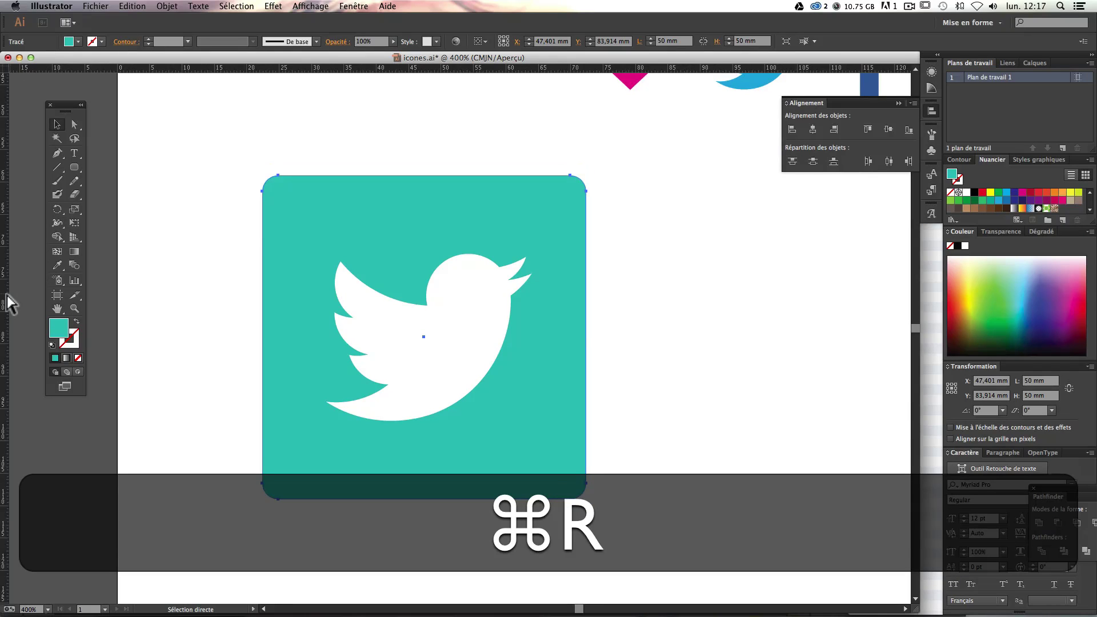
{"action": "key", "text": "v"}
{"action": "left_click_drag", "start_coordinate": [4, 380], "coordinate": [423, 177]}
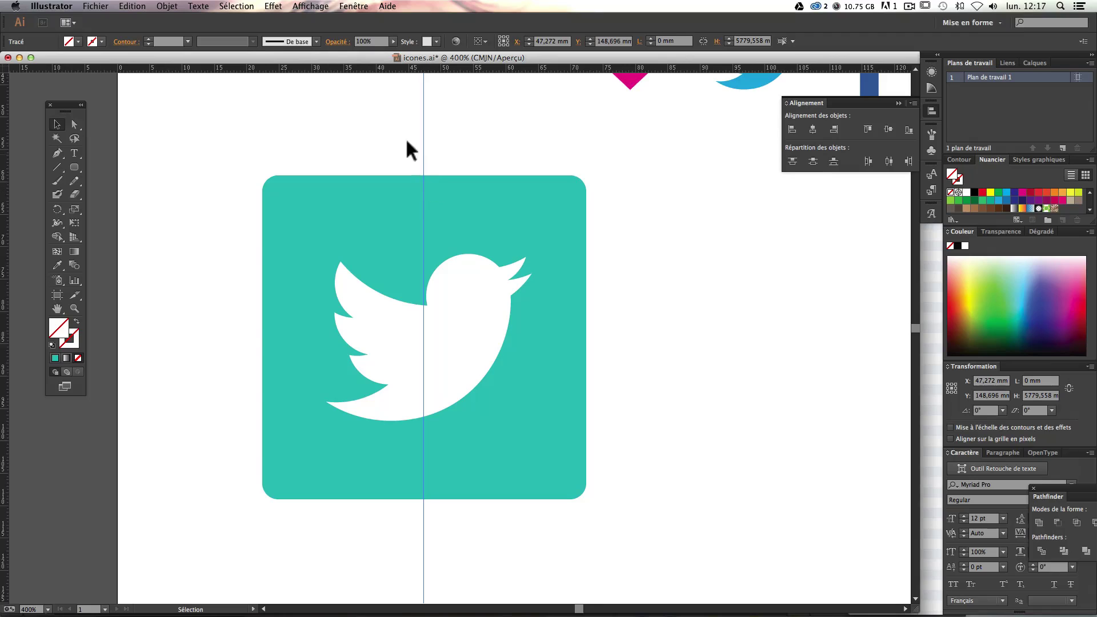
{"action": "left_click", "coordinate": [288, 241]}
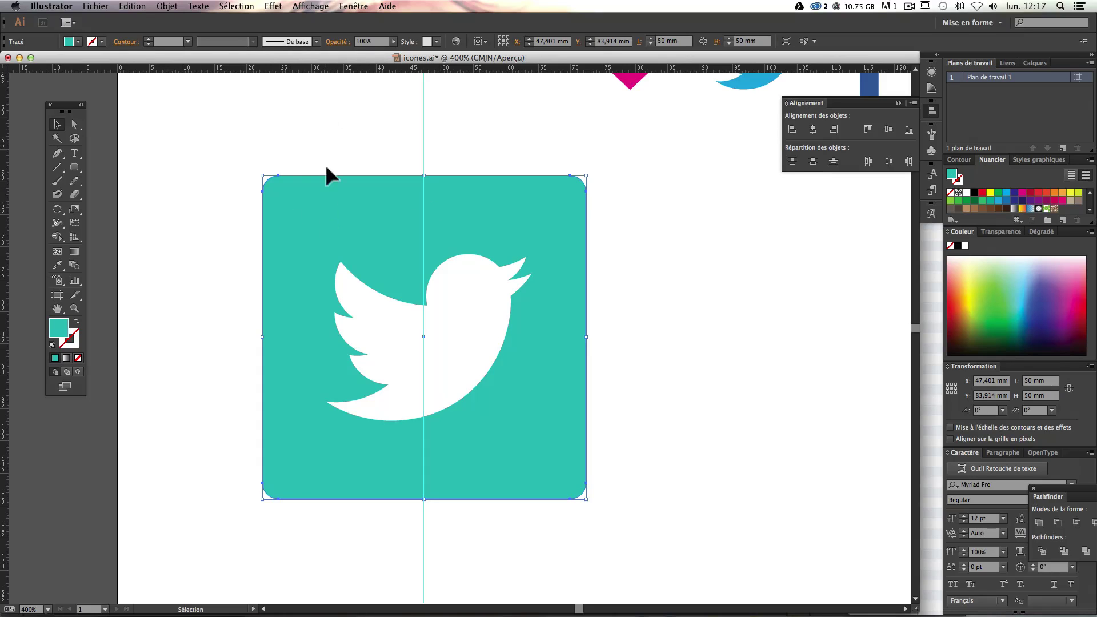
{"action": "left_click_drag", "start_coordinate": [326, 68], "coordinate": [236, 338]}
Step: Nudge the white bird horizontally to centre it on the vertical guide, at about X 47.4 mm, and deselect it
{"action": "left_click", "coordinate": [467, 317]}
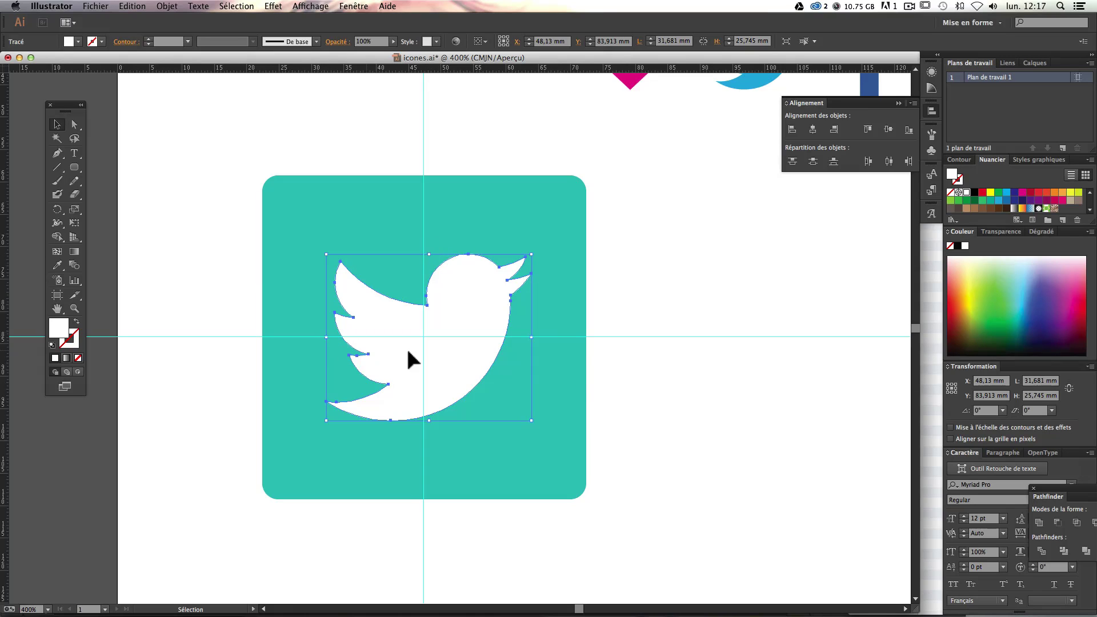
{"action": "key", "text": "Left"}
{"action": "key", "text": "Left"}
{"action": "key", "text": "Left"}
{"action": "key", "text": "Right"}
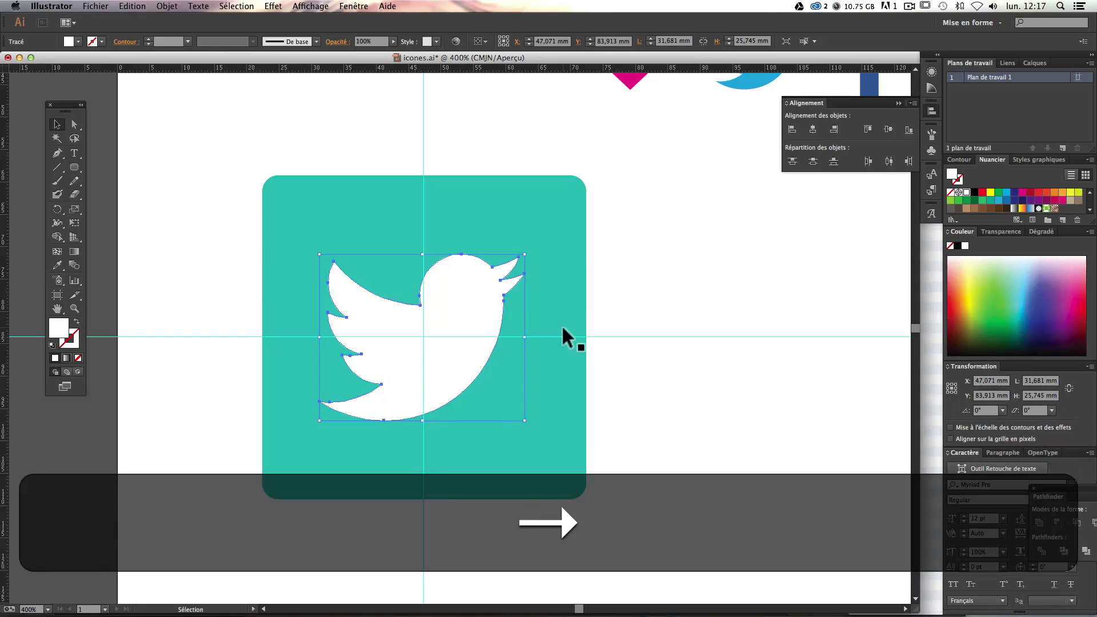
{"action": "key", "text": "Left"}
{"action": "key", "text": "Right"}
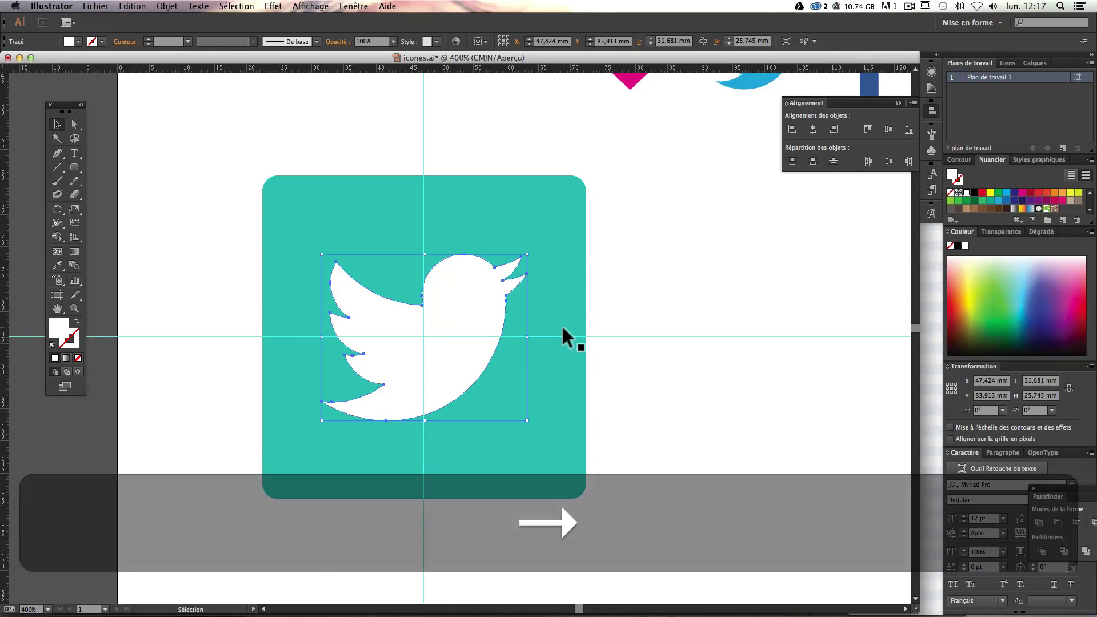
{"action": "left_click", "coordinate": [673, 280]}
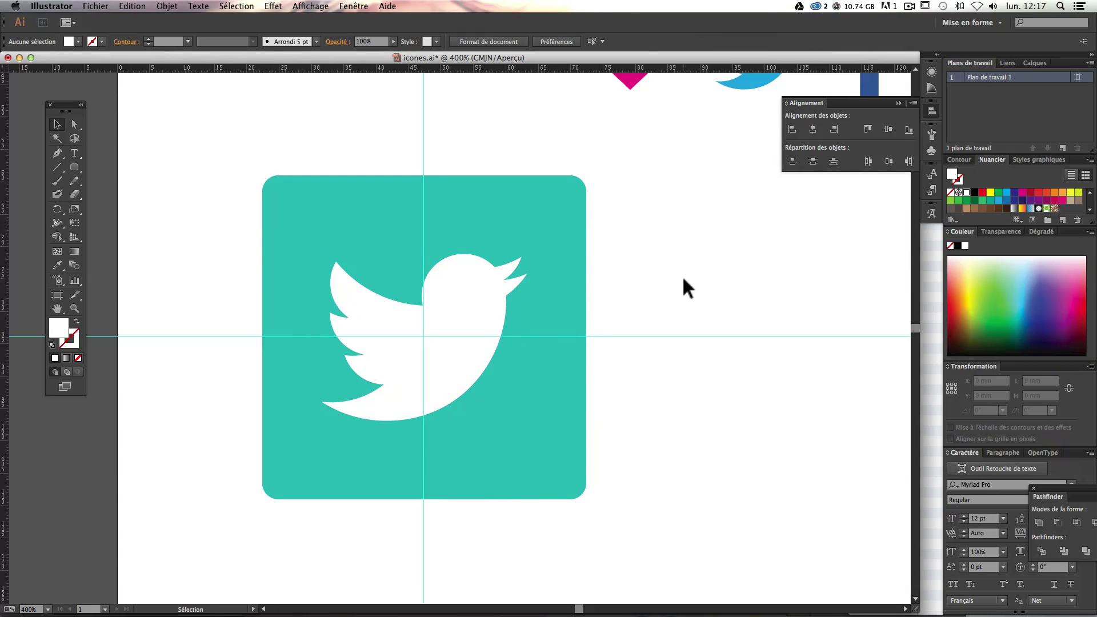
Step: Delete the vertical and horizontal guides
{"action": "key", "text": "super+minus"}
{"action": "key", "text": "super+minus"}
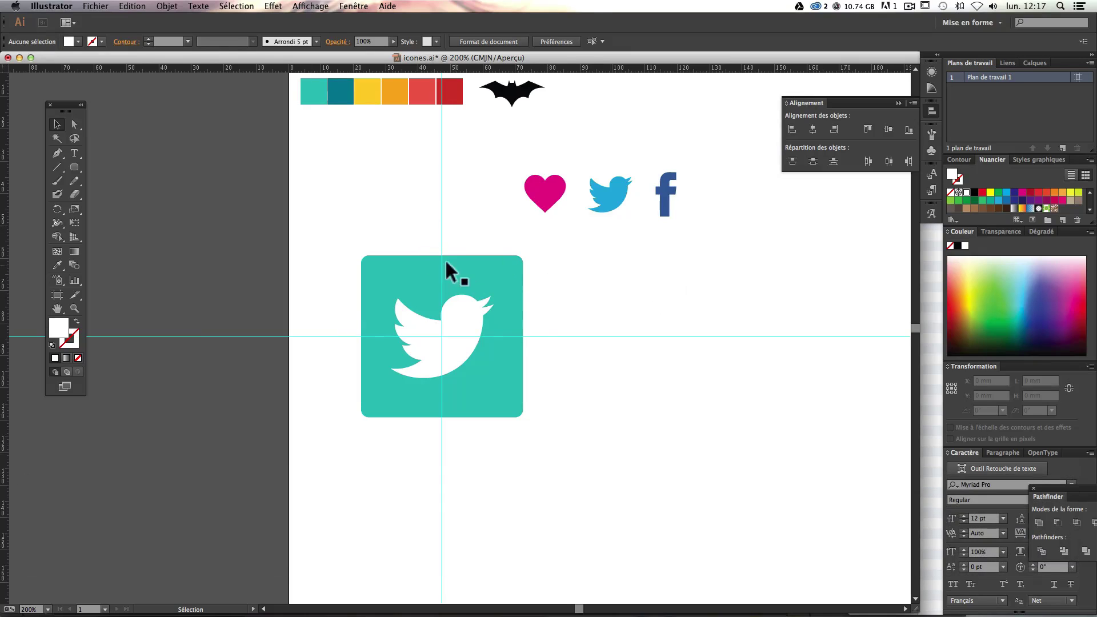
{"action": "left_click_drag", "start_coordinate": [403, 207], "coordinate": [515, 211]}
{"action": "key", "text": "BackSpace"}
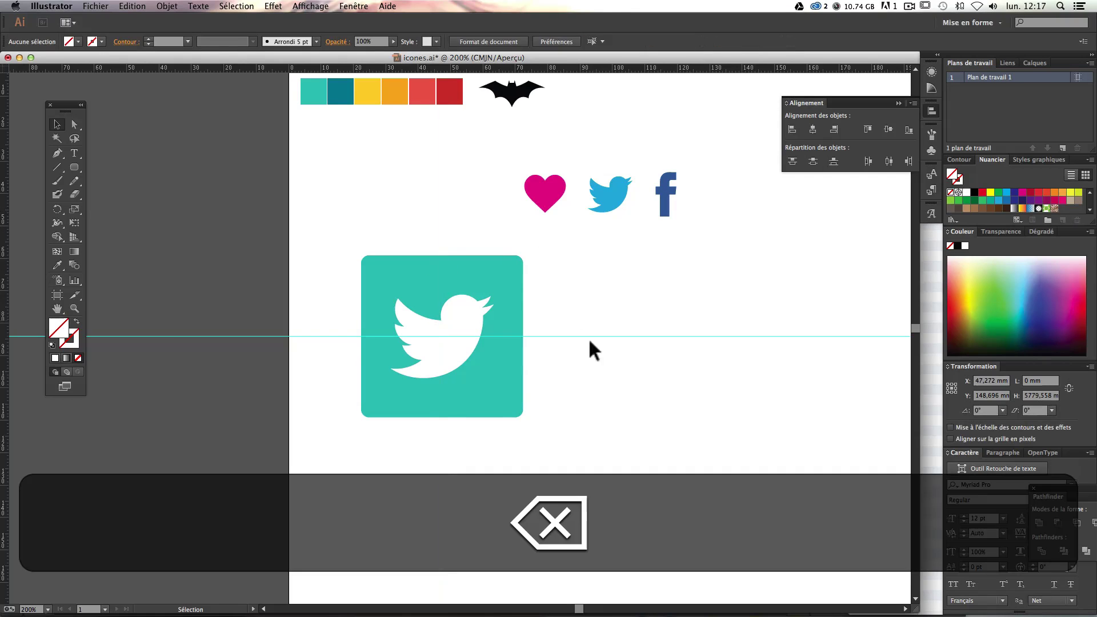
{"action": "left_click", "coordinate": [588, 337]}
{"action": "key", "text": "BackSpace"}
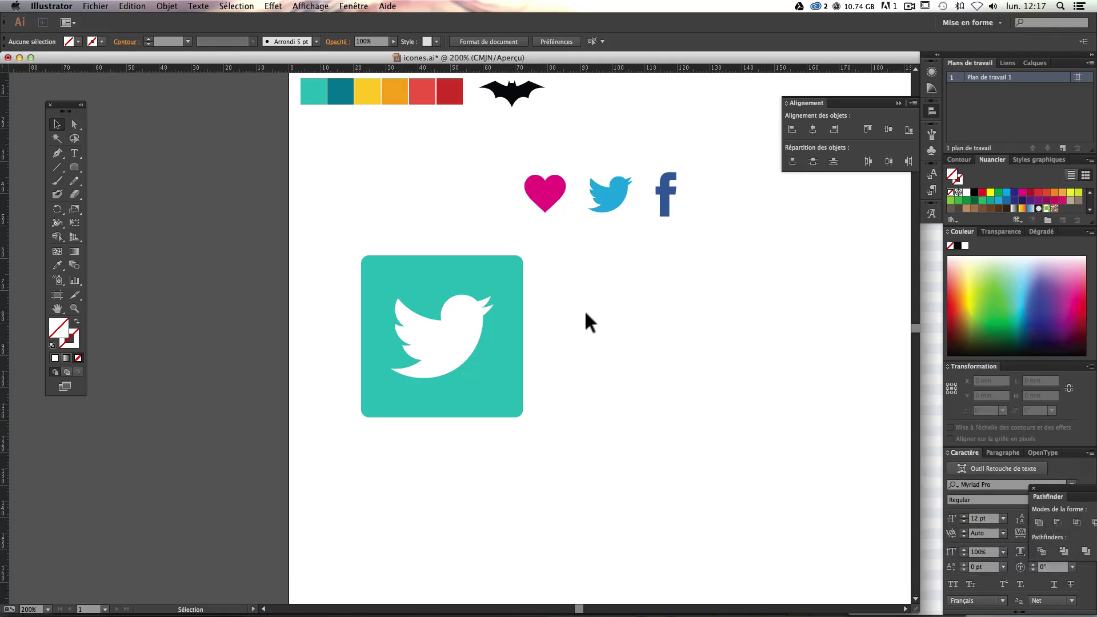
{"action": "key", "text": "super"}
{"action": "key", "text": "super"}
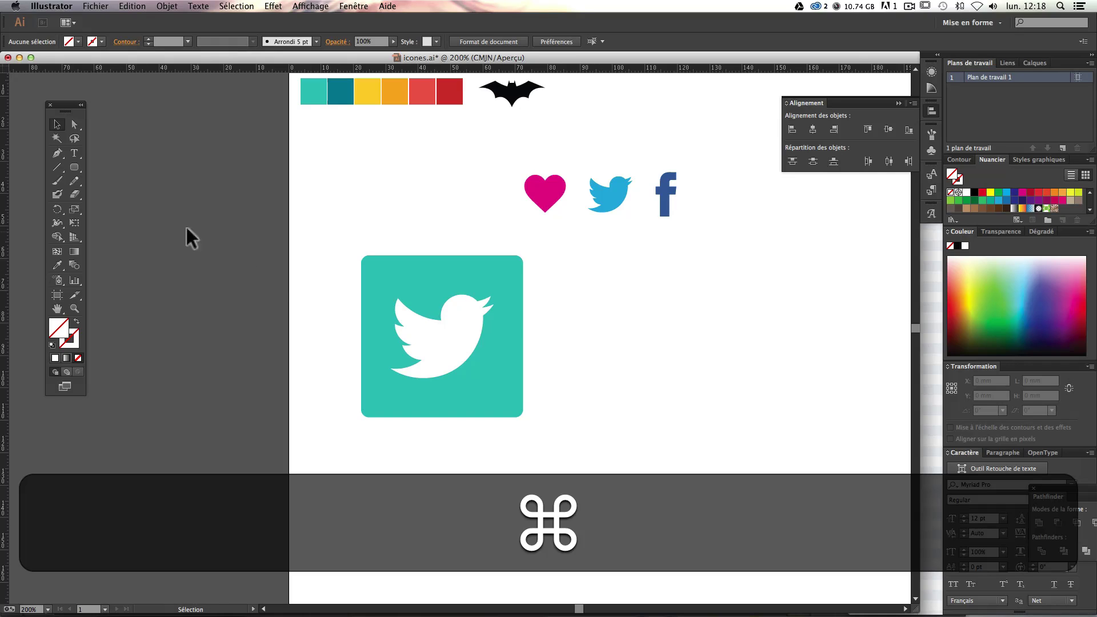
Step: Draw a horizontal line about 100 mm long below the teal square with the Line Segment tool
{"action": "left_click", "coordinate": [58, 169]}
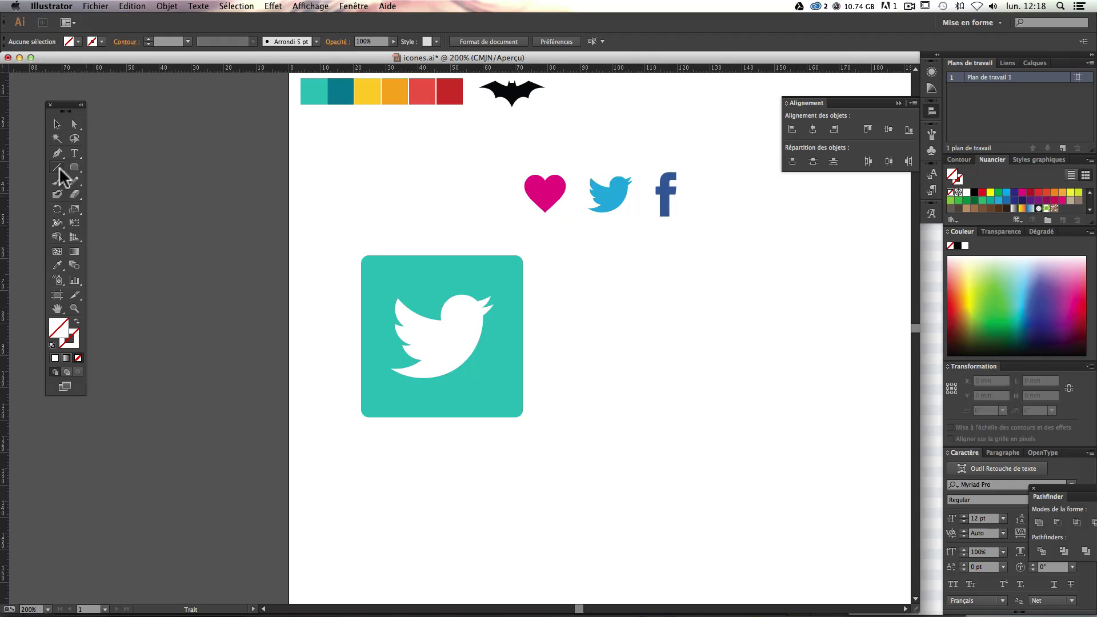
{"action": "left_click", "coordinate": [59, 164]}
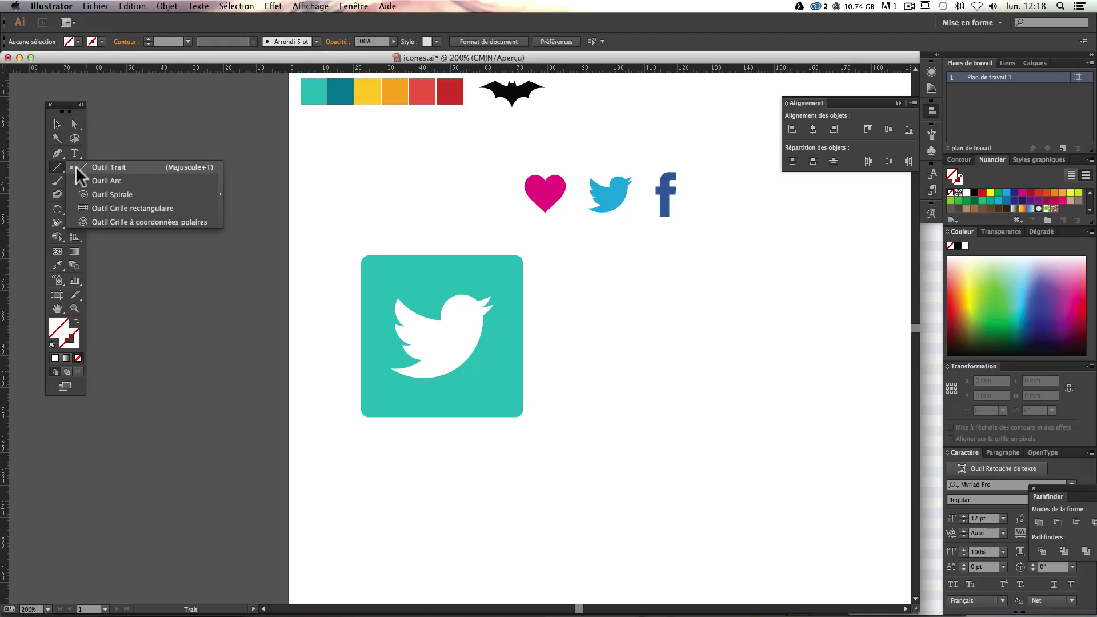
{"action": "left_click", "coordinate": [80, 168]}
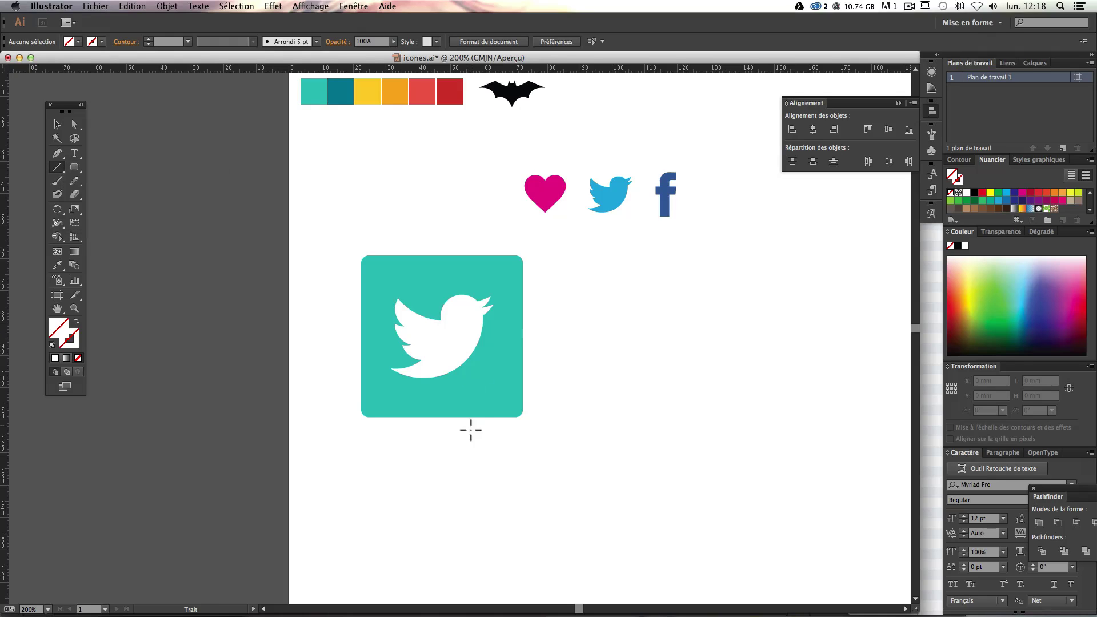
{"action": "left_click_drag", "start_coordinate": [380, 457], "coordinate": [698, 444]}
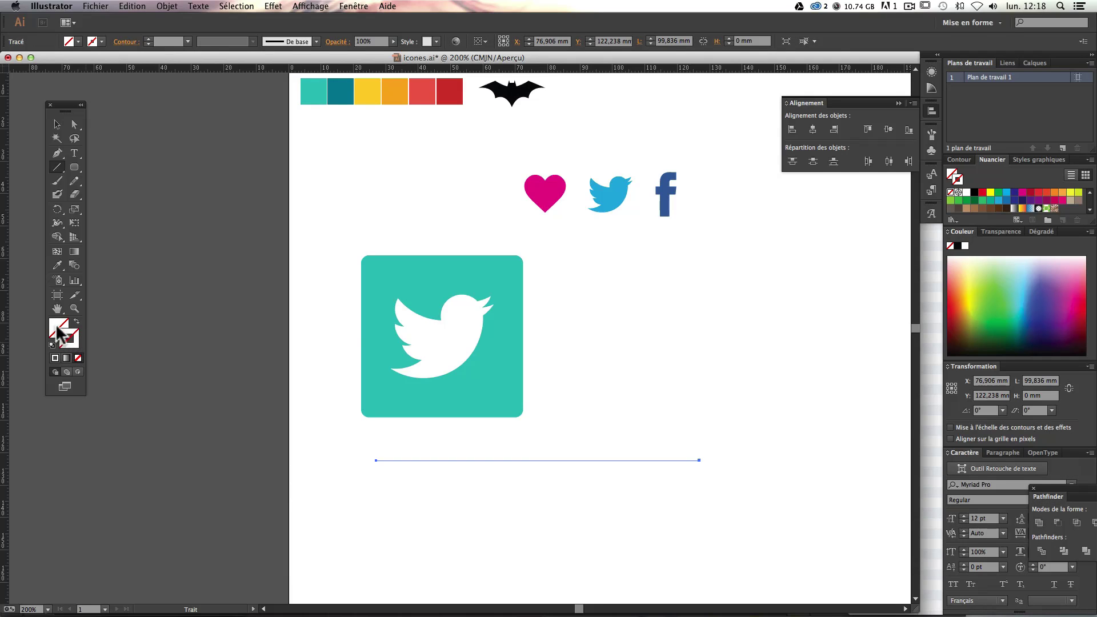
Step: Give the horizontal line a purple stroke from the colour spectrum and deselect it
{"action": "left_click", "coordinate": [953, 315]}
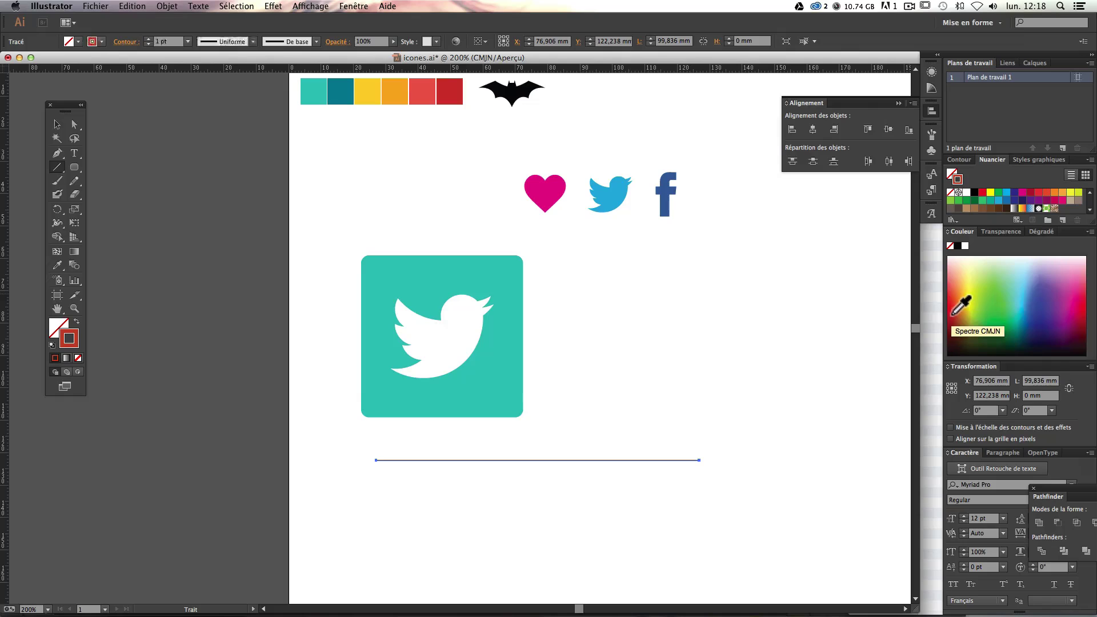
{"action": "mouse_move", "coordinate": [953, 315]}
{"action": "left_mouse_down"}
{"action": "mouse_move", "coordinate": [1044, 325]}
{"action": "mouse_move", "coordinate": [1065, 306]}
{"action": "left_mouse_up"}
{"action": "left_click", "coordinate": [703, 353], "text": "super"}
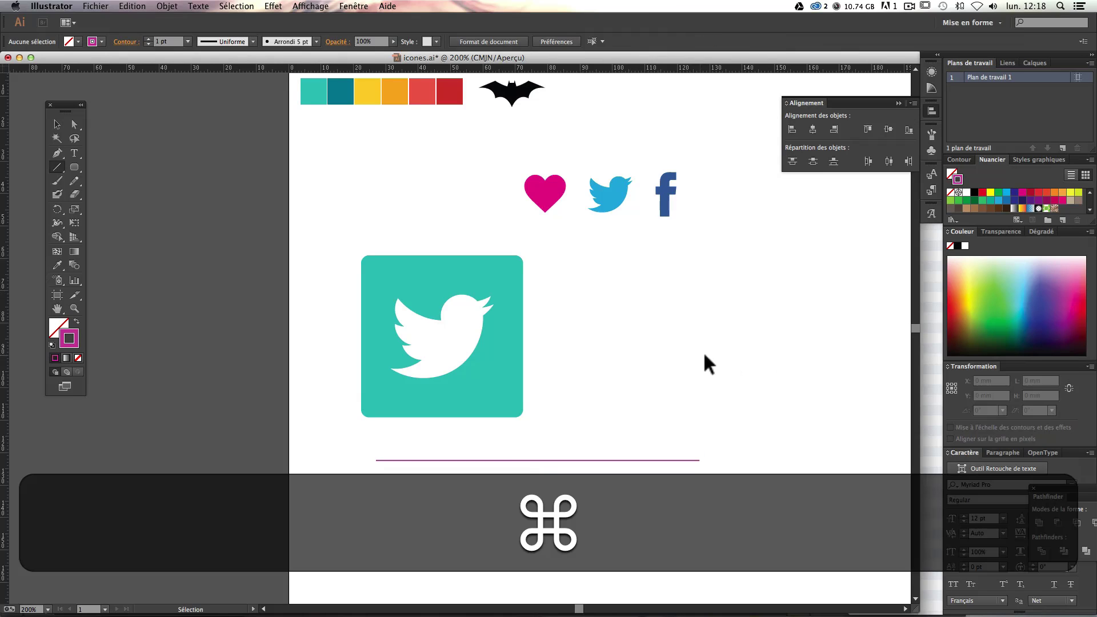
Step: Rotate the purple line 45° clockwise so it slopes down to the right, and deselect it
{"action": "left_click", "coordinate": [58, 125]}
{"action": "left_click_drag", "start_coordinate": [690, 436], "coordinate": [693, 483]}
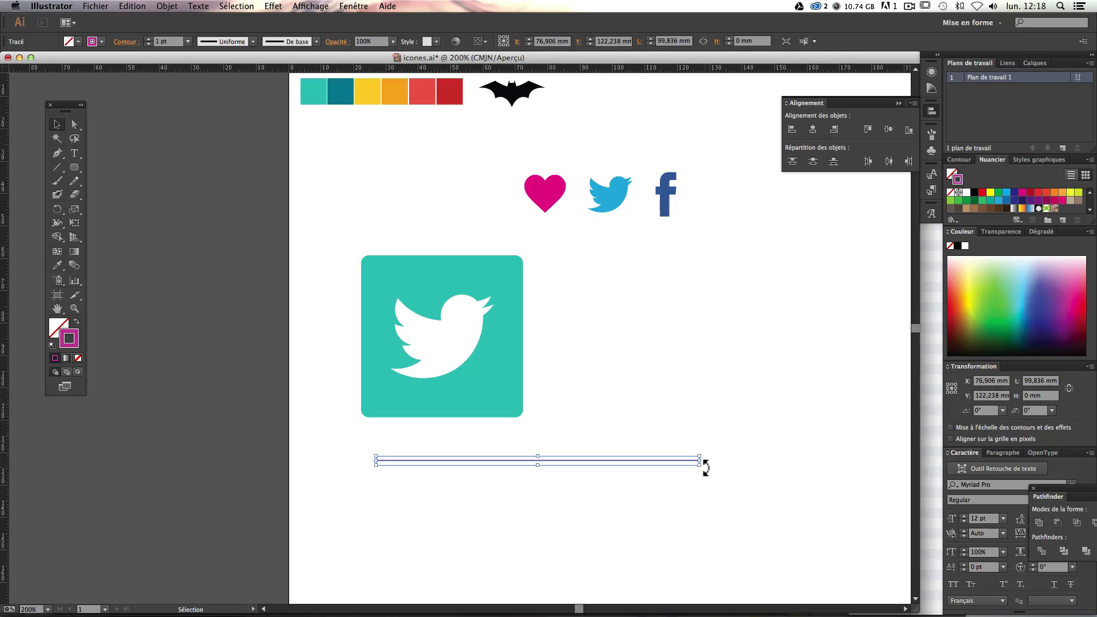
{"action": "key", "text": "shift"}
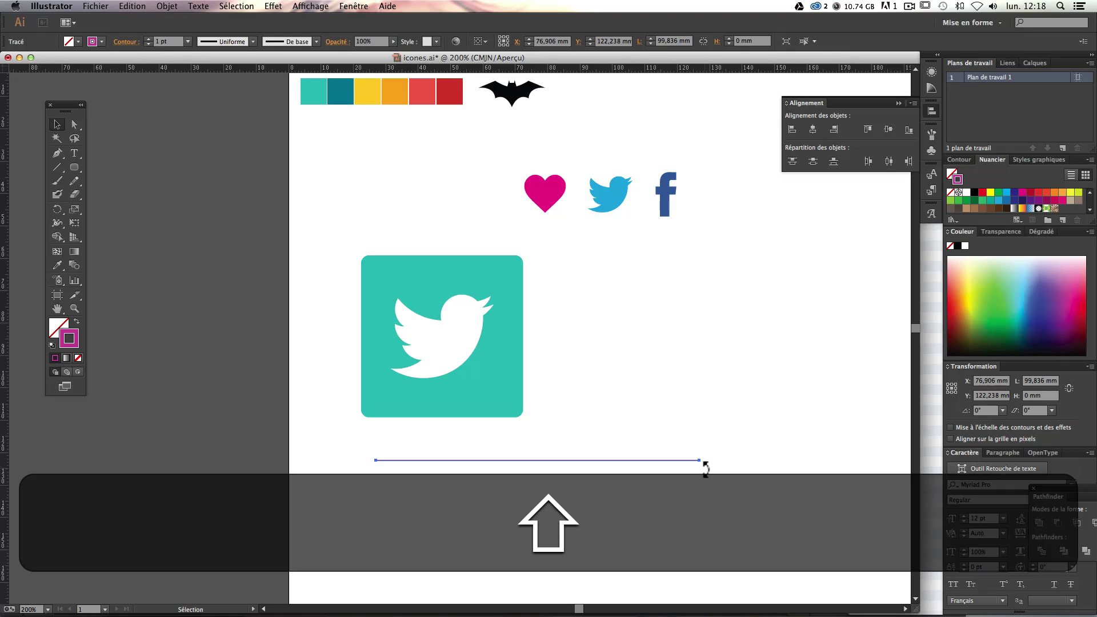
{"action": "left_click_drag", "start_coordinate": [705, 465], "coordinate": [652, 533]}
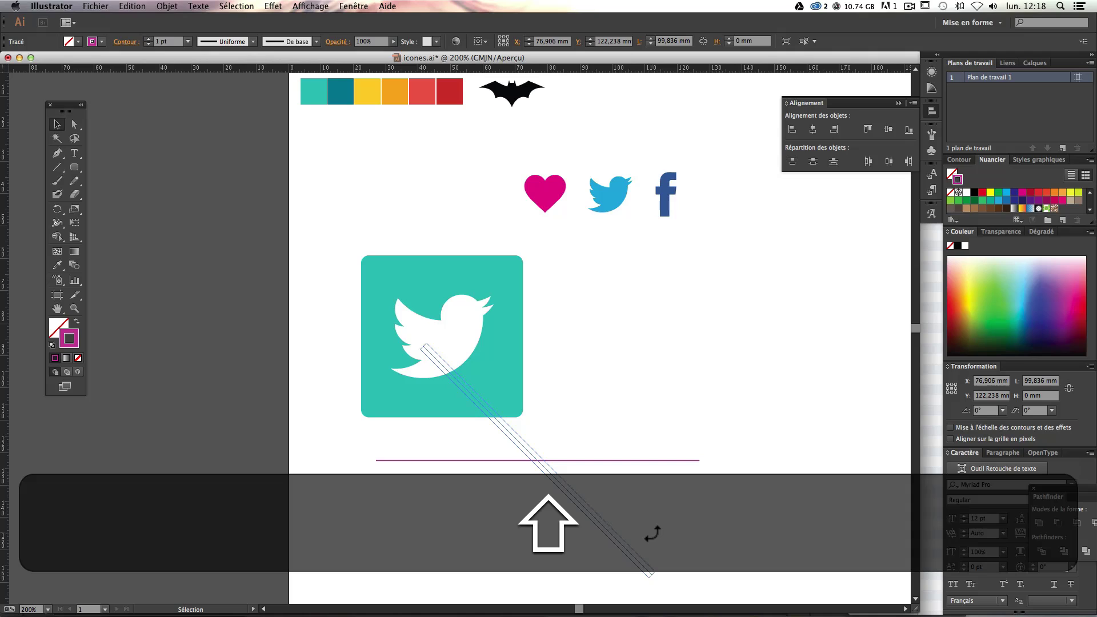
{"action": "left_click_drag", "start_coordinate": [653, 533], "coordinate": [626, 533]}
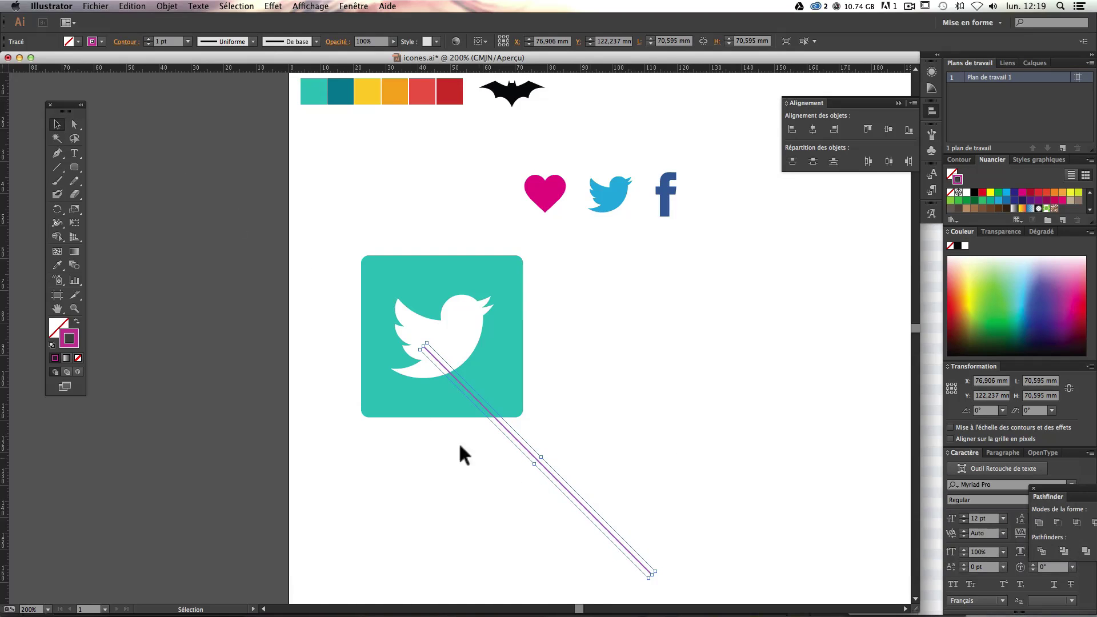
{"action": "left_click", "coordinate": [656, 476]}
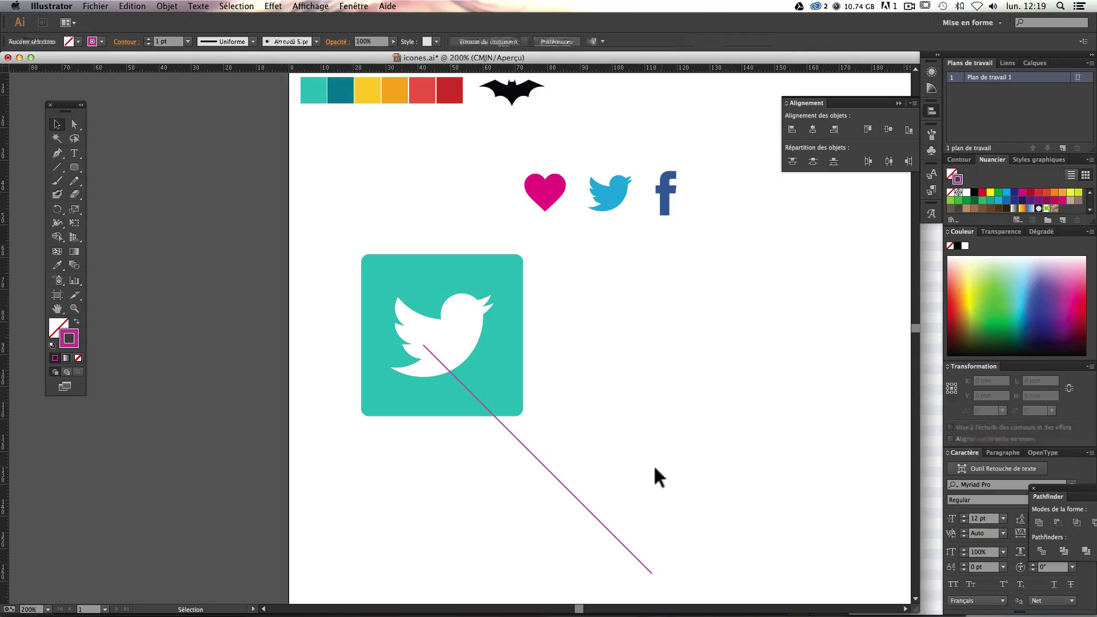
Step: Bring the white bird to the front, above the diagonal purple line, and deselect it
{"action": "scroll", "coordinate": [618, 447], "scroll_direction": "down", "scroll_amount": 1}
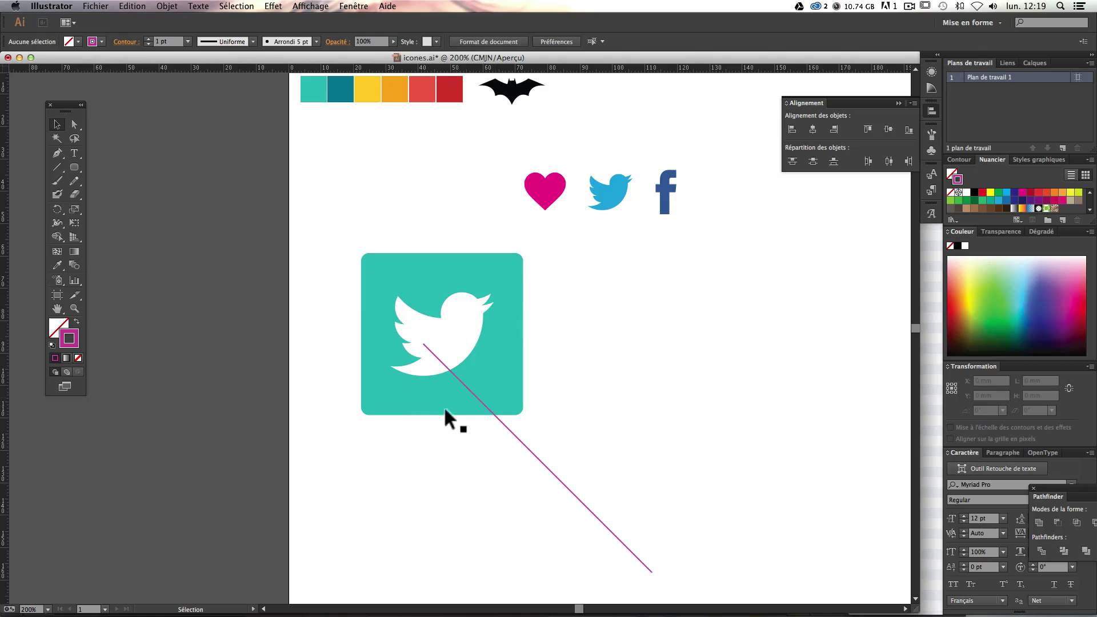
{"action": "key", "text": "super+plus"}
{"action": "key", "text": "super+plus"}
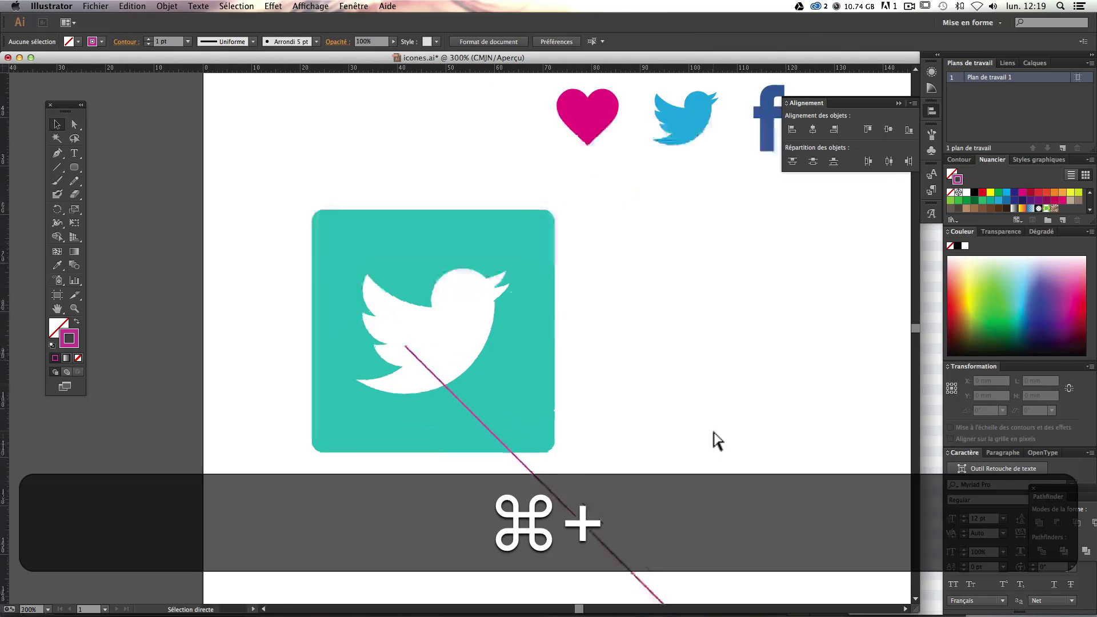
{"action": "key", "text": "super+plus"}
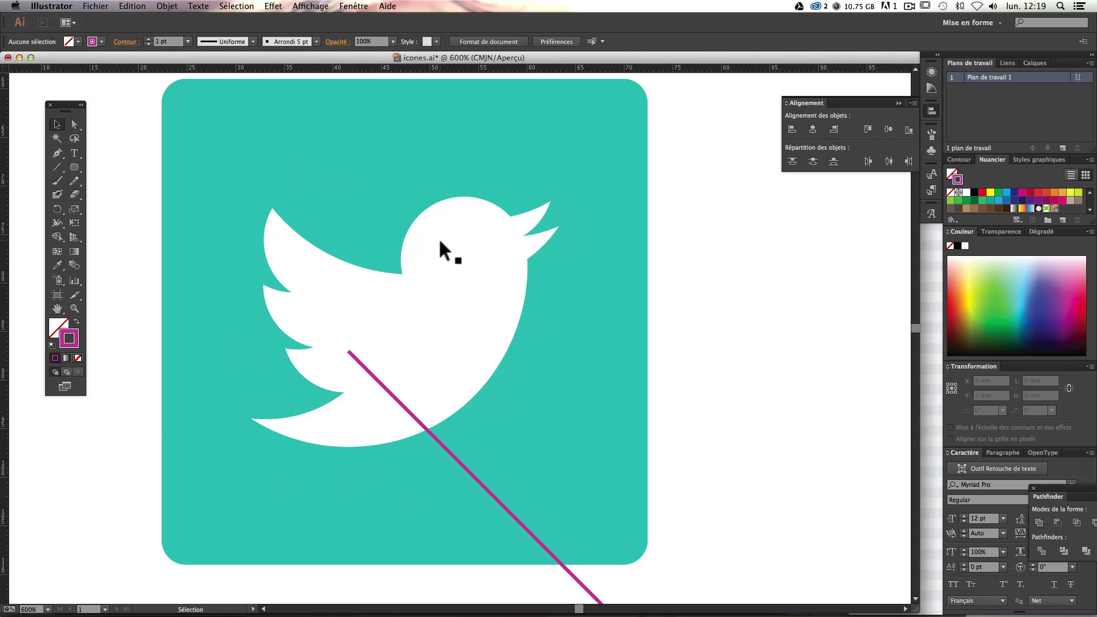
{"action": "left_click", "coordinate": [435, 295]}
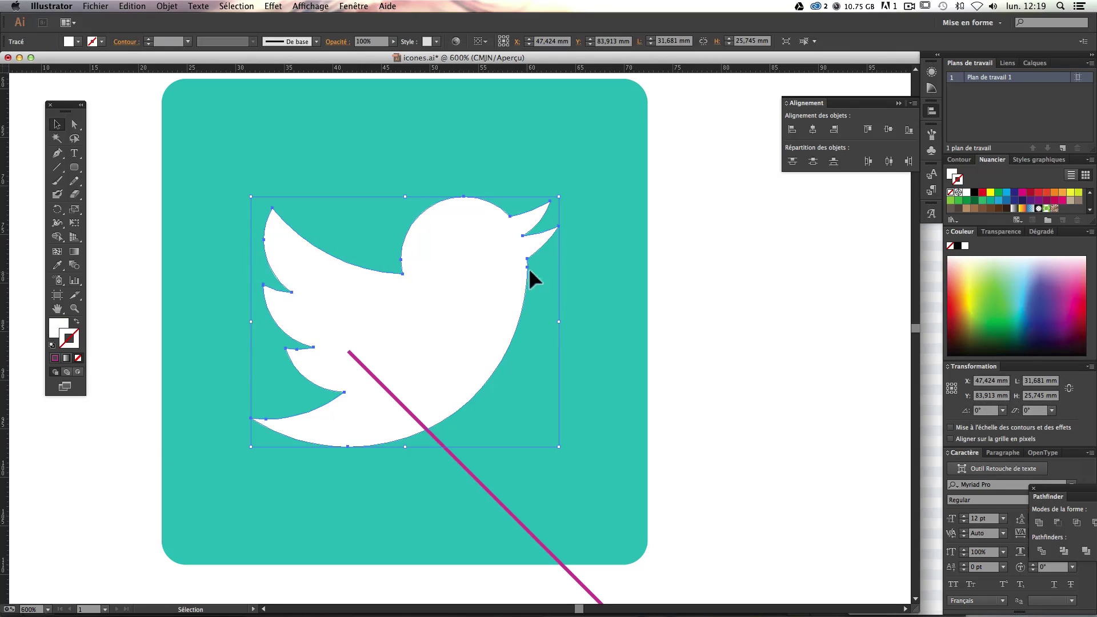
{"action": "left_click", "coordinate": [165, 7]}
{"action": "mouse_move", "coordinate": [182, 30]}
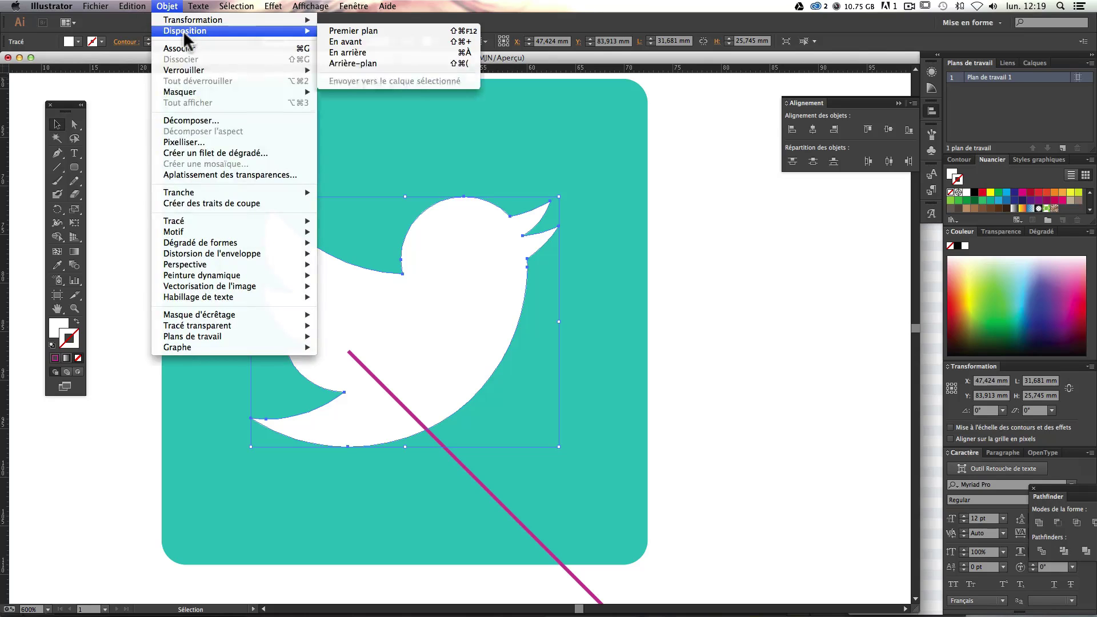
{"action": "left_click", "coordinate": [358, 32]}
{"action": "left_click", "coordinate": [741, 345]}
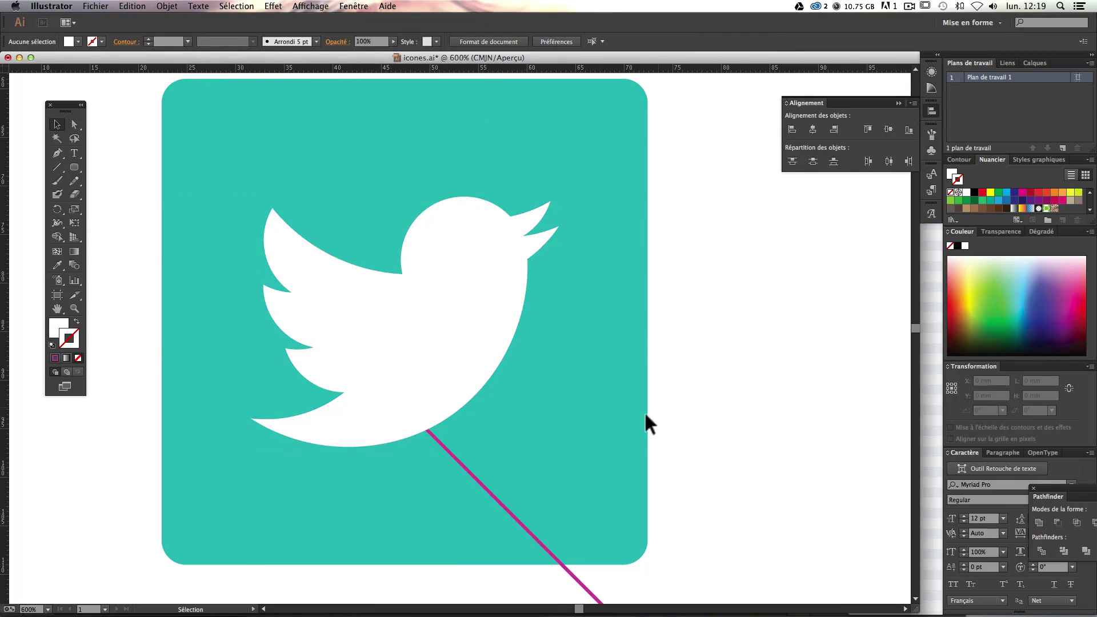
Step: Move the diagonal line so it starts at the bird's tail tip, centred at about X 67.2 mm, Y 129.2 mm, and deselect it
{"action": "left_click_drag", "start_coordinate": [451, 457], "coordinate": [354, 518]}
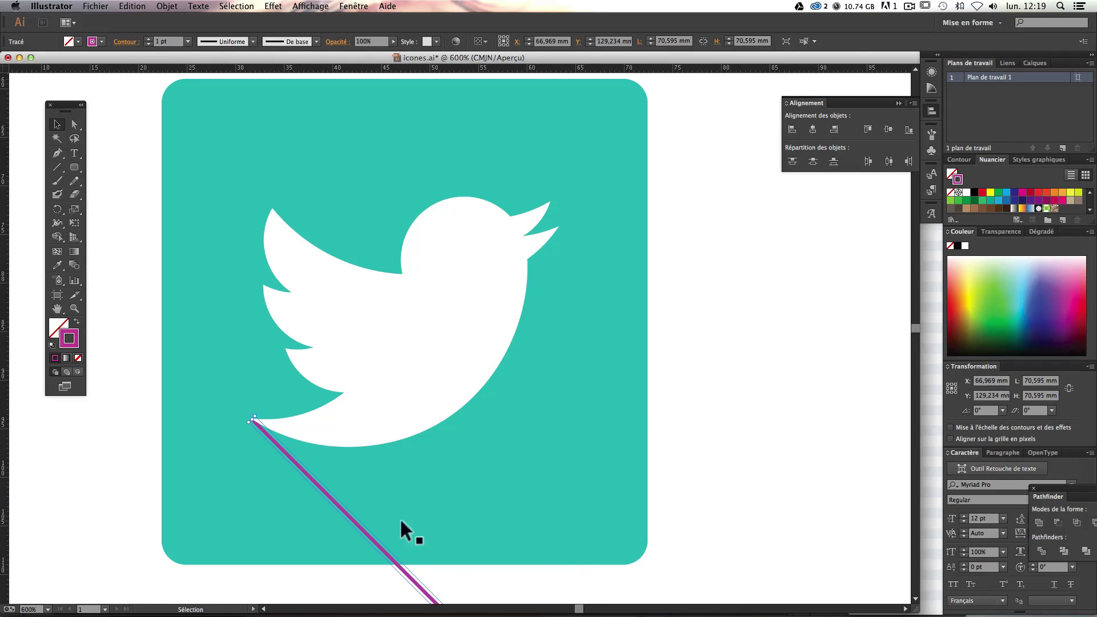
{"action": "left_click", "coordinate": [746, 474]}
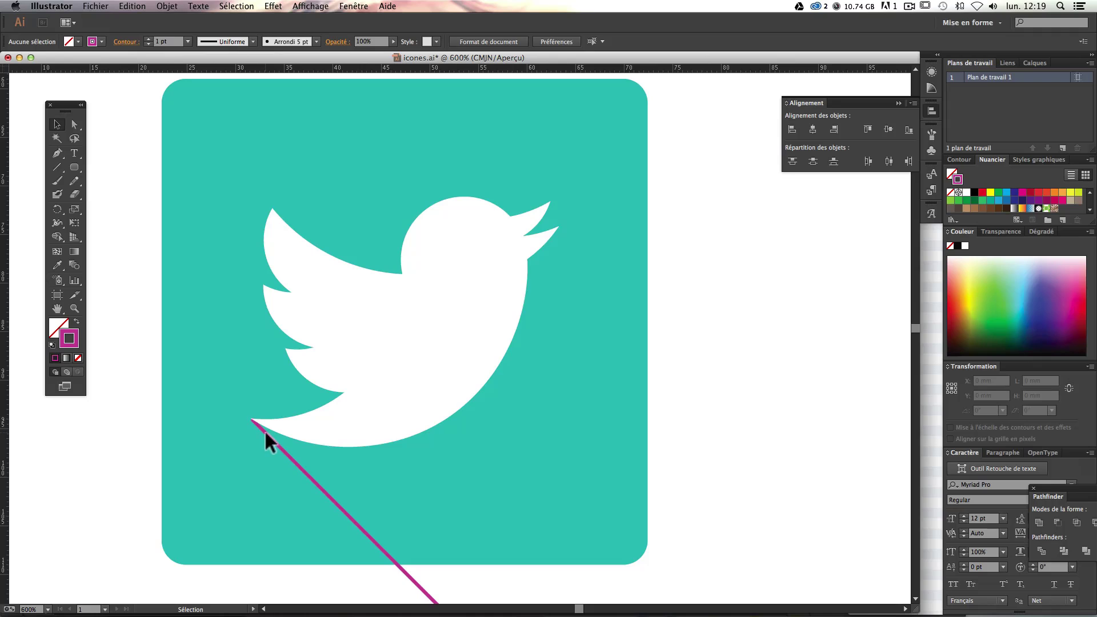
{"action": "left_click_drag", "start_coordinate": [266, 430], "coordinate": [266, 430]}
{"action": "left_click", "coordinate": [671, 424]}
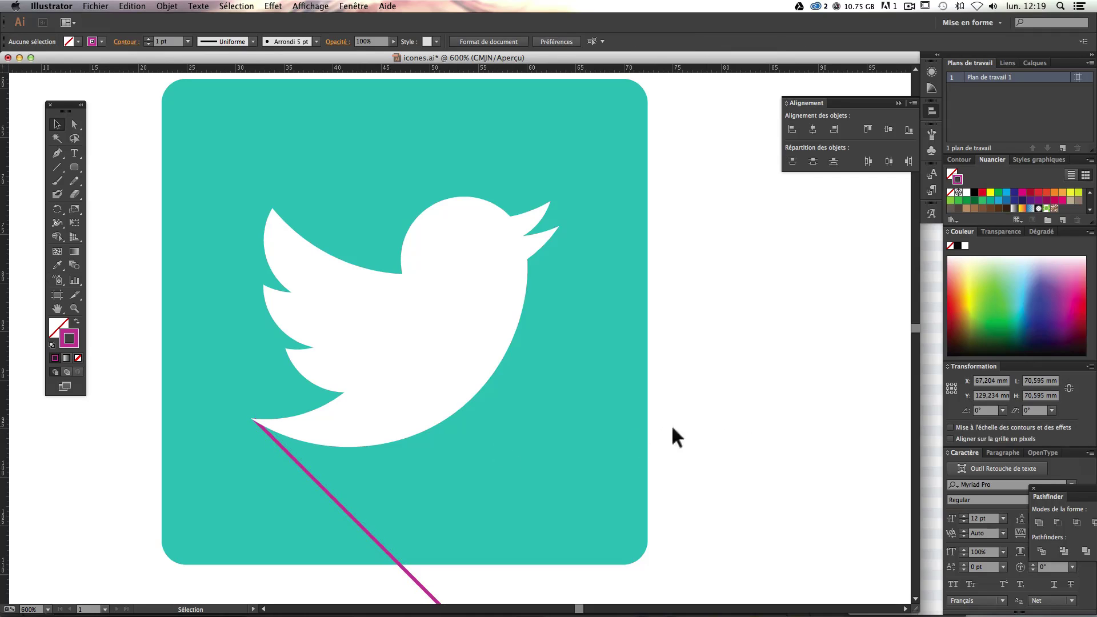
Step: Duplicate the diagonal line and place the parallel copy so it starts at the tip of the bird's upper beak
{"action": "scroll", "coordinate": [402, 495], "scroll_direction": "down", "scroll_amount": 1}
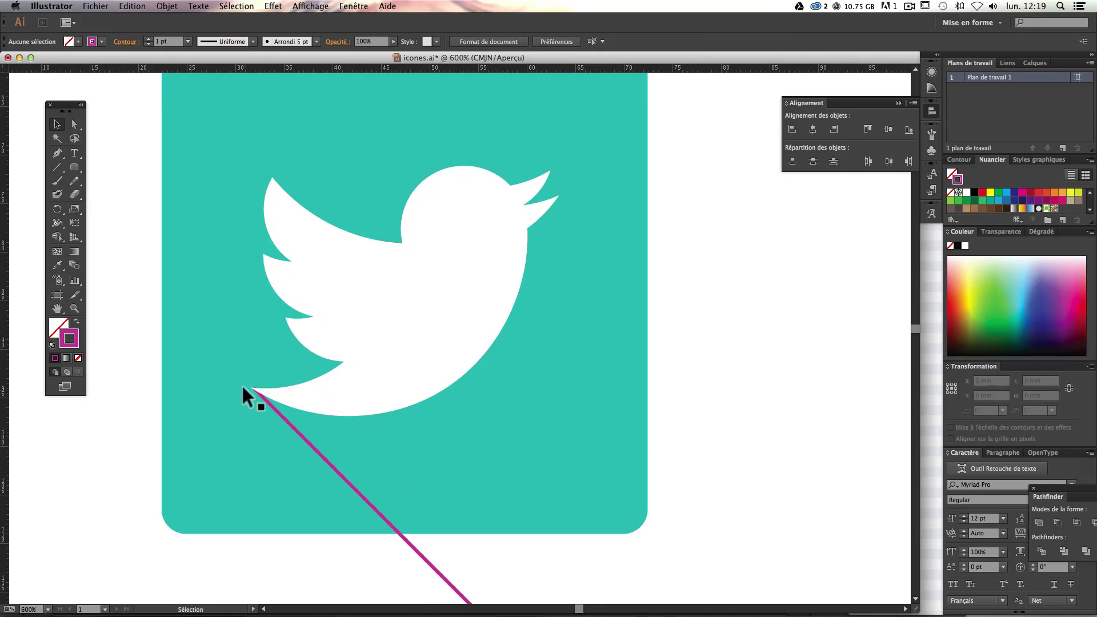
{"action": "scroll", "coordinate": [276, 414], "scroll_direction": "down", "scroll_amount": 4}
{"action": "scroll", "coordinate": [276, 414], "scroll_direction": "right", "scroll_amount": 1}
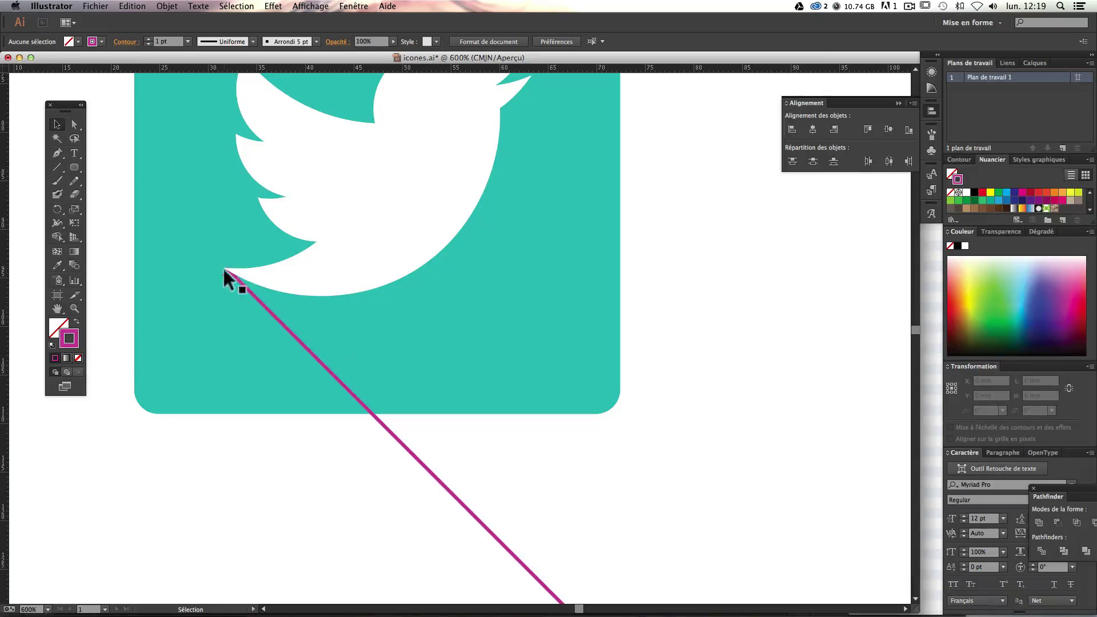
{"action": "scroll", "coordinate": [514, 314], "scroll_direction": "up", "scroll_amount": 4}
{"action": "scroll", "coordinate": [515, 314], "scroll_direction": "right", "scroll_amount": 1}
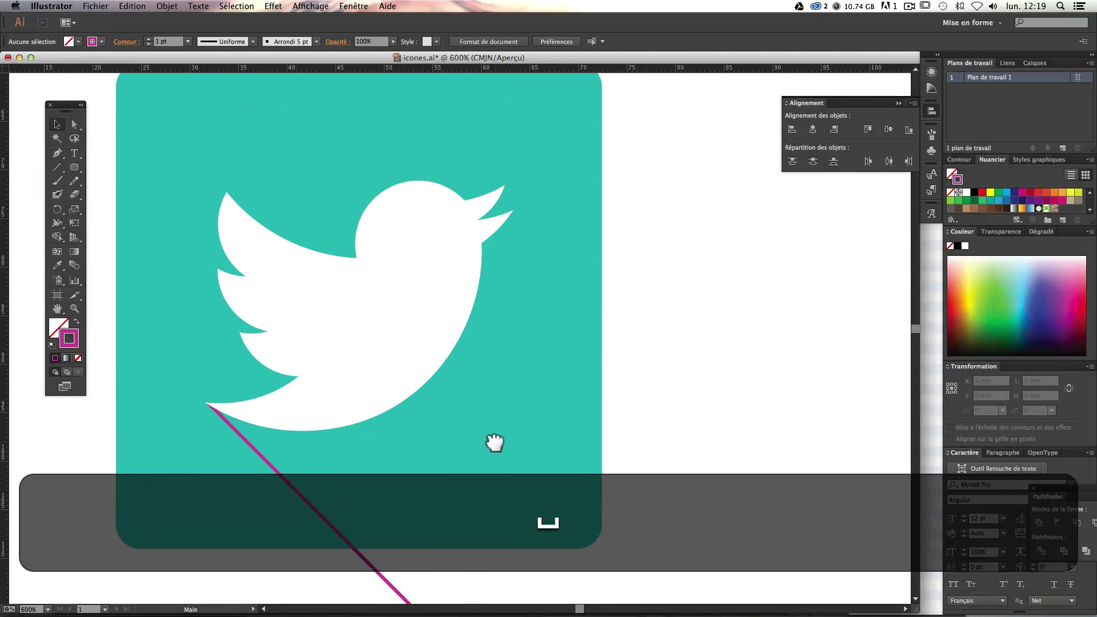
{"action": "mouse_move", "coordinate": [262, 457]}
{"action": "left_mouse_down"}
{"action": "mouse_move", "coordinate": [300, 318]}
{"action": "mouse_move", "coordinate": [274, 465]}
{"action": "left_mouse_up"}
{"action": "key", "text": "alt+super+z"}
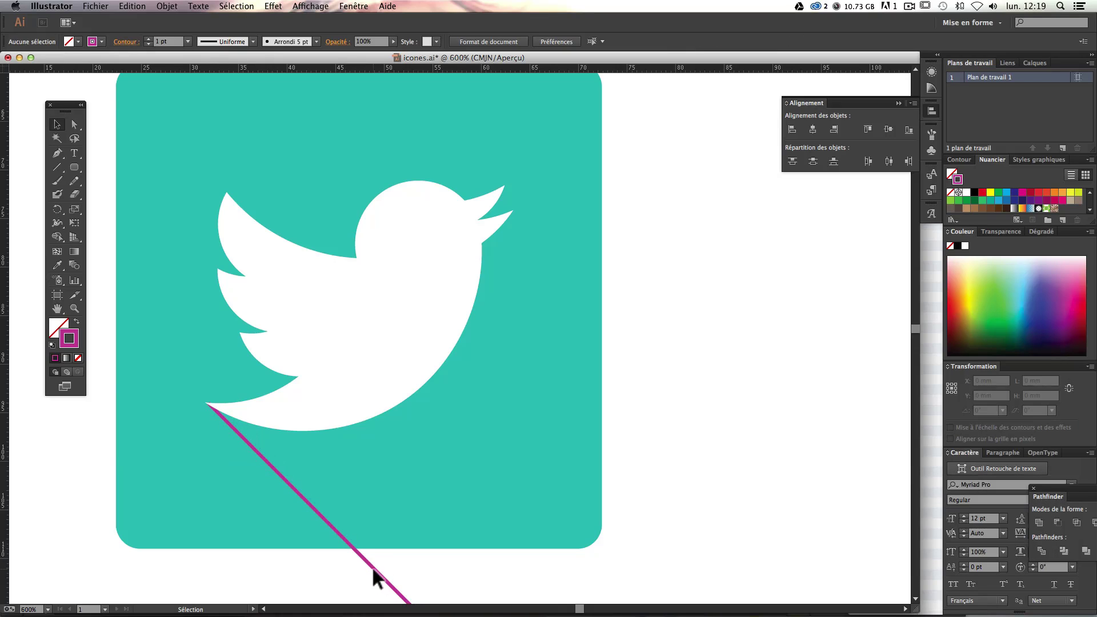
{"action": "left_click_drag", "start_coordinate": [373, 569], "coordinate": [669, 354]}
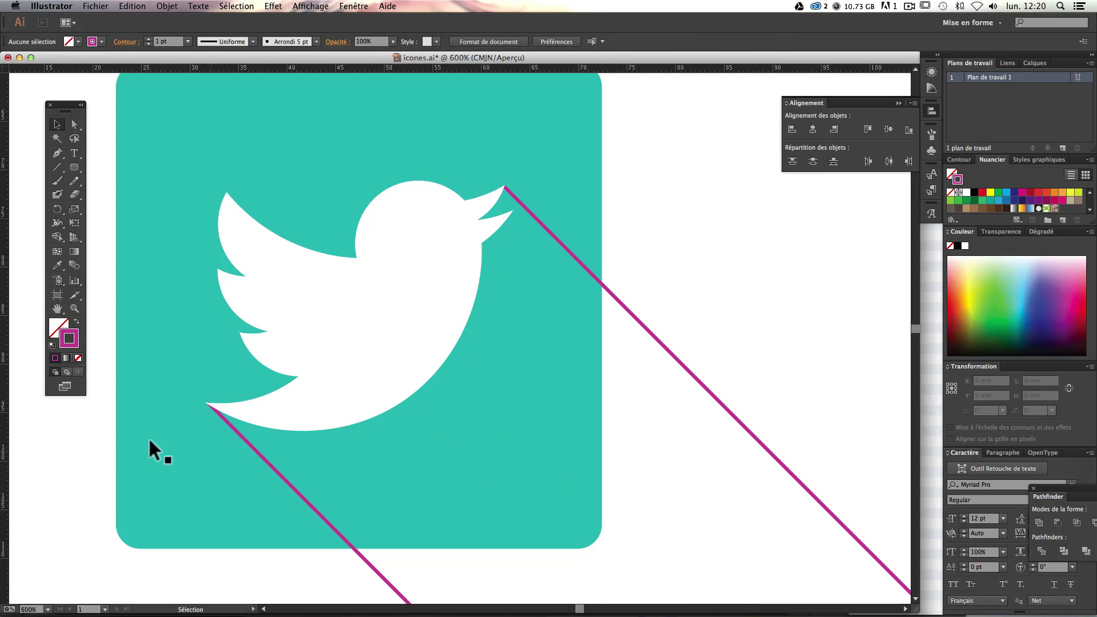
Step: Activate the Pen tool with a yellow fill and no stroke
{"action": "scroll", "coordinate": [503, 506], "scroll_direction": "down", "scroll_amount": 2}
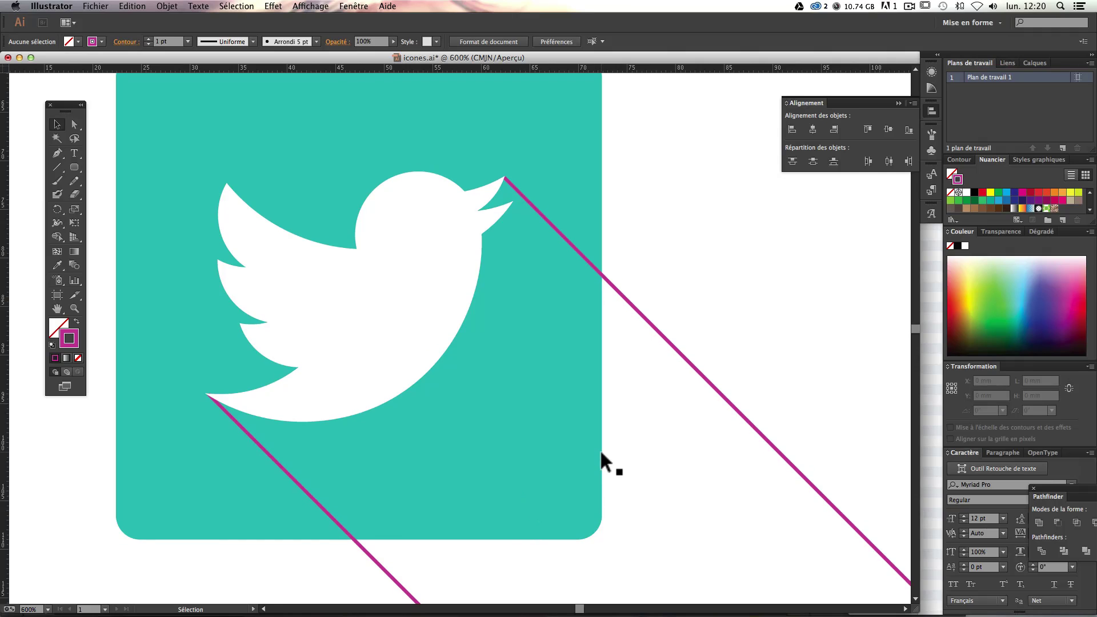
{"action": "left_click", "coordinate": [57, 153]}
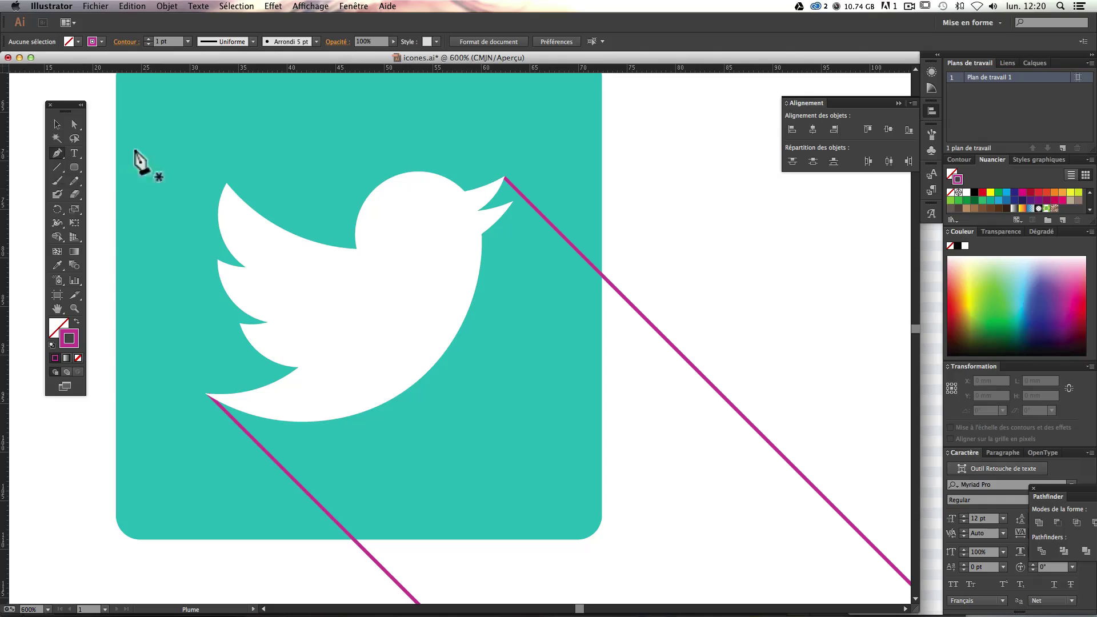
{"action": "left_click", "coordinate": [974, 307]}
{"action": "left_click", "coordinate": [971, 302]}
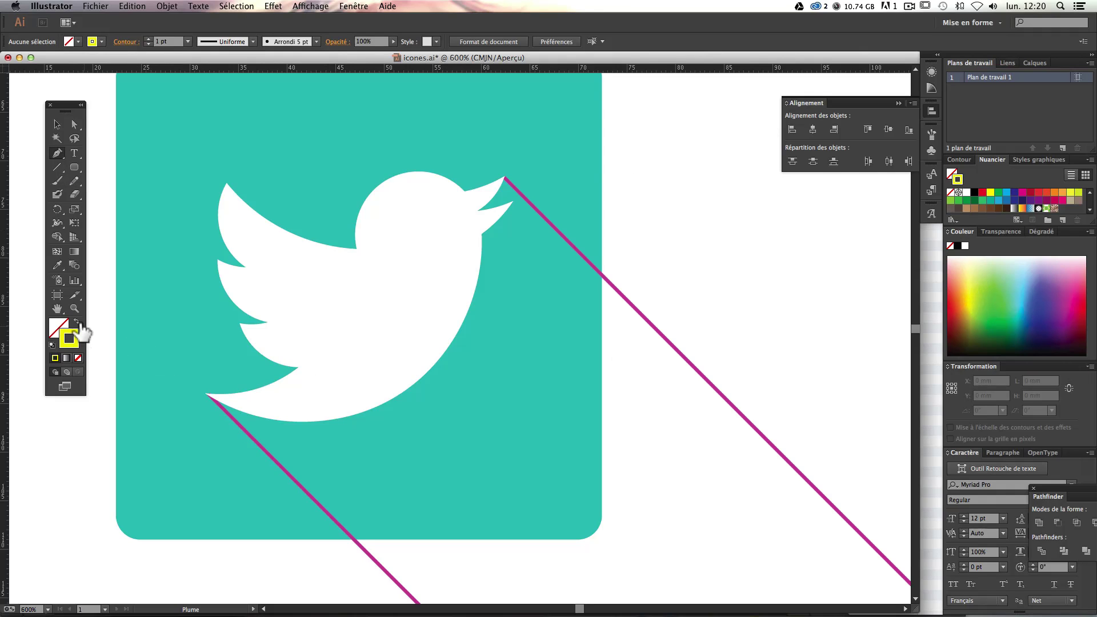
{"action": "left_click", "coordinate": [77, 321]}
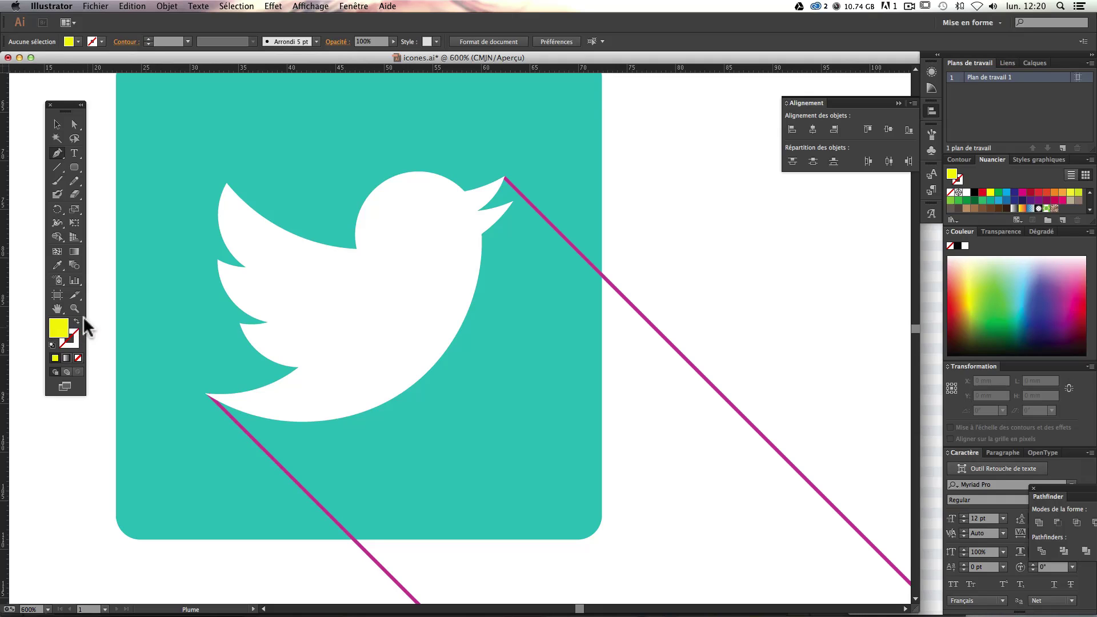
{"action": "key", "text": "x"}
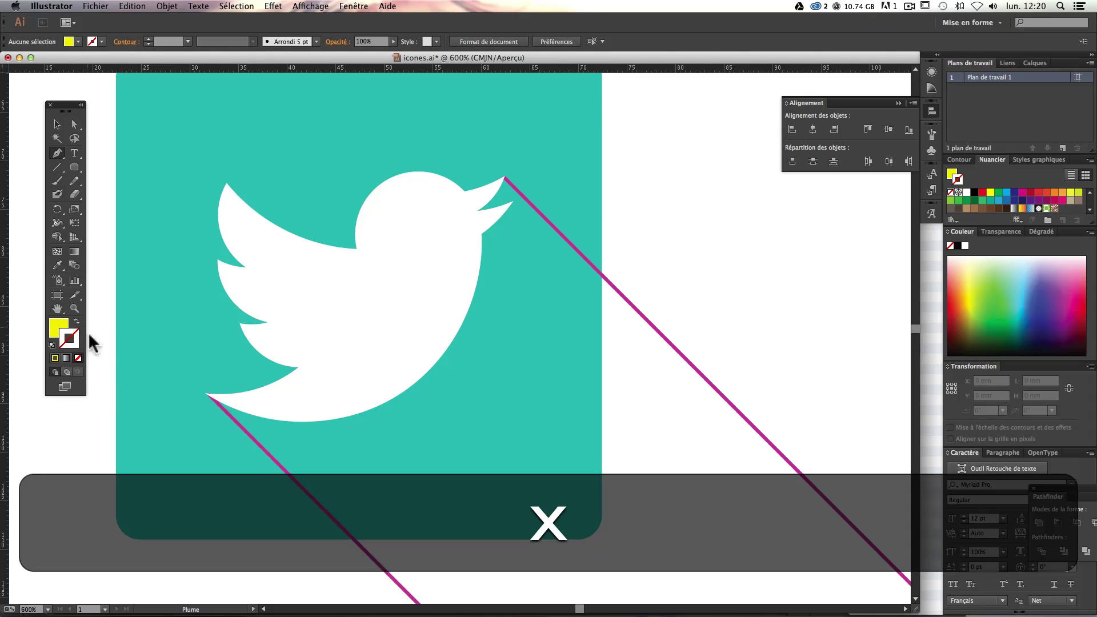
Step: Start a yellow Pen shape at the tail tip, follow the lower diagonal to just below the square, and extend horizontally past its right edge
{"action": "scroll", "coordinate": [297, 369], "scroll_direction": "down", "scroll_amount": 4}
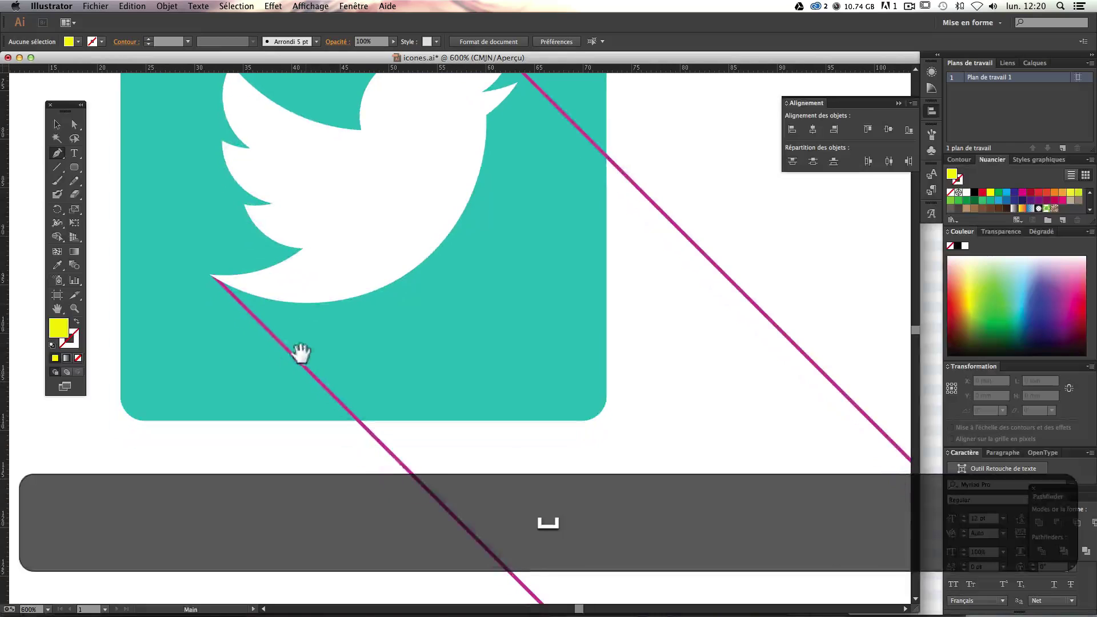
{"action": "key", "text": "super+plus"}
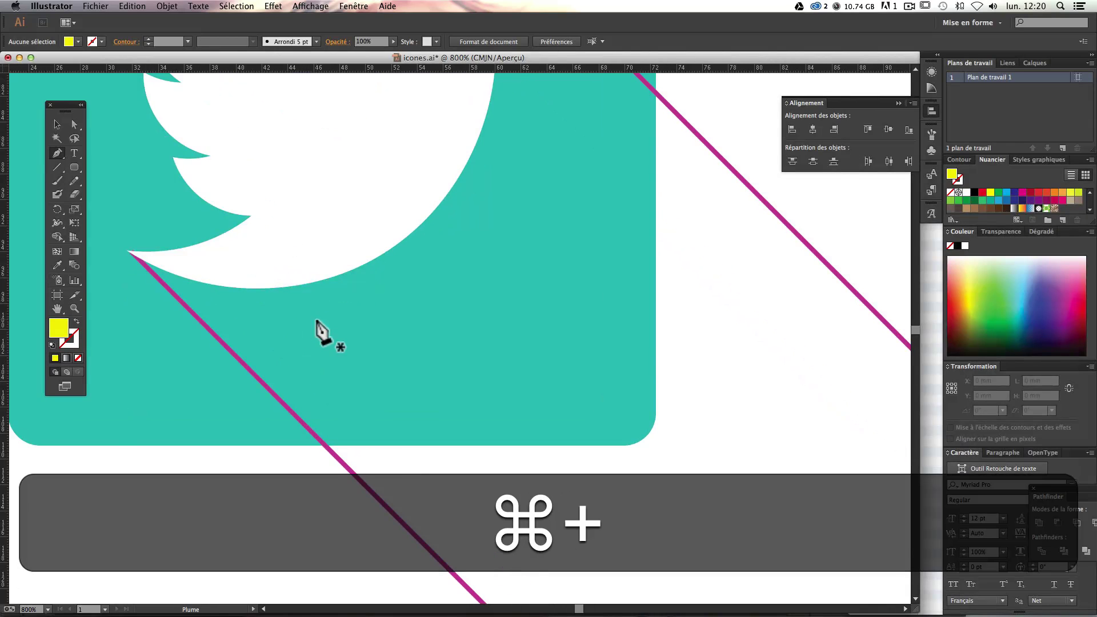
{"action": "key", "text": "super+space"}
{"action": "scroll", "coordinate": [279, 327], "scroll_direction": "left", "scroll_amount": 4}
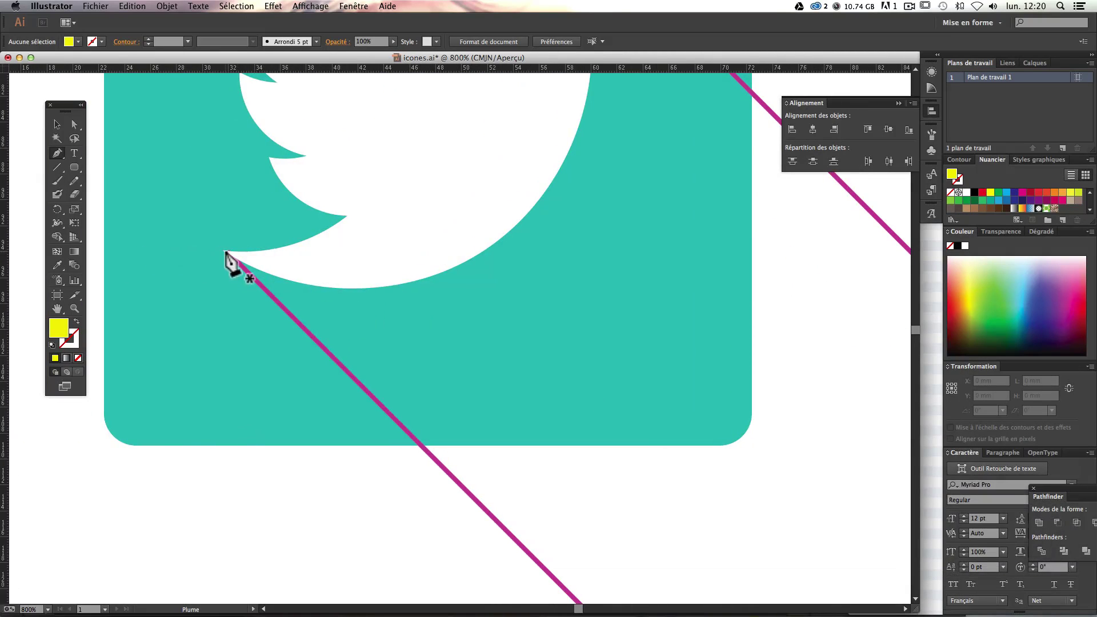
{"action": "left_click", "coordinate": [223, 252]}
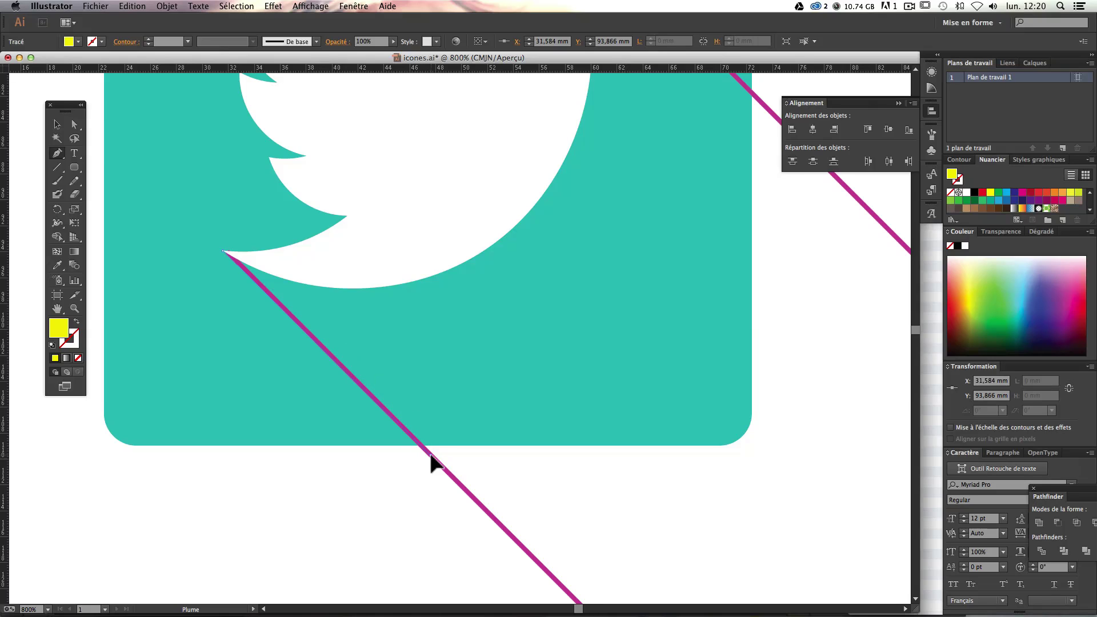
{"action": "key", "text": "super+z"}
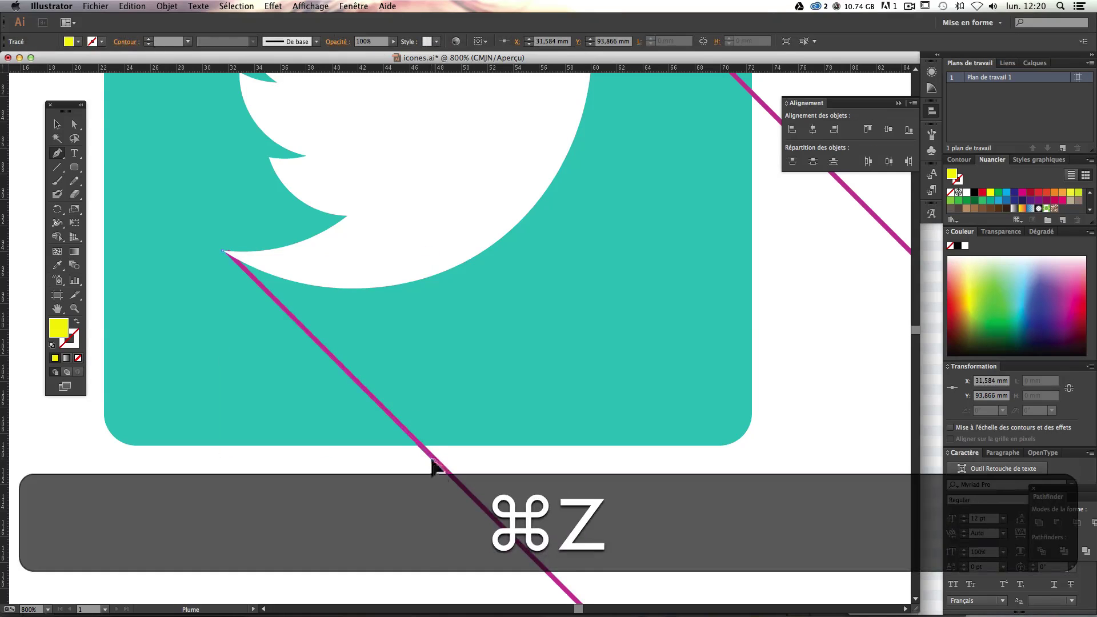
{"action": "left_click", "coordinate": [432, 460]}
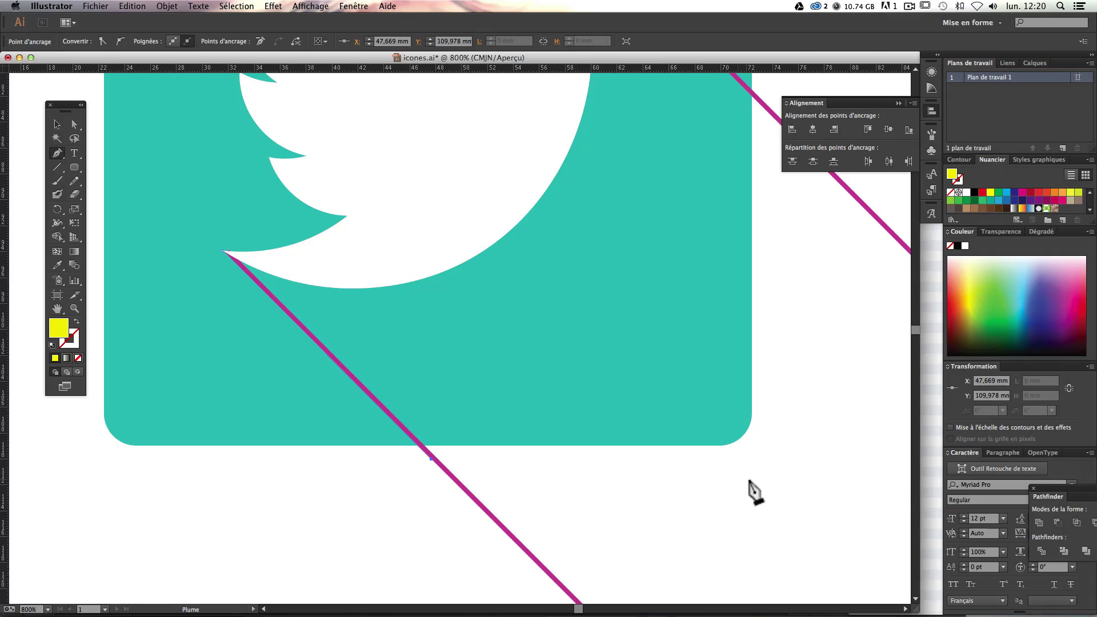
{"action": "left_click", "coordinate": [775, 477], "text": "shift"}
Step: Extend the yellow shape vertically from its outer bottom corner up to the upper diagonal, at about X 74.3 mm, Y 83.7 mm
{"action": "key", "text": "space"}
{"action": "left_click_drag", "start_coordinate": [779, 482], "coordinate": [724, 497]}
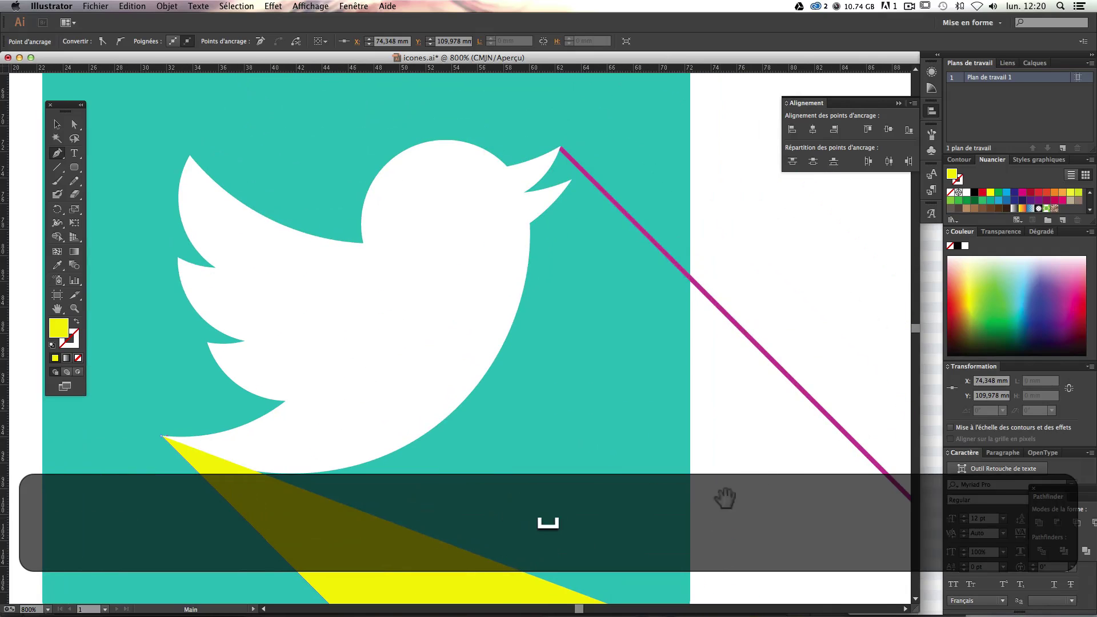
{"action": "left_click", "coordinate": [716, 313], "text": "shift"}
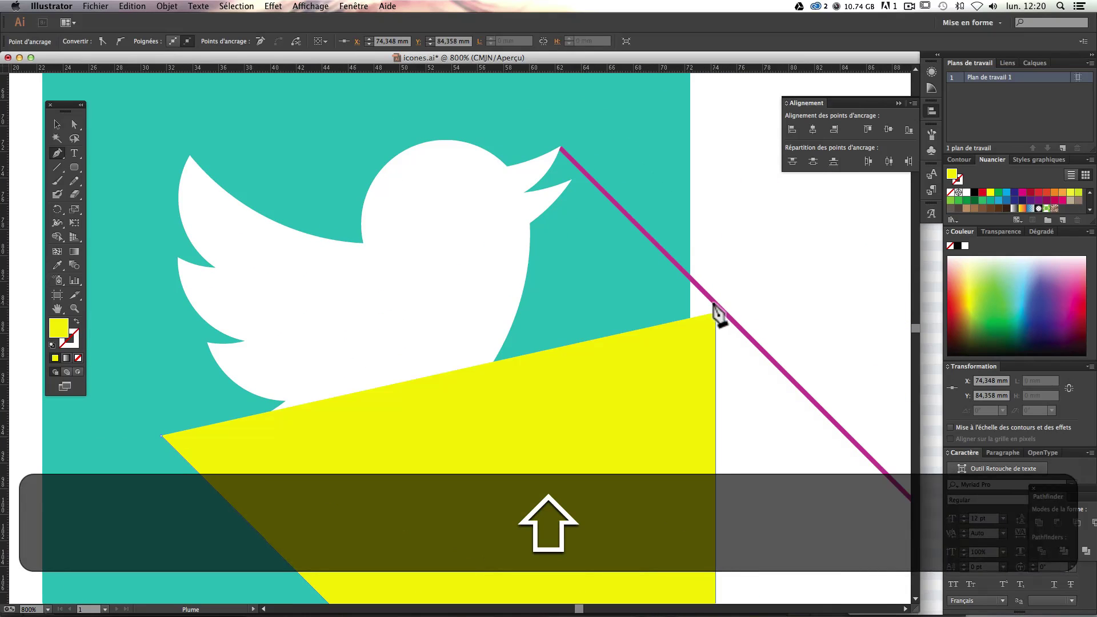
{"action": "key", "text": "shift+super+z"}
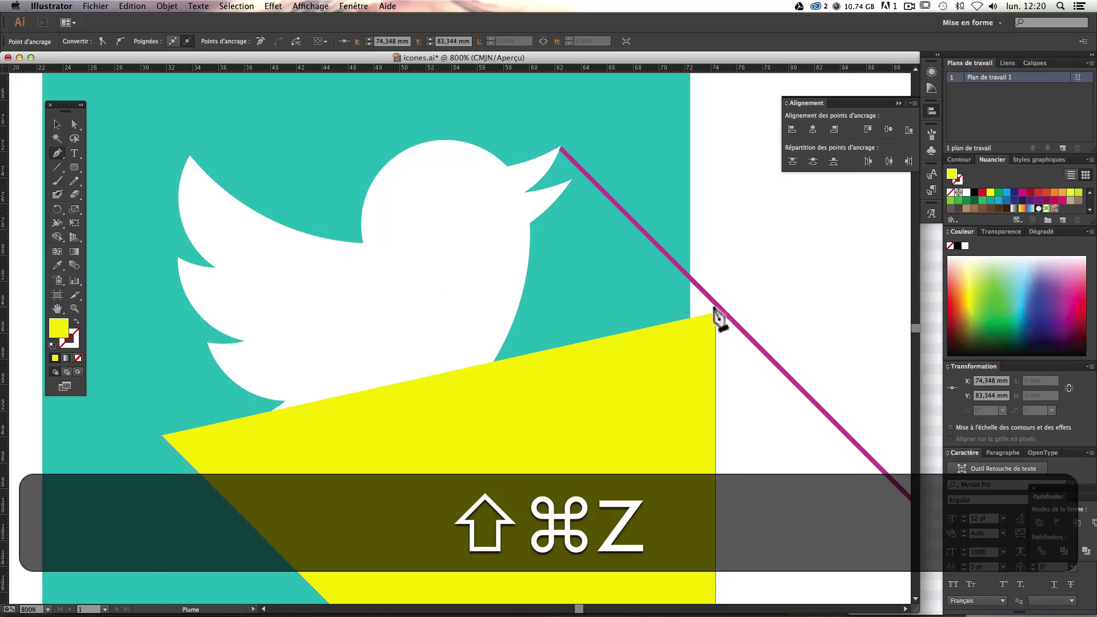
{"action": "left_click", "coordinate": [717, 305], "text": "shift"}
Step: Continue the yellow path along the upper diagonal to the upper beak tip, at about X 62.4 mm, Y 71.5 mm
{"action": "key", "text": "space"}
{"action": "left_click_drag", "start_coordinate": [707, 493], "coordinate": [689, 281]}
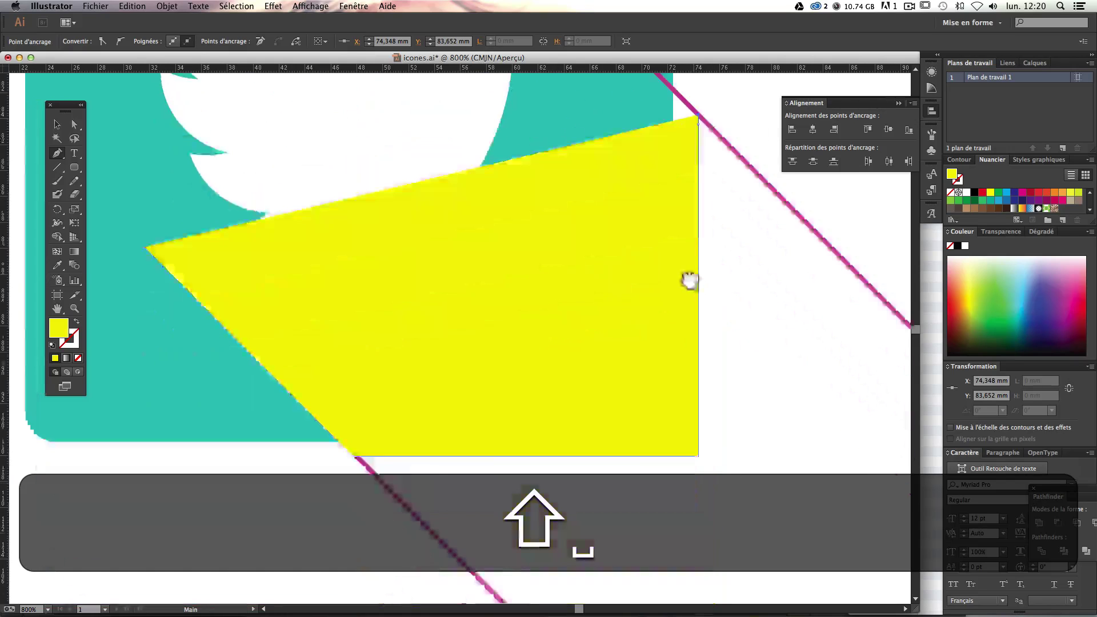
{"action": "key", "text": "space"}
{"action": "left_click_drag", "start_coordinate": [687, 193], "coordinate": [678, 473]}
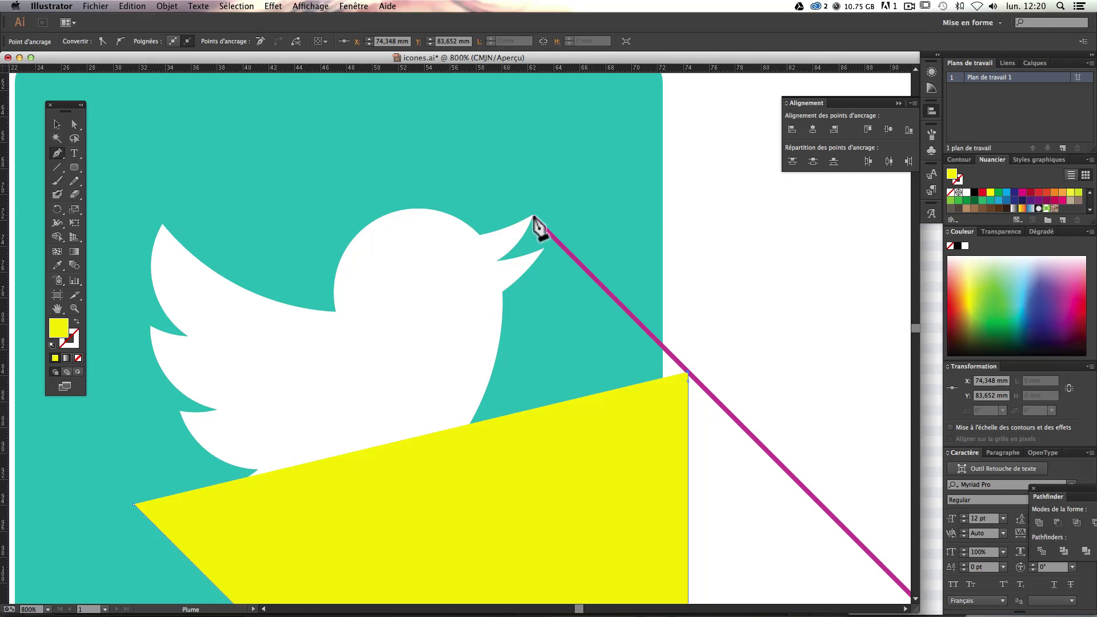
{"action": "left_click", "coordinate": [535, 218]}
{"action": "key", "text": "super+plus"}
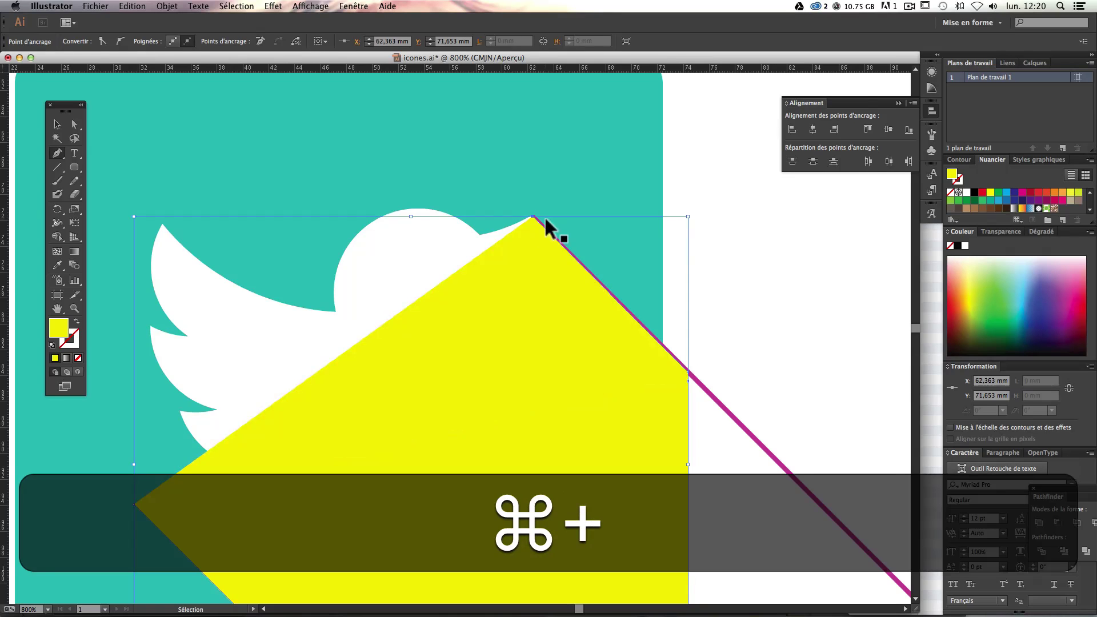
{"action": "scroll", "coordinate": [548, 228], "scroll_direction": "up", "scroll_amount": 5}
{"action": "key", "text": "super+z"}
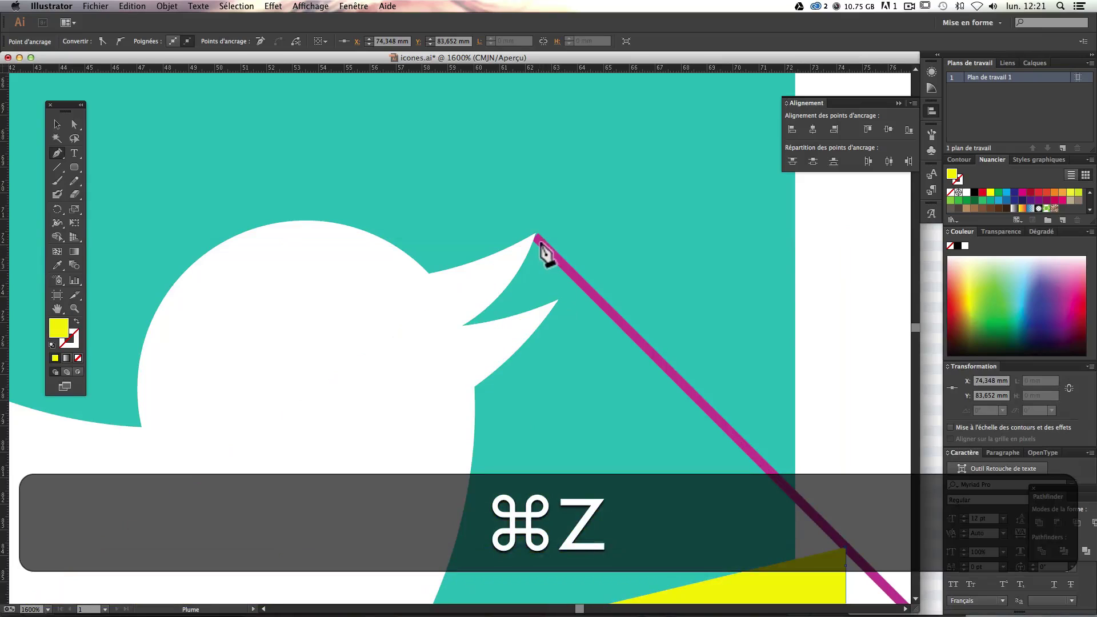
{"action": "left_click", "coordinate": [537, 234]}
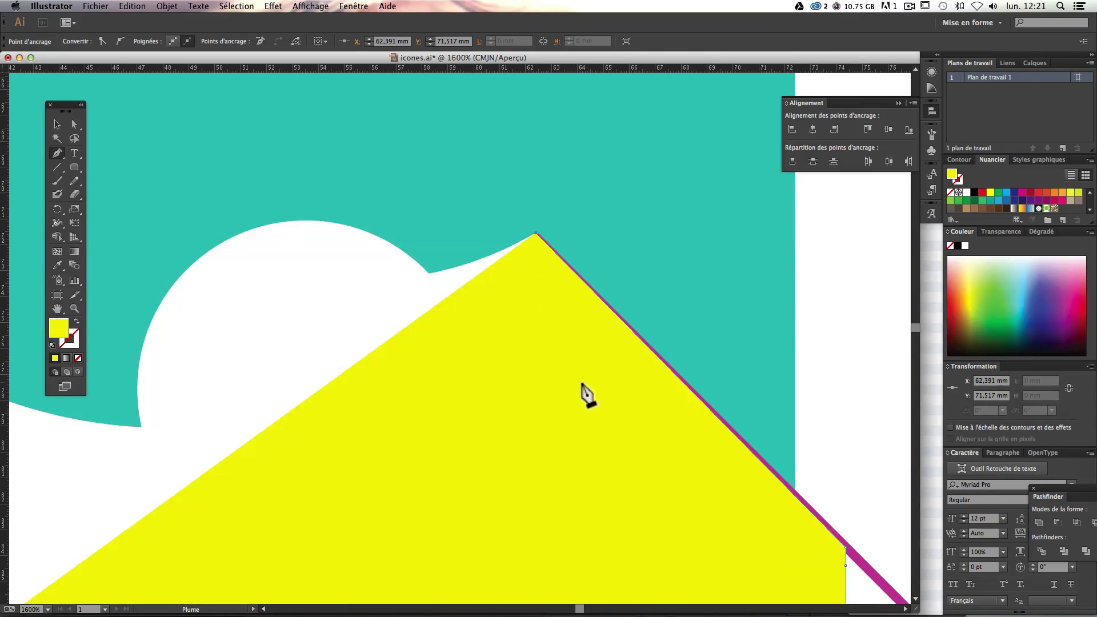
{"action": "key", "text": "super+z"}
{"action": "key", "text": "shift"}
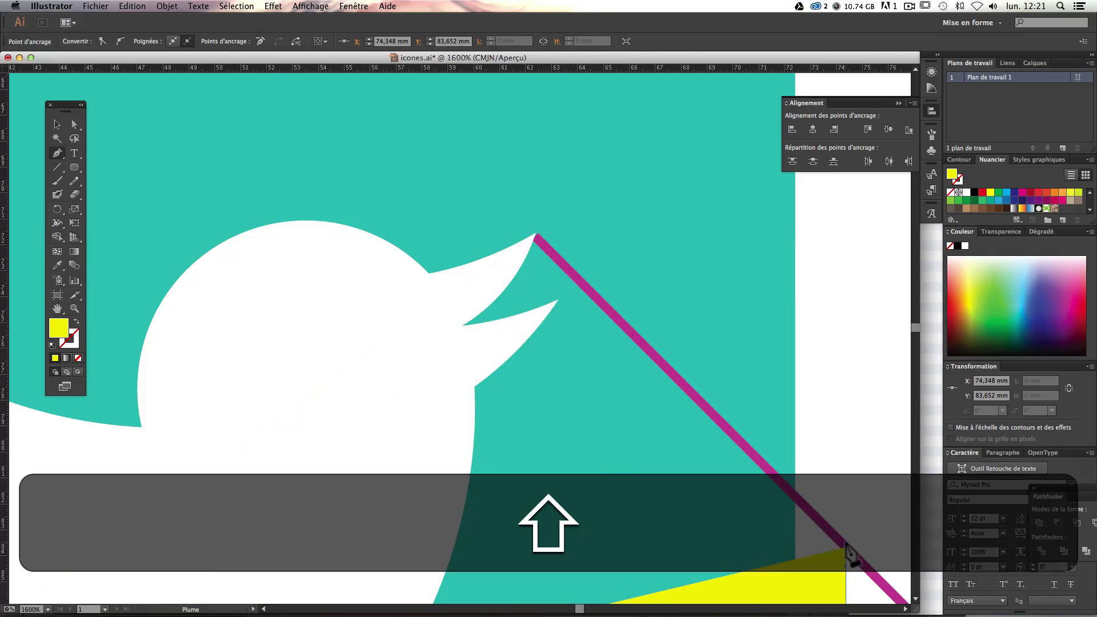
{"action": "left_click", "coordinate": [536, 234]}
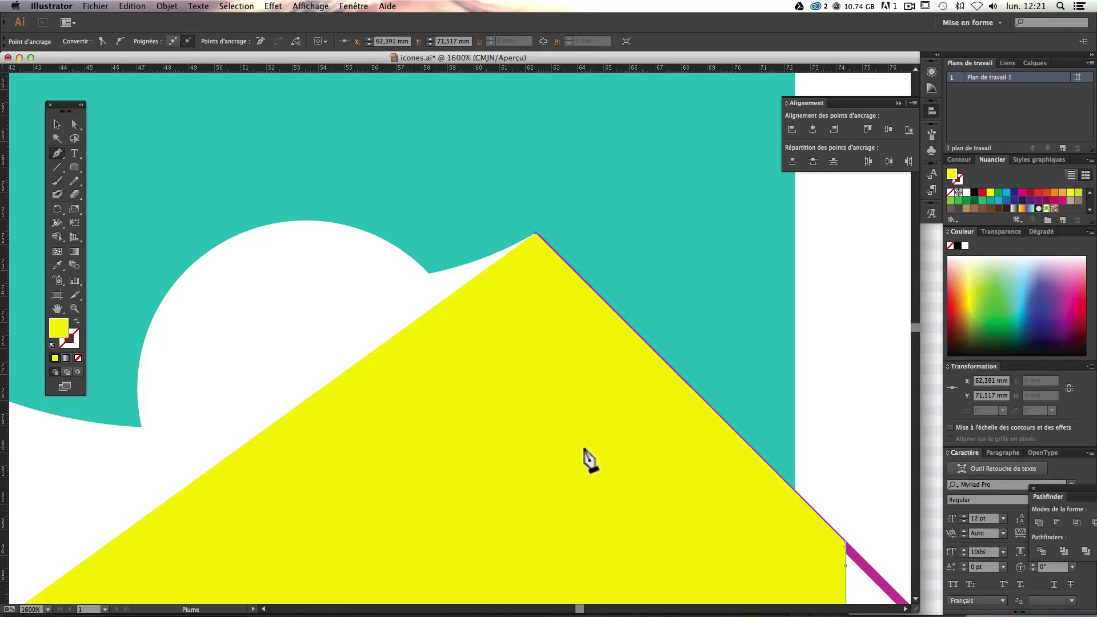
{"action": "key", "text": "space"}
{"action": "left_click_drag", "start_coordinate": [418, 486], "coordinate": [458, 351]}
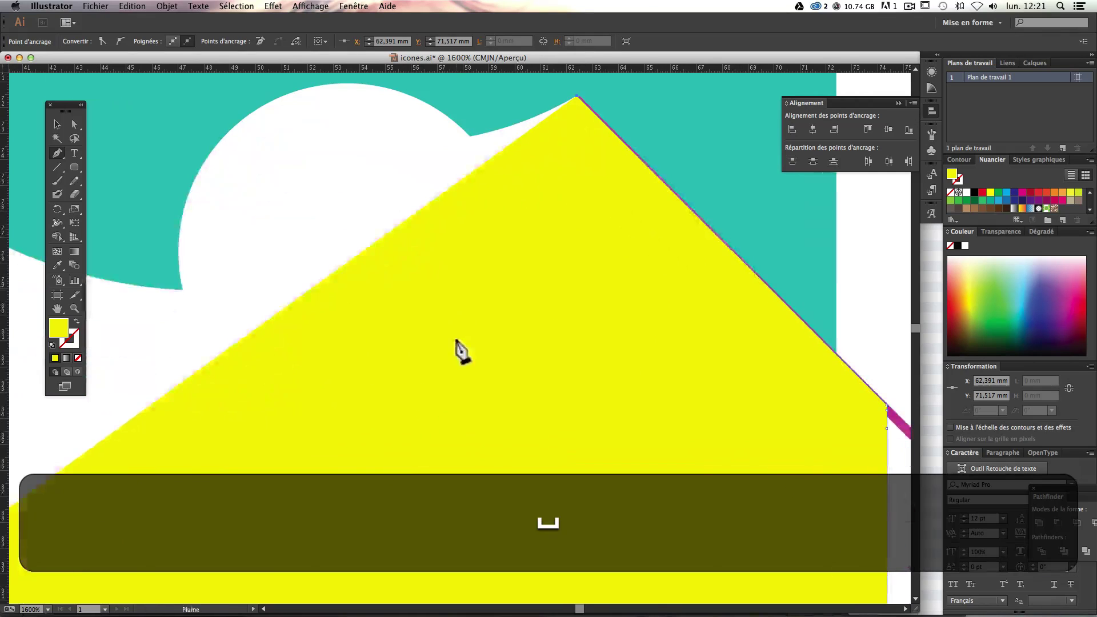
{"action": "left_click", "coordinate": [455, 340]}
{"action": "key", "text": "super+z"}
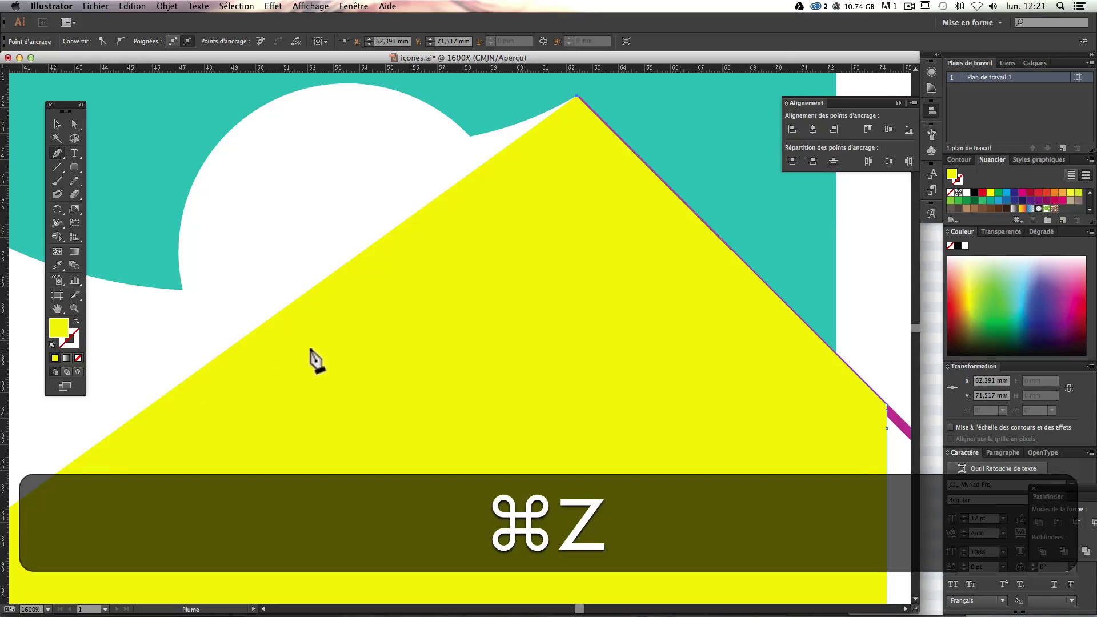
Step: Swap the open path's fill and stroke so it has a yellow outline and no fill
{"action": "key", "text": "super+minus"}
{"action": "key", "text": "super+minus"}
{"action": "key", "text": "space"}
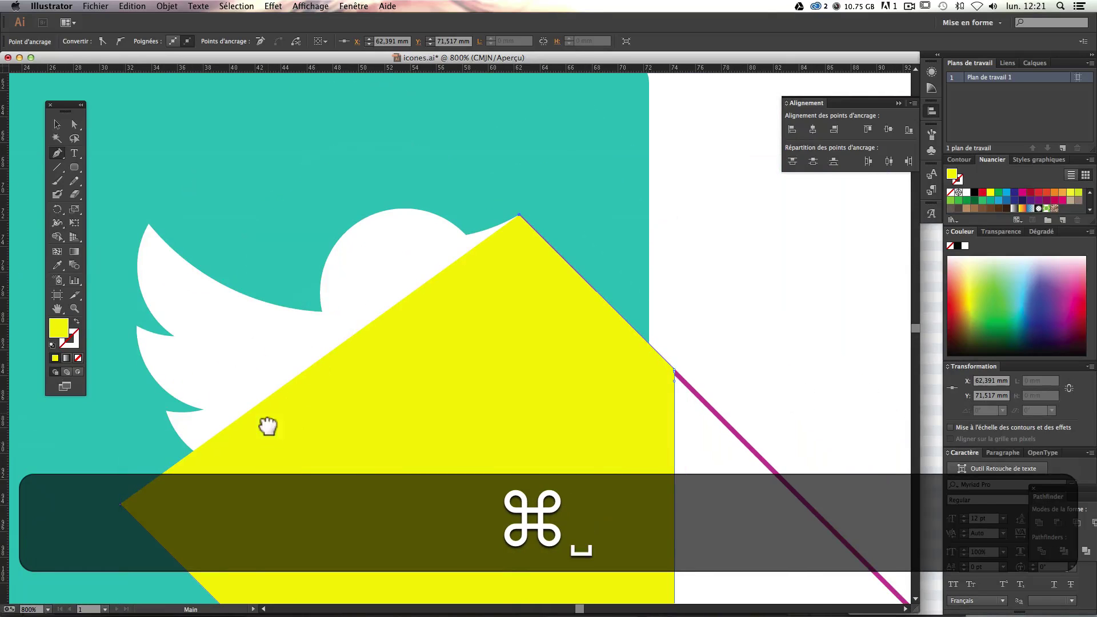
{"action": "left_click_drag", "start_coordinate": [267, 426], "coordinate": [256, 294]}
{"action": "key", "text": "space"}
{"action": "left_click_drag", "start_coordinate": [371, 270], "coordinate": [404, 438]}
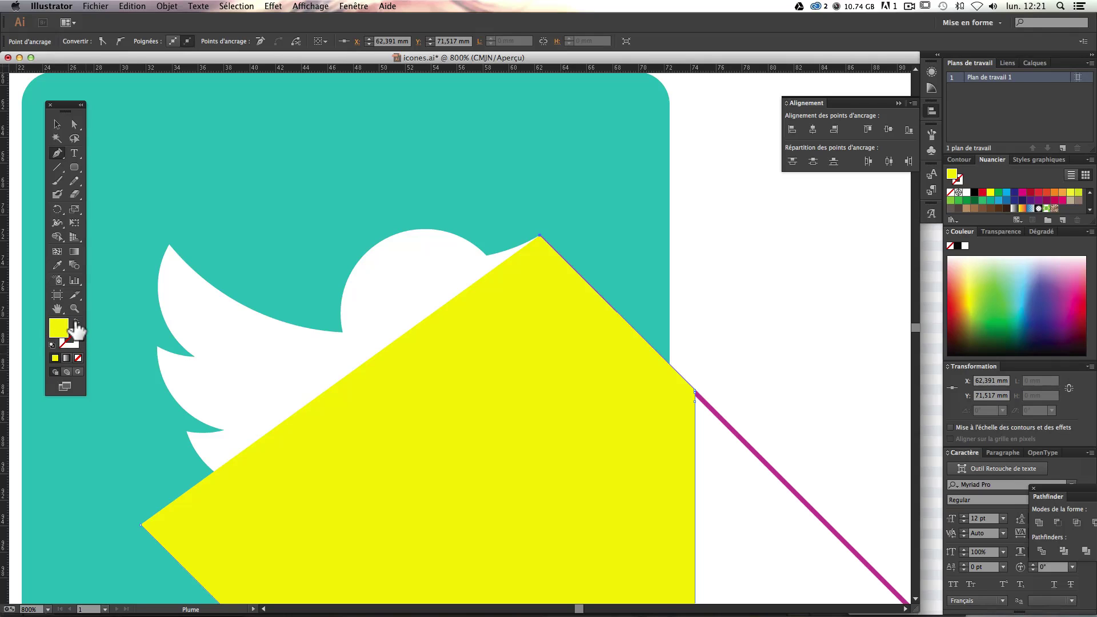
{"action": "left_click", "coordinate": [76, 323]}
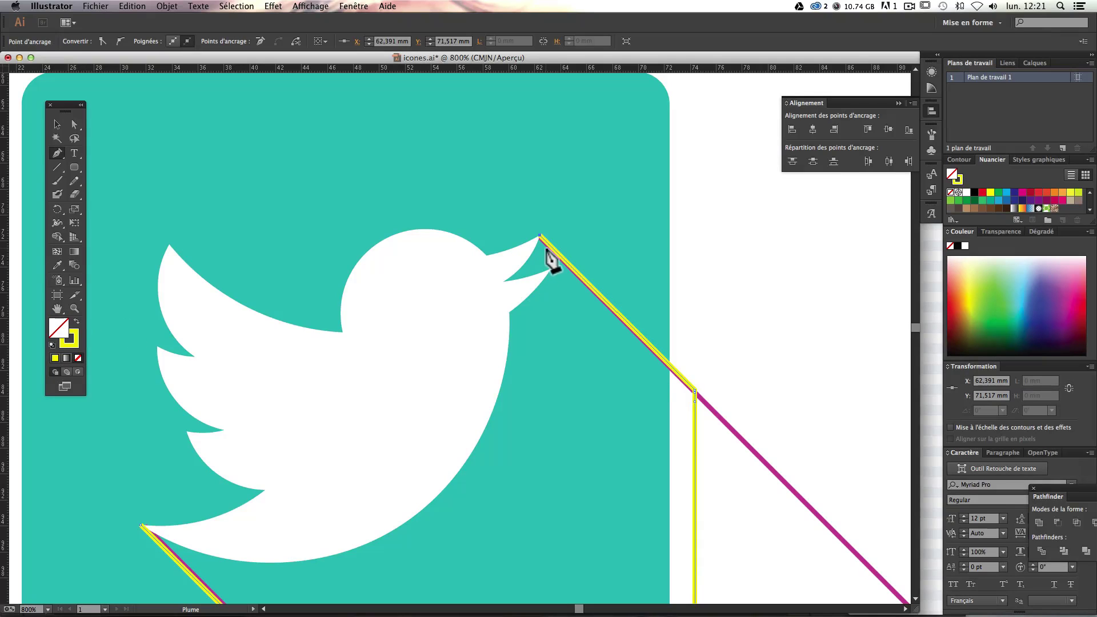
Step: Add four anchor points down through the white bird's body and close the path at the tail tip
{"action": "left_click", "coordinate": [445, 308]}
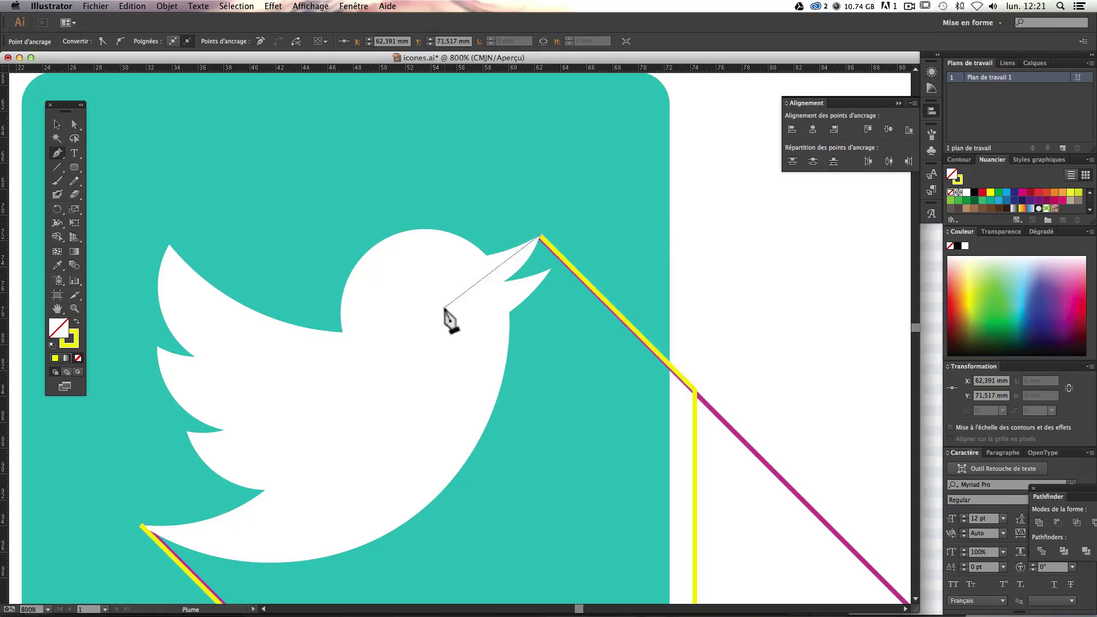
{"action": "left_click", "coordinate": [358, 458]}
{"action": "left_click", "coordinate": [263, 547]}
{"action": "left_click", "coordinate": [207, 535]}
{"action": "key", "text": "space"}
{"action": "left_click_drag", "start_coordinate": [184, 538], "coordinate": [337, 406]}
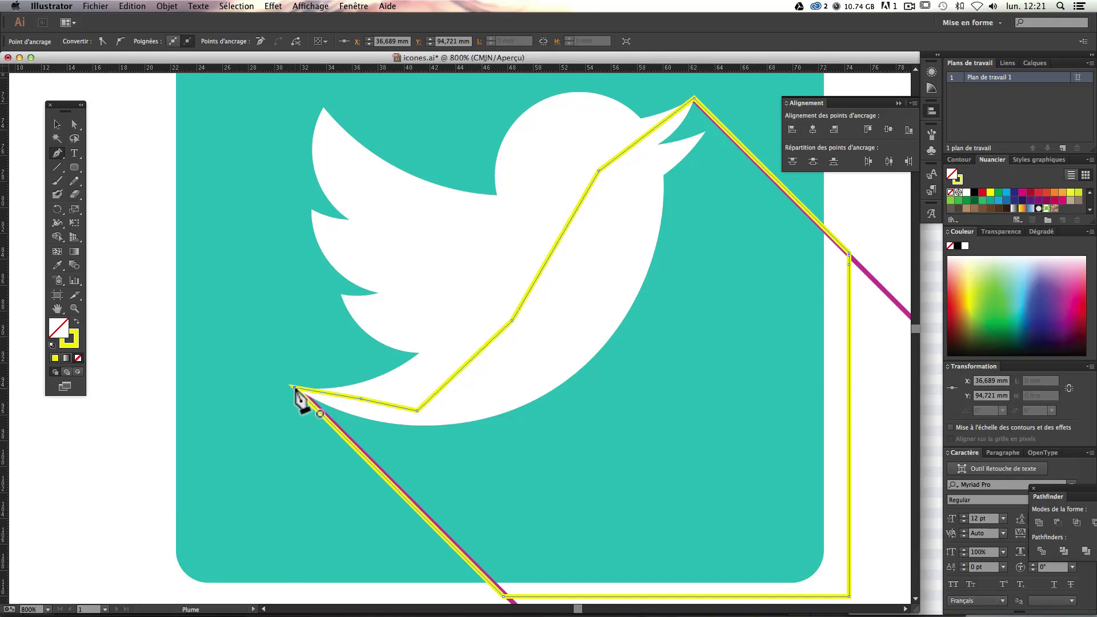
{"action": "left_click", "coordinate": [295, 389]}
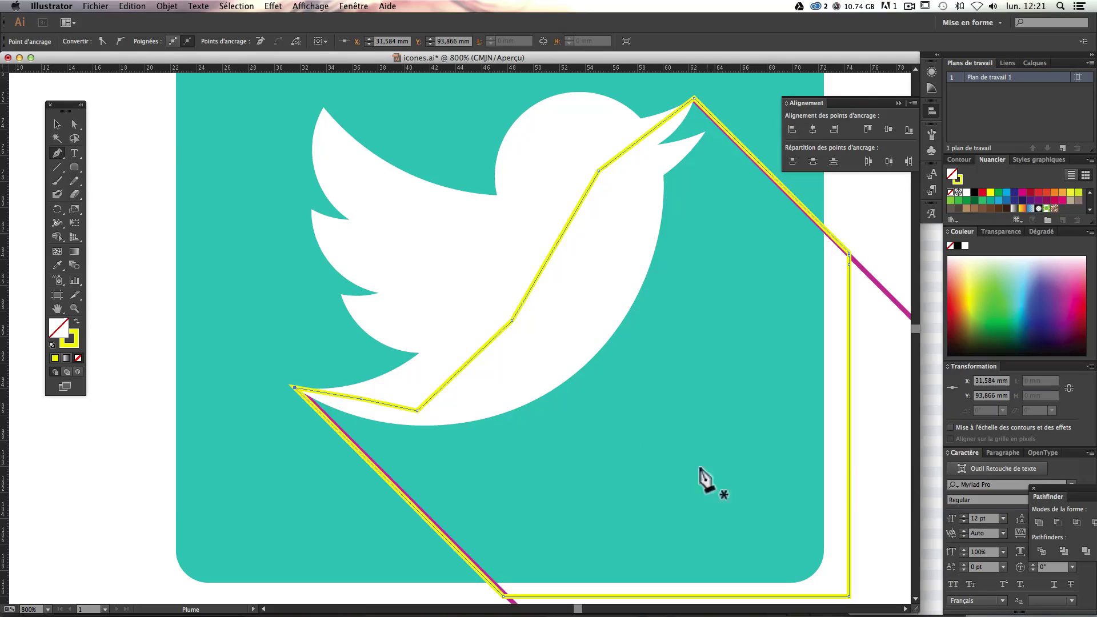
Step: Swap the closed shape back to a yellow fill with no stroke and deselect it
{"action": "left_click", "coordinate": [77, 322]}
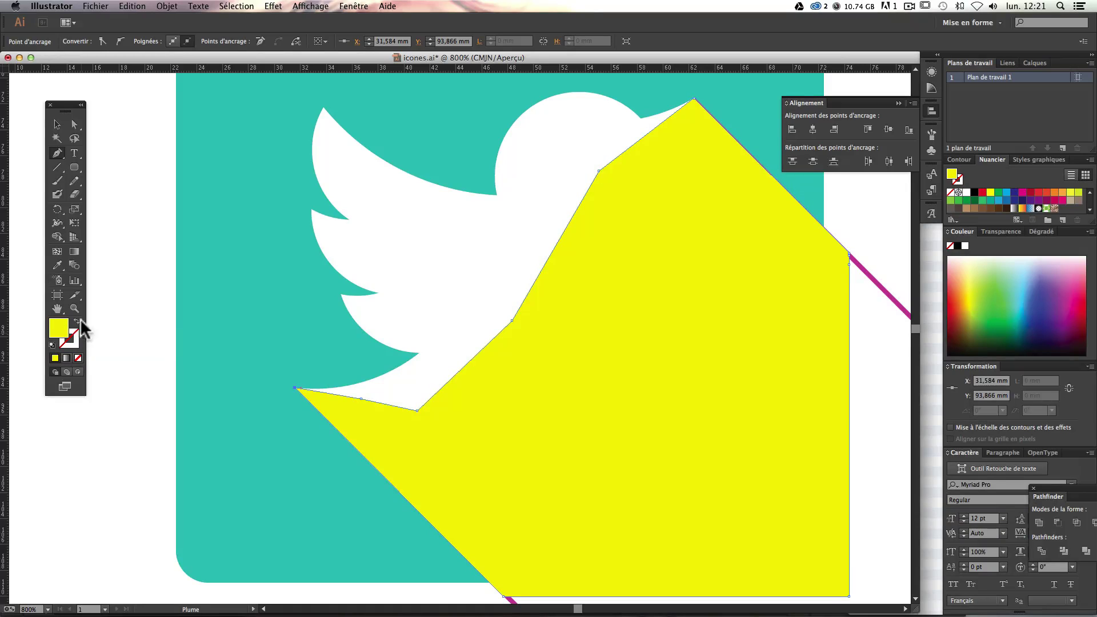
{"action": "left_click", "coordinate": [56, 124]}
{"action": "left_click", "coordinate": [226, 347]}
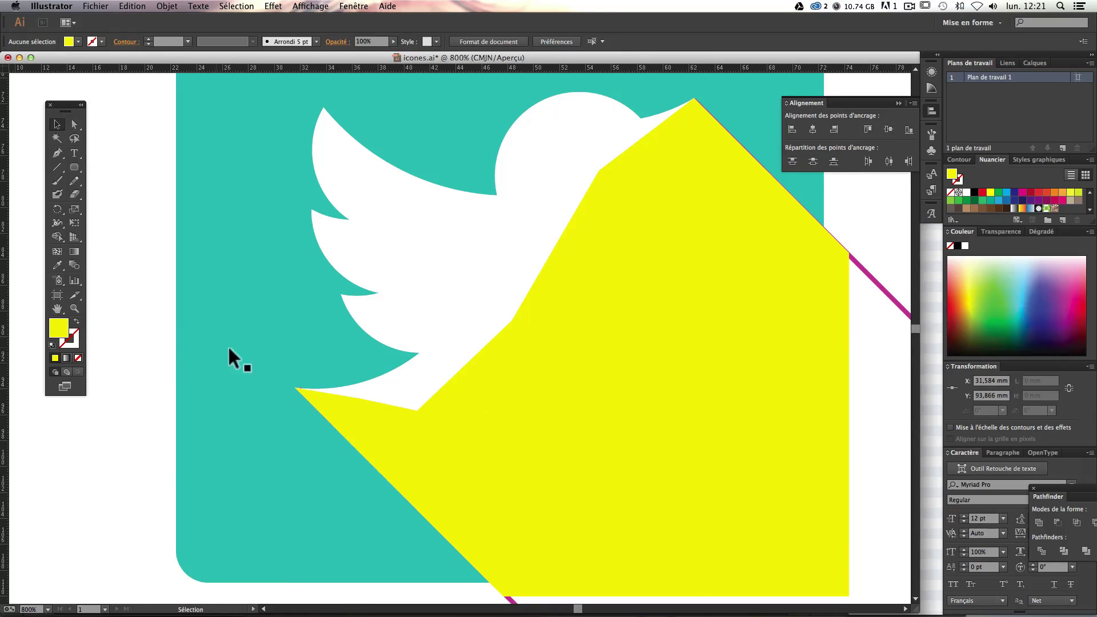
Step: Bring the white bird to the front of the yellow shadow shape and deselect it
{"action": "key", "text": "super+minus"}
{"action": "key", "text": "super+minus"}
{"action": "key", "text": "super+minus"}
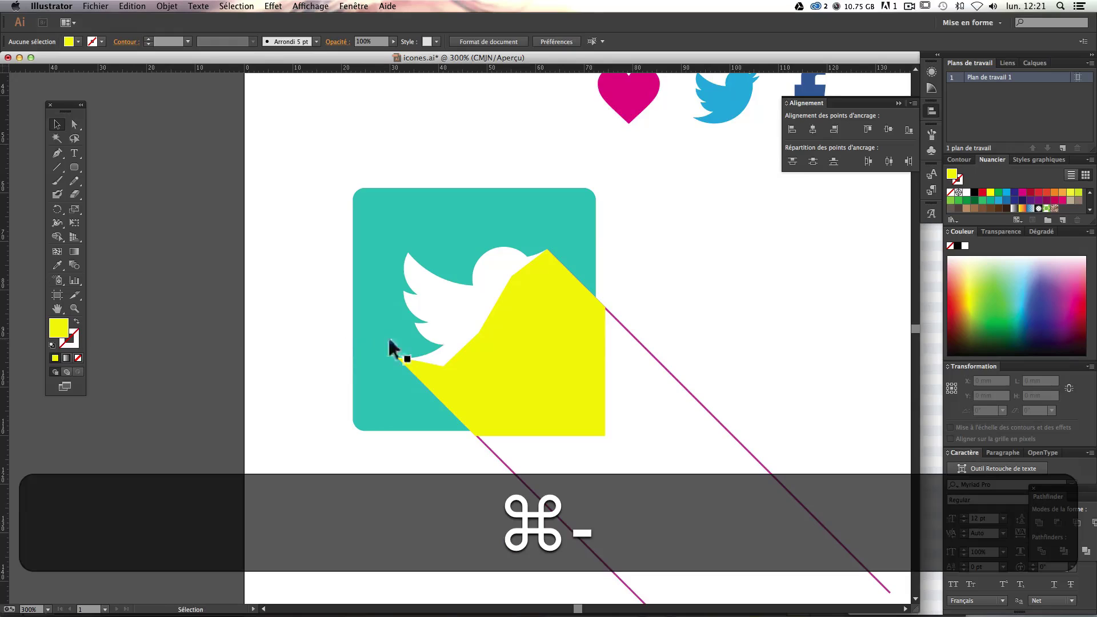
{"action": "left_click_drag", "start_coordinate": [389, 341], "coordinate": [327, 318]}
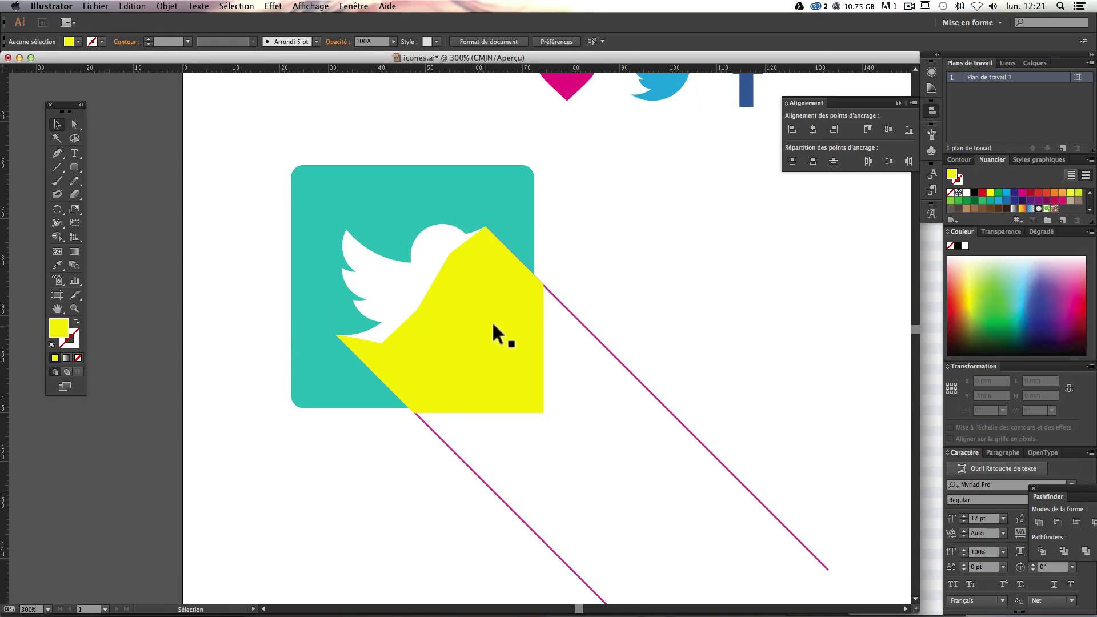
{"action": "left_click", "coordinate": [381, 274]}
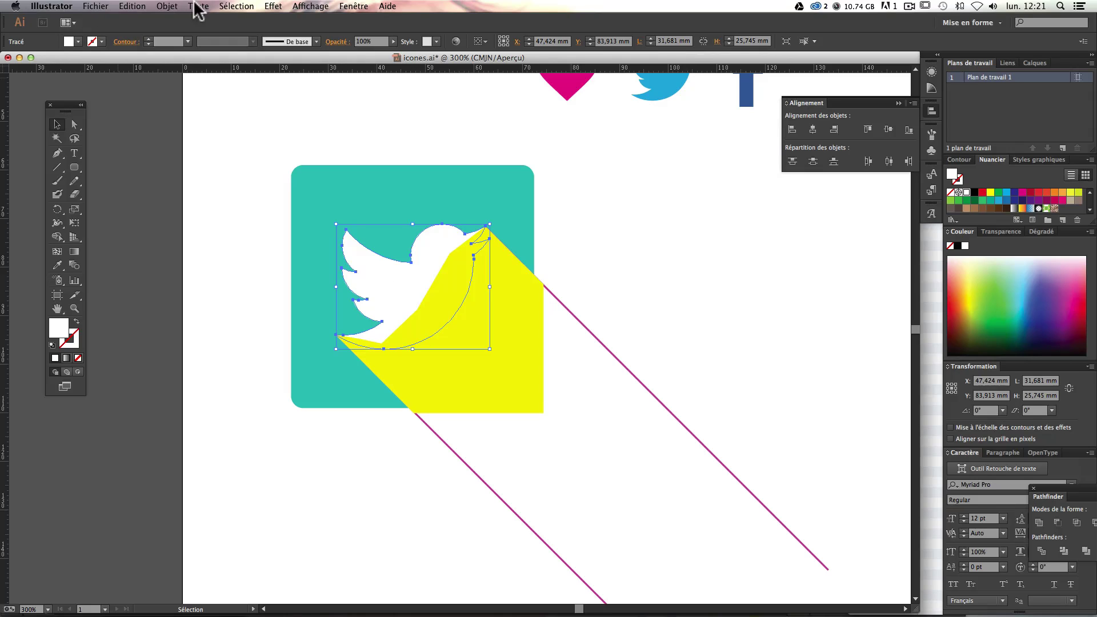
{"action": "left_click", "coordinate": [167, 6]}
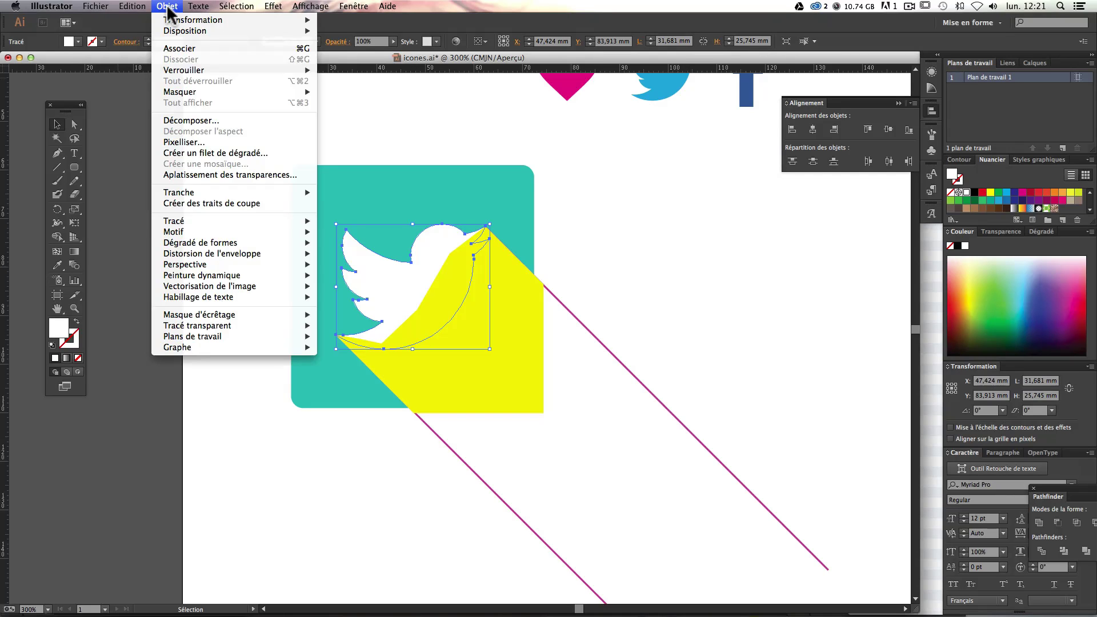
{"action": "left_click", "coordinate": [337, 30]}
{"action": "left_click", "coordinate": [754, 360]}
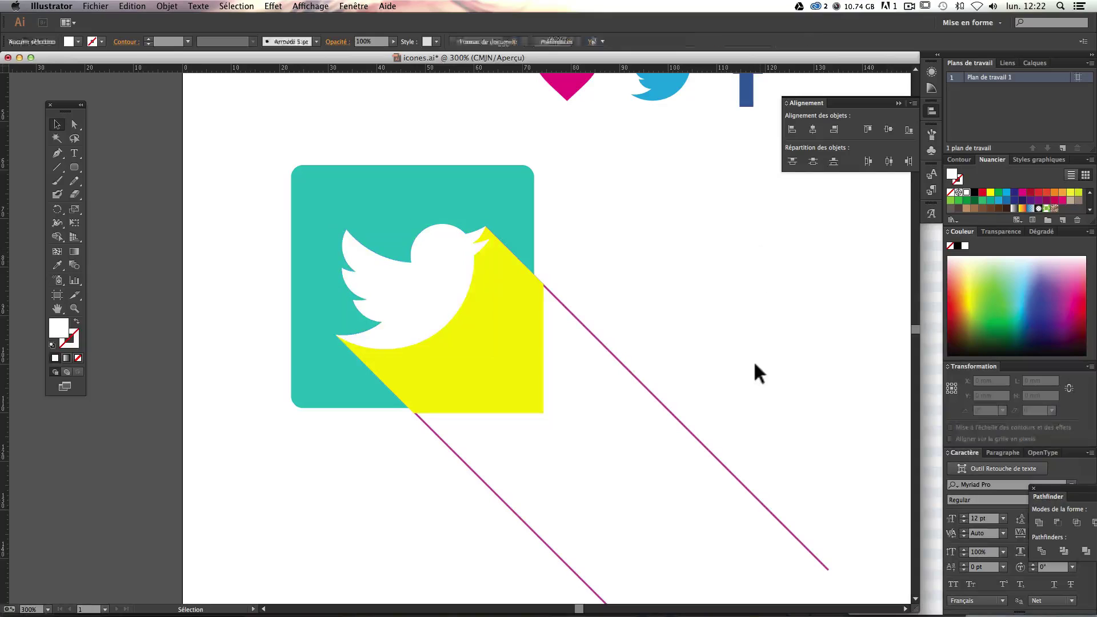
Step: Delete the upper diagonal guide line and move the lower one well clear of the icon
{"action": "left_click", "coordinate": [669, 410]}
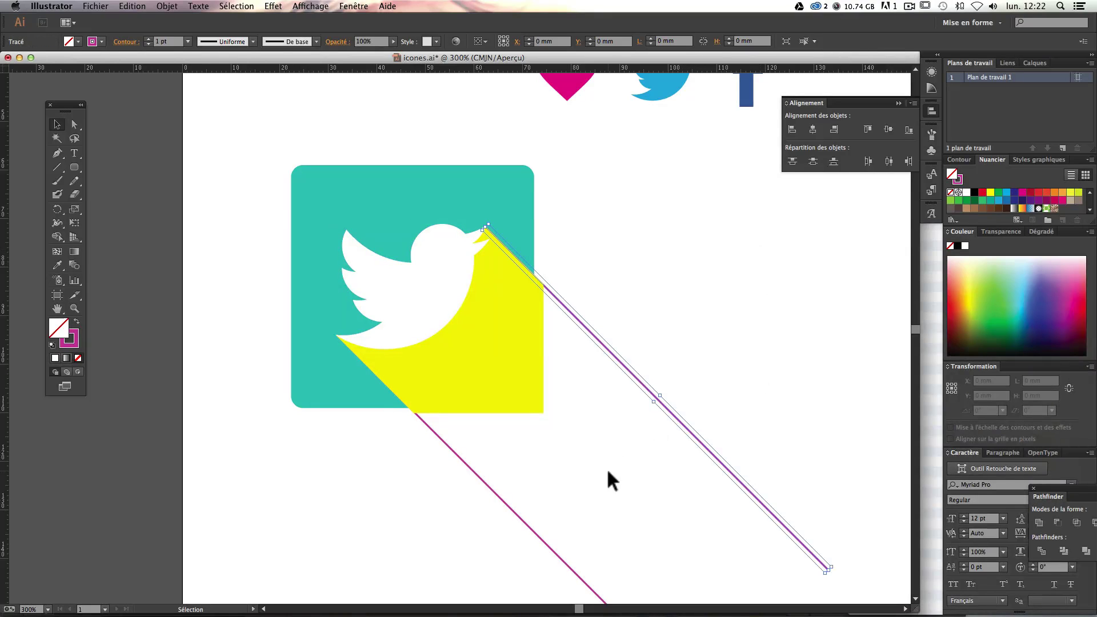
{"action": "key", "text": "BackSpace"}
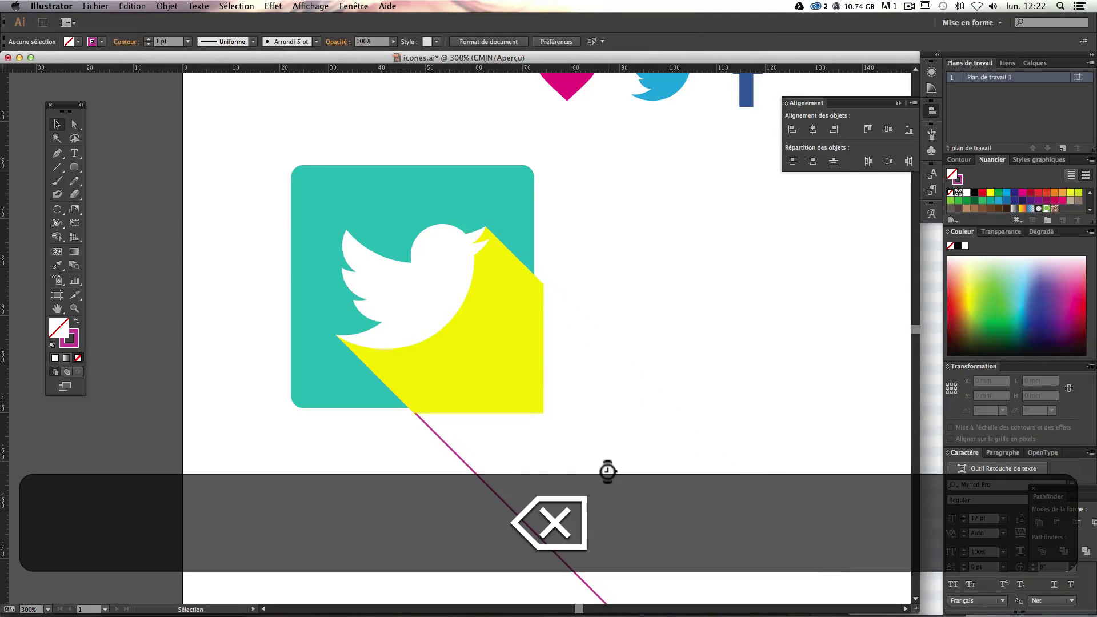
{"action": "left_click_drag", "start_coordinate": [490, 486], "coordinate": [701, 547]}
{"action": "left_click", "coordinate": [462, 479]}
{"action": "left_click_drag", "start_coordinate": [465, 463], "coordinate": [859, 536]}
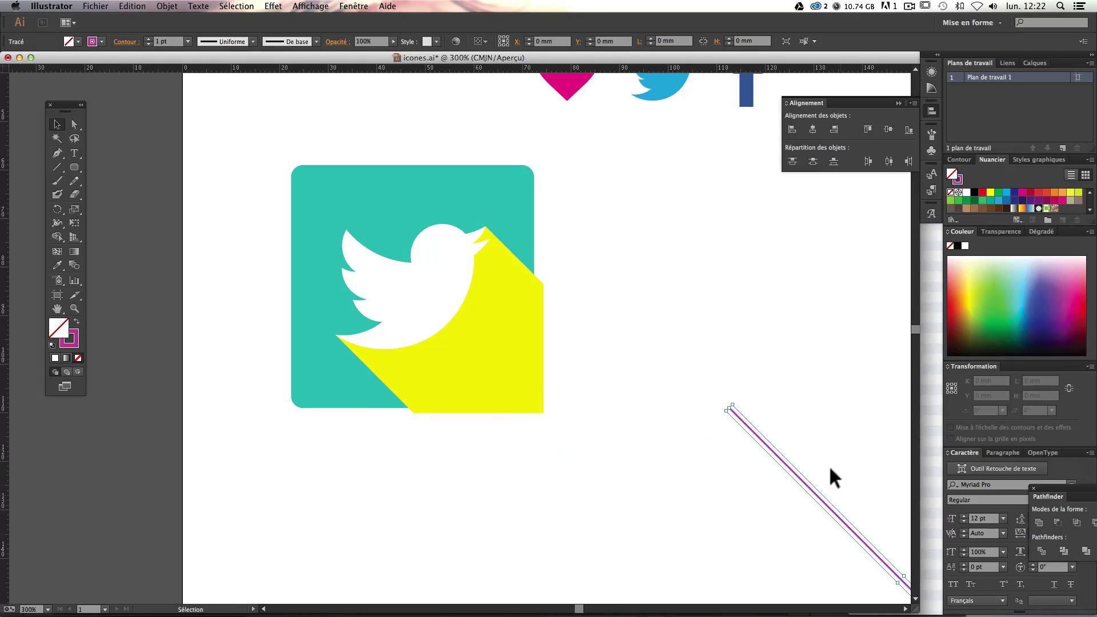
{"action": "scroll", "coordinate": [762, 396], "scroll_direction": "up", "scroll_amount": 2}
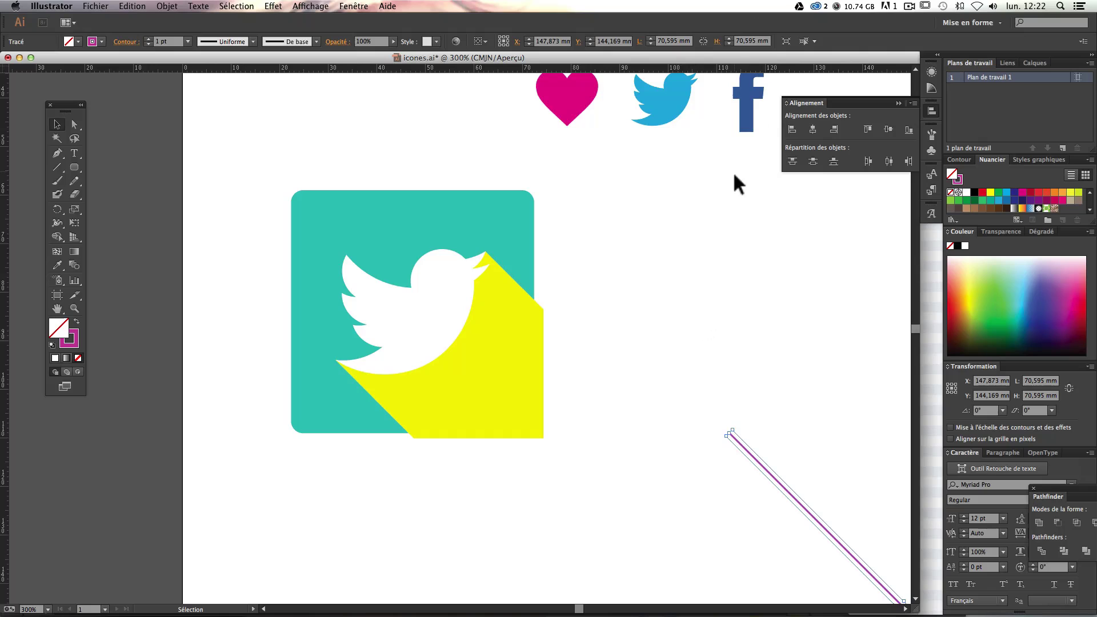
{"action": "scroll", "coordinate": [720, 206], "scroll_direction": "up", "scroll_amount": 1}
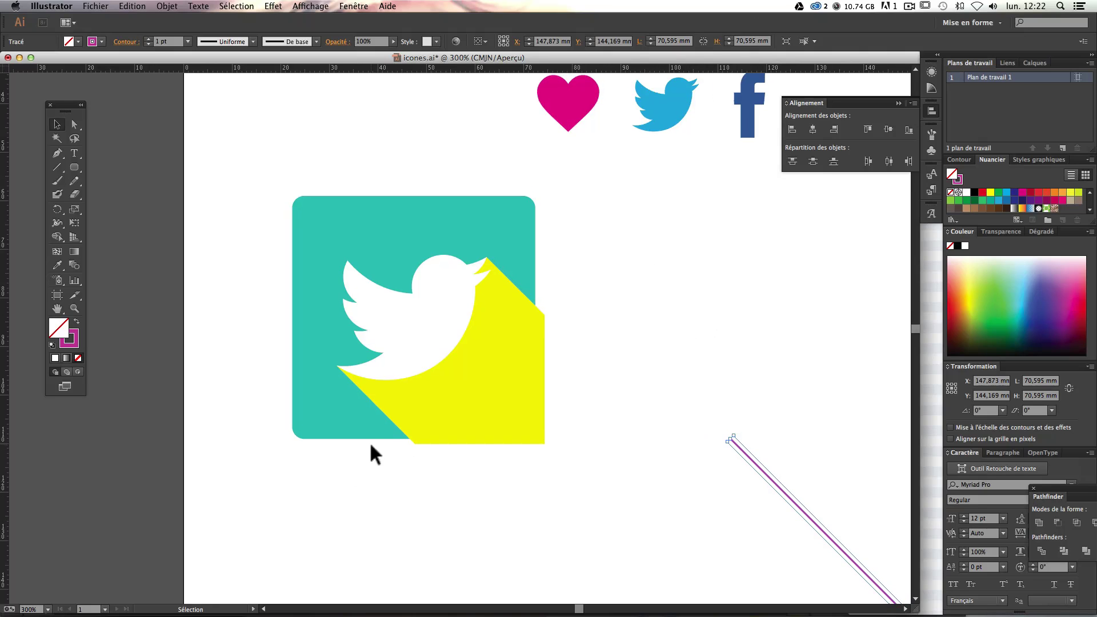
{"action": "left_click", "coordinate": [435, 440]}
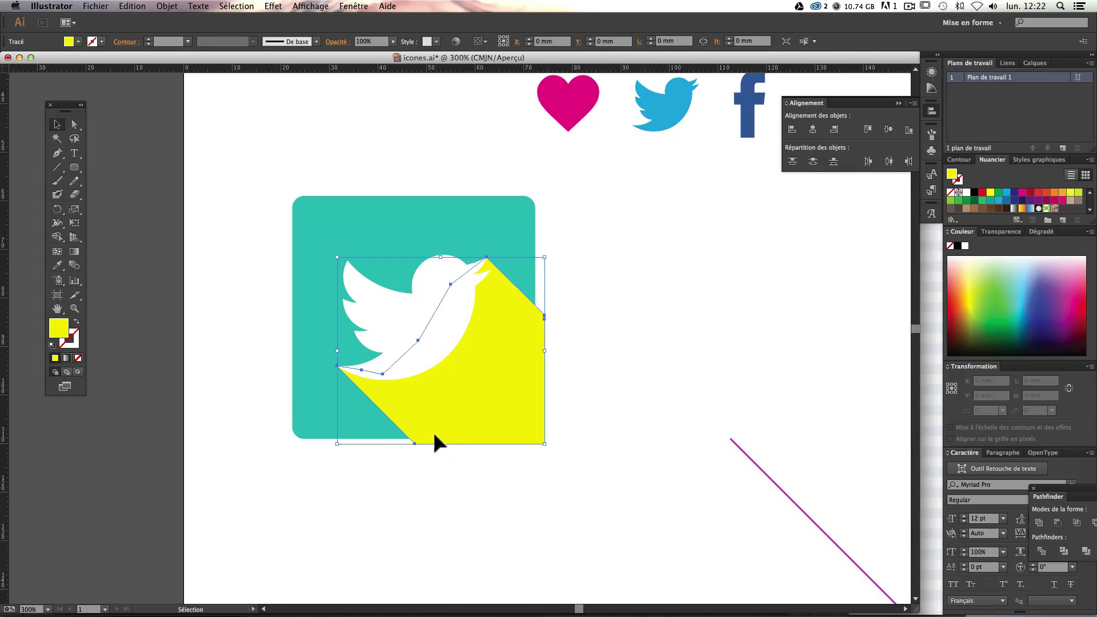
{"action": "left_click", "coordinate": [520, 201]}
{"action": "left_click", "coordinate": [593, 235]}
{"action": "left_click", "coordinate": [486, 219]}
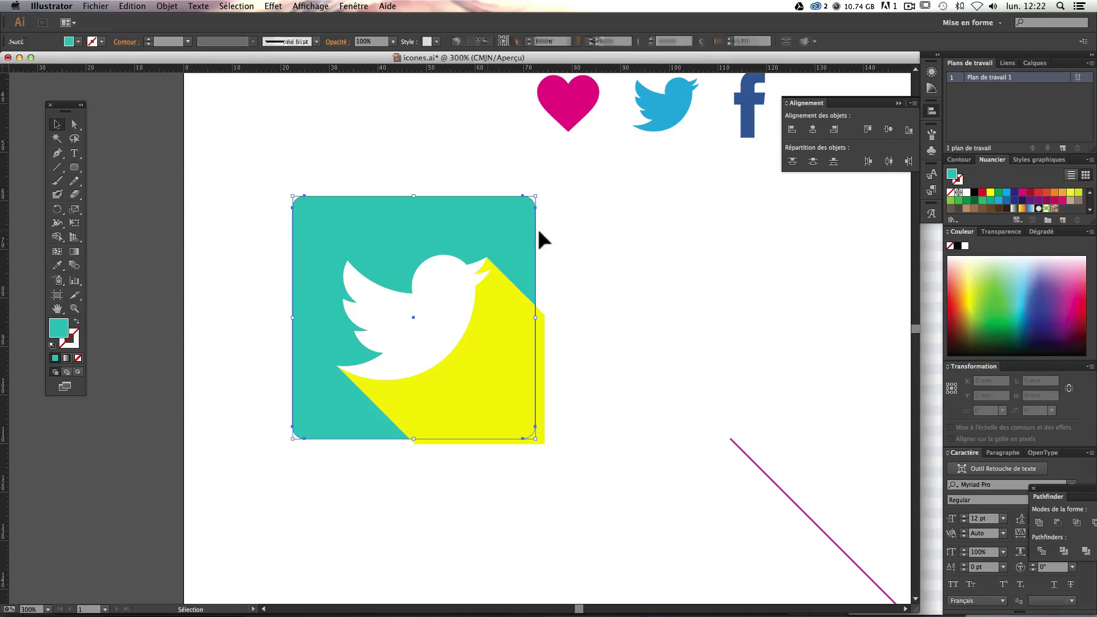
{"action": "left_click", "coordinate": [589, 241]}
{"action": "left_click", "coordinate": [478, 222]}
{"action": "left_click", "coordinate": [571, 224]}
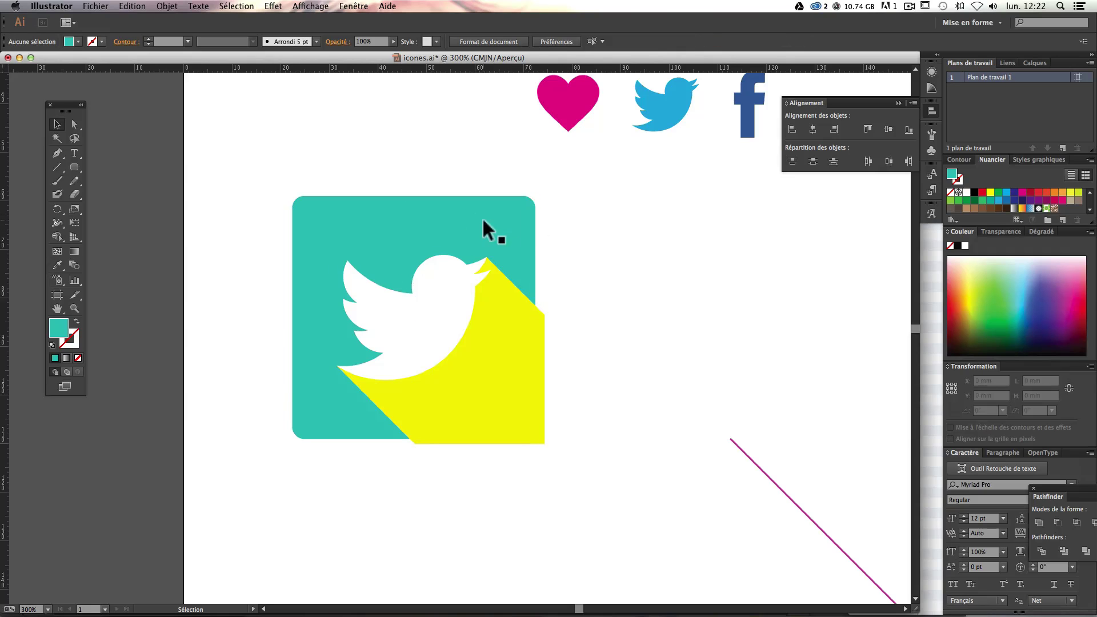
Step: Duplicate the teal rounded square and place the copy exactly over the original, covering the bird and shadow
{"action": "left_click", "coordinate": [374, 210]}
{"action": "key", "text": "super"}
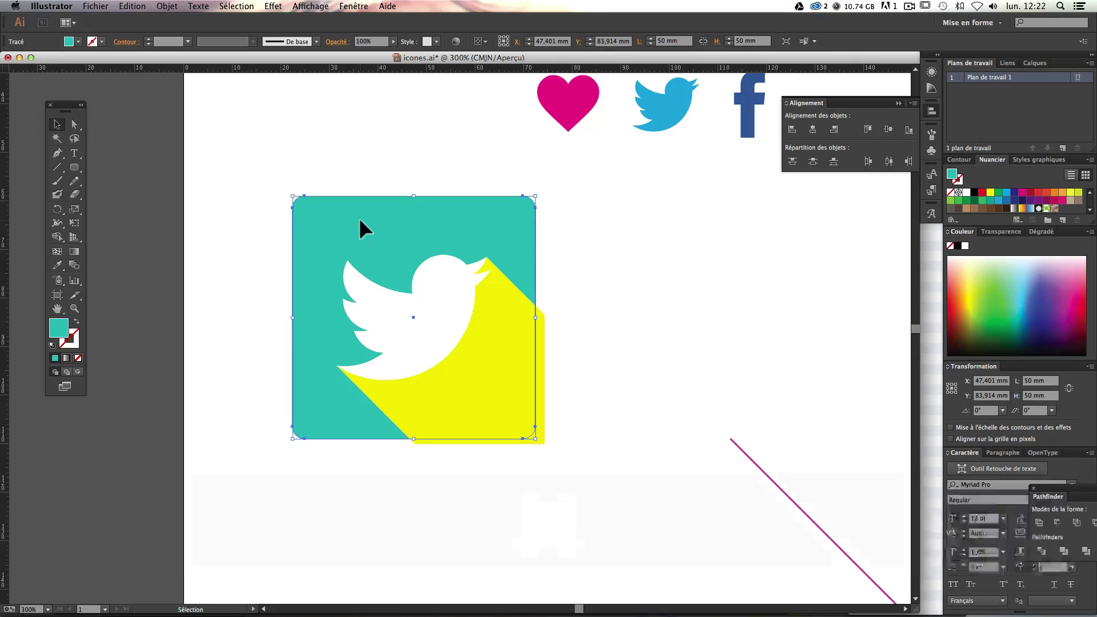
{"action": "key", "text": "super+c"}
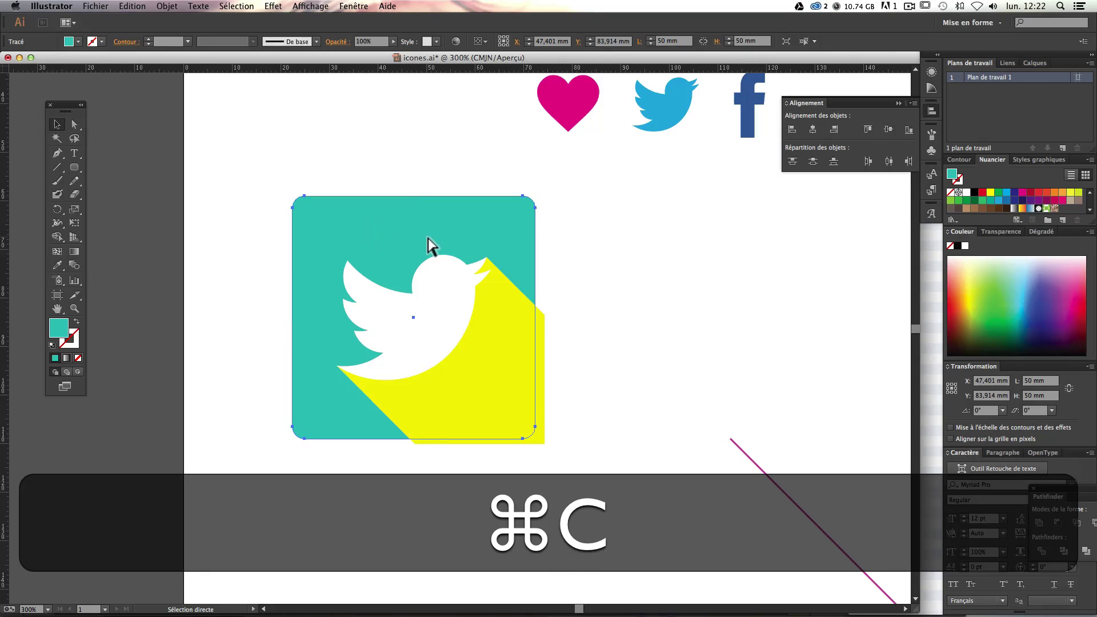
{"action": "key", "text": "super+v"}
{"action": "left_click_drag", "start_coordinate": [375, 245], "coordinate": [329, 225]}
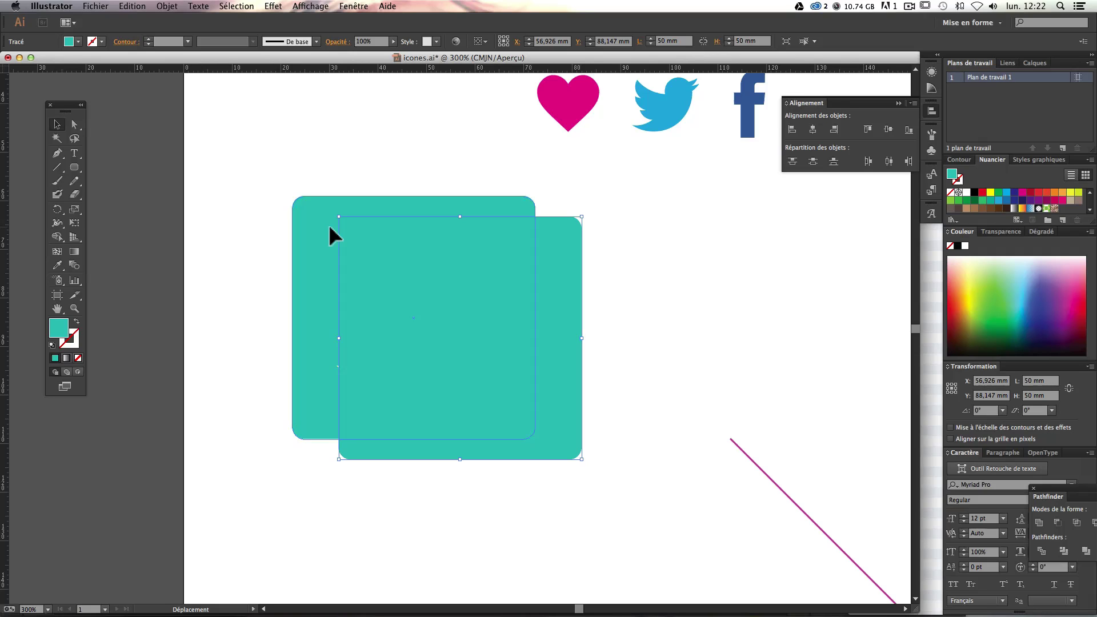
{"action": "left_click_drag", "start_coordinate": [329, 227], "coordinate": [329, 227]}
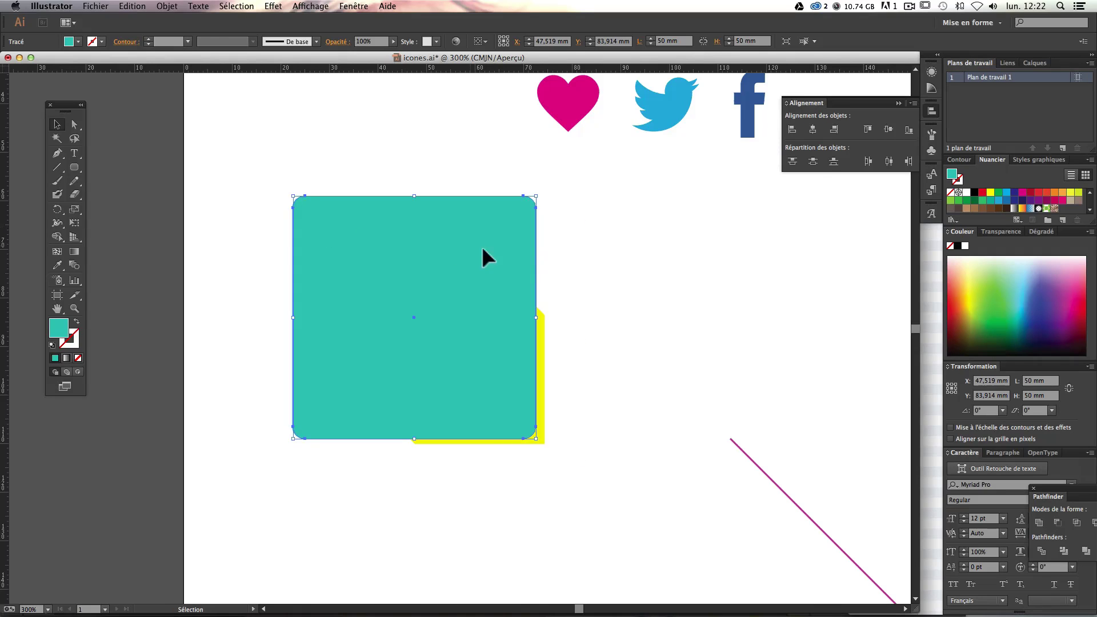
{"action": "left_click", "coordinate": [608, 275]}
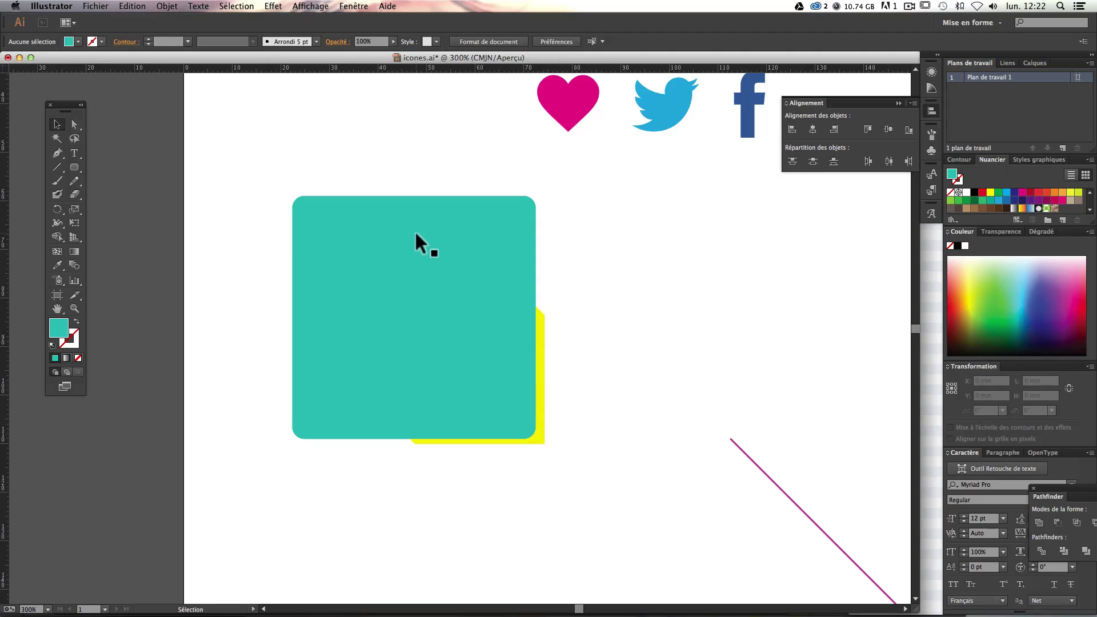
Step: Make a clipping mask from the duplicated square and the yellow shadow so the shadow stays within the square
{"action": "left_click", "coordinate": [435, 233]}
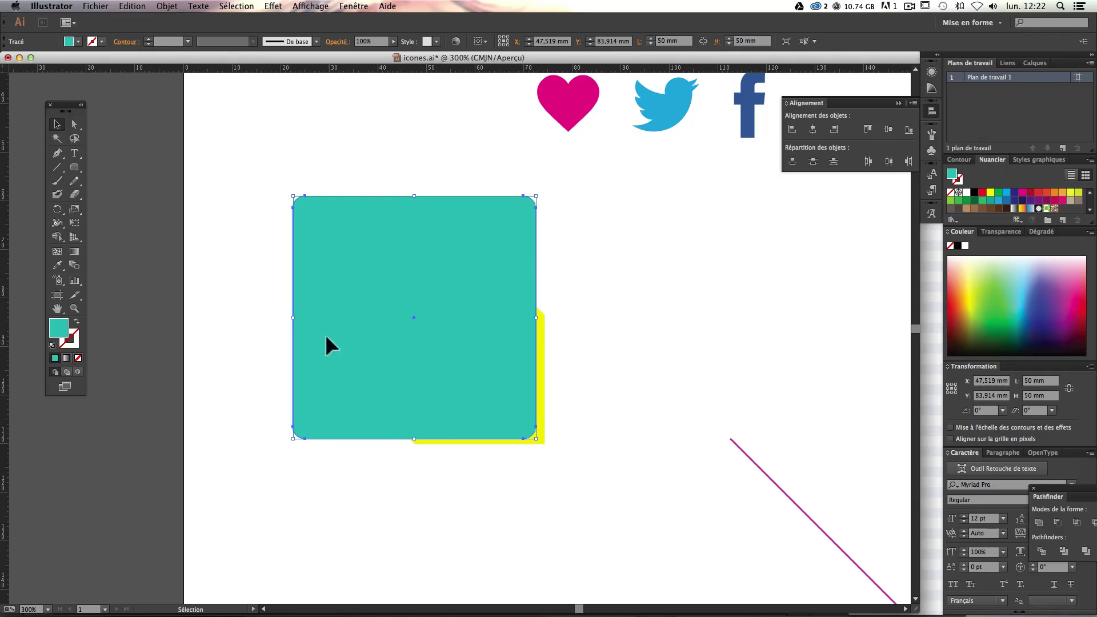
{"action": "key", "text": "shift"}
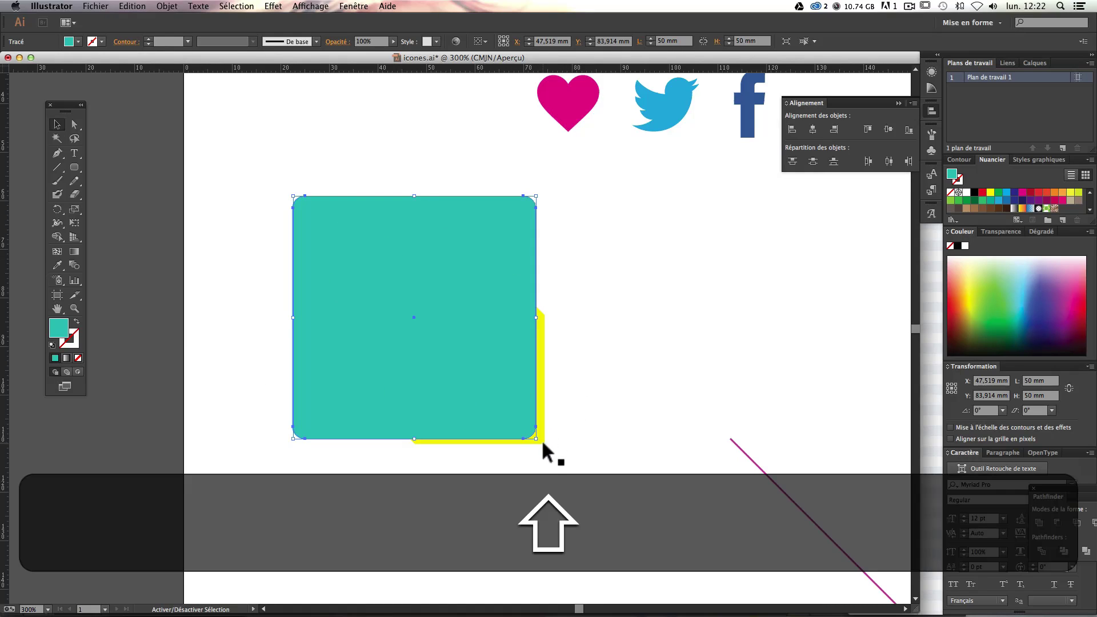
{"action": "left_click", "coordinate": [541, 437], "text": "shift"}
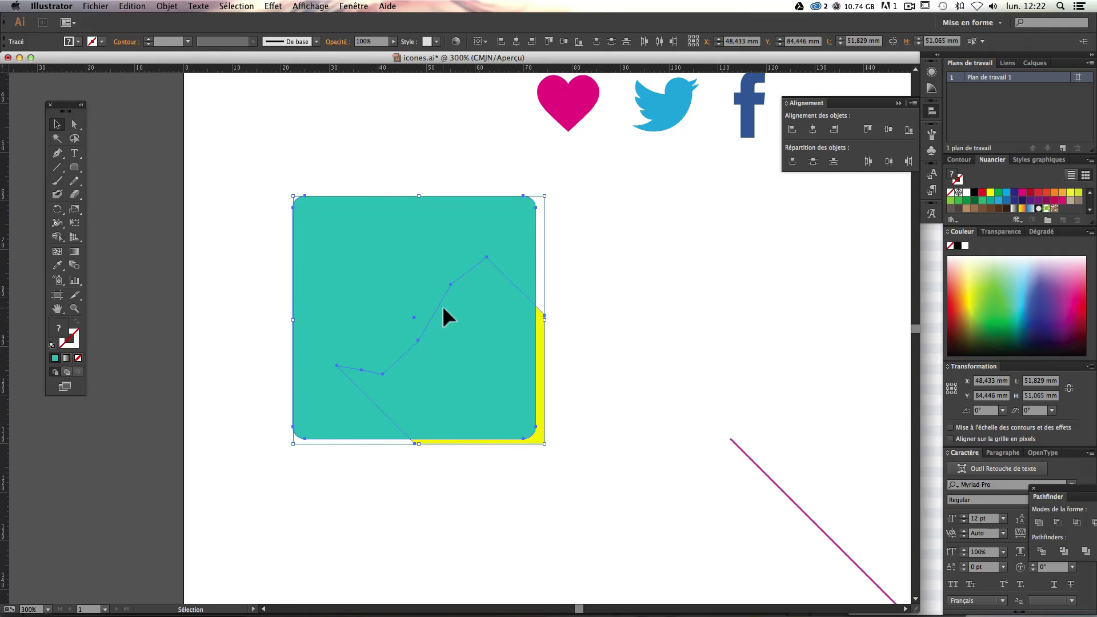
{"action": "right_click", "coordinate": [425, 304]}
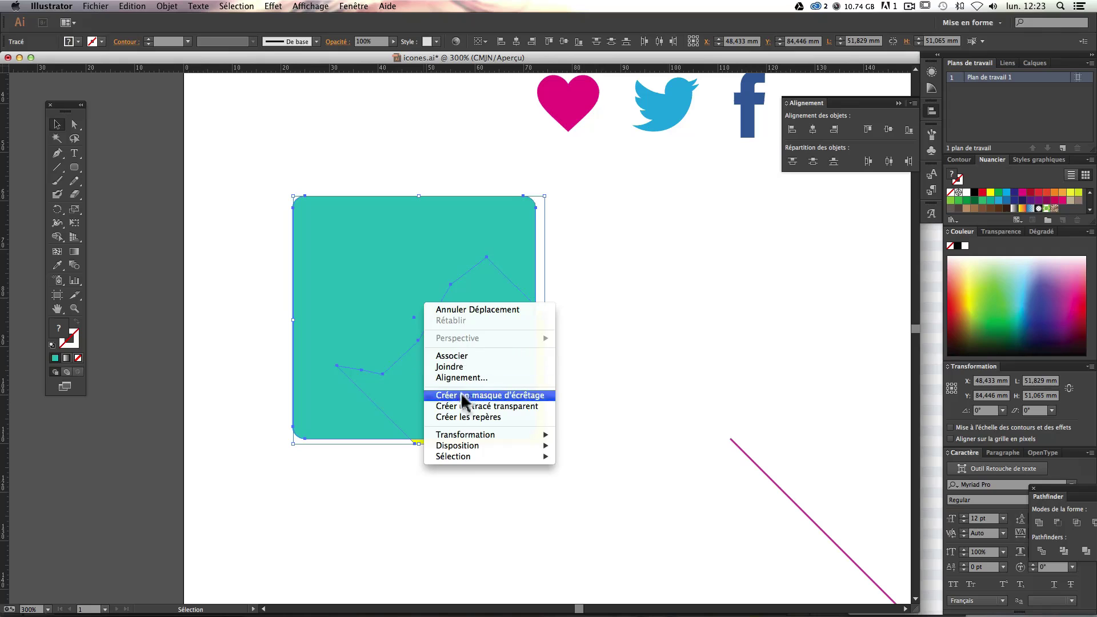
{"action": "left_click", "coordinate": [522, 397]}
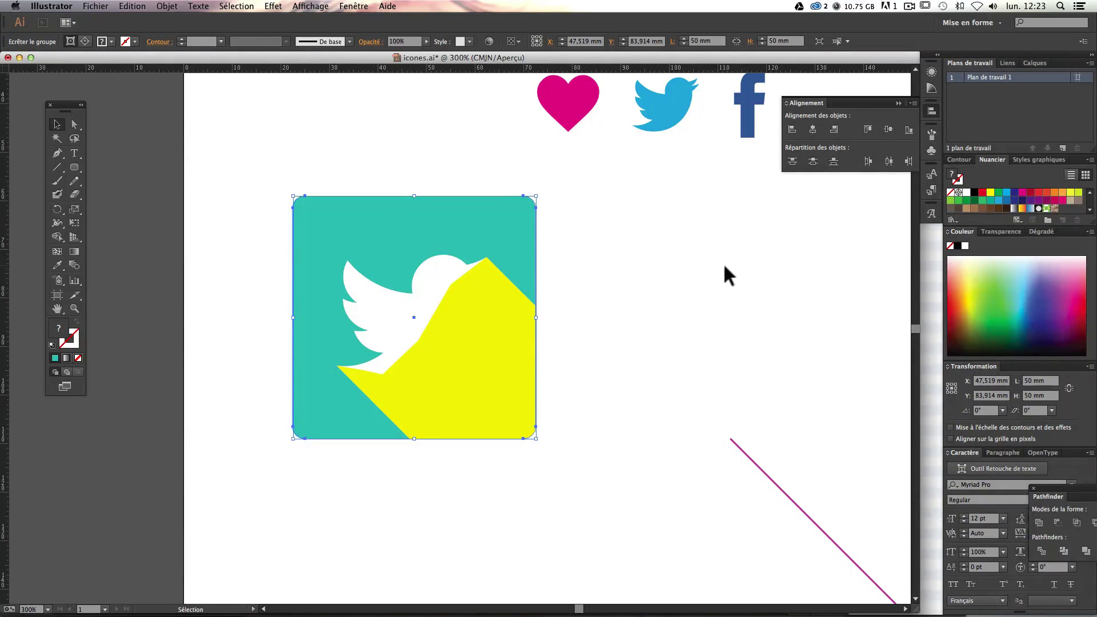
{"action": "left_click", "coordinate": [633, 291]}
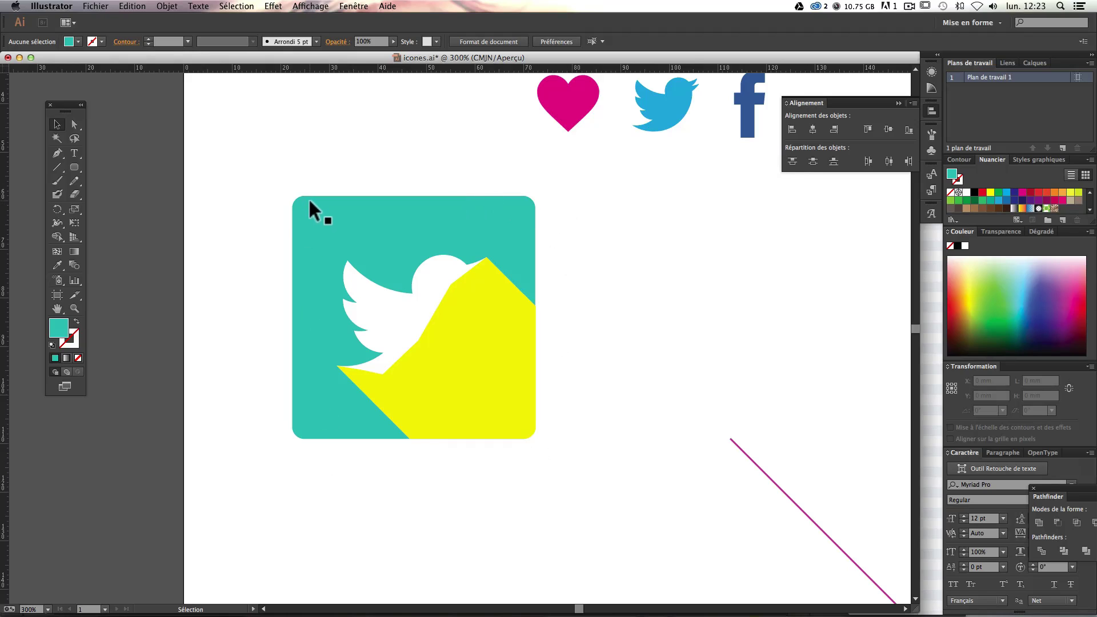
{"action": "key", "text": "super+z"}
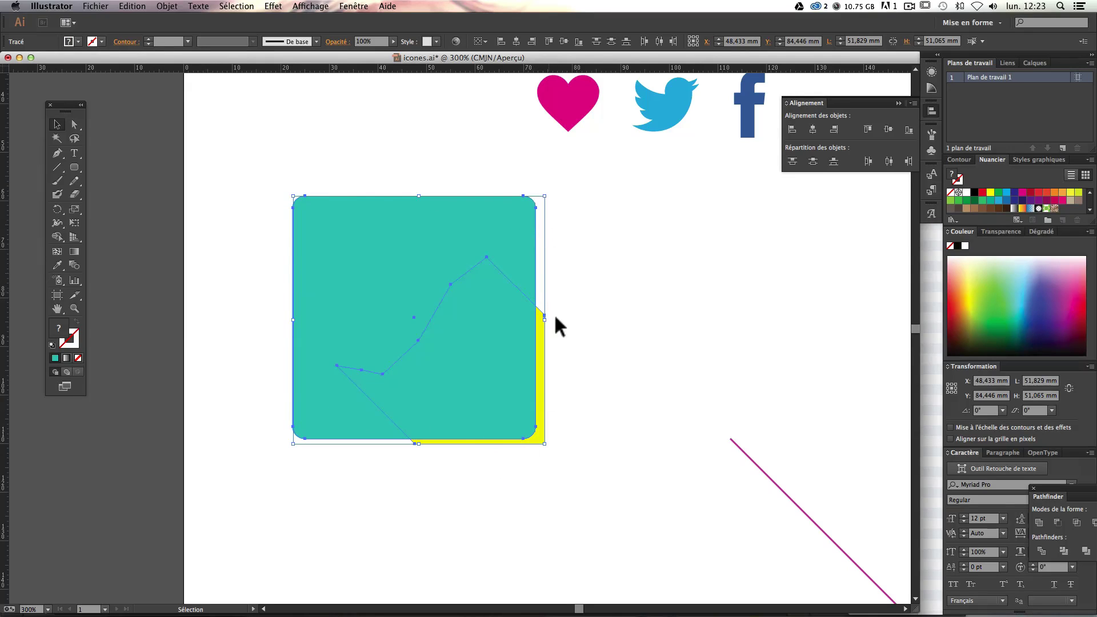
{"action": "right_click", "coordinate": [429, 267]}
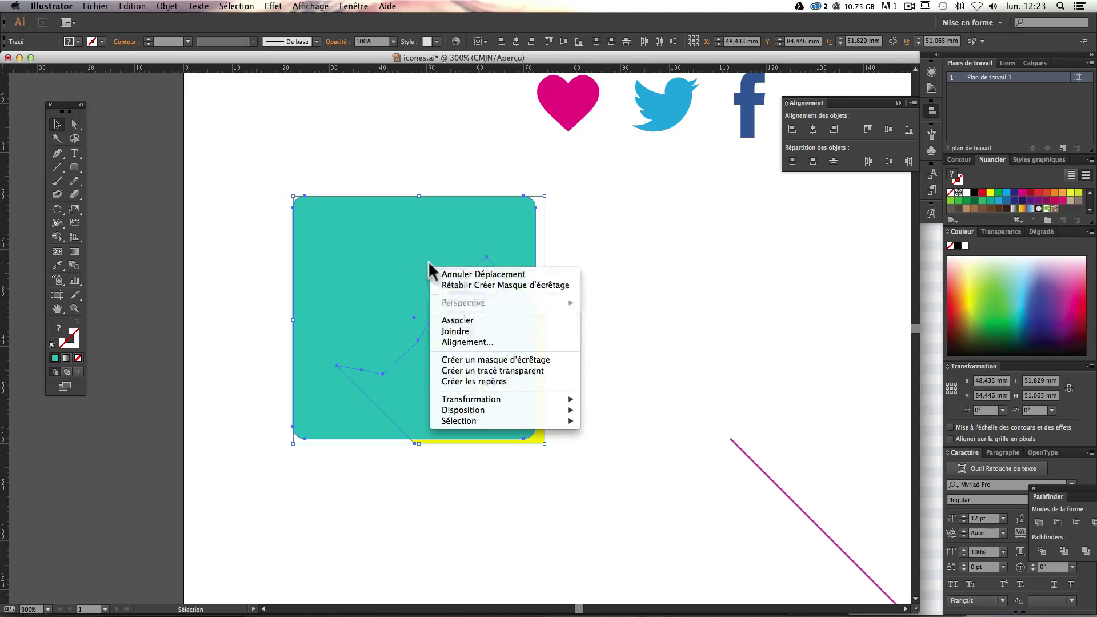
{"action": "left_click", "coordinate": [478, 358]}
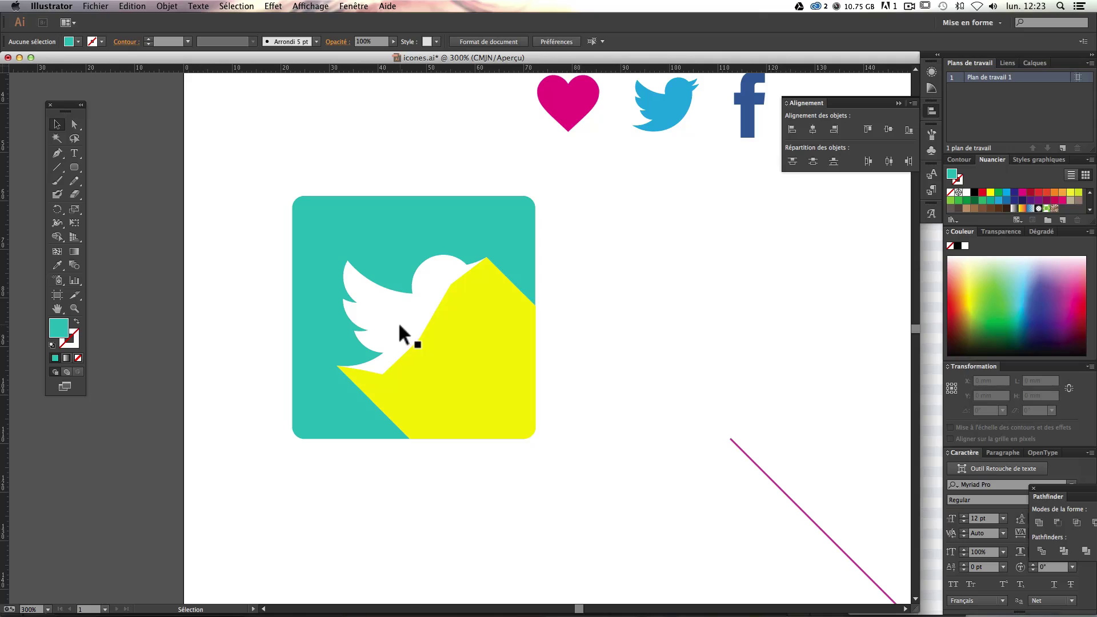
Step: Bring the white bird to the front of the clipped yellow shadow and deselect it
{"action": "left_click", "coordinate": [450, 265]}
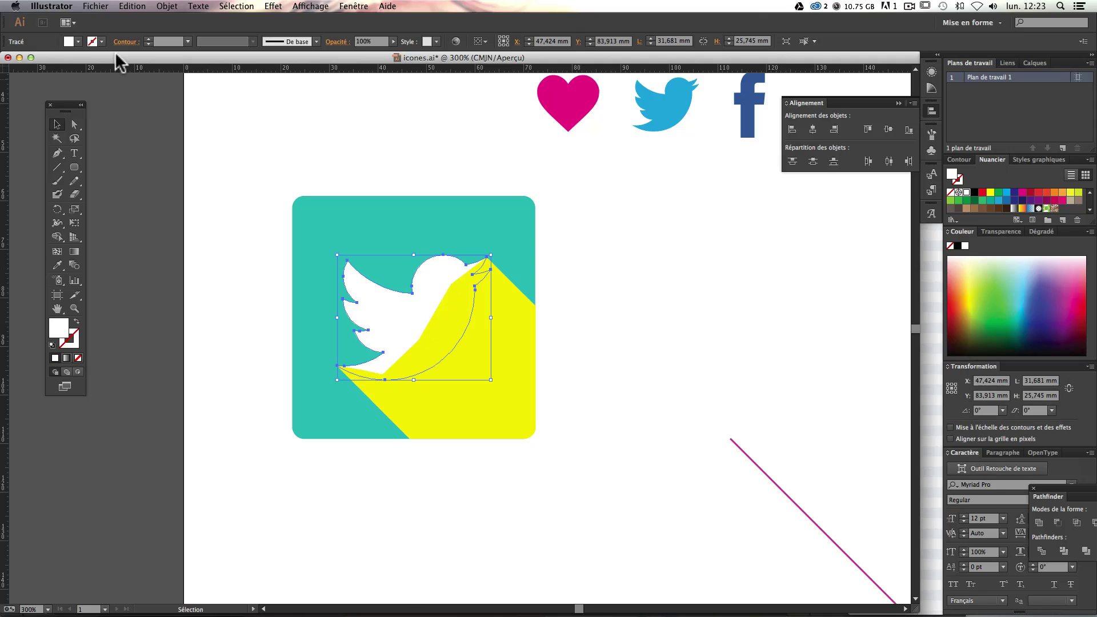
{"action": "key", "text": "super+shift+a"}
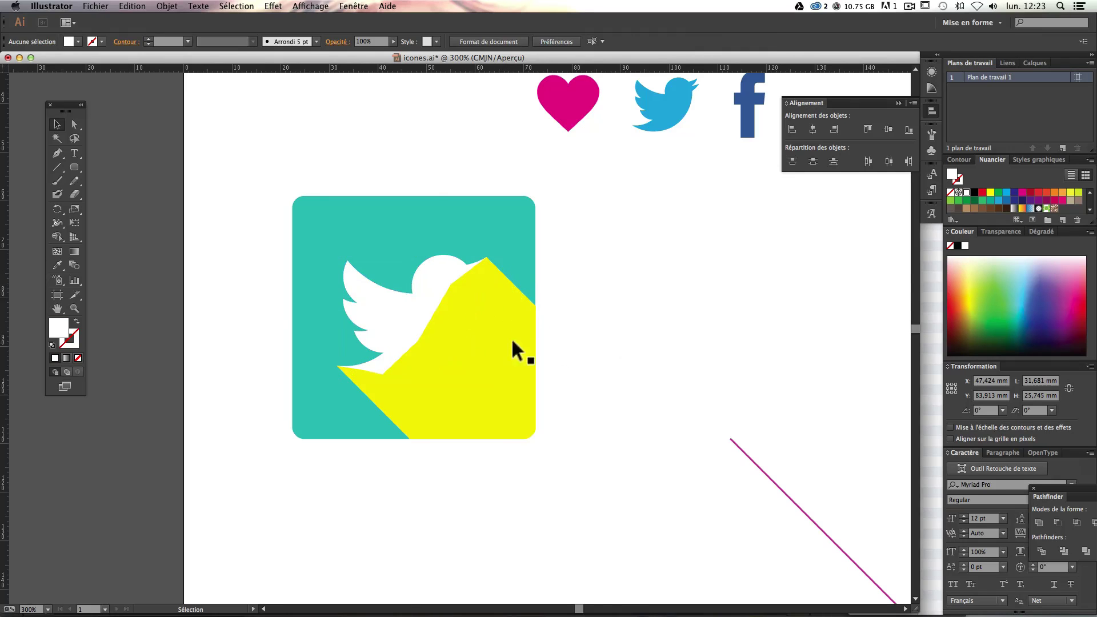
{"action": "left_click", "coordinate": [441, 331]}
{"action": "left_click", "coordinate": [425, 289]}
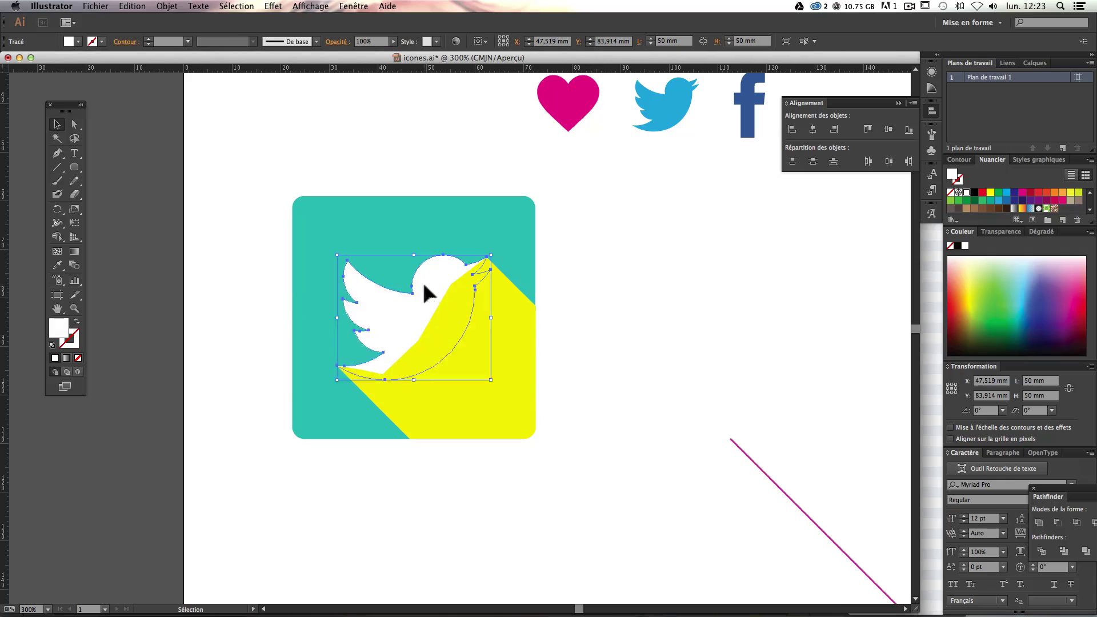
{"action": "left_click", "coordinate": [164, 7]}
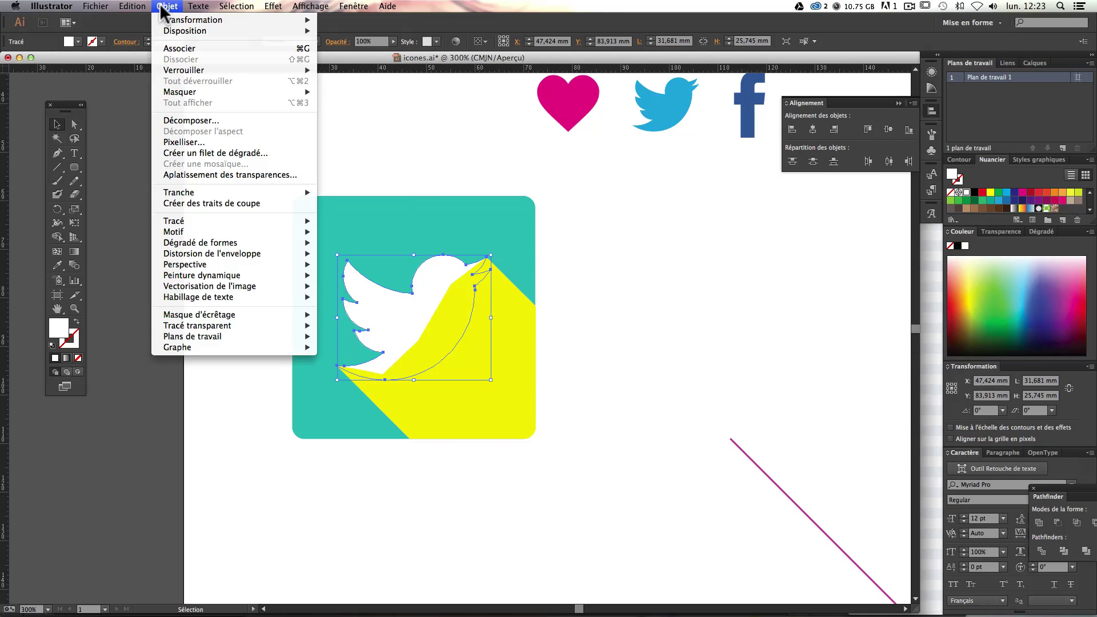
{"action": "mouse_move", "coordinate": [207, 32]}
{"action": "left_click", "coordinate": [341, 32]}
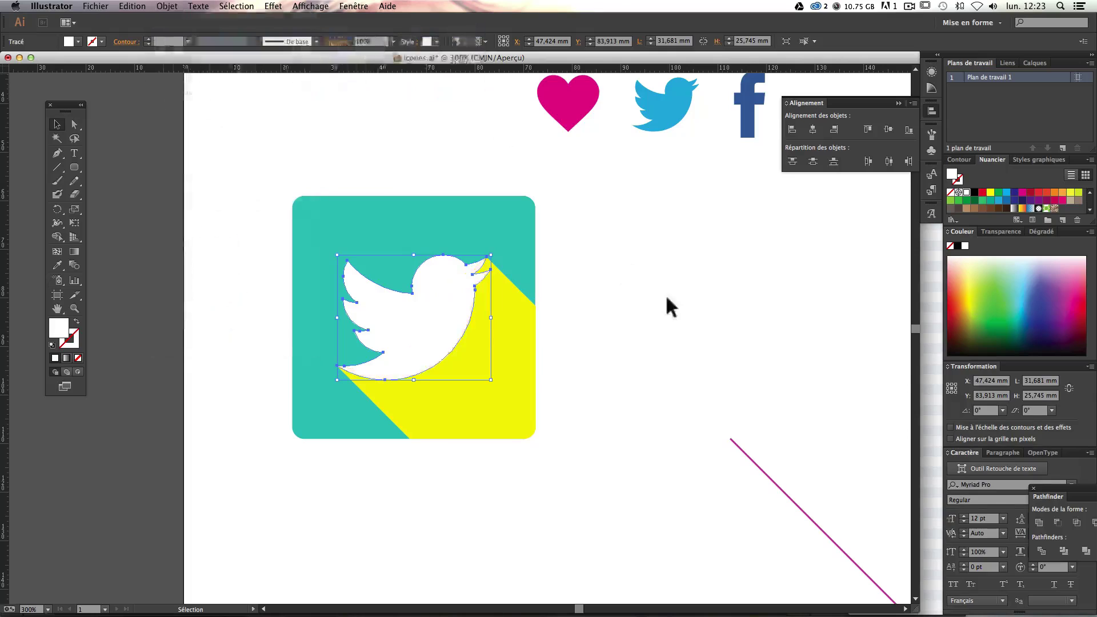
{"action": "left_click", "coordinate": [668, 307]}
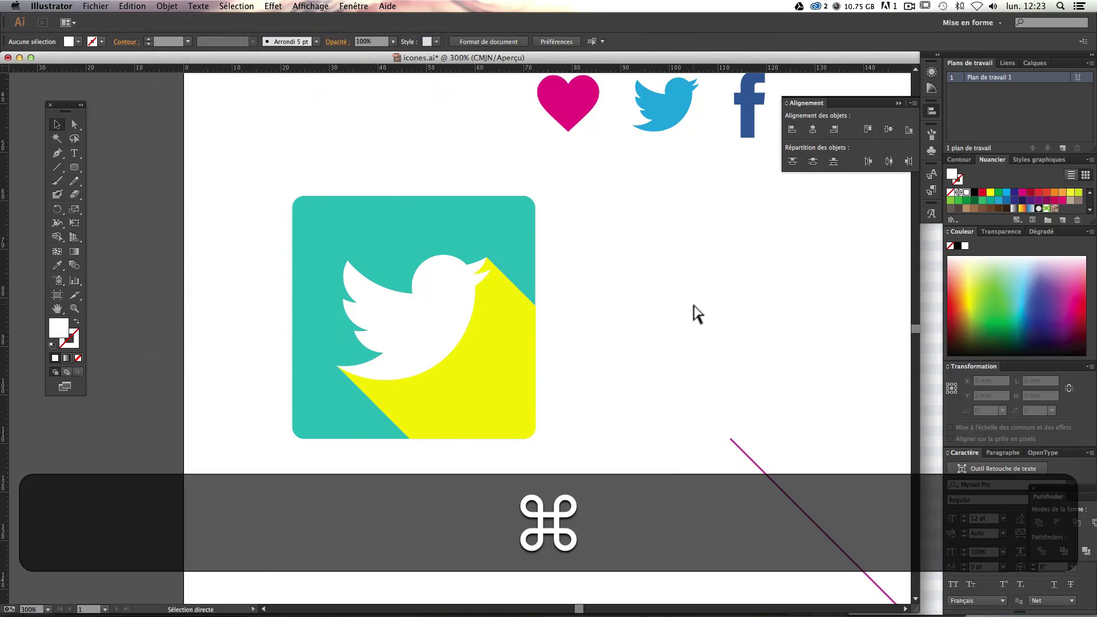
Step: Recolour the yellow shadow path inside the clipping group by sampling the dark teal palette swatch, and deselect it
{"action": "key", "text": "super+minus"}
{"action": "key", "text": "super+minus"}
{"action": "left_click_drag", "start_coordinate": [693, 314], "coordinate": [581, 272]}
{"action": "key", "text": "super+plus"}
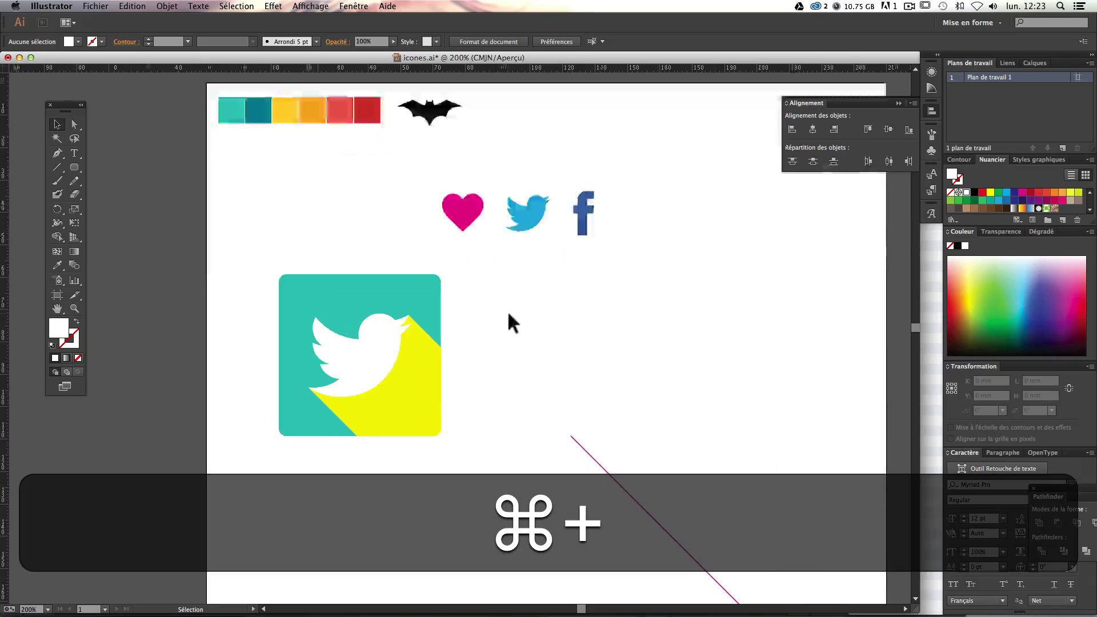
{"action": "left_click", "coordinate": [403, 378], "text": "super"}
{"action": "left_click", "coordinate": [72, 125]}
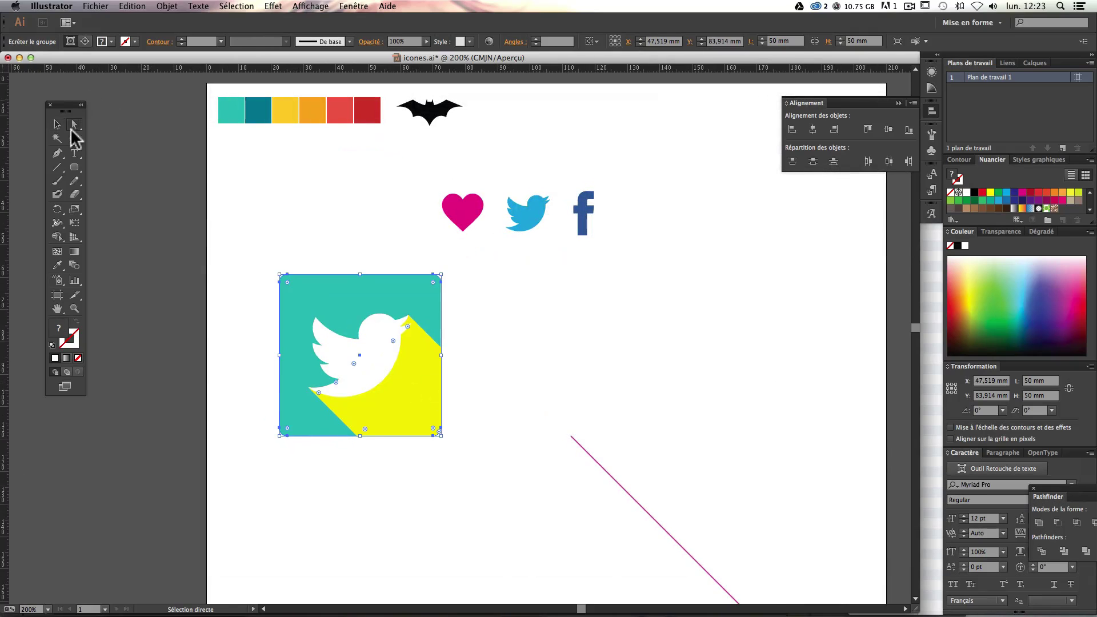
{"action": "left_click", "coordinate": [421, 384]}
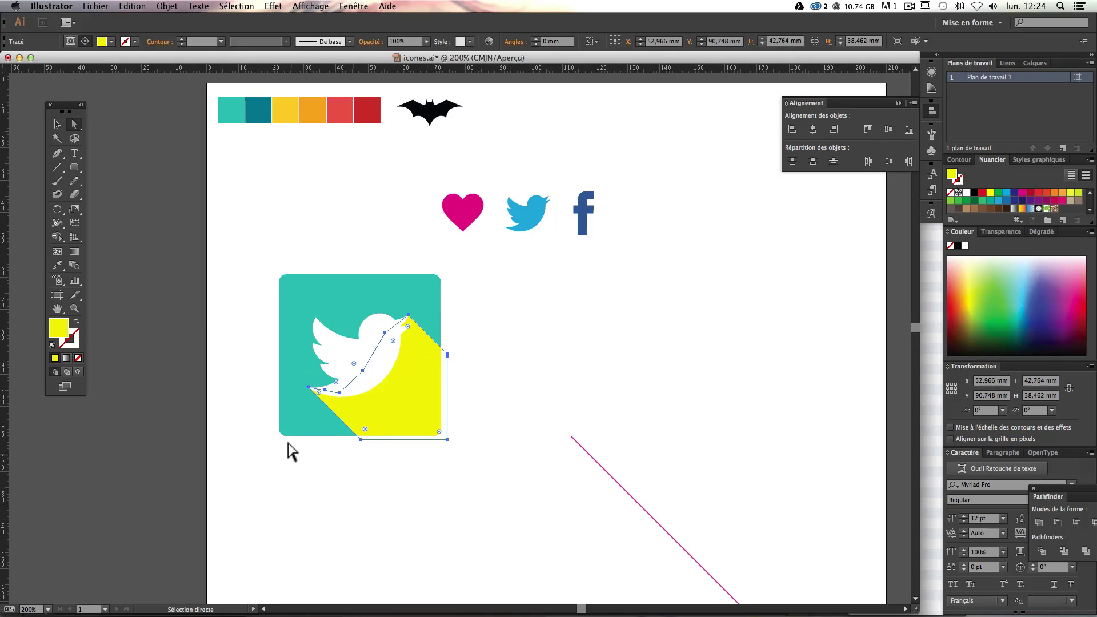
{"action": "left_click", "coordinate": [59, 266]}
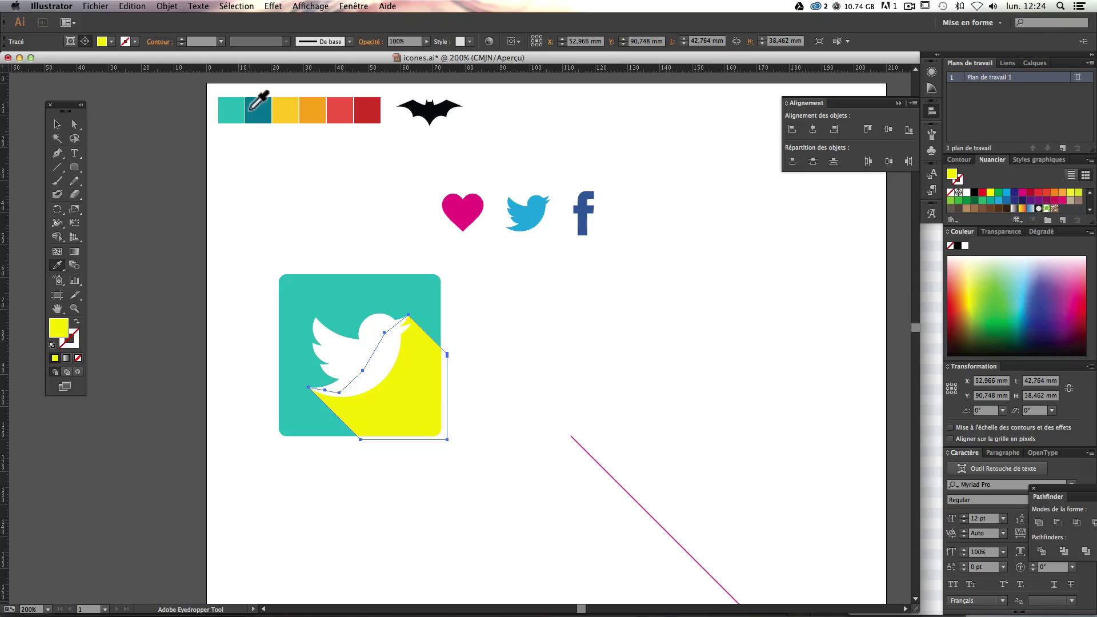
{"action": "left_click", "coordinate": [252, 110]}
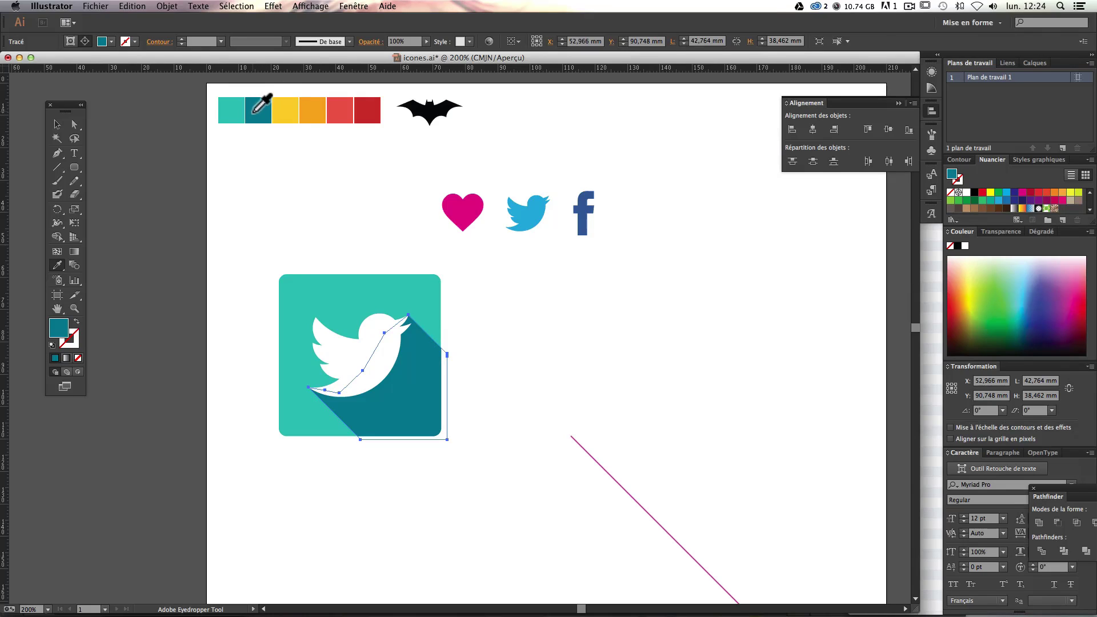
{"action": "left_click", "coordinate": [544, 394], "text": "super"}
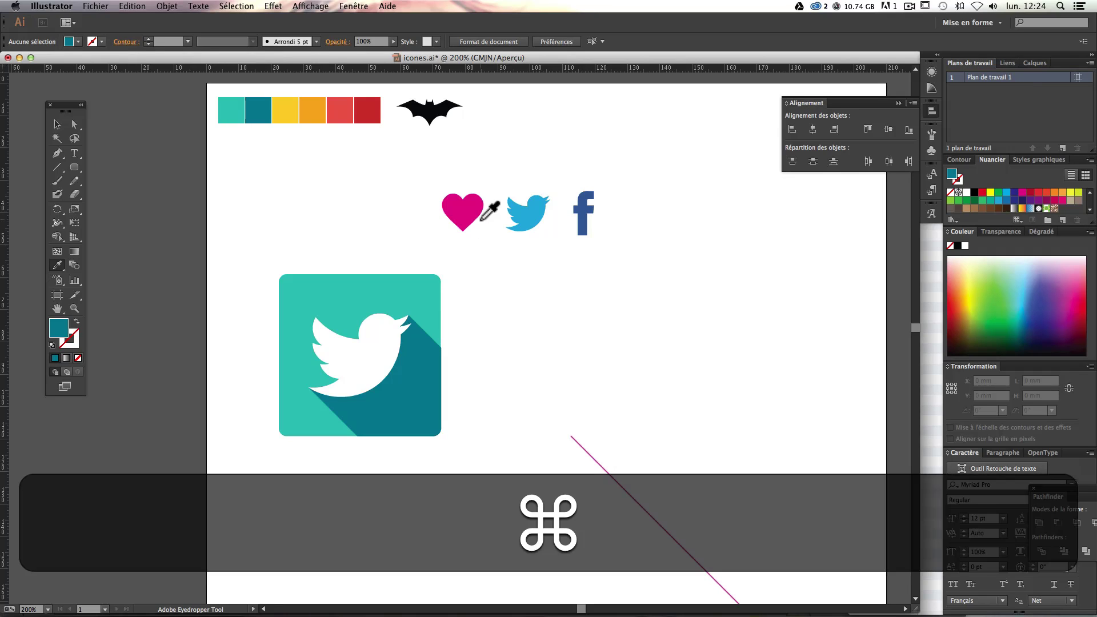
{"action": "key", "text": "super+minus"}
{"action": "key", "text": "super+plus"}
{"action": "key", "text": "super+plus"}
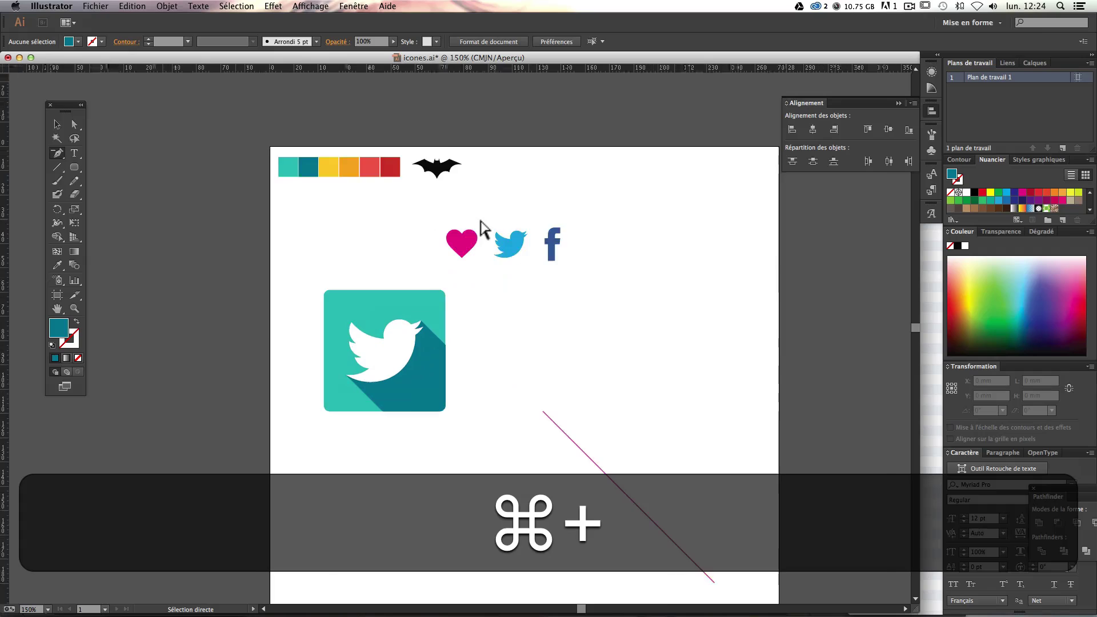
{"action": "left_click", "coordinate": [56, 125]}
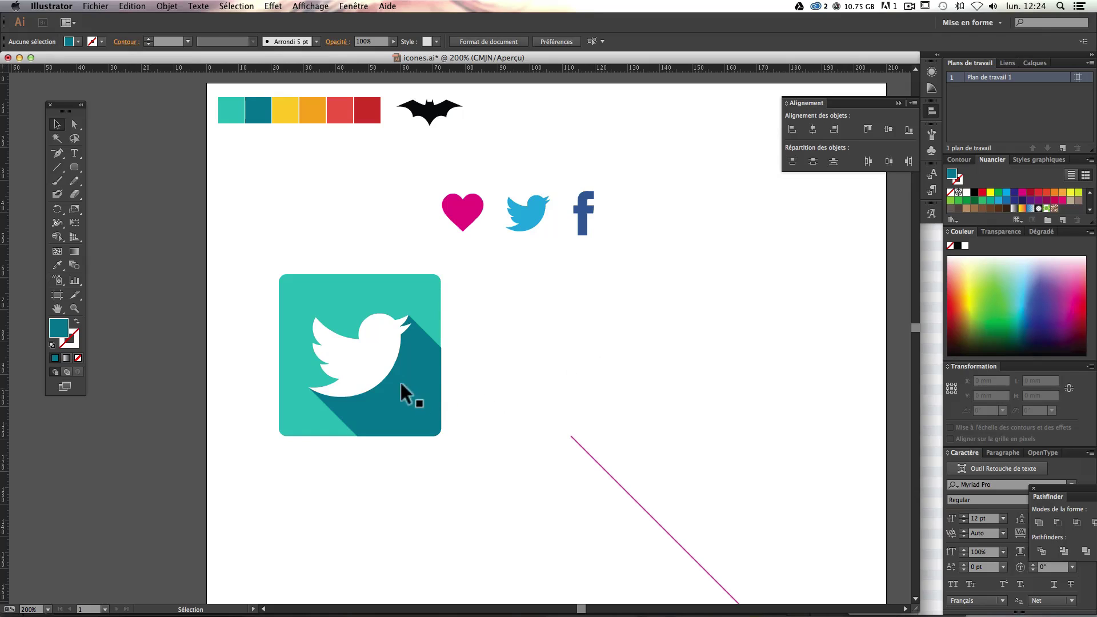
{"action": "left_click", "coordinate": [330, 409]}
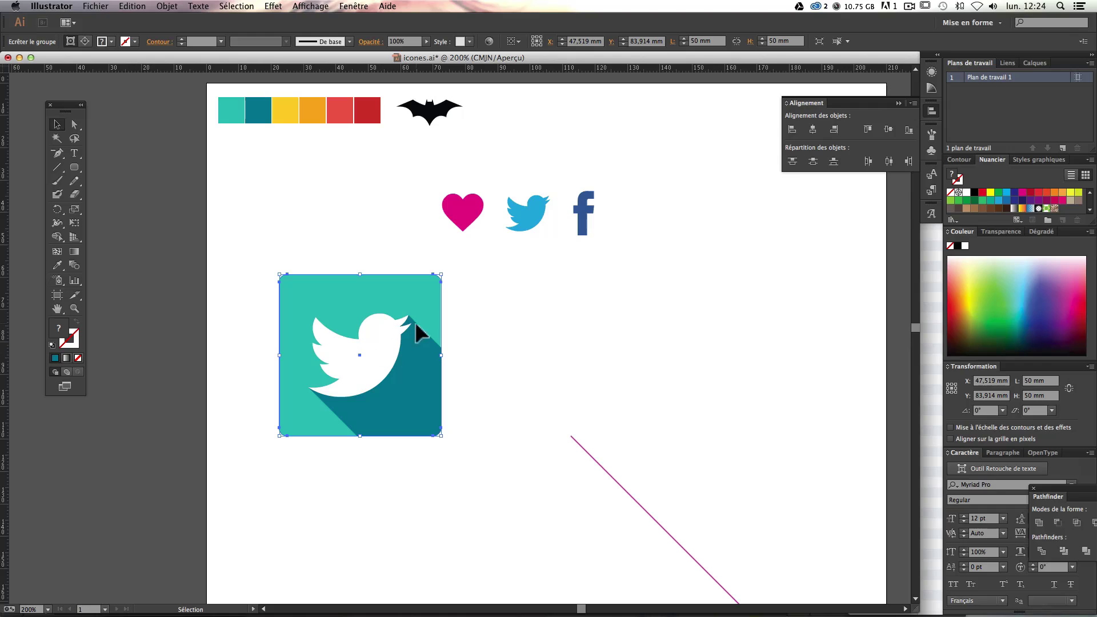
{"action": "left_click", "coordinate": [531, 438]}
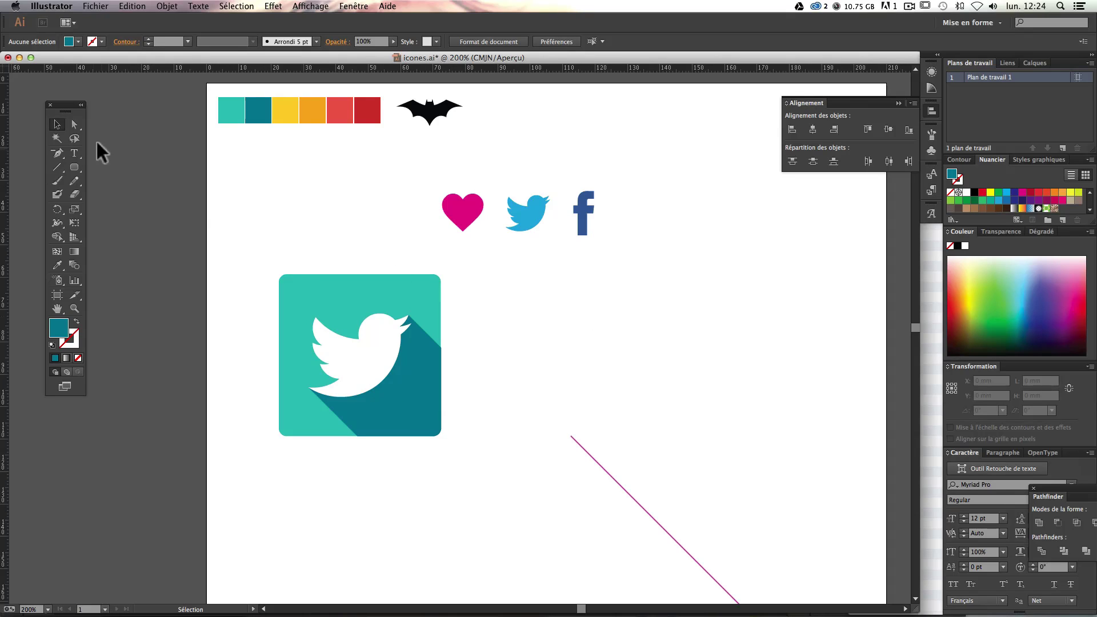
Step: Select the dark teal shadow path inside the clipping group and fill it with a linear gradient
{"action": "left_click", "coordinate": [76, 124]}
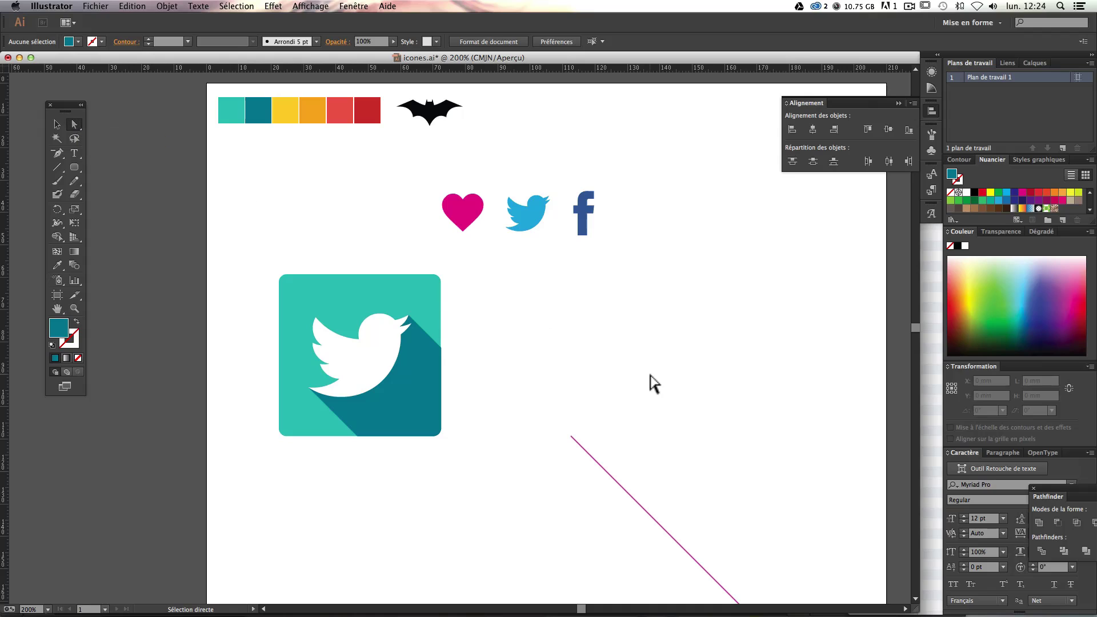
{"action": "left_click", "coordinate": [421, 415]}
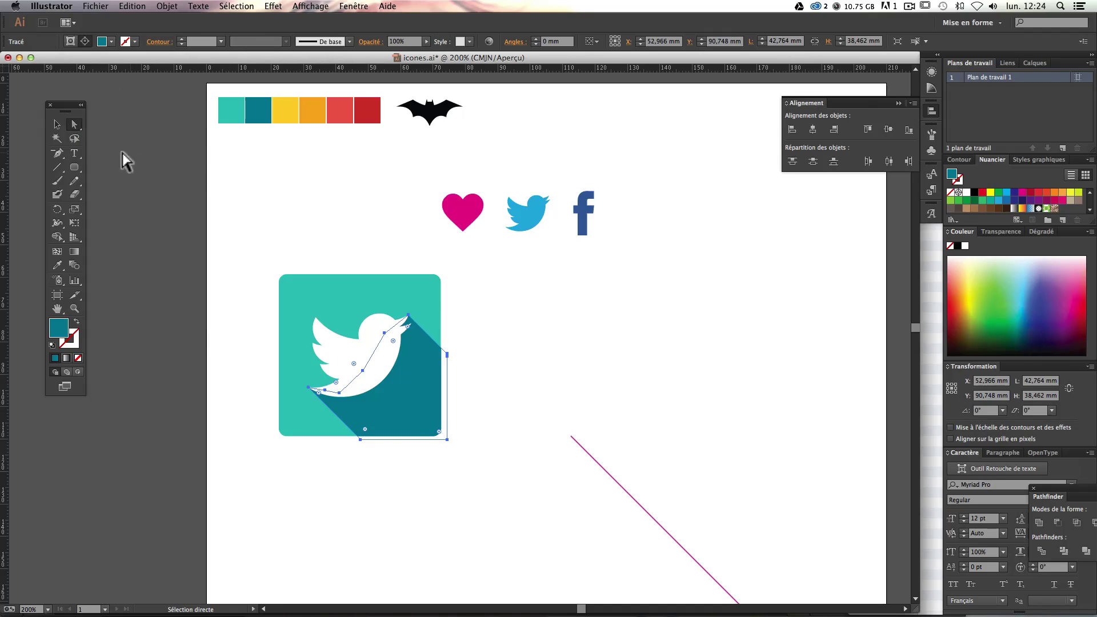
{"action": "left_click", "coordinate": [250, 184]}
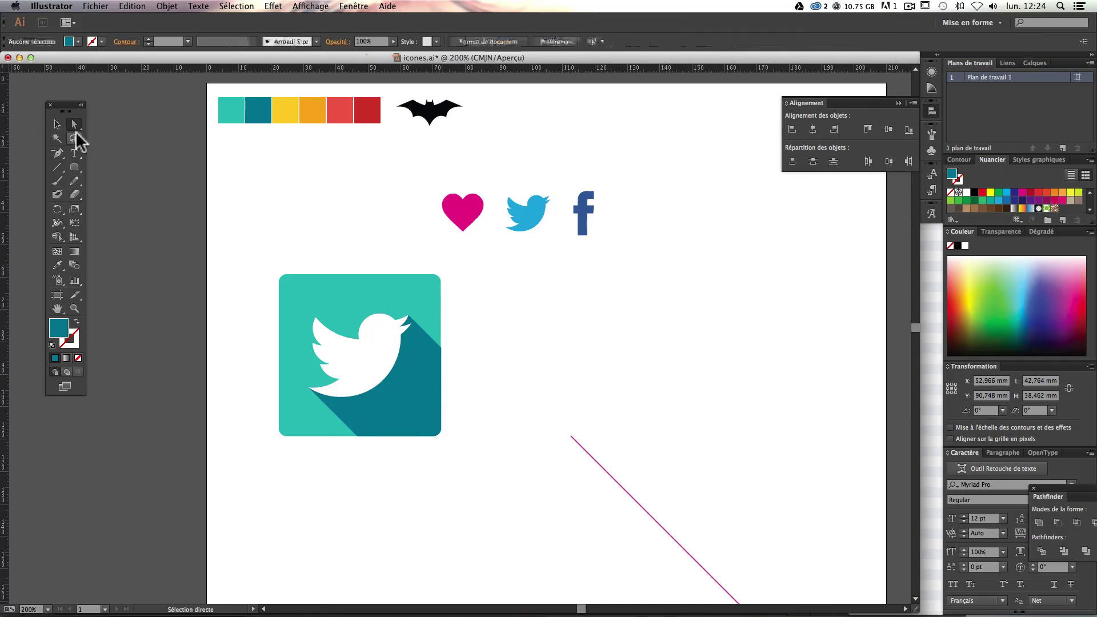
{"action": "left_click", "coordinate": [431, 421]}
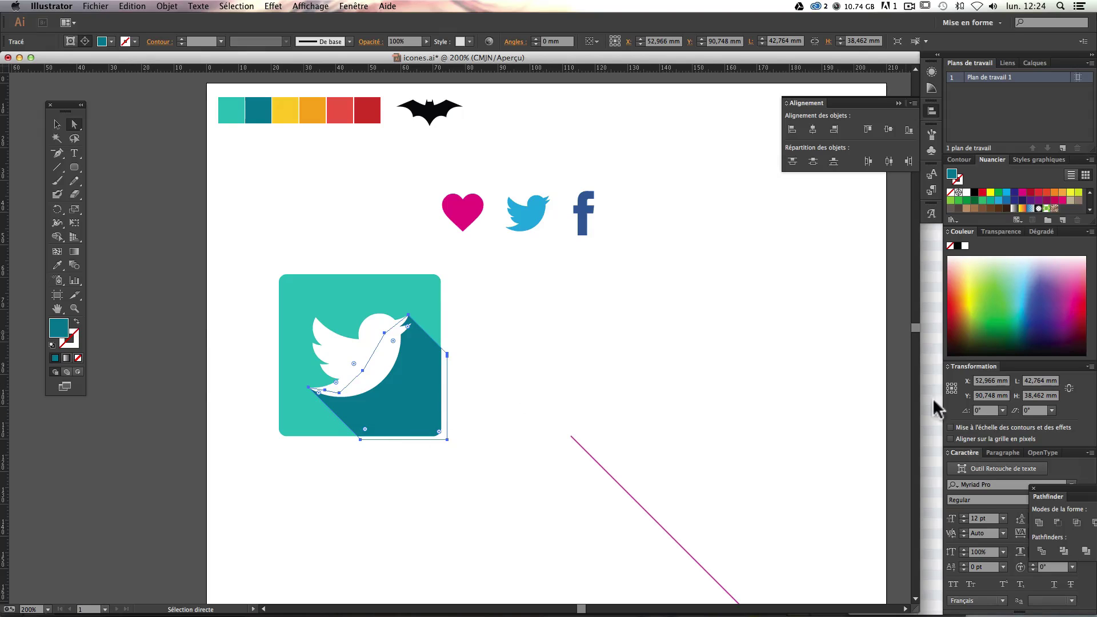
{"action": "left_click", "coordinate": [1036, 231]}
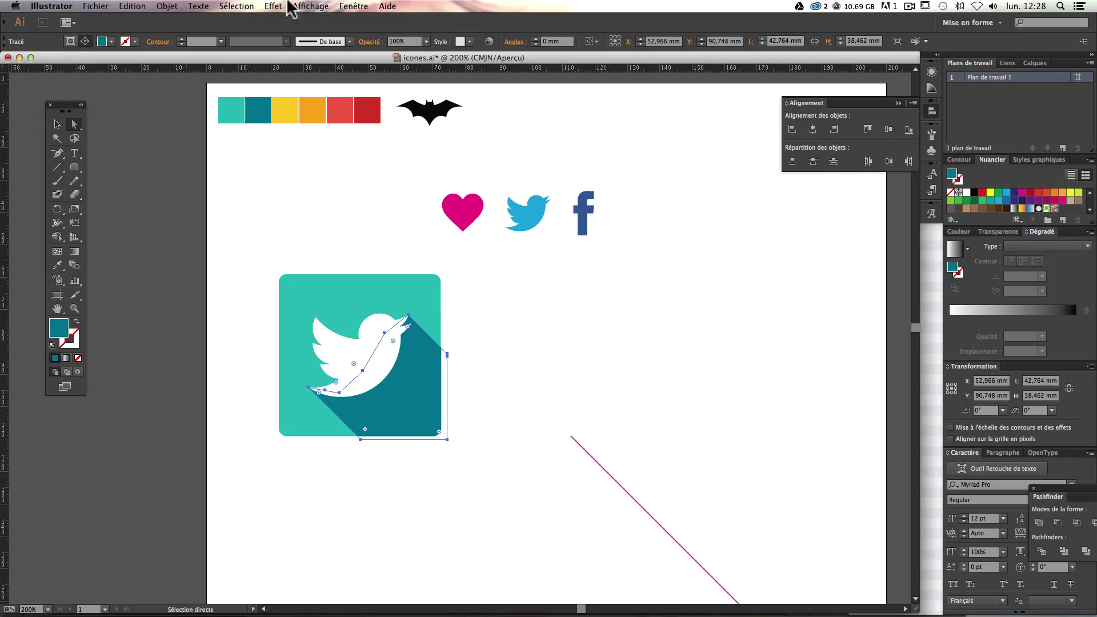
{"action": "left_click", "coordinate": [353, 7]}
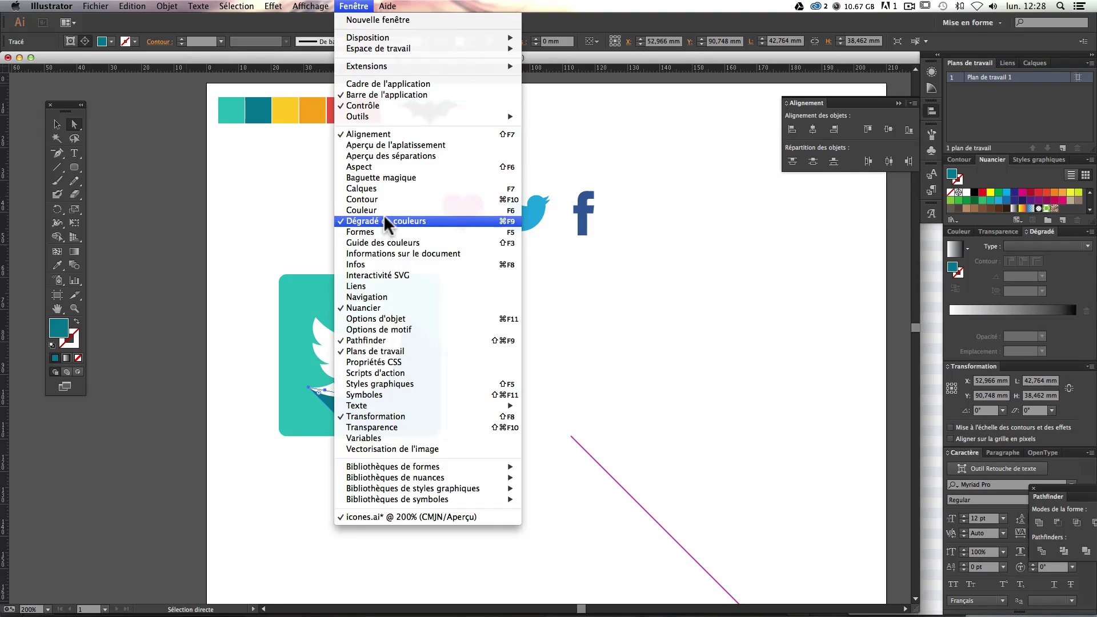
{"action": "left_click", "coordinate": [901, 287]}
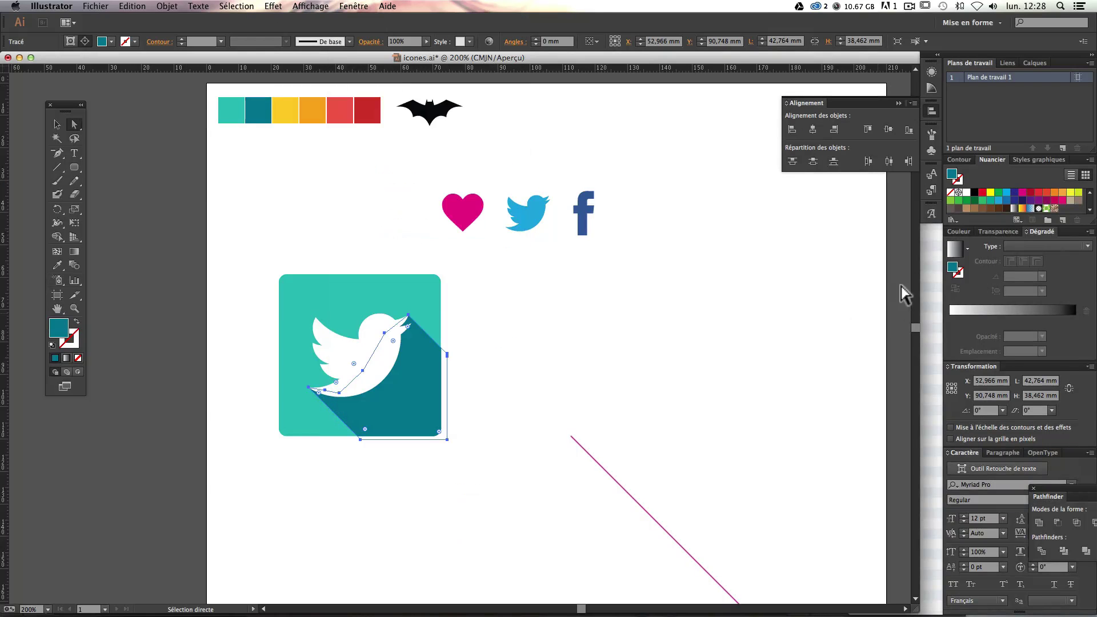
{"action": "left_click", "coordinate": [1011, 247]}
{"action": "left_click", "coordinate": [1013, 258]}
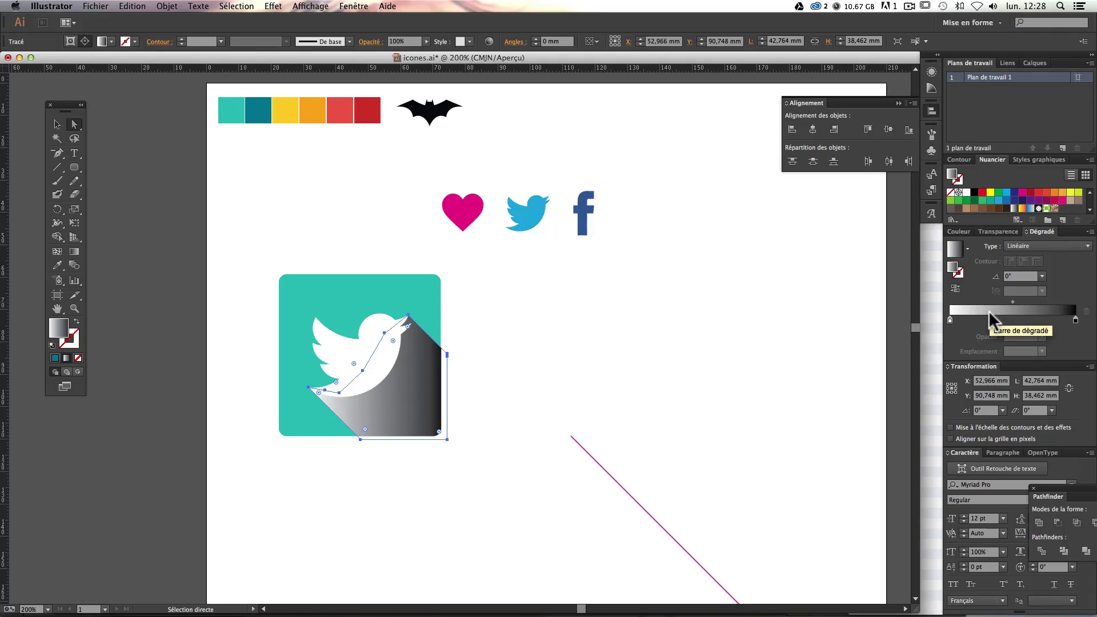
{"action": "left_click", "coordinate": [950, 321]}
{"action": "double_click", "coordinate": [950, 321]}
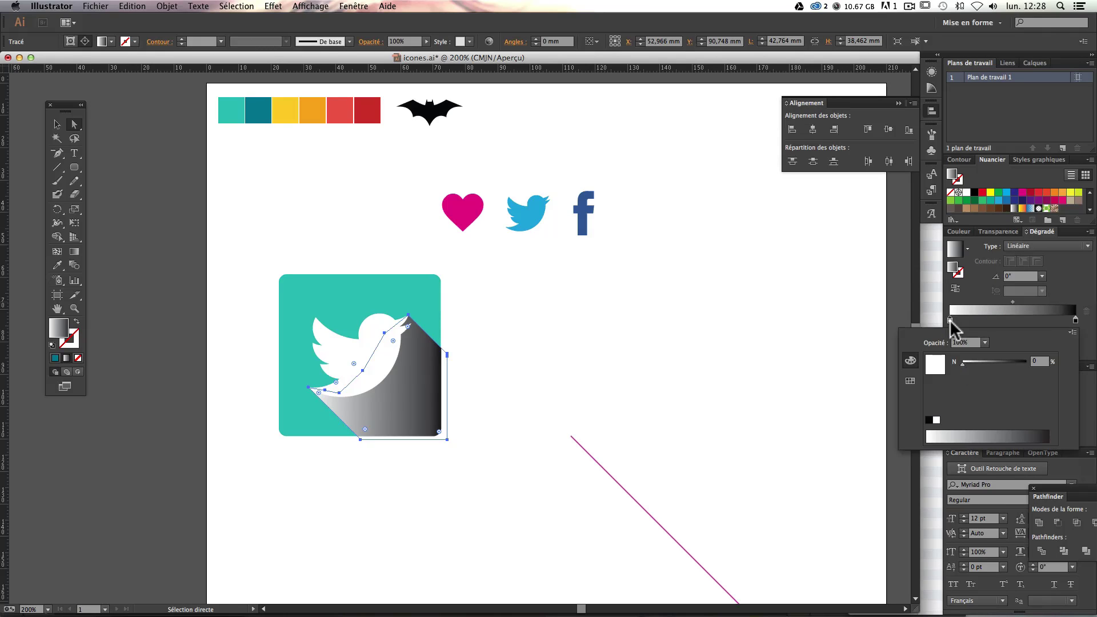
{"action": "left_click", "coordinate": [950, 322]}
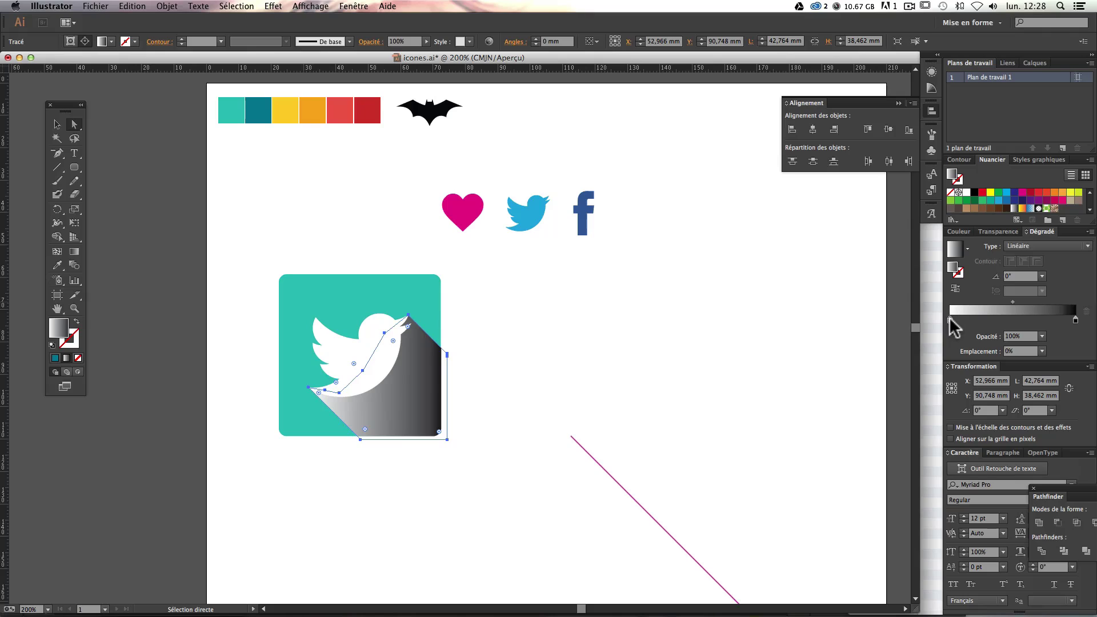
{"action": "double_click", "coordinate": [951, 320]}
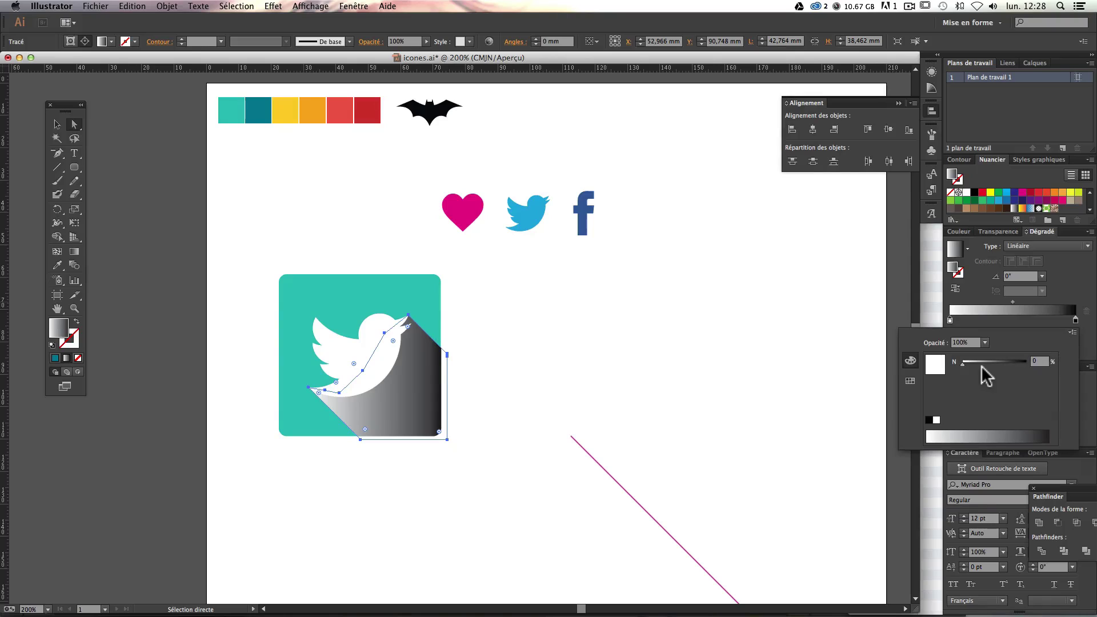
{"action": "left_click", "coordinate": [1072, 333]}
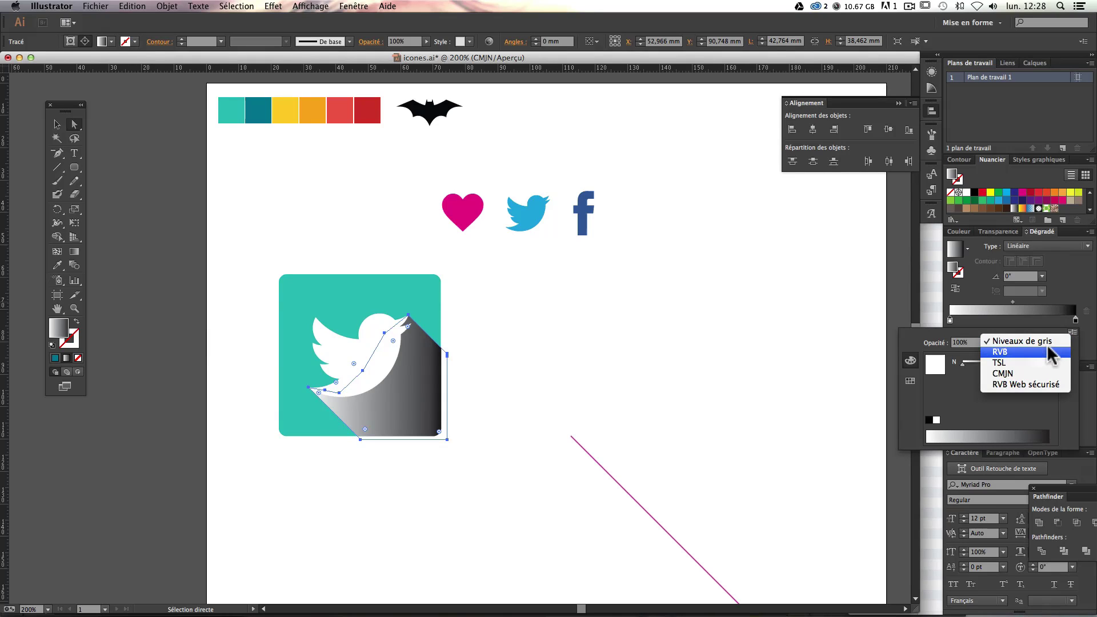
{"action": "left_click", "coordinate": [1003, 353]}
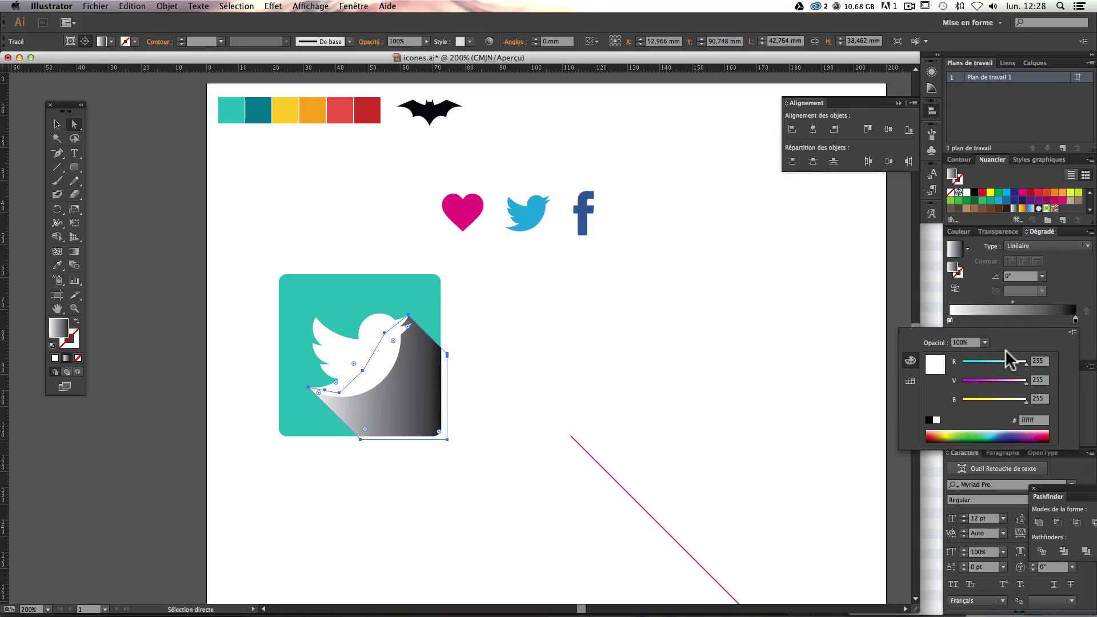
{"action": "left_click", "coordinate": [1039, 361]}
{"action": "left_click", "coordinate": [1035, 420]}
{"action": "left_click", "coordinate": [1040, 362]}
{"action": "left_click", "coordinate": [1039, 380]}
{"action": "left_click", "coordinate": [1039, 398]}
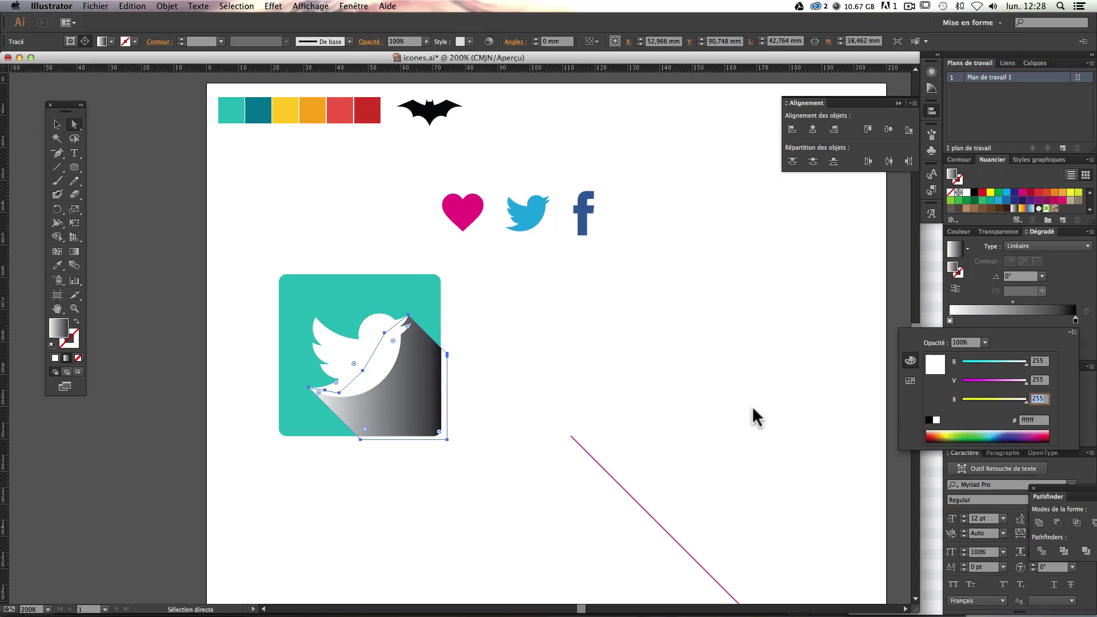
{"action": "key", "text": "Return"}
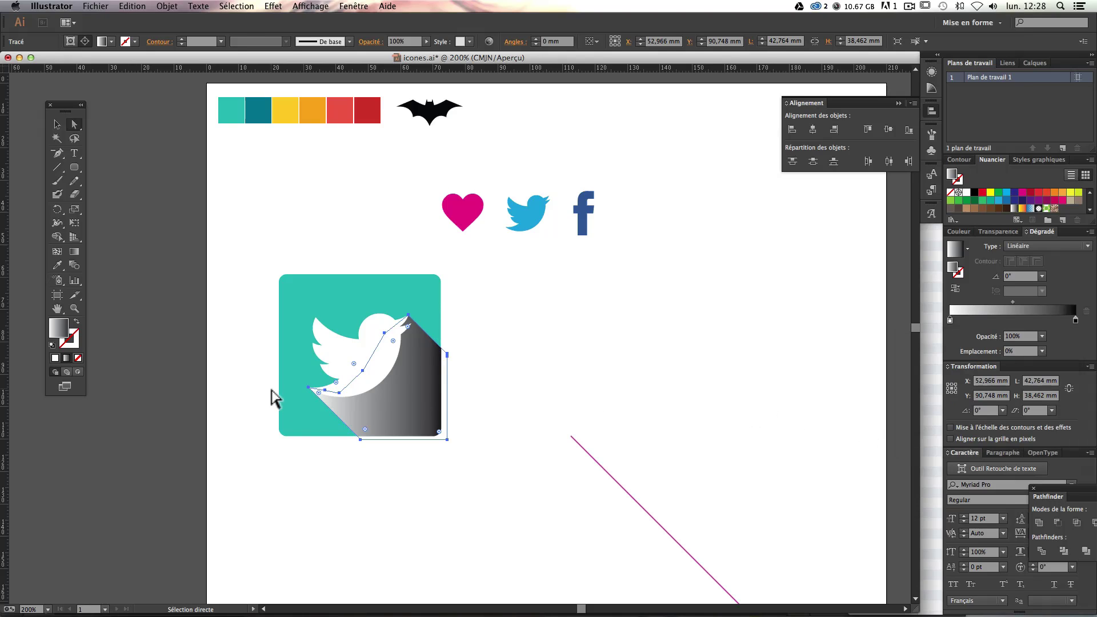
Step: Copy the hex code 027c94 from the fill colour of the dark teal palette swatch
{"action": "left_click", "coordinate": [227, 188]}
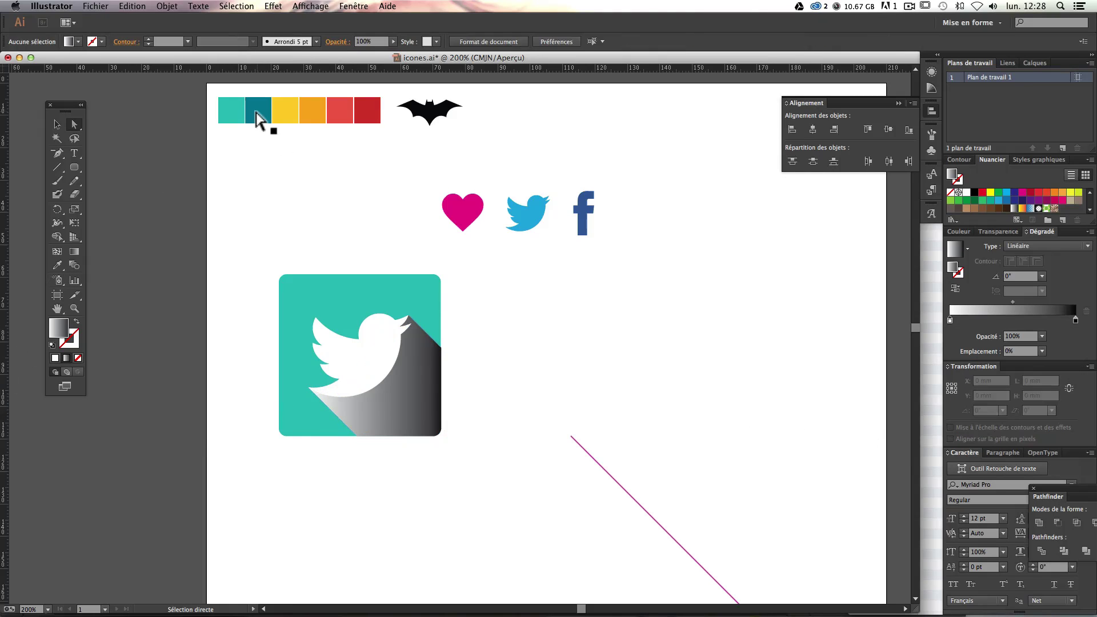
{"action": "left_click", "coordinate": [258, 114]}
{"action": "double_click", "coordinate": [58, 330]}
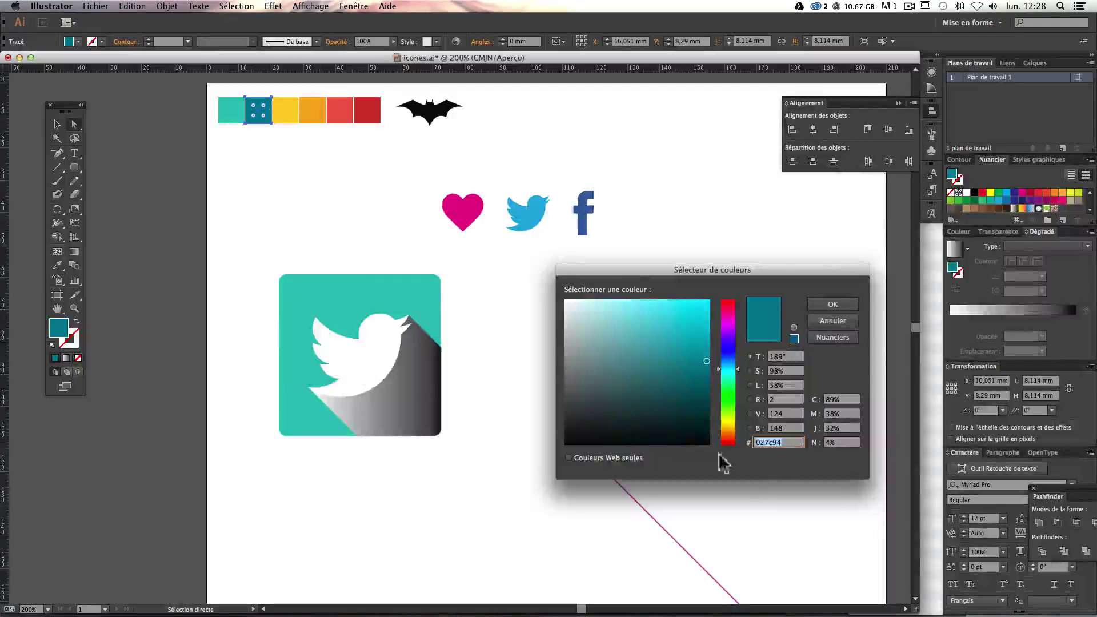
{"action": "key", "text": "super+c"}
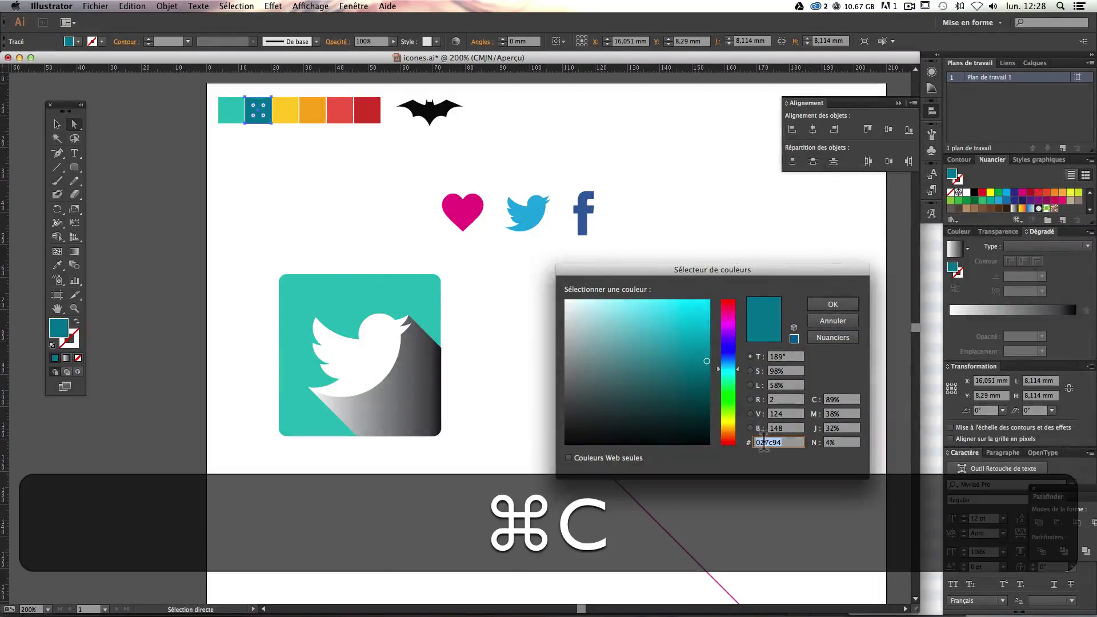
{"action": "left_click", "coordinate": [834, 304]}
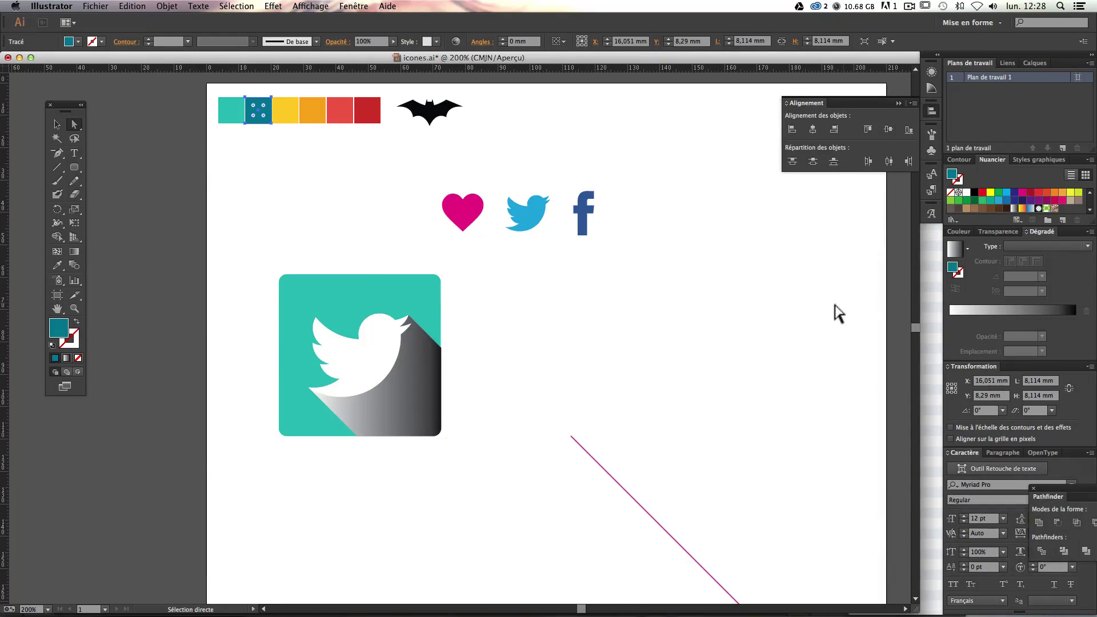
Step: Reselect the shadow path and set its gradient's white start stop to the copied hex colour 027c94 in RVB mode
{"action": "left_click", "coordinate": [382, 411]}
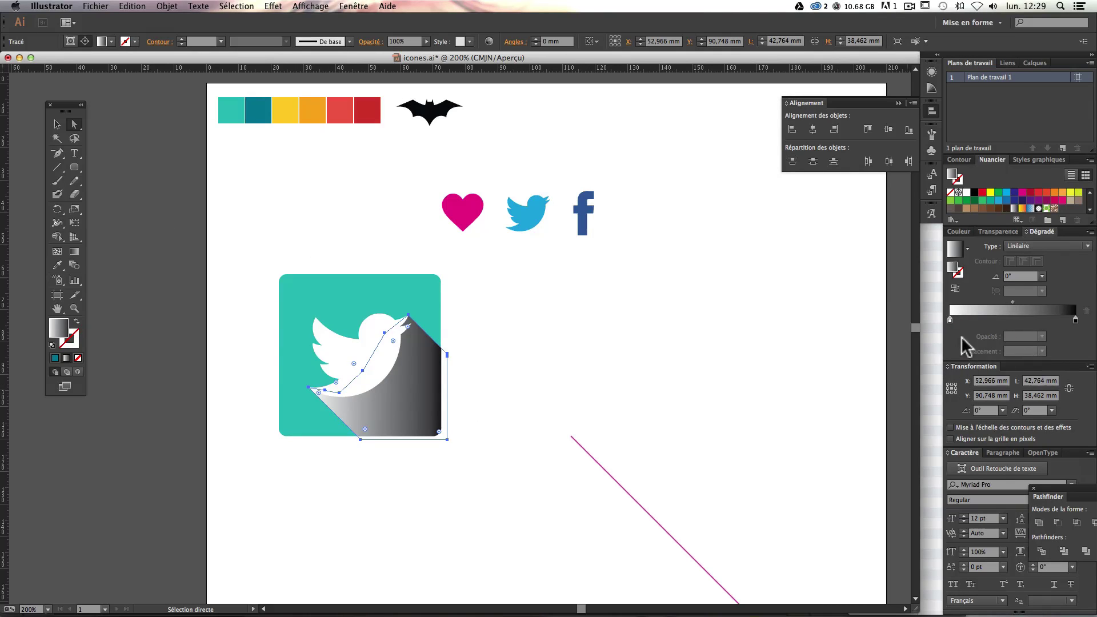
{"action": "double_click", "coordinate": [950, 320]}
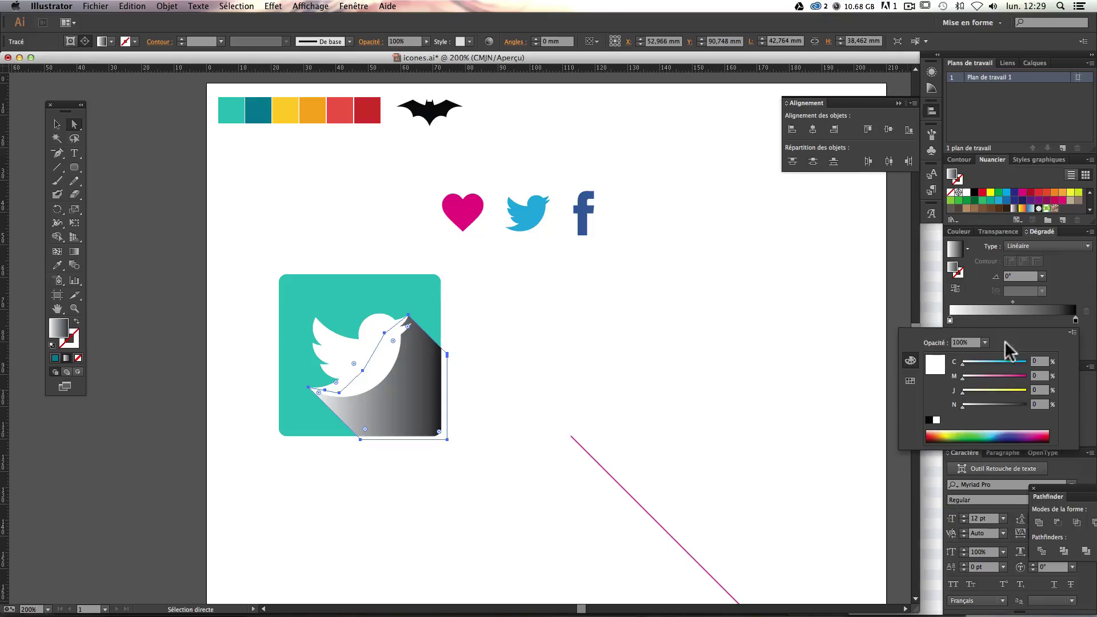
{"action": "left_click", "coordinate": [1073, 332]}
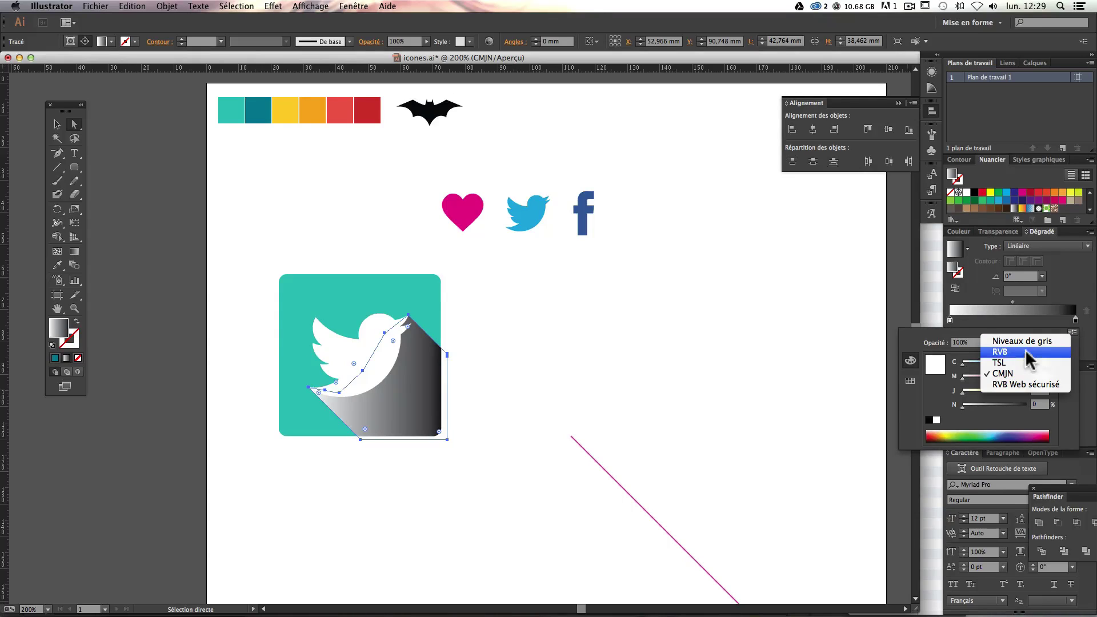
{"action": "left_click", "coordinate": [1000, 352]}
{"action": "left_click", "coordinate": [1032, 422]}
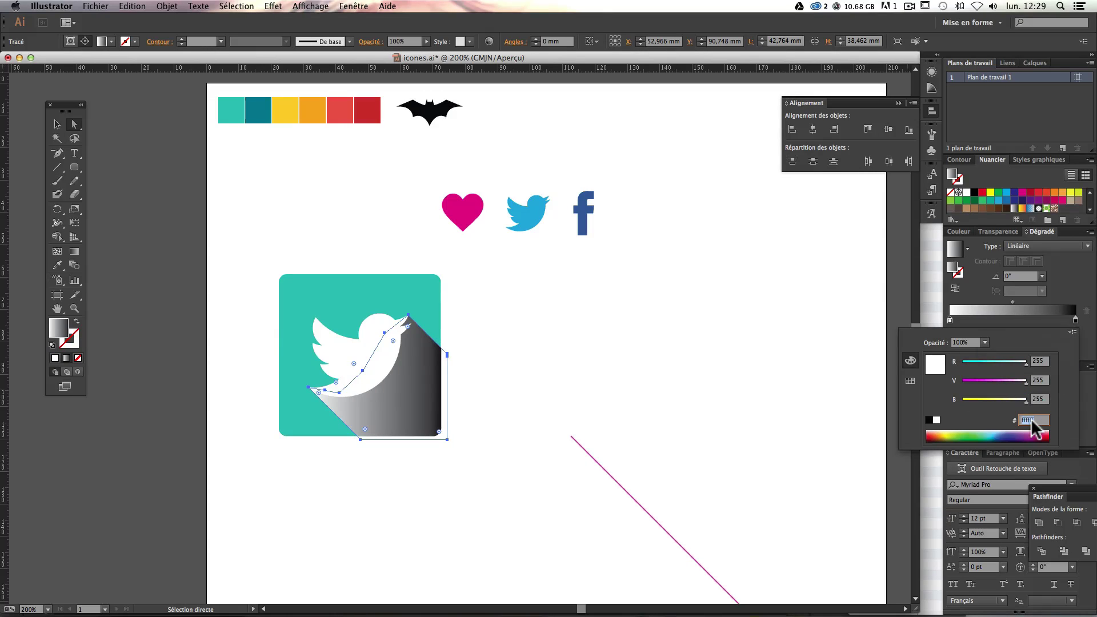
{"action": "key", "text": "super+v"}
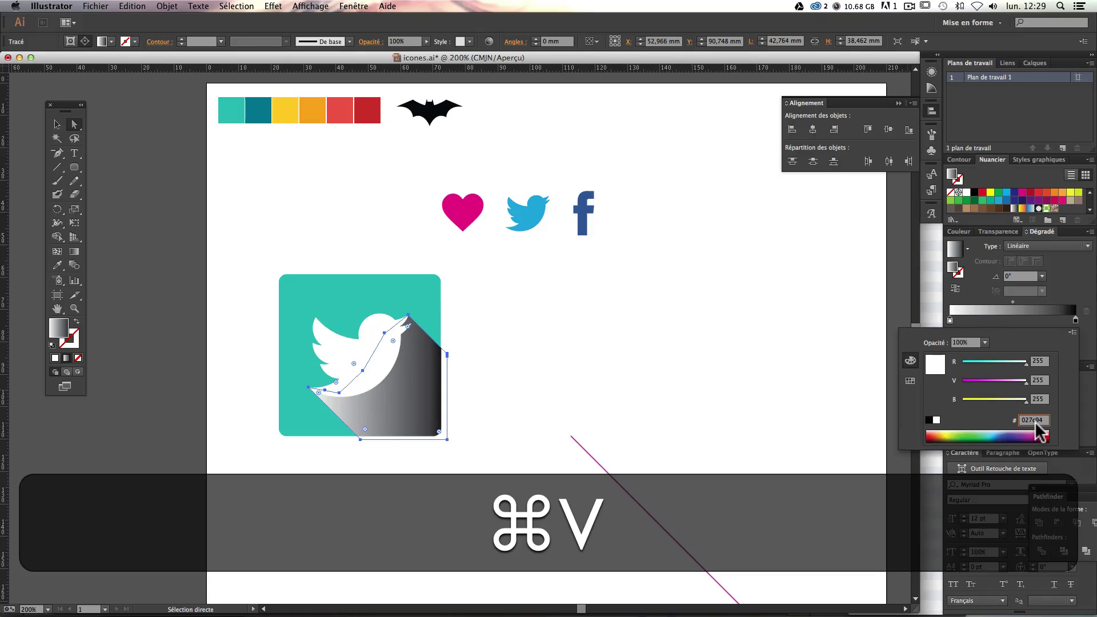
{"action": "key", "text": "Return"}
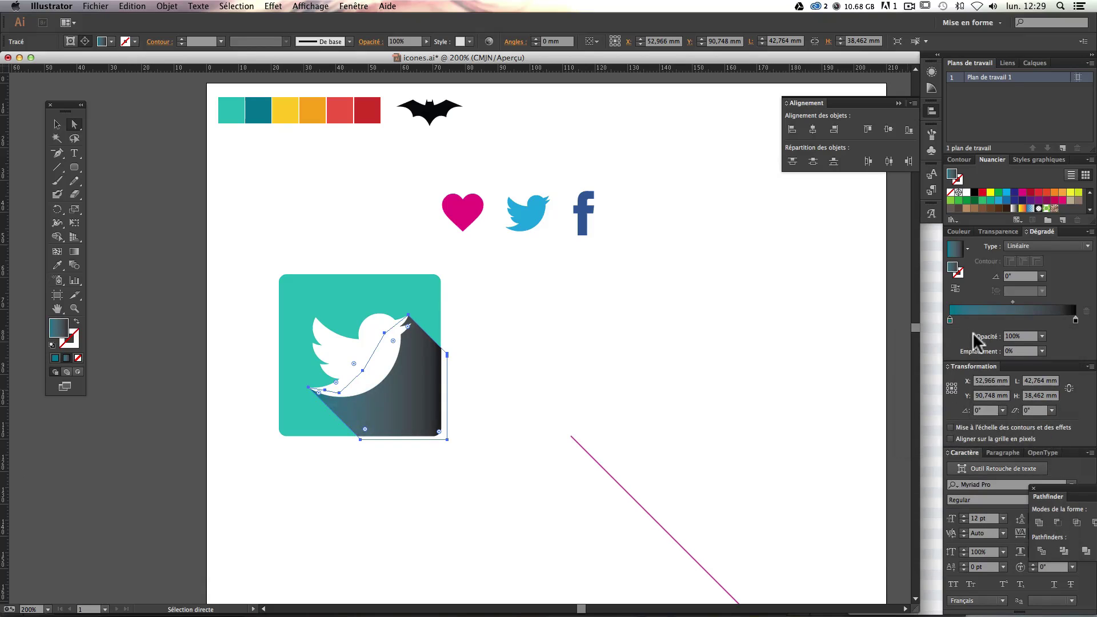
Step: Set the black end stop of the shadow's gradient to hex colour 027c94 in RVB mode
{"action": "double_click", "coordinate": [1076, 320]}
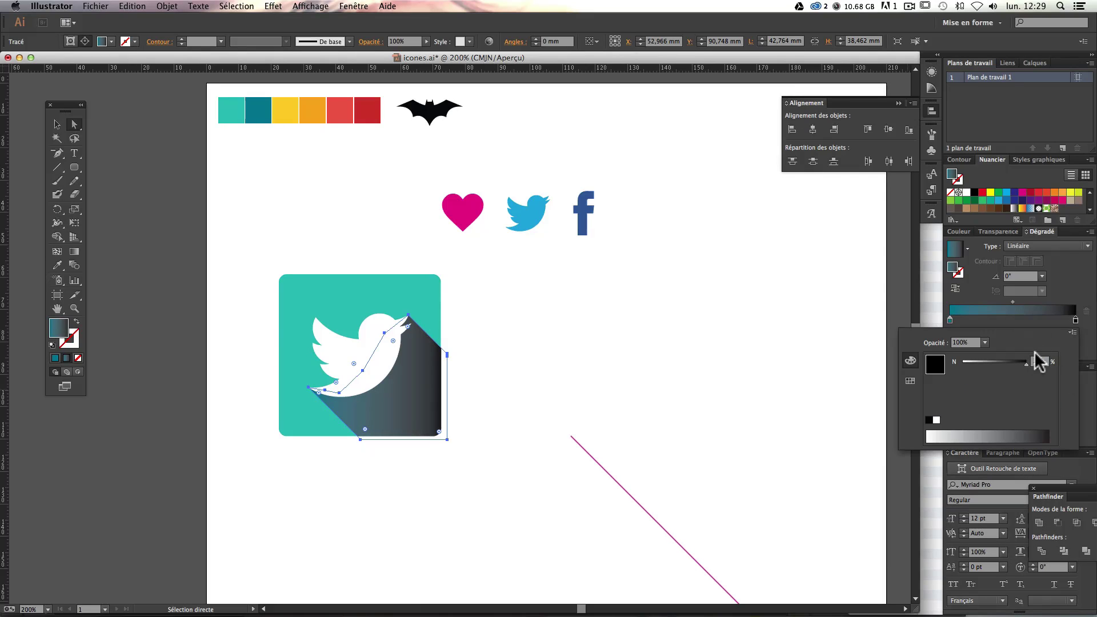
{"action": "left_click", "coordinate": [1073, 333]}
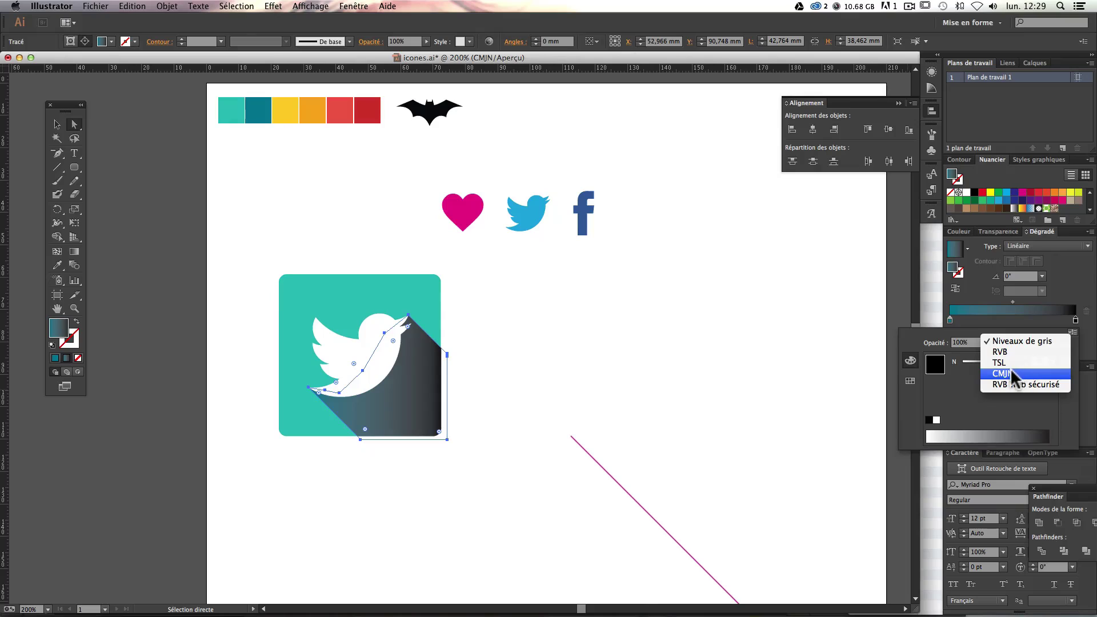
{"action": "left_click", "coordinate": [1000, 363]}
{"action": "left_click", "coordinate": [1073, 333]}
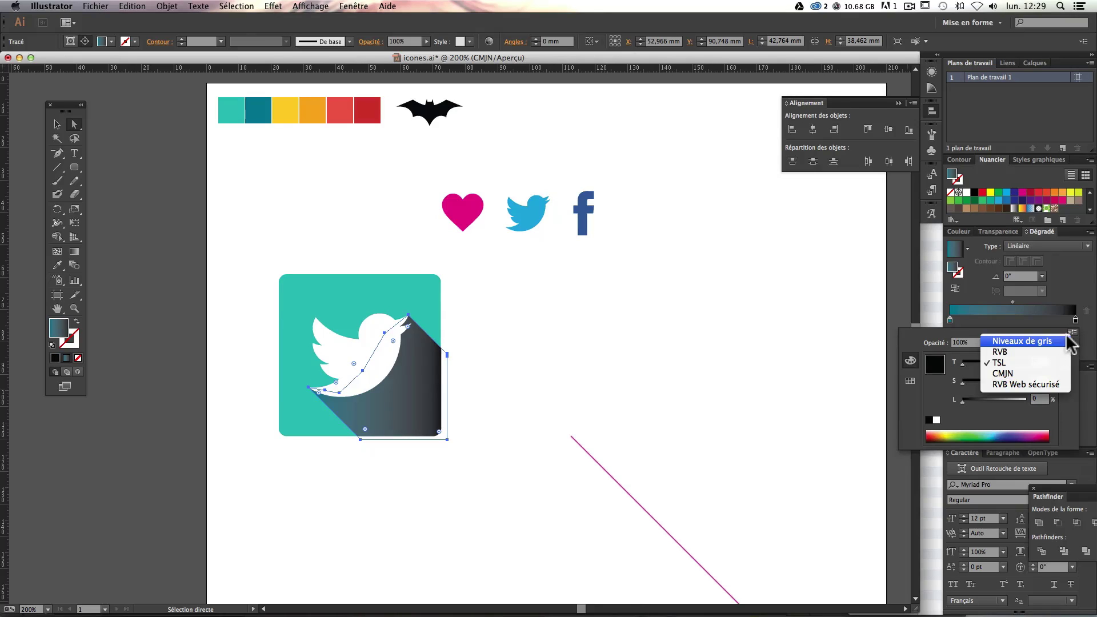
{"action": "left_click", "coordinate": [1037, 352]}
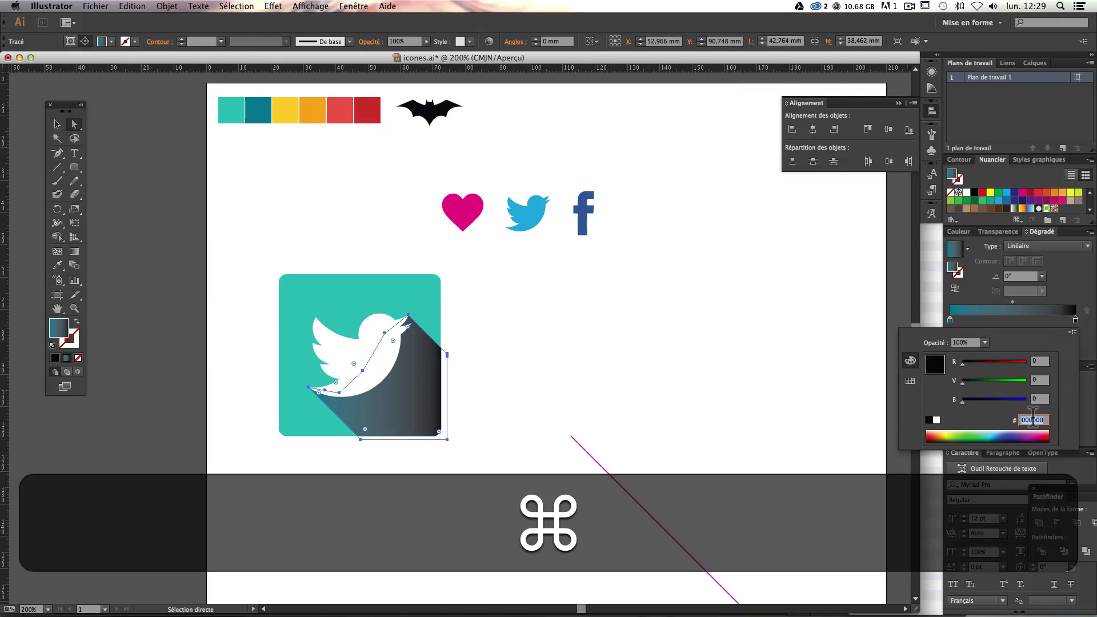
{"action": "key", "text": "super+v"}
{"action": "key", "text": "Return"}
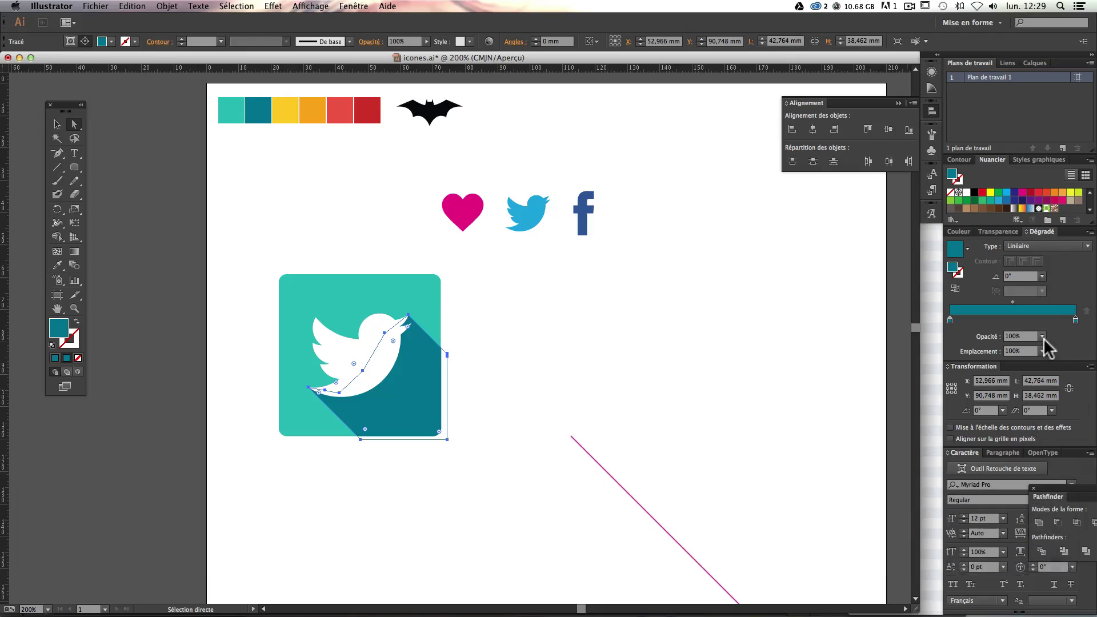
Step: Set the opacity of the shadow gradient's start stop to 0%
{"action": "double_click", "coordinate": [950, 320]}
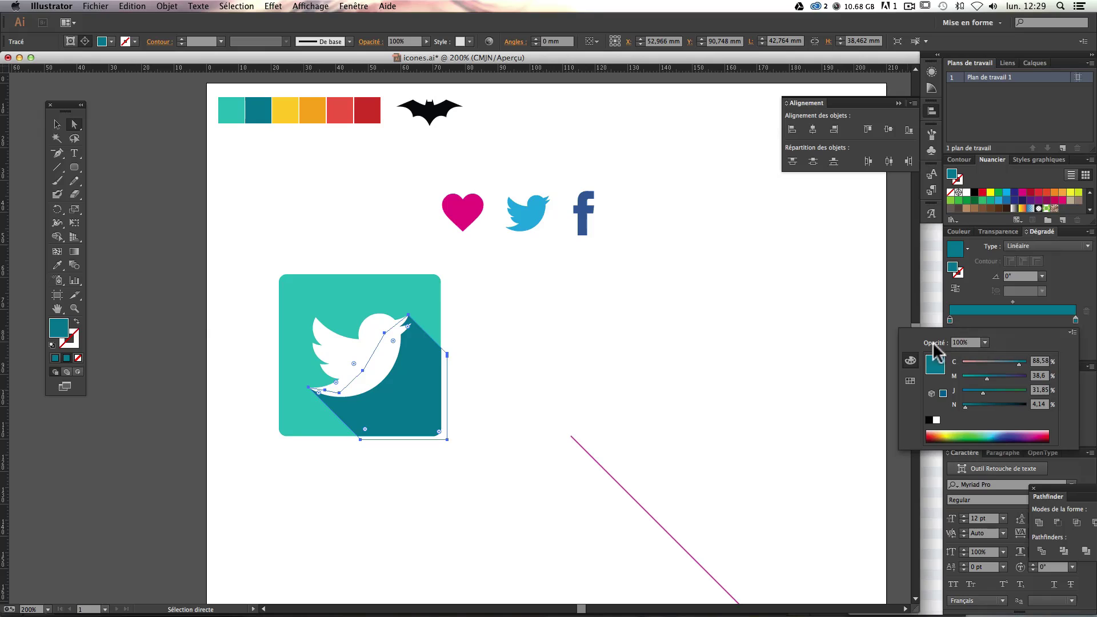
{"action": "left_click", "coordinate": [986, 342]}
{"action": "left_click", "coordinate": [997, 354]}
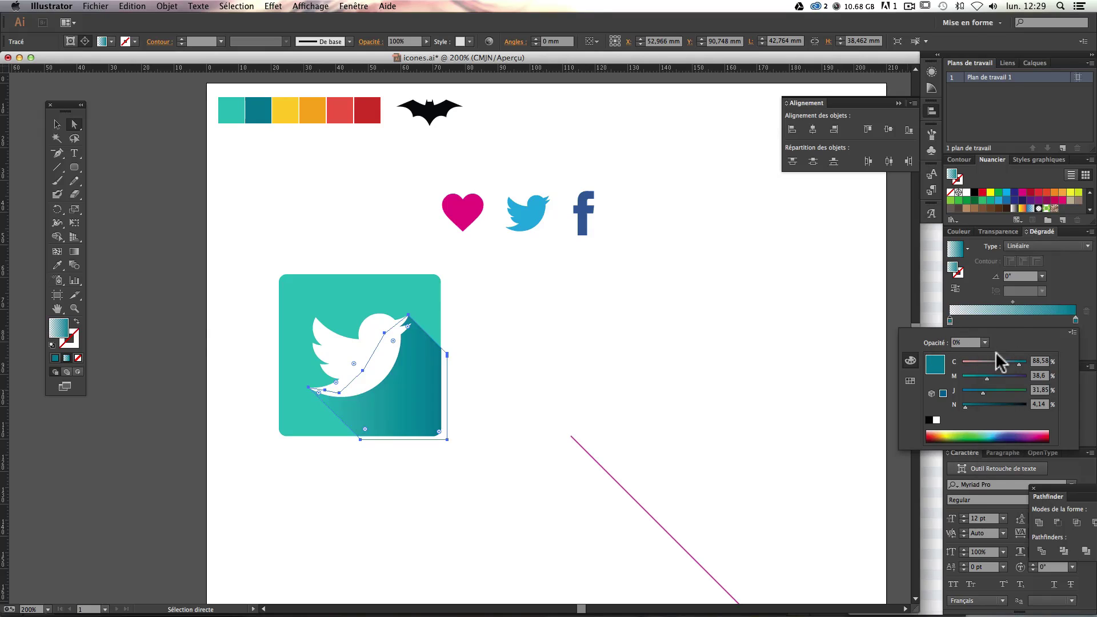
{"action": "left_click", "coordinate": [1086, 280]}
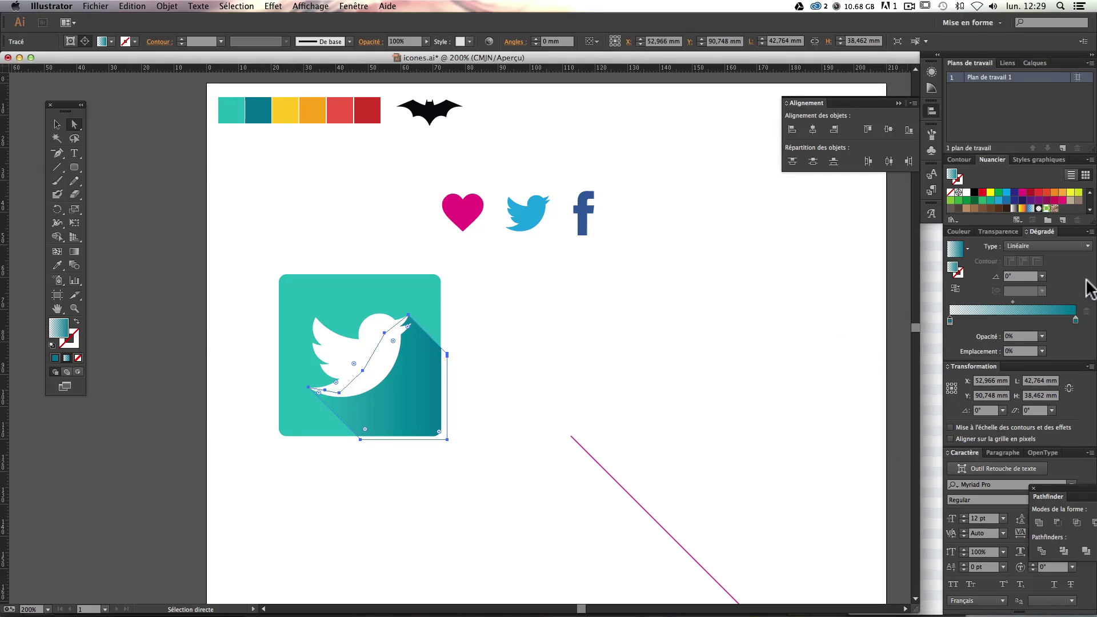
Step: Set the shadow gradient's angle to 90° and deselect the shadow path
{"action": "left_click", "coordinate": [1019, 276]}
{"action": "type", "text": "90"}
{"action": "key", "text": "Return"}
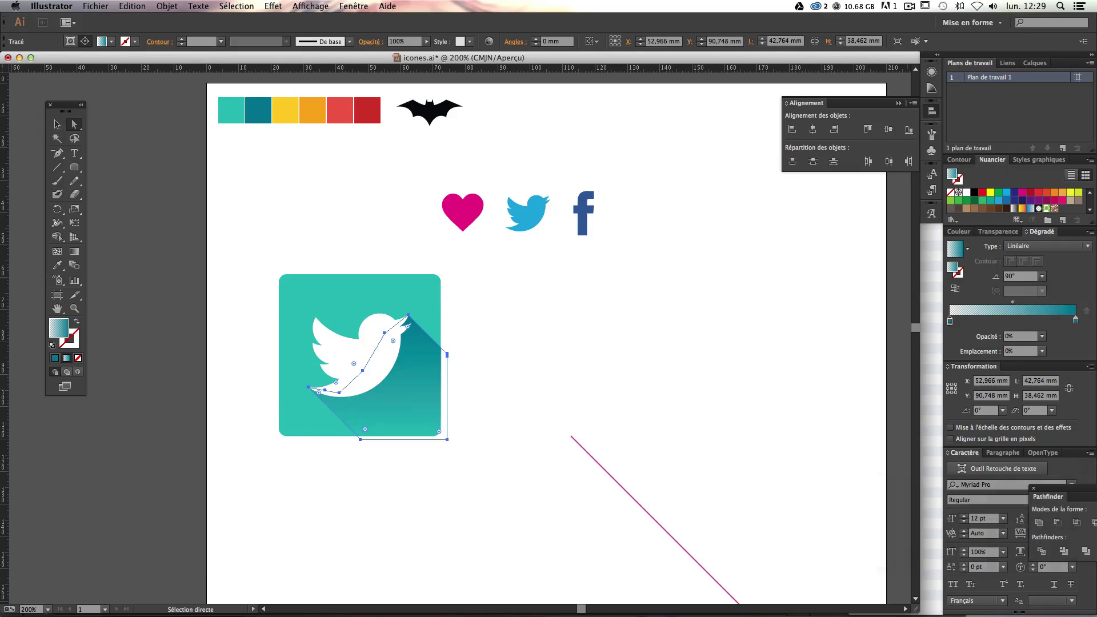
{"action": "left_click", "coordinate": [477, 355]}
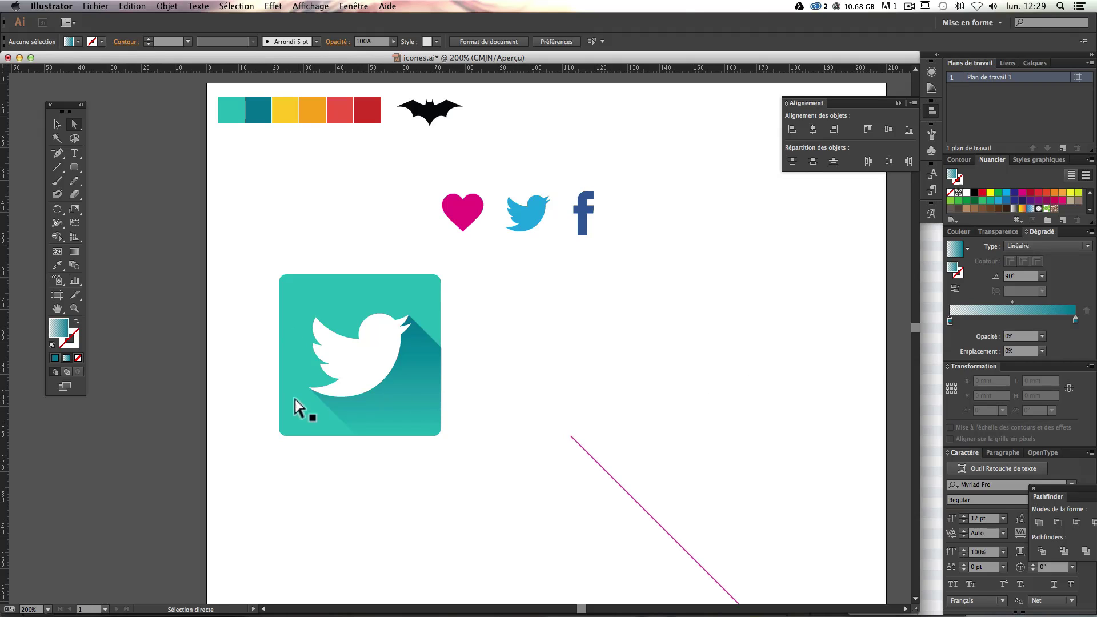
Step: Select the Twitter icon's shadow path to check its gradient angle, and deselect it
{"action": "left_click", "coordinate": [403, 385]}
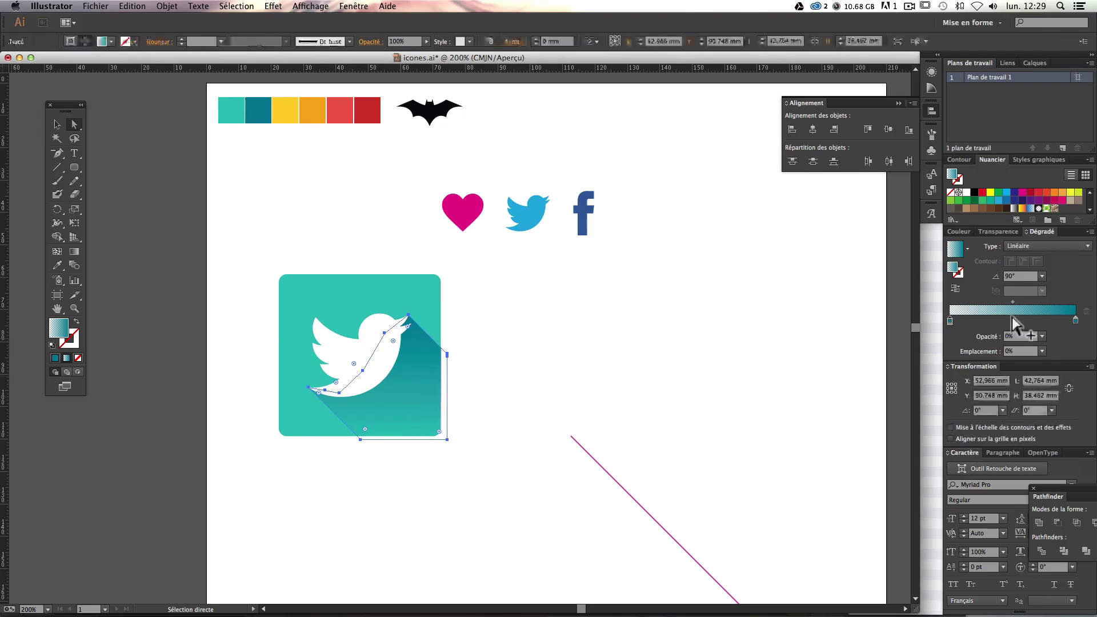
{"action": "left_click", "coordinate": [1016, 276]}
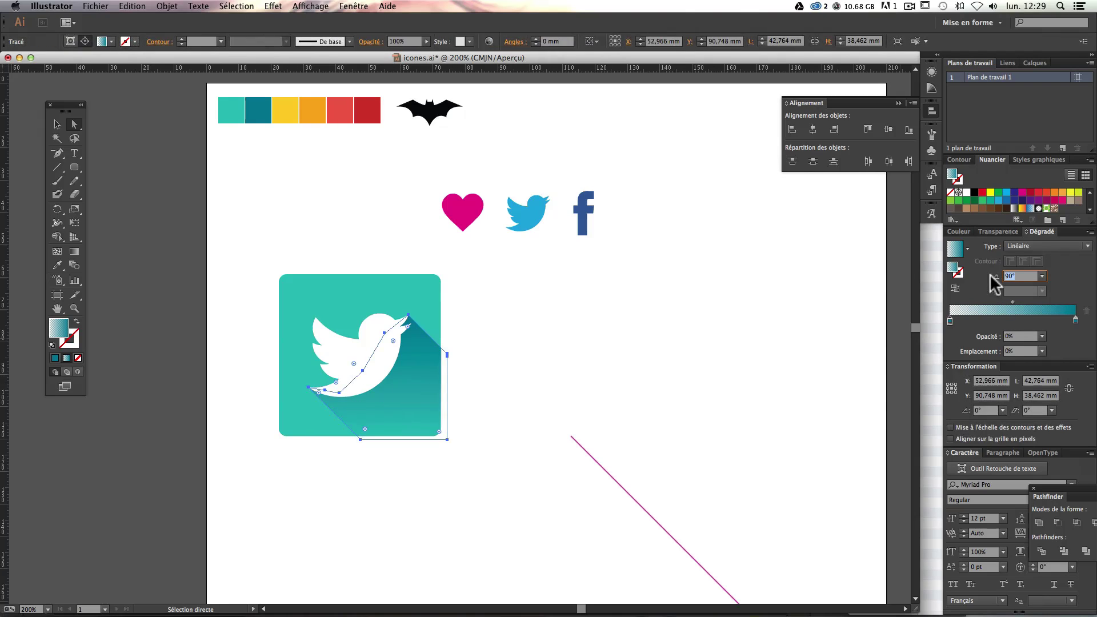
{"action": "left_click", "coordinate": [678, 300]}
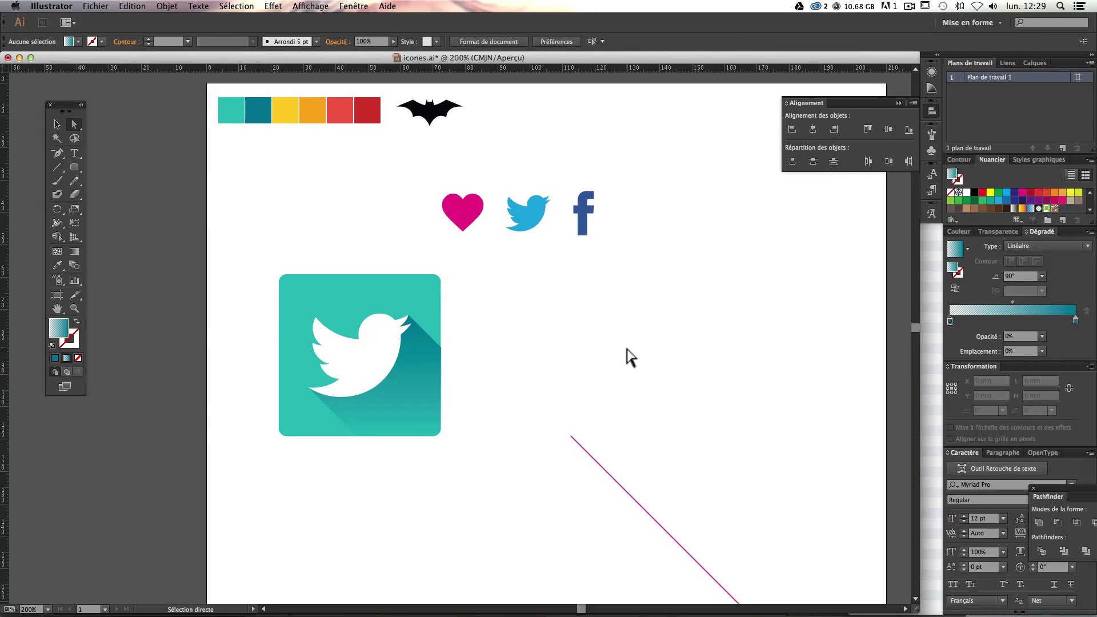
Step: Move the magenta diagonal line slightly down and to the left on the artboard, and deselect it
{"action": "key", "text": "super"}
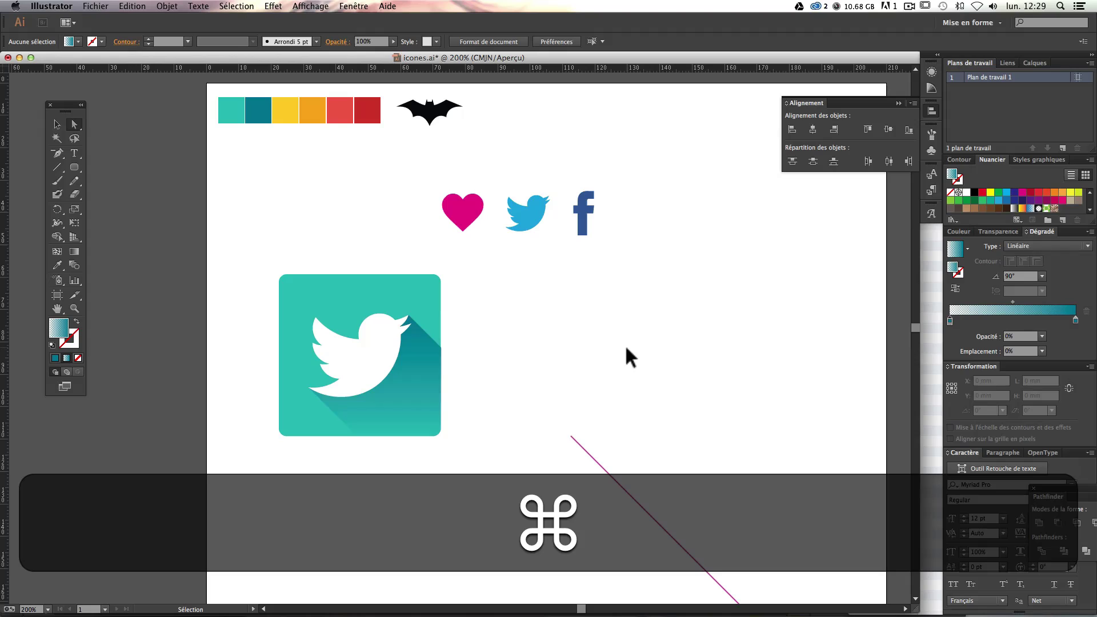
{"action": "key", "text": "space"}
{"action": "left_click_drag", "start_coordinate": [627, 345], "coordinate": [598, 335]}
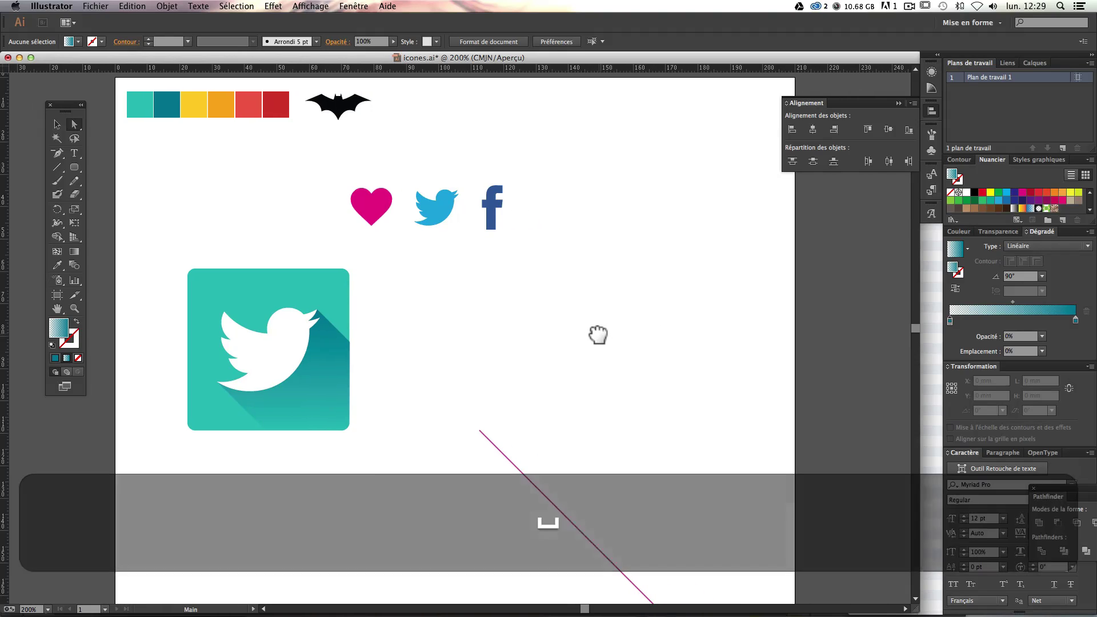
{"action": "left_click_drag", "start_coordinate": [152, 255], "coordinate": [195, 208]}
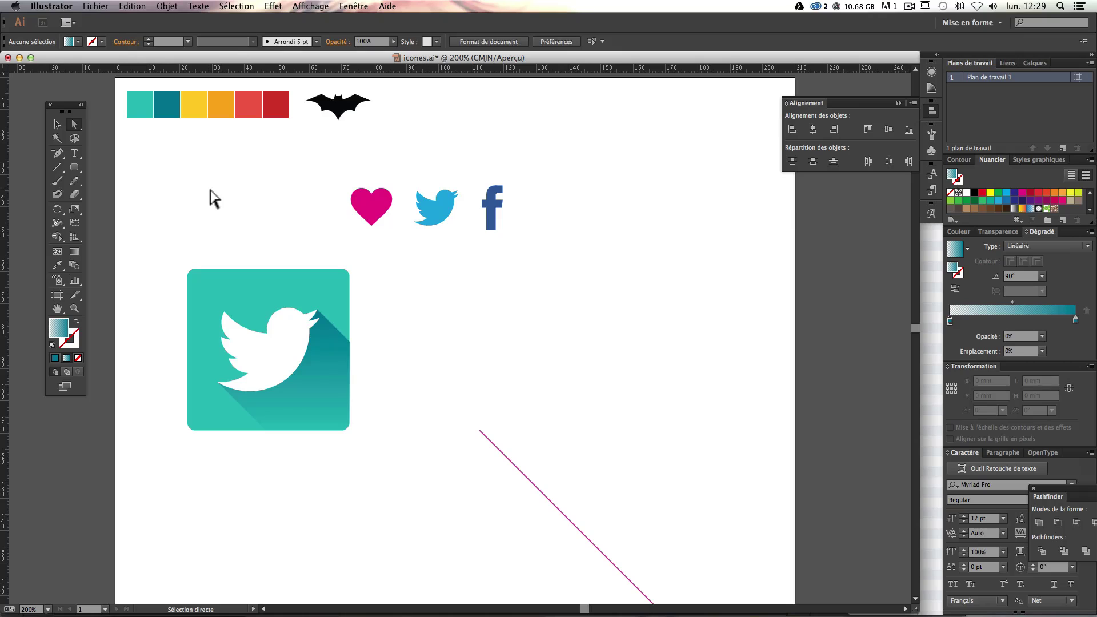
{"action": "left_click", "coordinate": [506, 463]}
{"action": "left_click_drag", "start_coordinate": [499, 451], "coordinate": [489, 460]}
{"action": "left_click", "coordinate": [483, 409]}
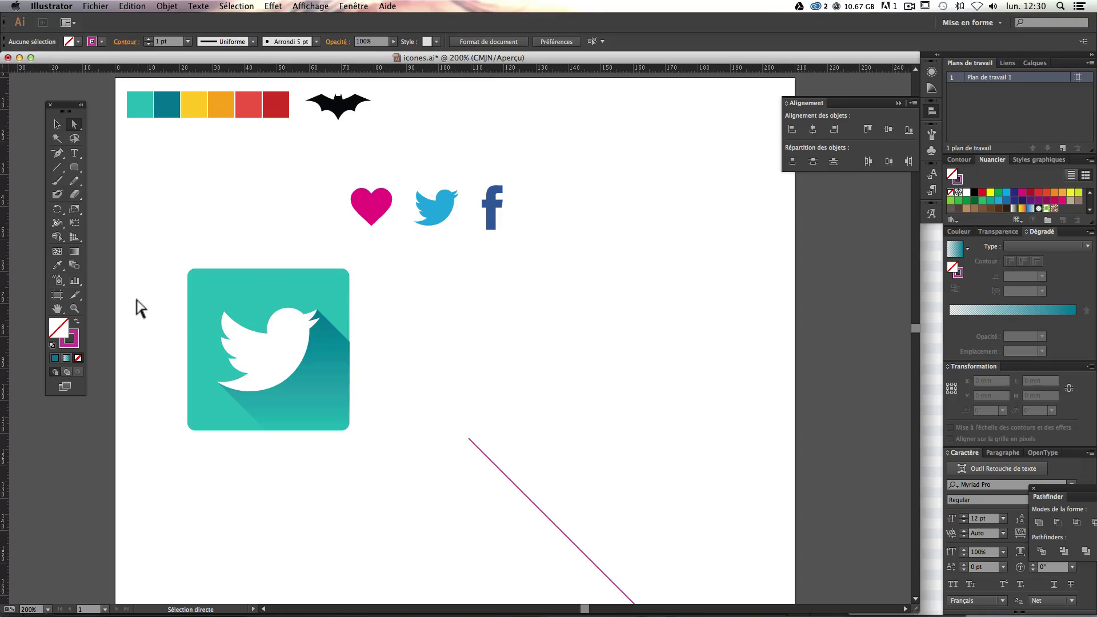
Step: Create a 50 × 50 mm rectangle with the Rectangle tool beside the Twitter icon
{"action": "left_click_drag", "start_coordinate": [74, 168], "coordinate": [129, 168]}
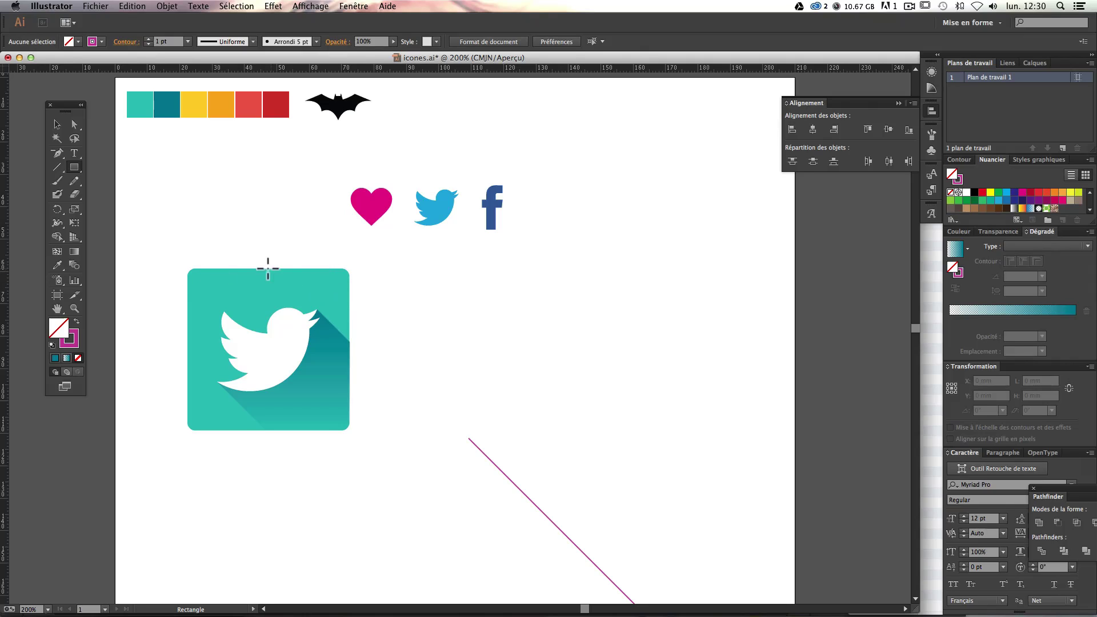
{"action": "left_click", "coordinate": [427, 305]}
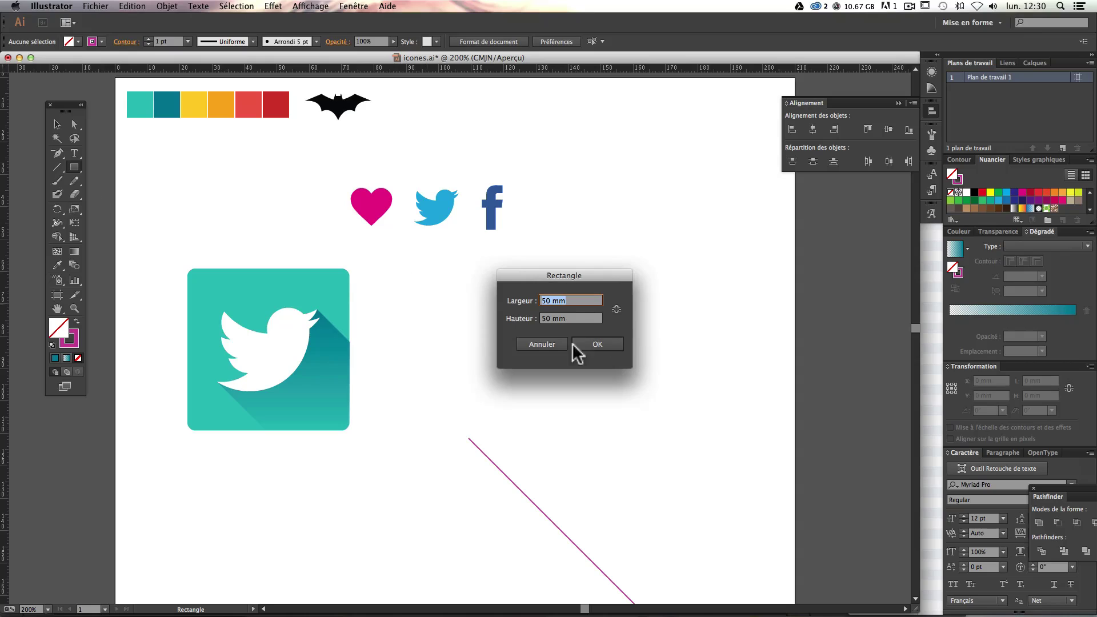
{"action": "left_click", "coordinate": [597, 342]}
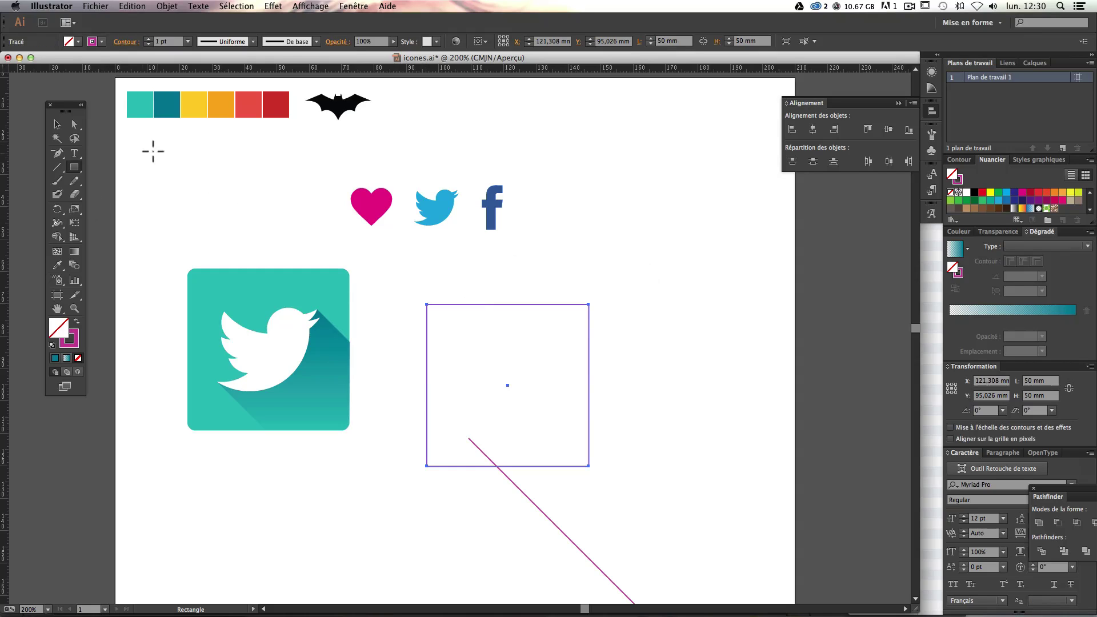
Step: Fill the new square with the light red palette colour using the Eyedropper
{"action": "left_click", "coordinate": [57, 124]}
{"action": "left_click", "coordinate": [57, 265]}
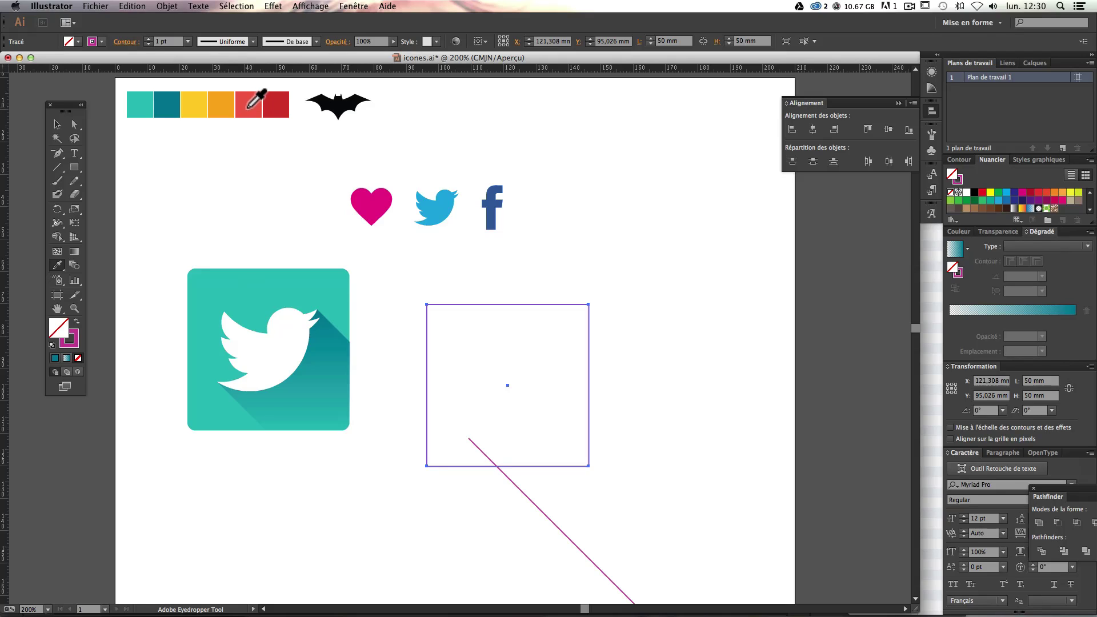
{"action": "left_click", "coordinate": [247, 107]}
Step: Place the red square beside the Twitter icon, level with it, and move the diagonal line below the squares
{"action": "left_click", "coordinate": [56, 123]}
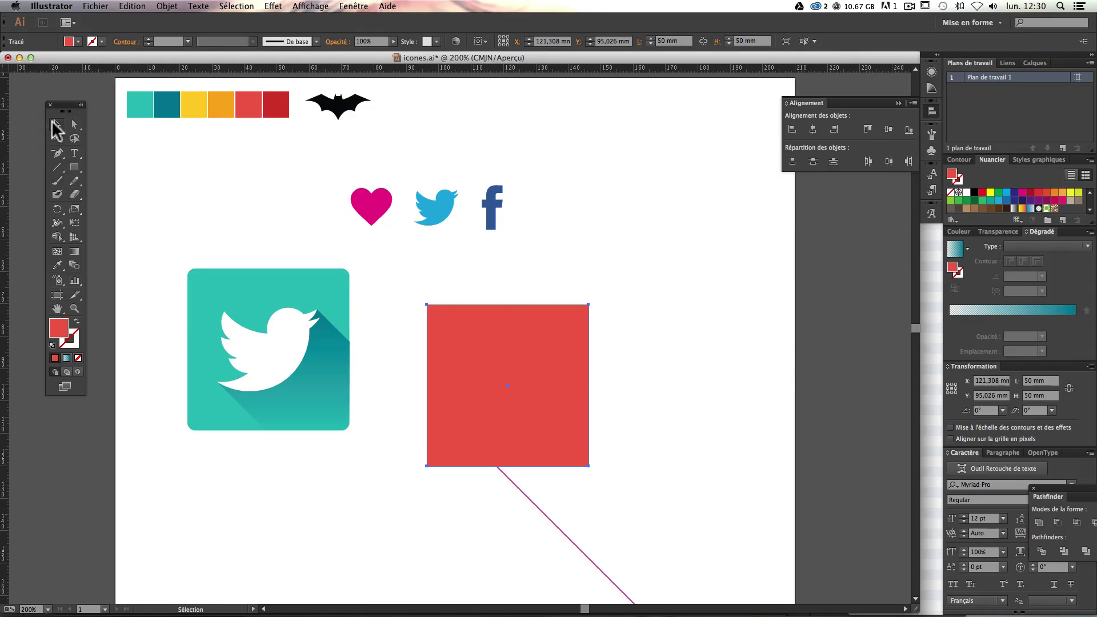
{"action": "left_click", "coordinate": [627, 283]}
{"action": "left_click_drag", "start_coordinate": [460, 373], "coordinate": [426, 330]}
{"action": "left_click", "coordinate": [389, 335], "text": "shift"}
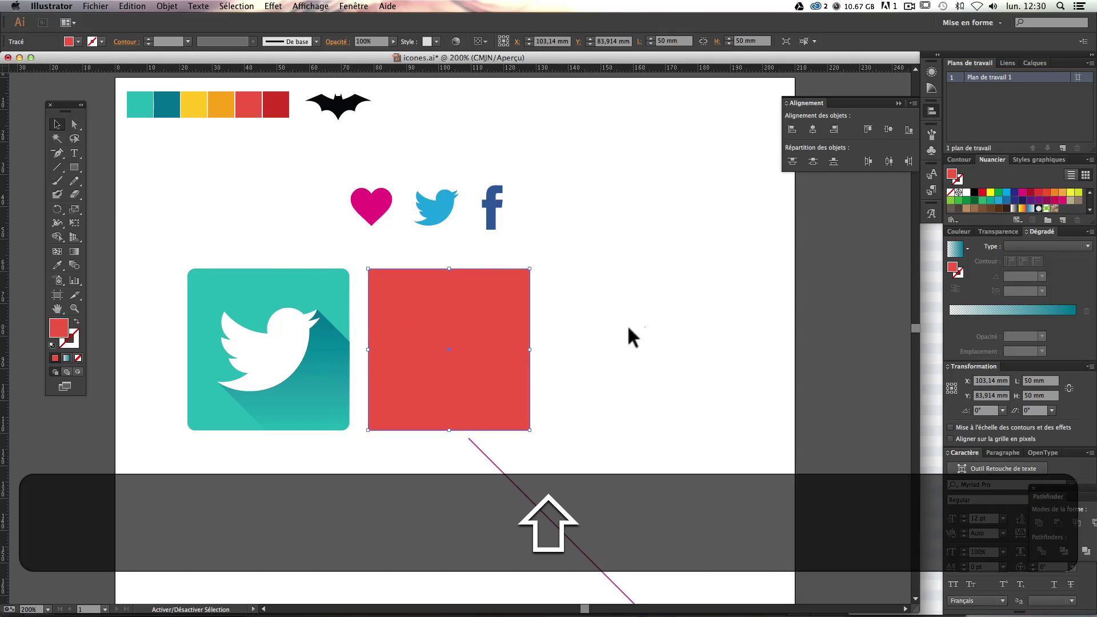
{"action": "left_click", "coordinate": [629, 335]}
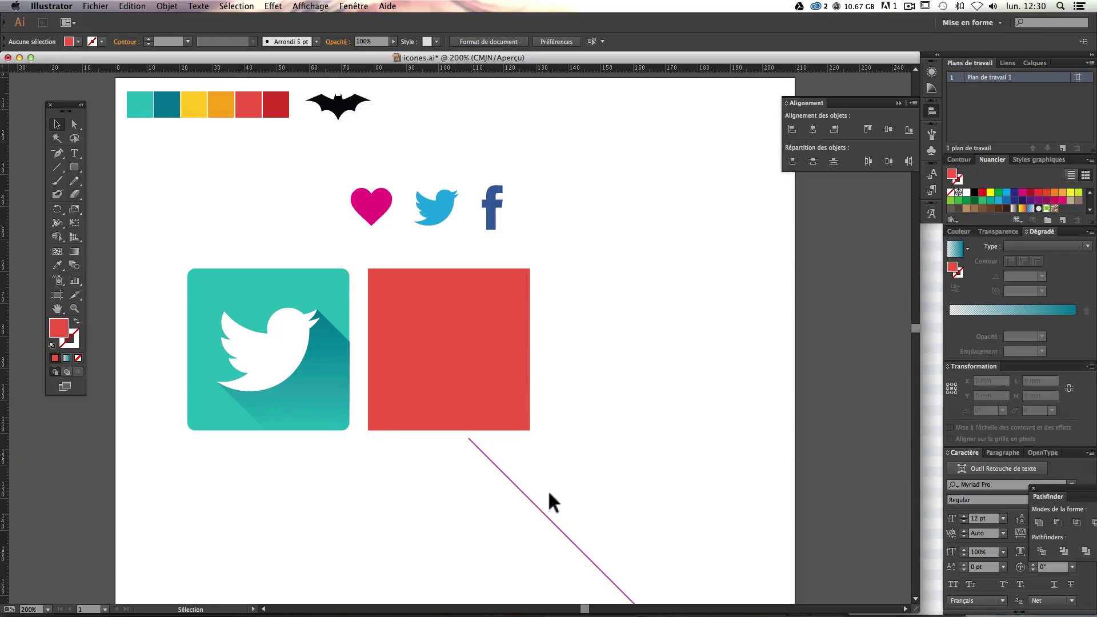
{"action": "left_click_drag", "start_coordinate": [522, 489], "coordinate": [445, 523]}
Step: Add a vertical and a horizontal ruler guide crossing at the red square's centre
{"action": "left_click", "coordinate": [483, 366]}
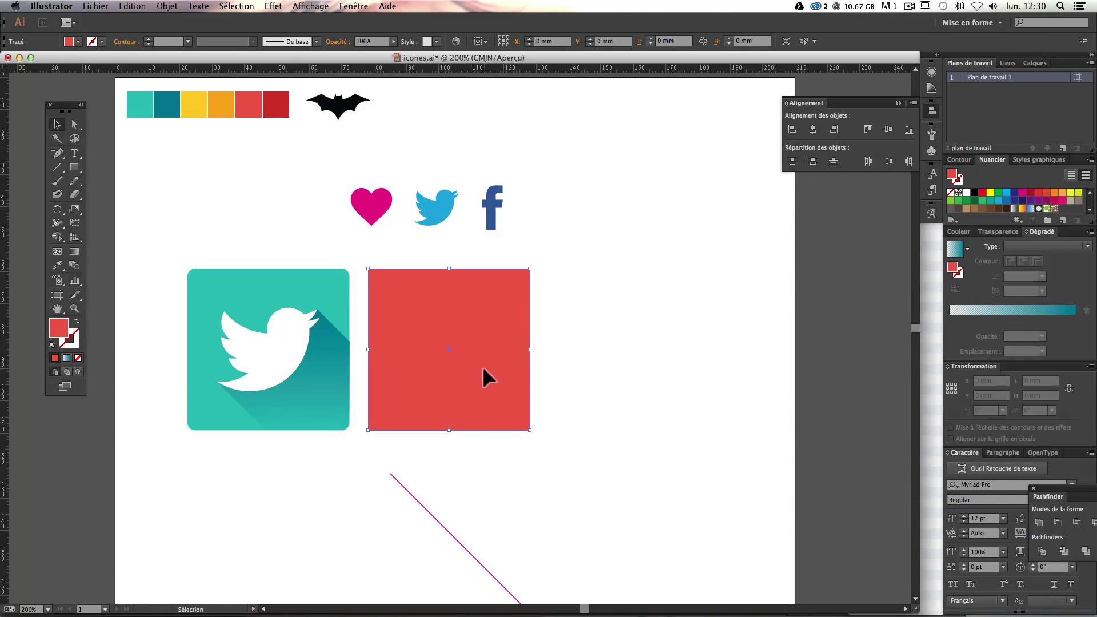
{"action": "left_click_drag", "start_coordinate": [7, 429], "coordinate": [449, 298]}
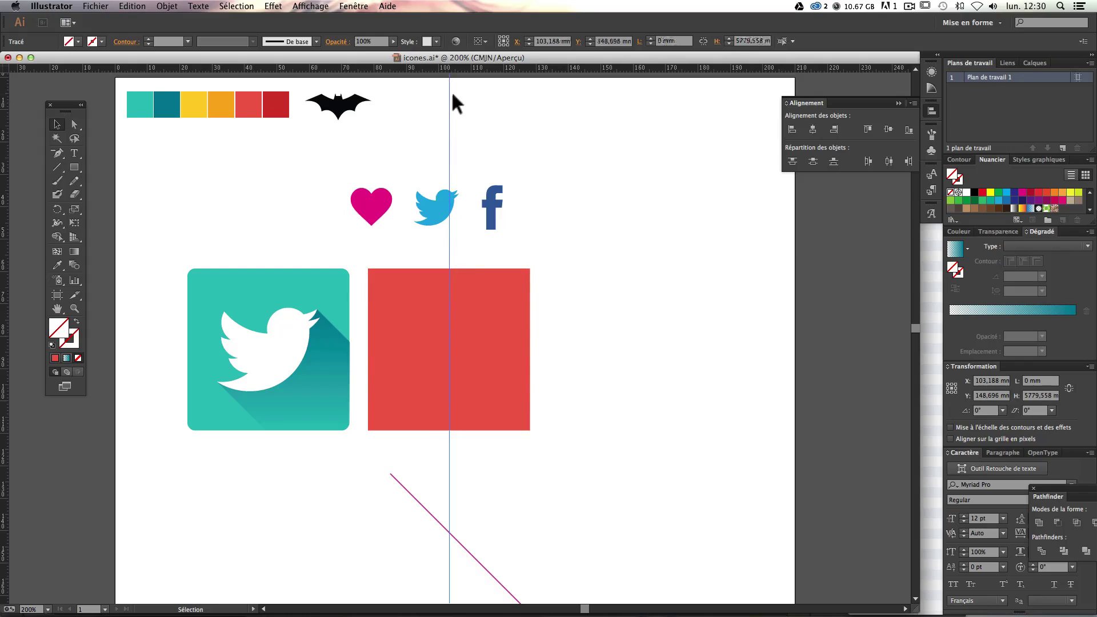
{"action": "left_click", "coordinate": [483, 293]}
{"action": "left_click_drag", "start_coordinate": [483, 69], "coordinate": [479, 349]}
Step: Paste a copy of the blue Facebook "f" onto the red square and fill it with white
{"action": "left_click", "coordinate": [490, 204]}
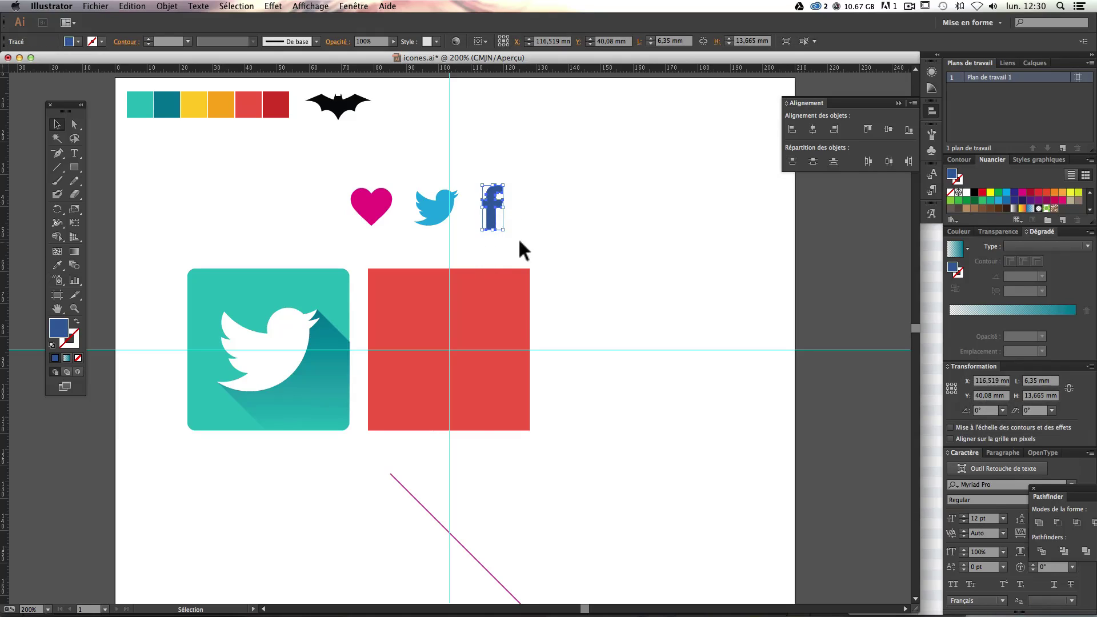
{"action": "left_click", "coordinate": [518, 239]}
{"action": "left_click", "coordinate": [491, 214]}
{"action": "key", "text": "super+c"}
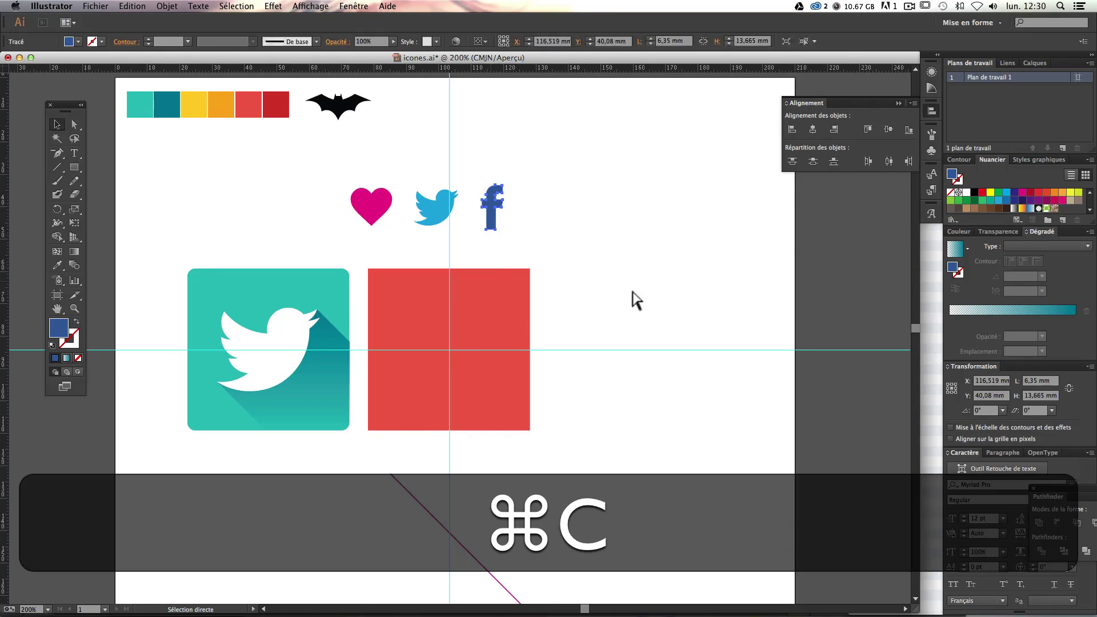
{"action": "key", "text": "super+v"}
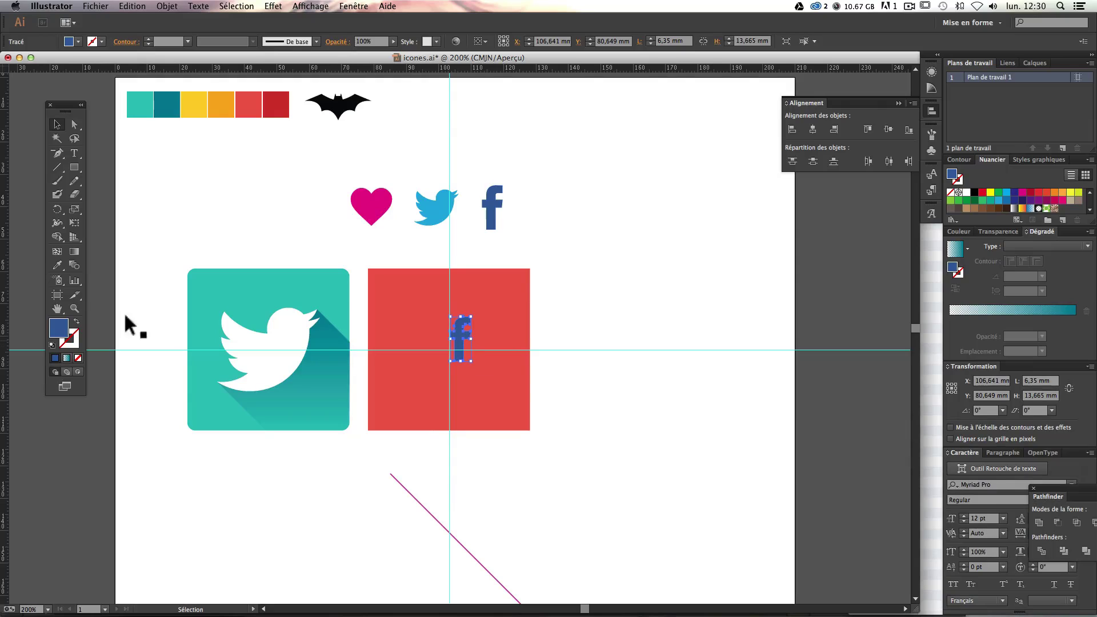
{"action": "left_click", "coordinate": [967, 193]}
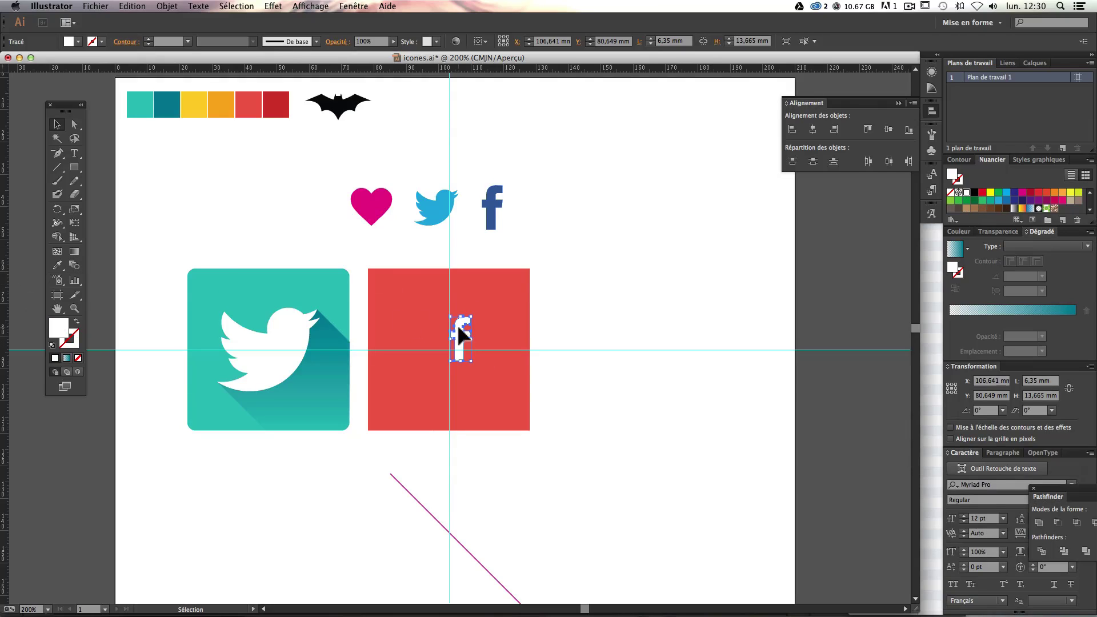
Step: Enlarge the white "f" proportionally to about 12 × 26 mm, matching the Twitter bird's height, and place it on the red square
{"action": "left_click_drag", "start_coordinate": [457, 331], "coordinate": [277, 317]}
{"action": "left_click_drag", "start_coordinate": [271, 356], "coordinate": [176, 395]}
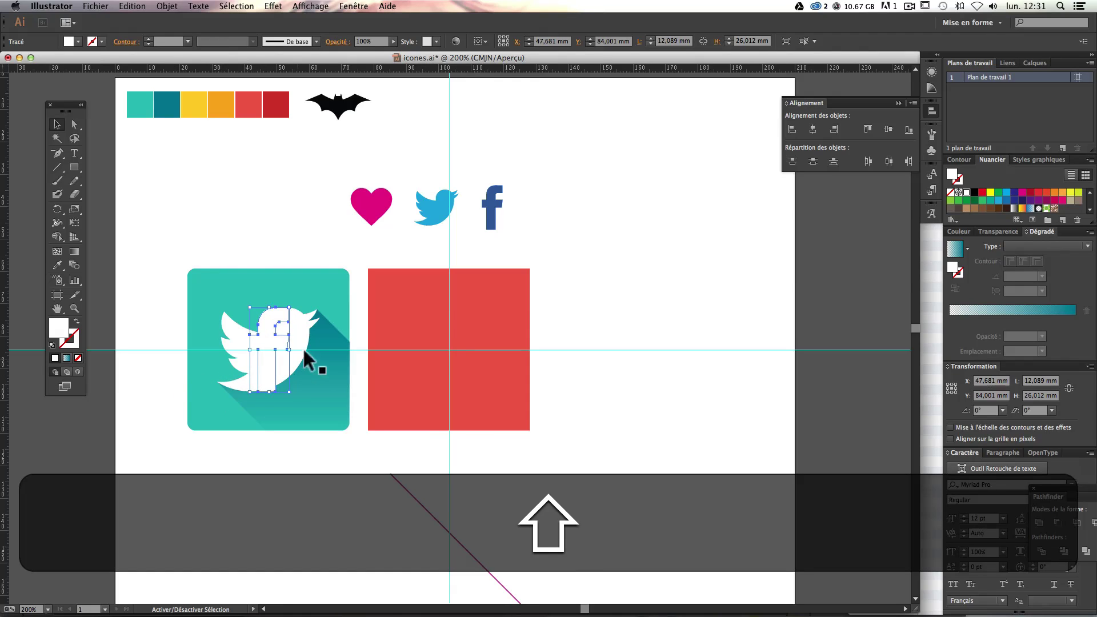
{"action": "left_click_drag", "start_coordinate": [268, 316], "coordinate": [447, 323]}
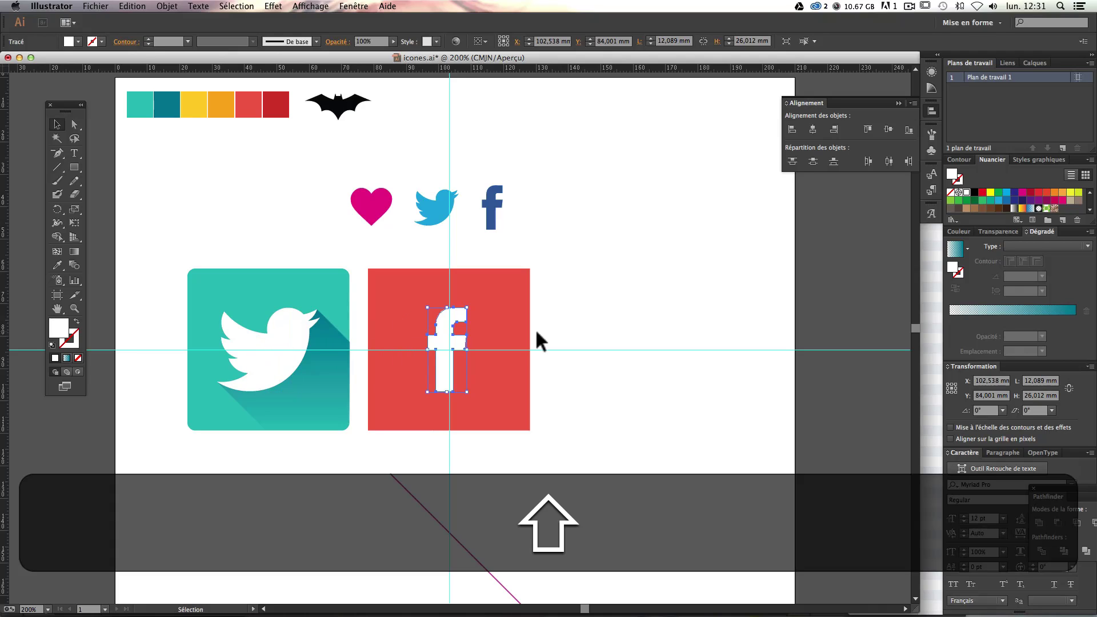
Step: Nudge the white "f" in small increments to centre it on the crossing guides
{"action": "key", "text": "Right"}
{"action": "key", "text": "Down"}
{"action": "key", "text": "Up"}
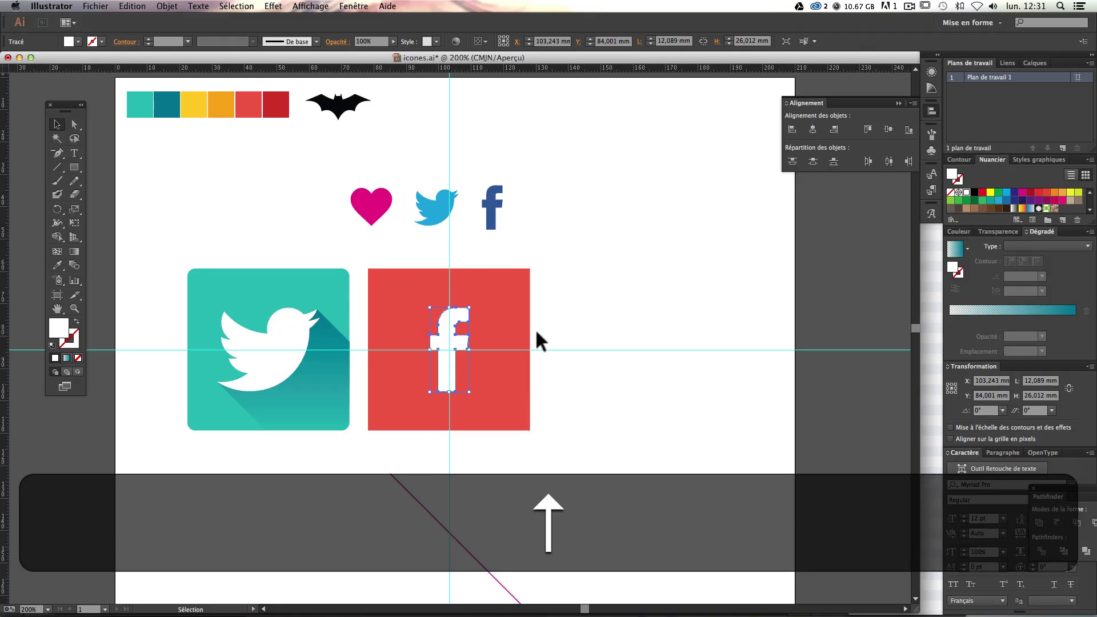
{"action": "key", "text": "Right"}
{"action": "key", "text": "Left"}
{"action": "key", "text": "Up"}
{"action": "key", "text": "Left"}
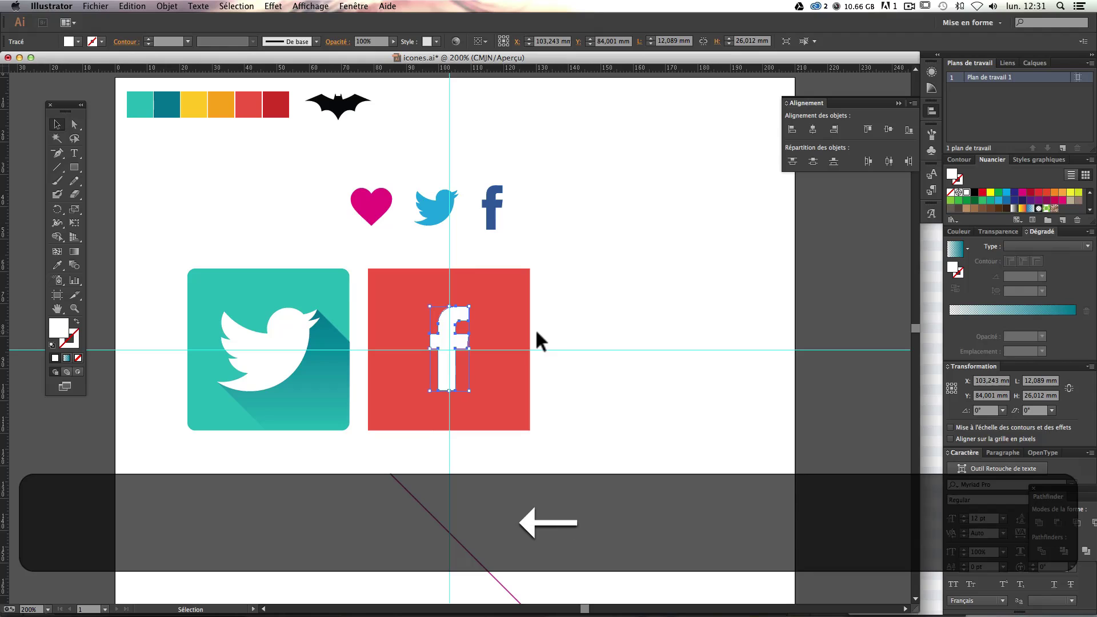
{"action": "key", "text": "Down"}
{"action": "key", "text": "Right"}
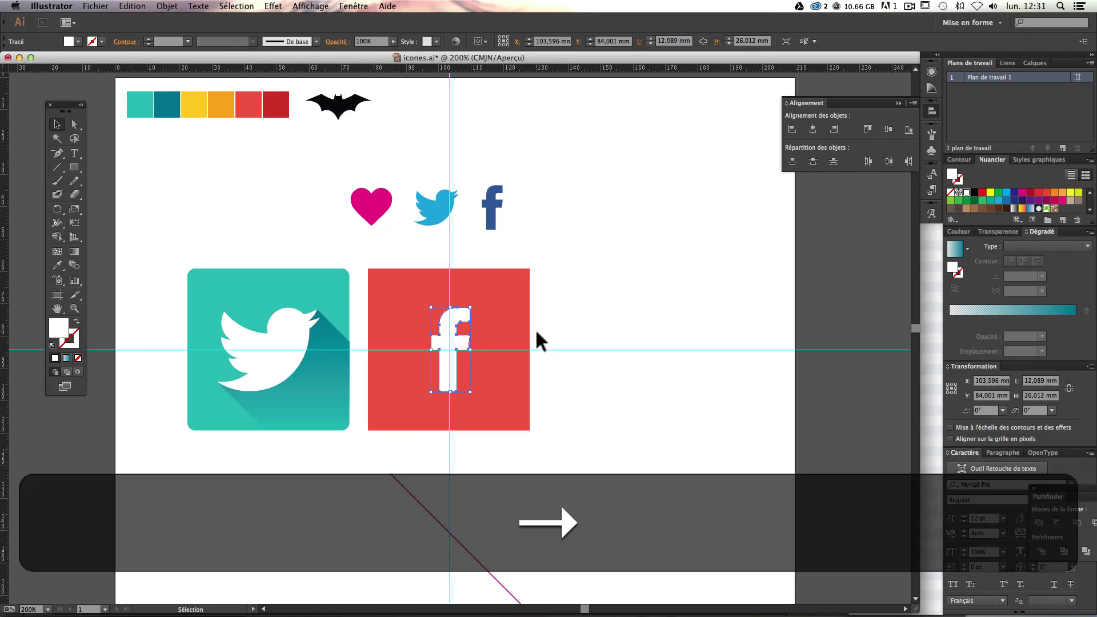
Step: Delete the horizontal and vertical guides crossing the red square
{"action": "left_click", "coordinate": [604, 307]}
{"action": "left_click_drag", "start_coordinate": [602, 303], "coordinate": [643, 458]}
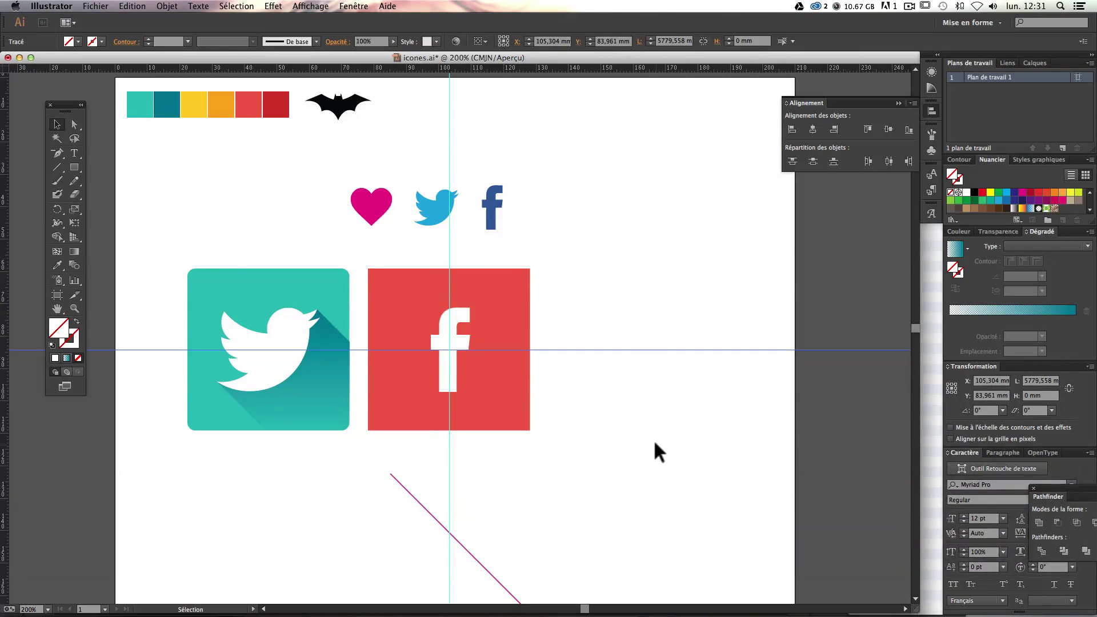
{"action": "key", "text": "BackSpace"}
{"action": "left_click_drag", "start_coordinate": [465, 274], "coordinate": [396, 244]}
{"action": "key", "text": "BackSpace"}
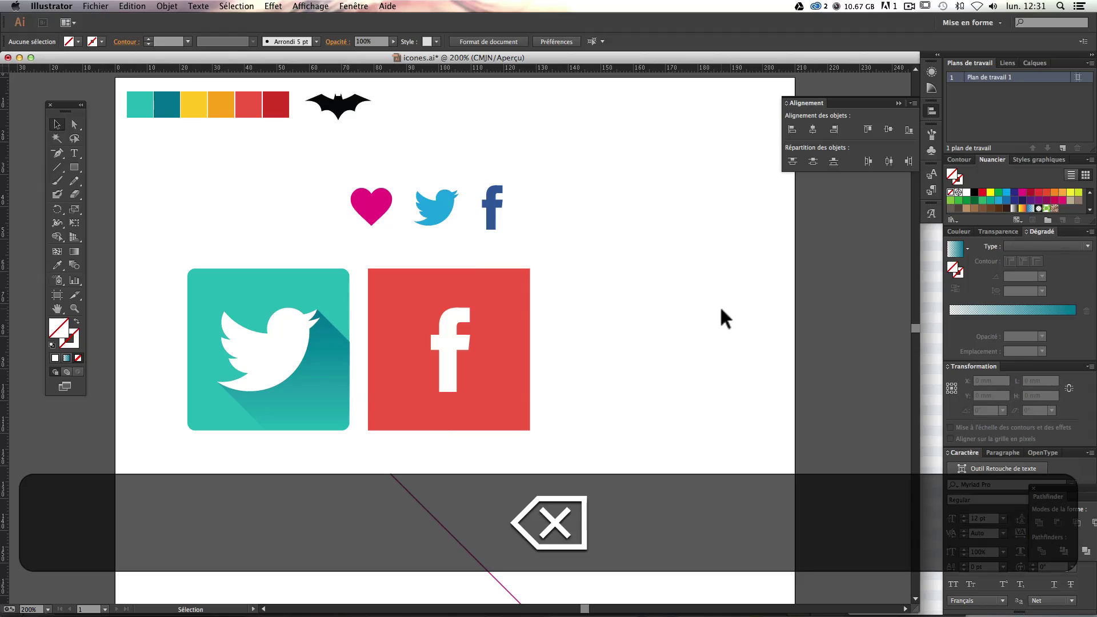
Step: Move the magenta diagonal line so its upper end meets the lower-left corner of the "f" stem
{"action": "key", "text": "super+plus"}
{"action": "key", "text": "space"}
{"action": "left_click_drag", "start_coordinate": [446, 517], "coordinate": [429, 369]}
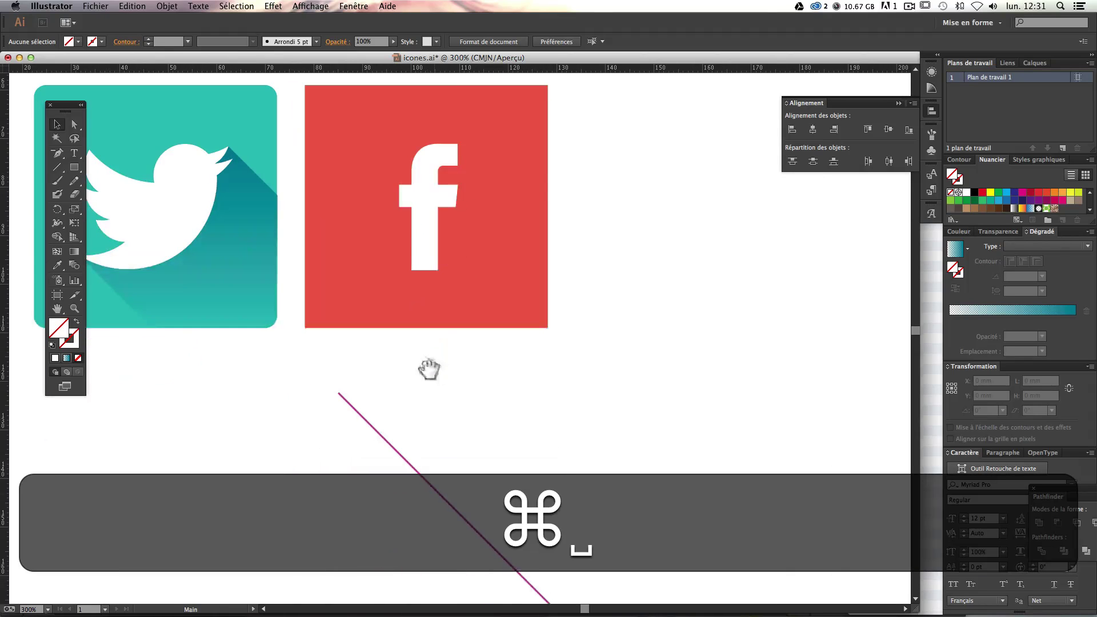
{"action": "key", "text": "super+plus"}
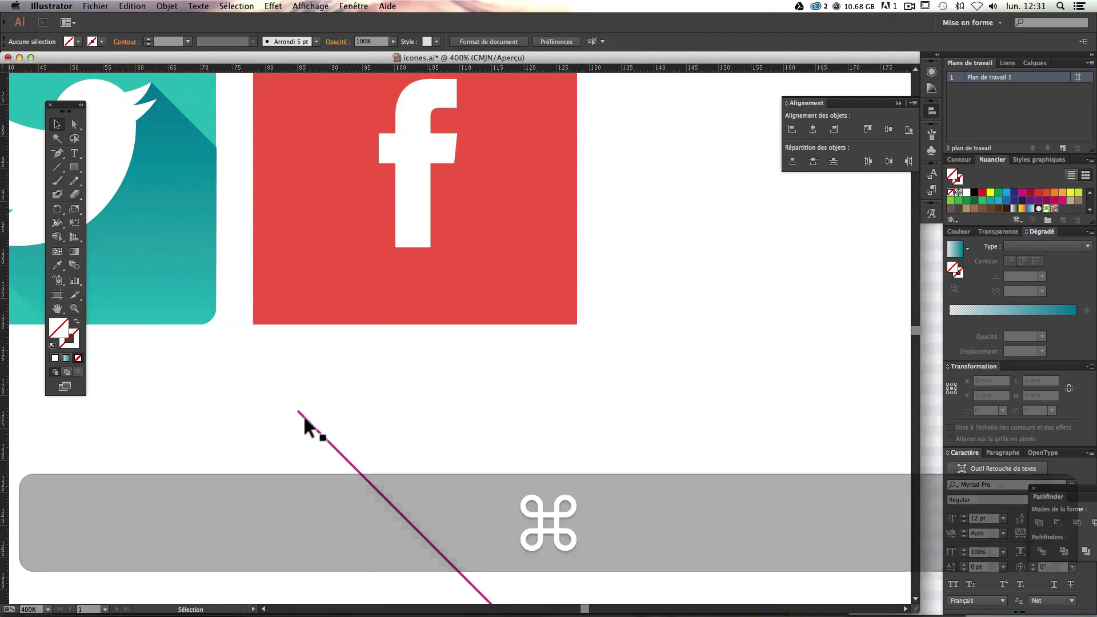
{"action": "left_click_drag", "start_coordinate": [318, 384], "coordinate": [403, 256]}
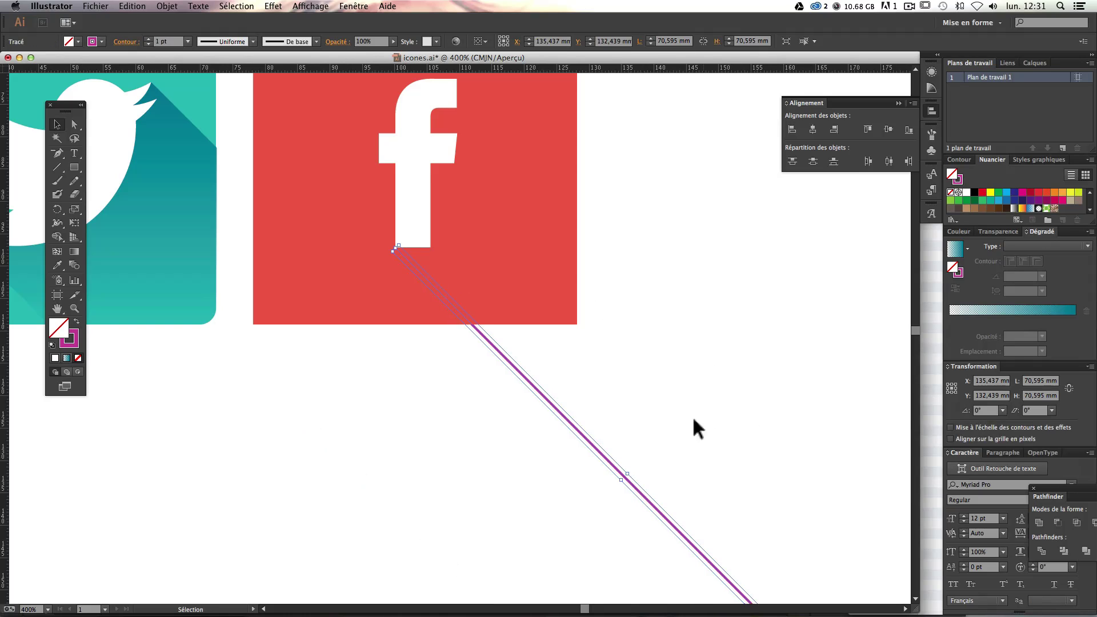
Step: Bring the magenta diagonal line in front of the red square and deselect it
{"action": "scroll", "coordinate": [663, 416], "scroll_direction": "up", "scroll_amount": 3}
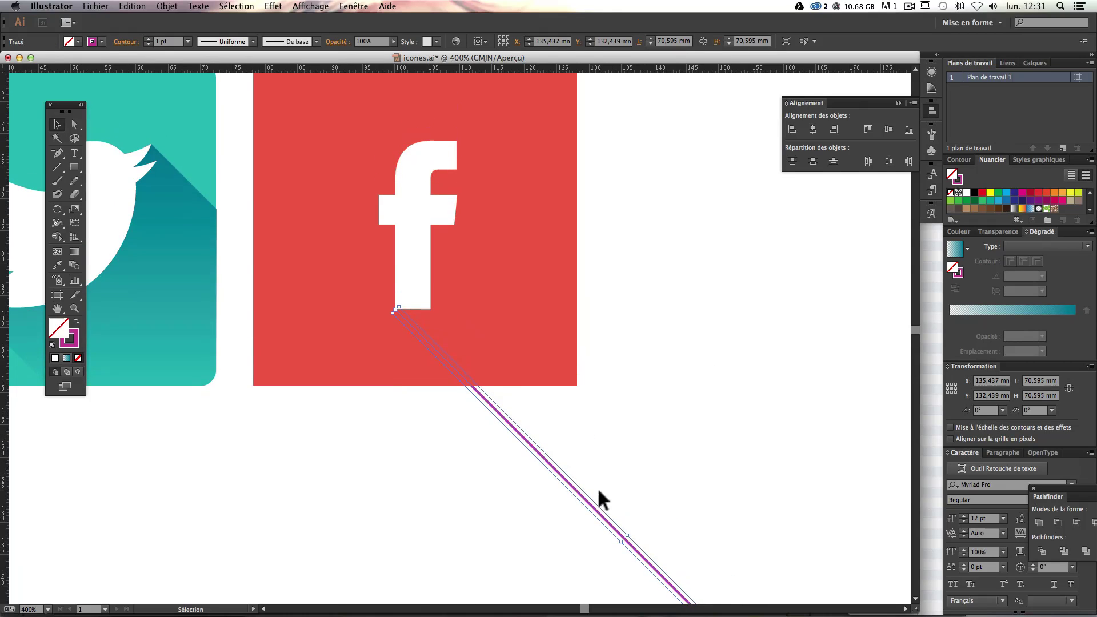
{"action": "left_click", "coordinate": [166, 7]}
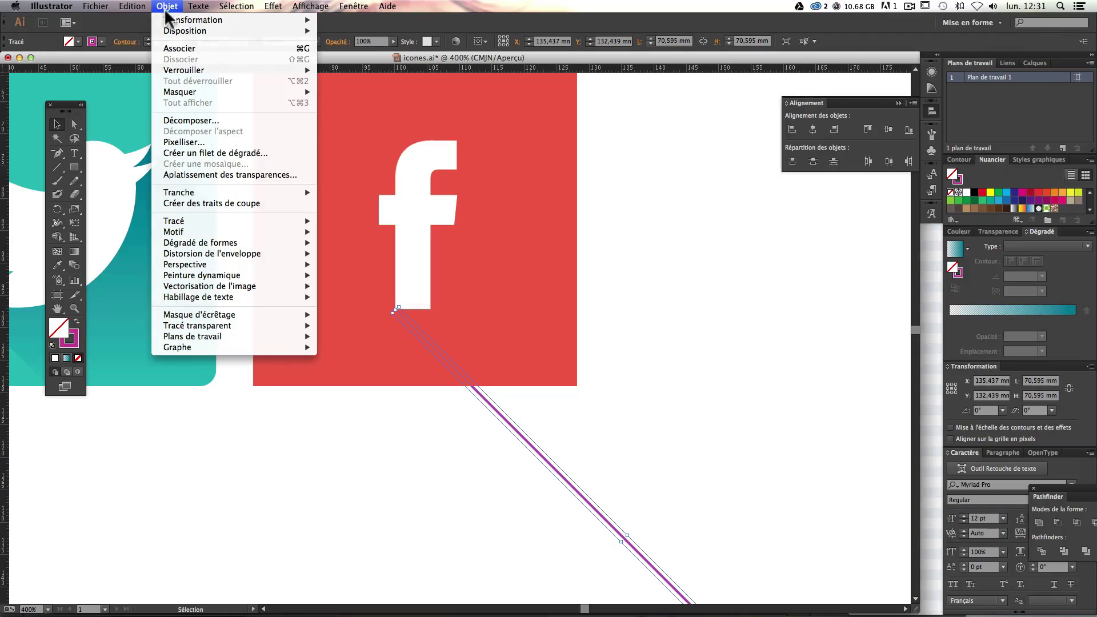
{"action": "mouse_move", "coordinate": [283, 30]}
{"action": "left_click", "coordinate": [381, 32]}
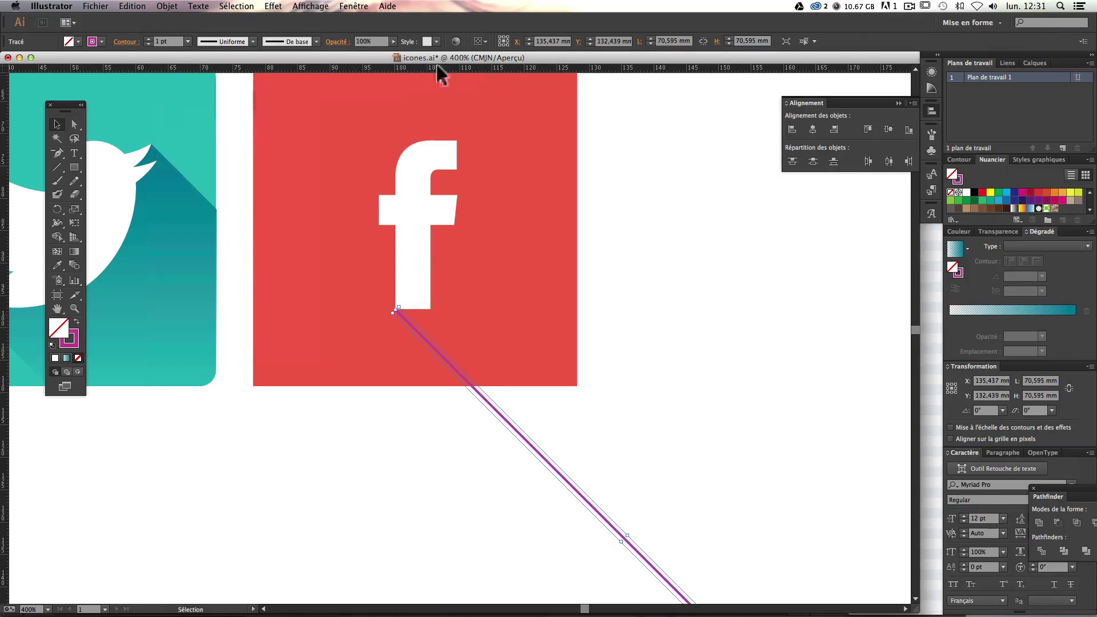
{"action": "left_click", "coordinate": [684, 337]}
Step: Duplicate the diagonal line so the copy starts at the lower-left corner of the "f" crossbar
{"action": "scroll", "coordinate": [660, 377], "scroll_direction": "down", "scroll_amount": 3}
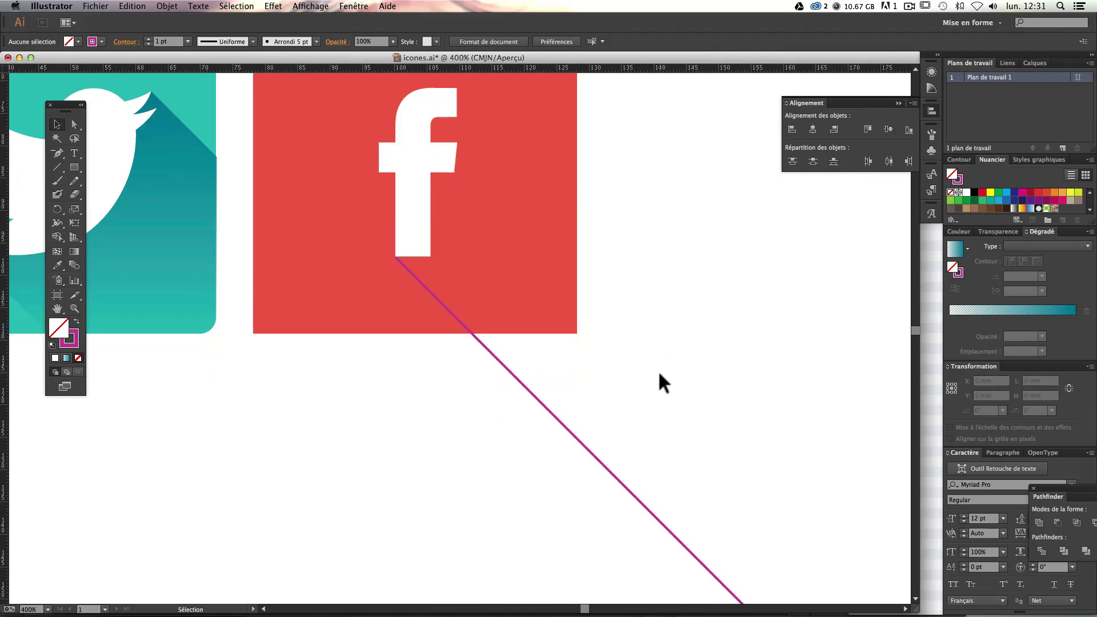
{"action": "scroll", "coordinate": [660, 382], "scroll_direction": "up", "scroll_amount": 4}
{"action": "left_click_drag", "start_coordinate": [431, 357], "coordinate": [416, 277]}
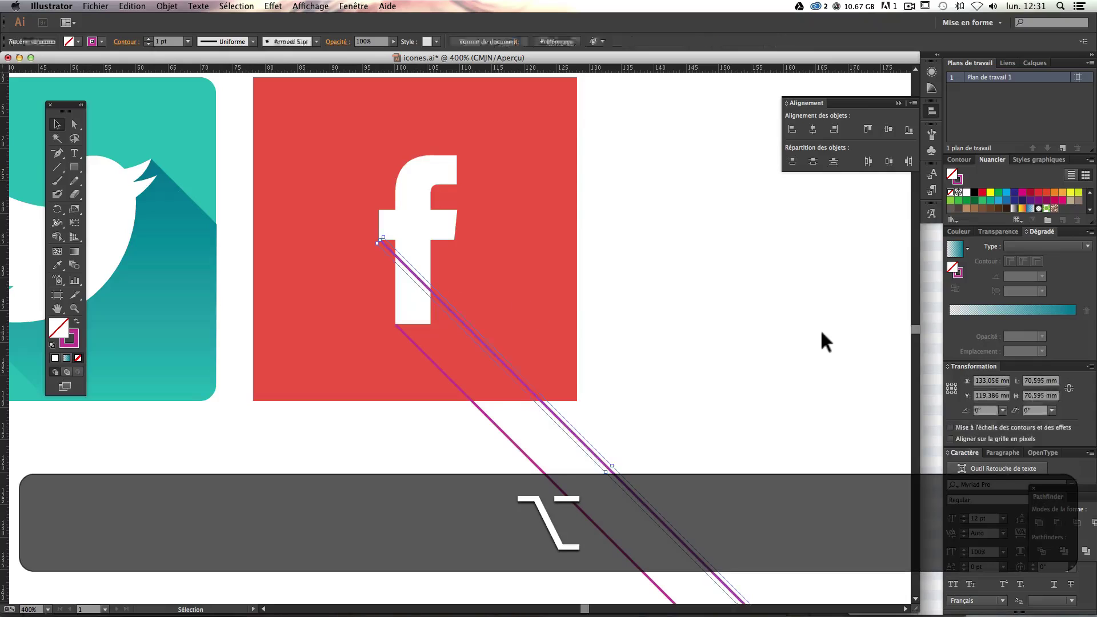
Step: Bring the white "f" in front of the magenta diagonal lines and deselect it
{"action": "key", "text": "super+plus"}
{"action": "key", "text": "super+plus"}
{"action": "key", "text": "super+plus"}
{"action": "scroll", "coordinate": [295, 295], "scroll_direction": "up", "scroll_amount": 3}
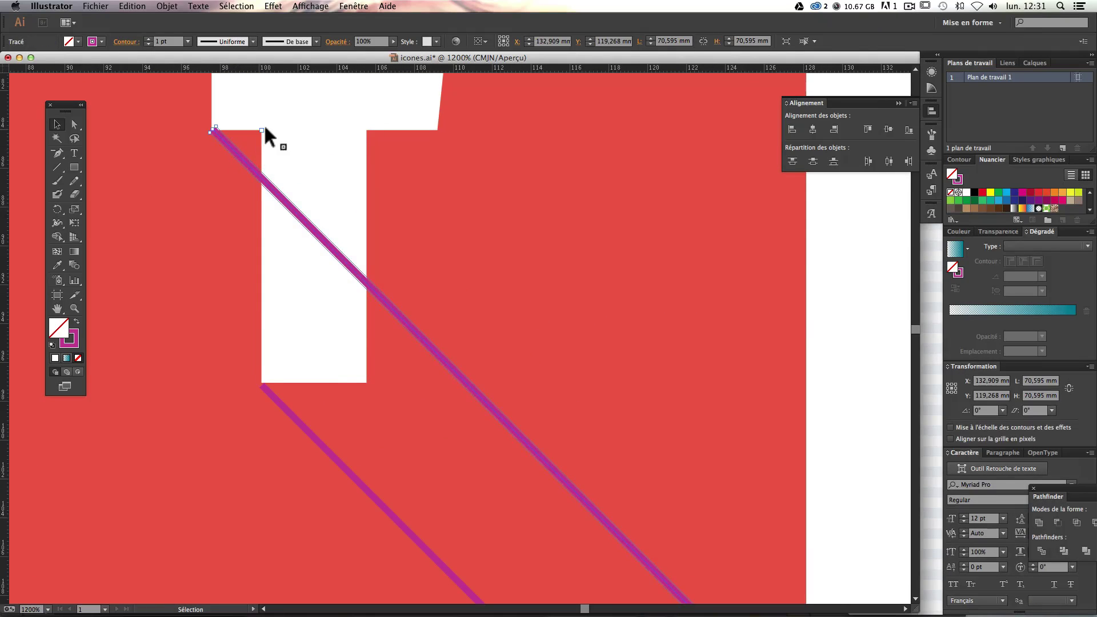
{"action": "left_click", "coordinate": [279, 110]}
{"action": "scroll", "coordinate": [352, 228], "scroll_direction": "up", "scroll_amount": 2}
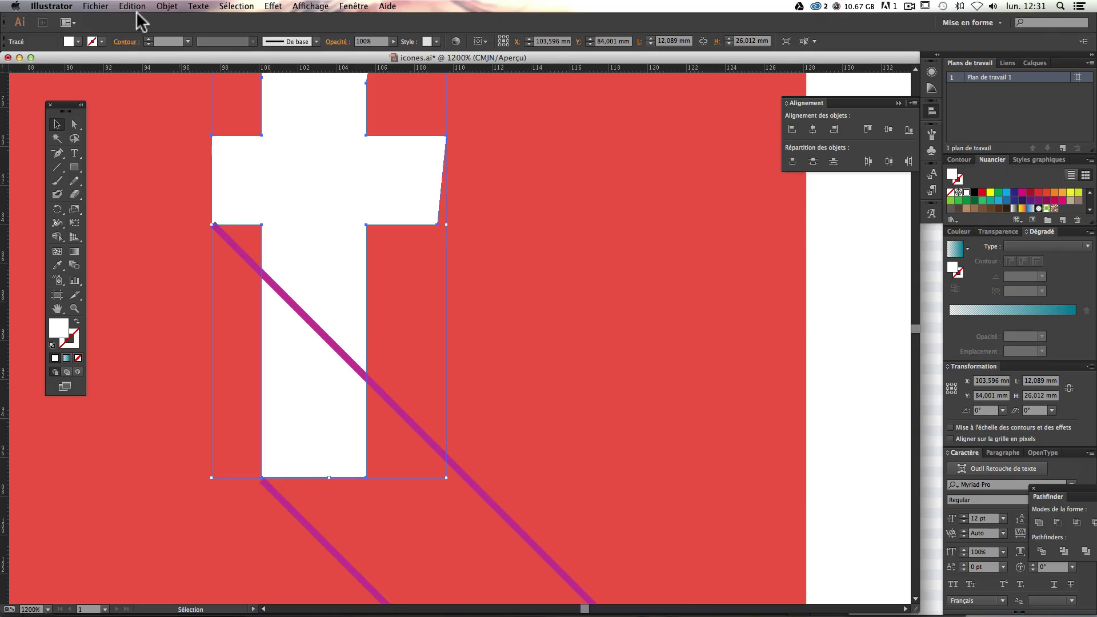
{"action": "left_click", "coordinate": [167, 5]}
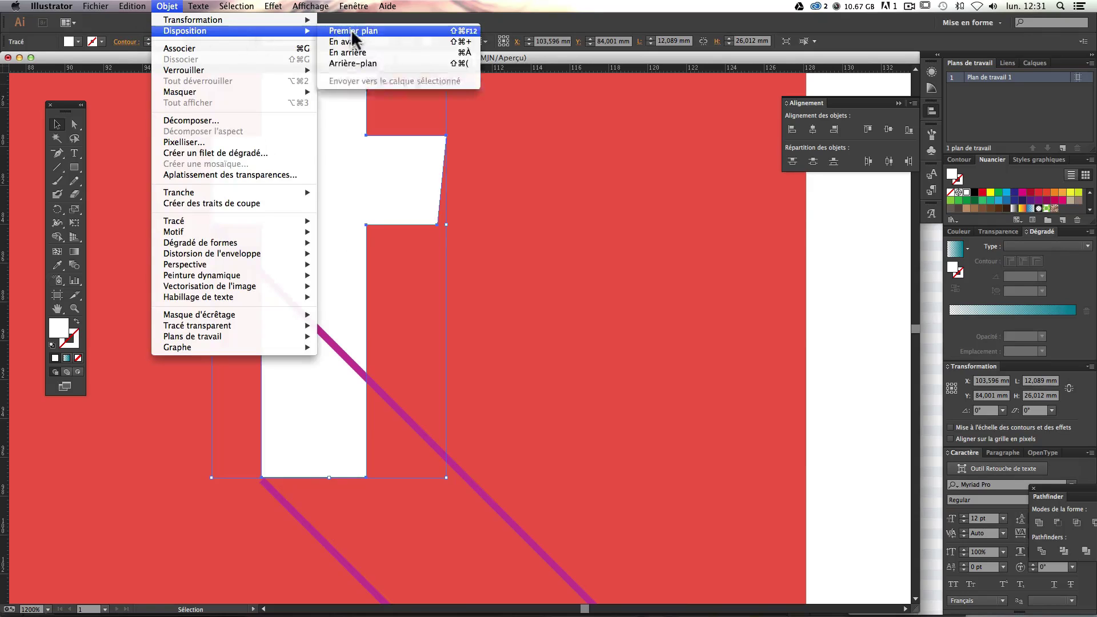
{"action": "left_click", "coordinate": [351, 30]}
{"action": "left_click", "coordinate": [857, 372]}
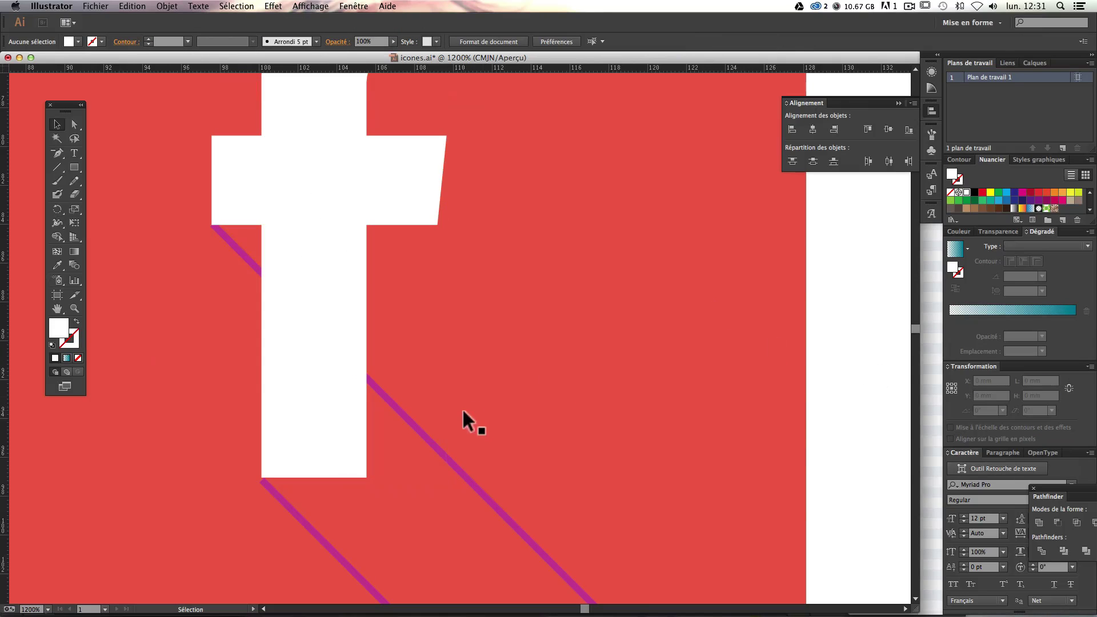
Step: Nudge the lower diagonal line so it starts exactly at the lower-left corner of the "f" stem
{"action": "left_click", "coordinate": [274, 490]}
{"action": "left_click", "coordinate": [869, 469]}
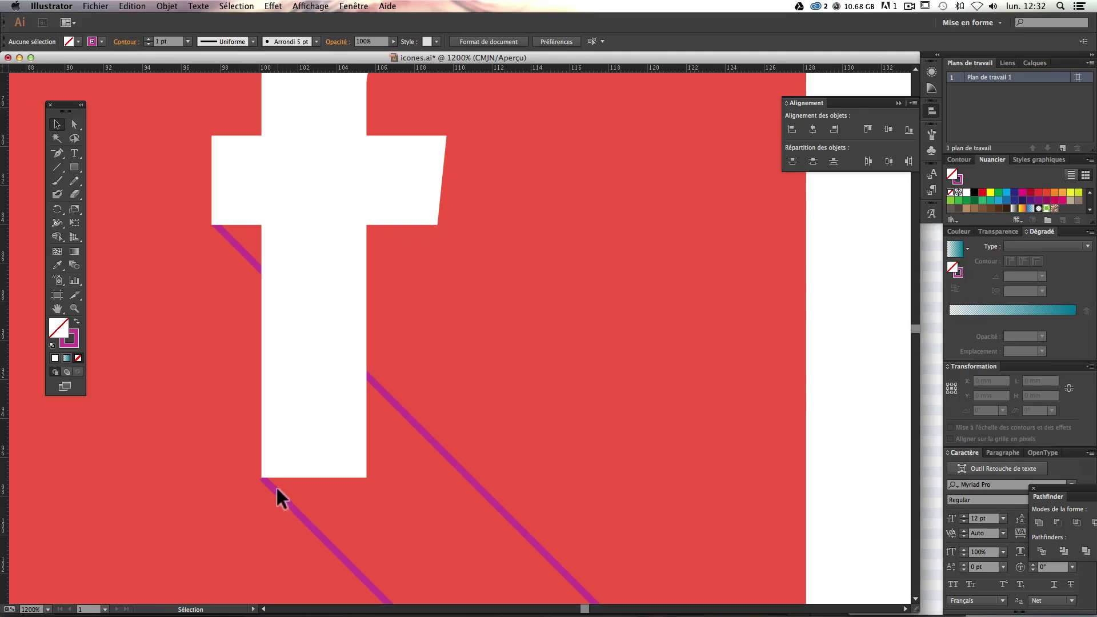
{"action": "key", "text": "super+z"}
{"action": "left_click", "coordinate": [822, 532]}
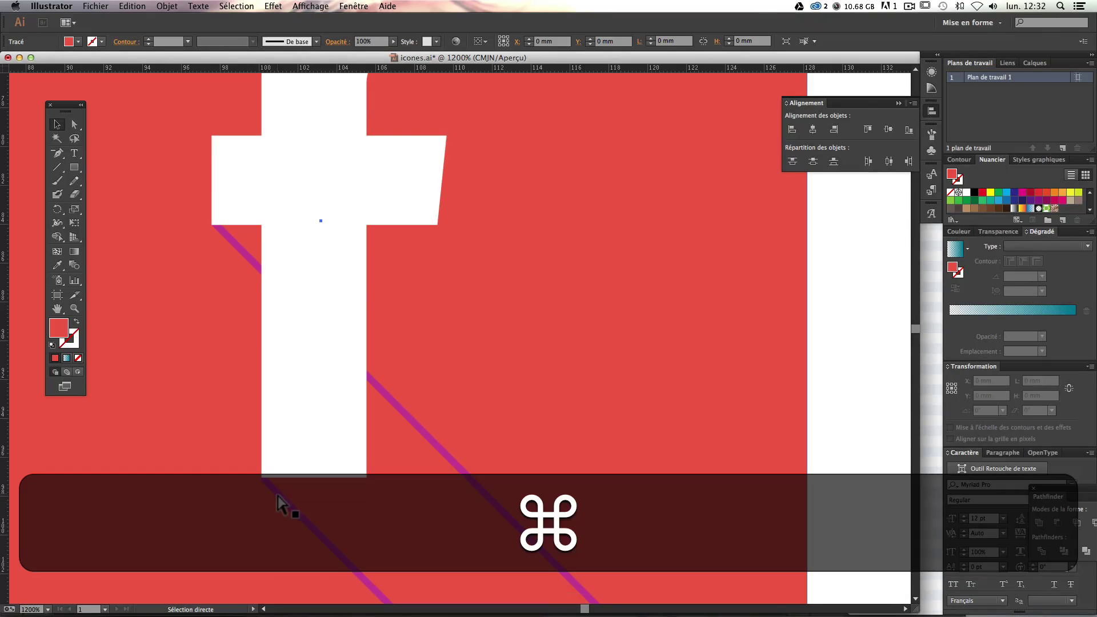
{"action": "key", "text": "super+z"}
{"action": "left_click", "coordinate": [284, 497]}
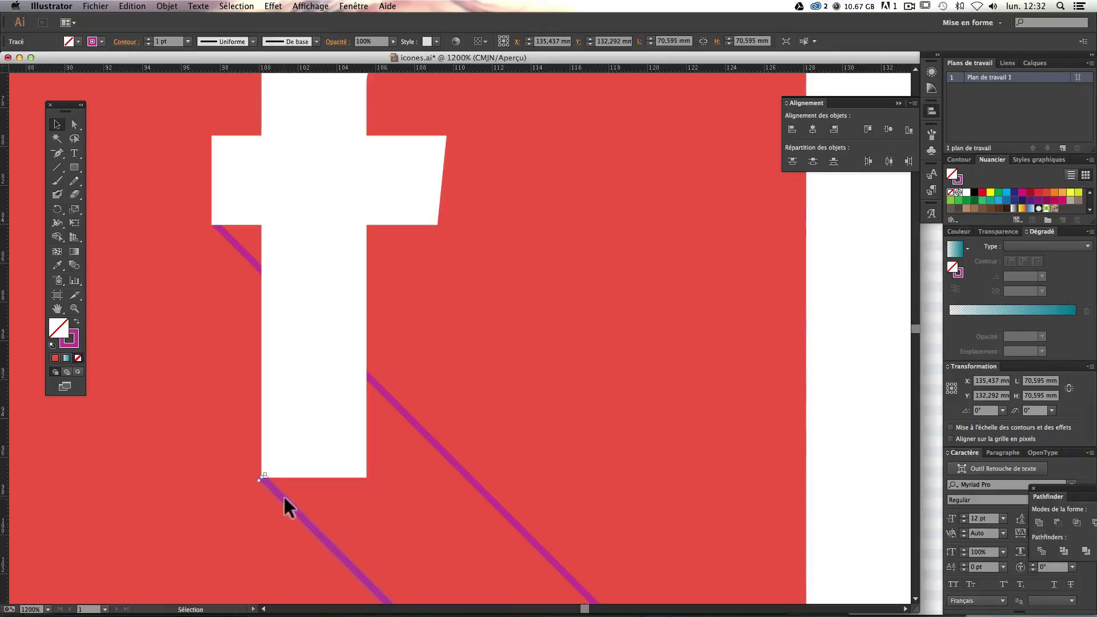
{"action": "left_click_drag", "start_coordinate": [284, 496], "coordinate": [294, 498]}
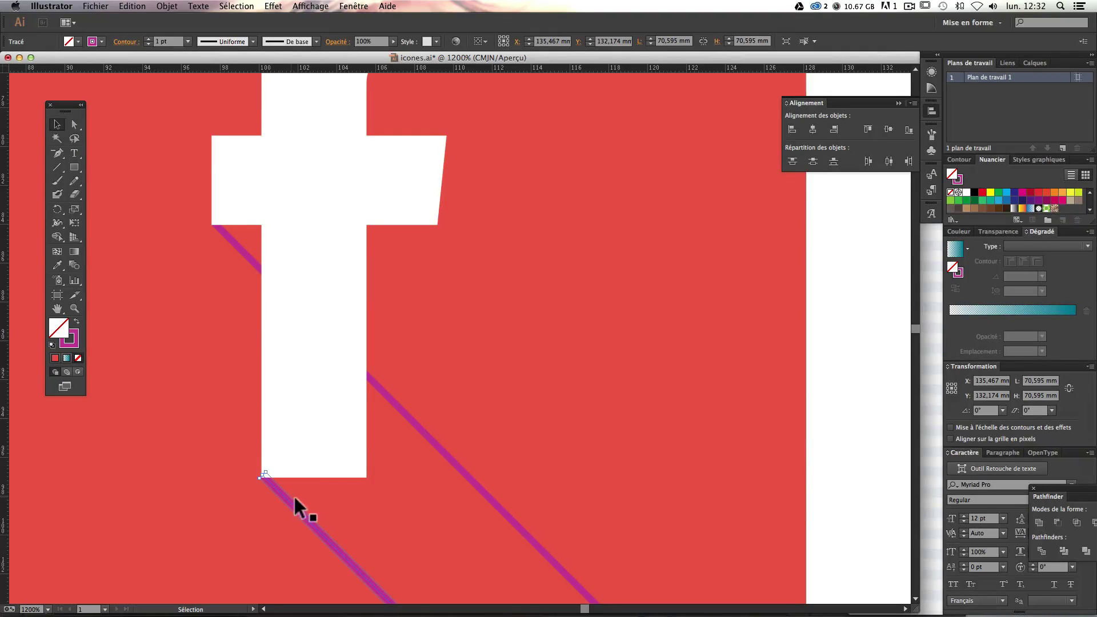
{"action": "left_click", "coordinate": [843, 490]}
Step: Duplicate the diagonal line so the copy starts at the upper-right corner of the "f" top arm
{"action": "scroll", "coordinate": [455, 394], "scroll_direction": "up", "scroll_amount": 3}
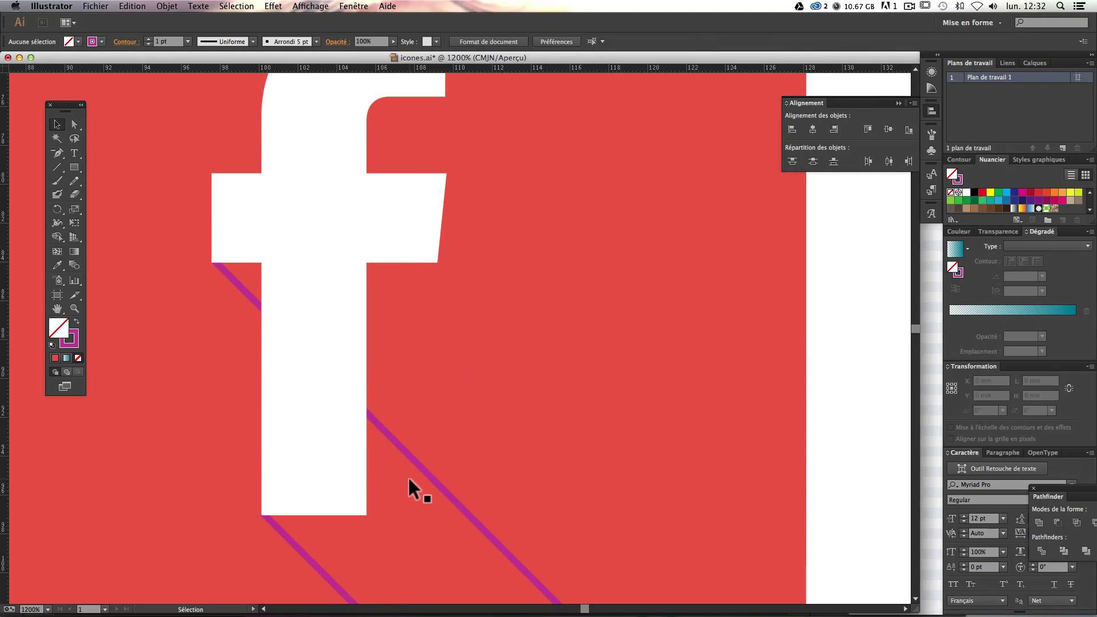
{"action": "scroll", "coordinate": [422, 444], "scroll_direction": "up", "scroll_amount": 10}
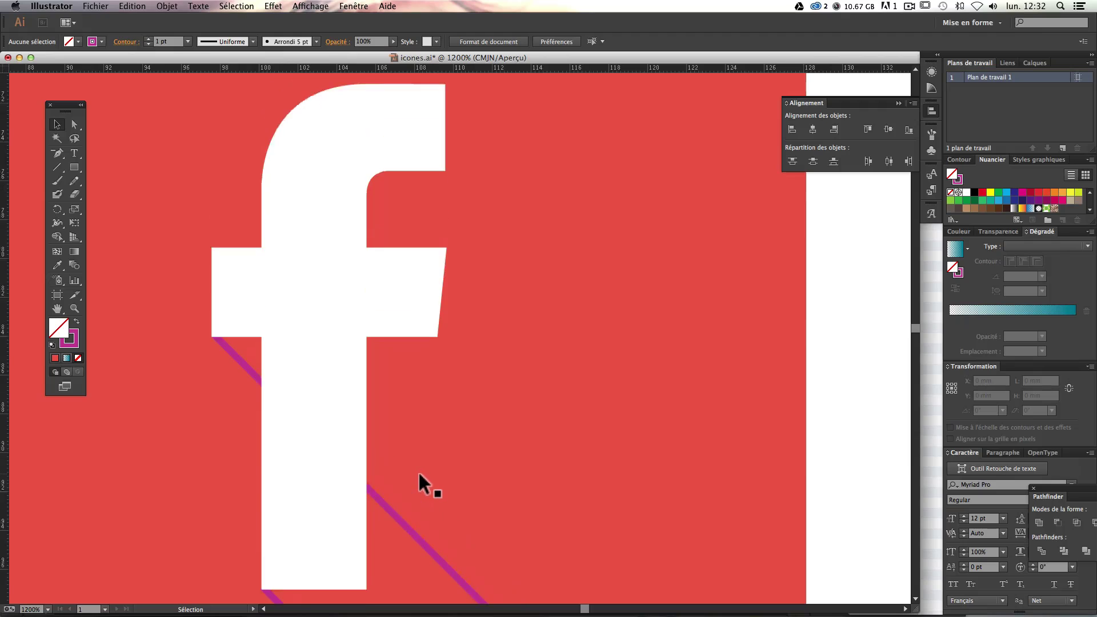
{"action": "scroll", "coordinate": [418, 474], "scroll_direction": "down", "scroll_amount": 3}
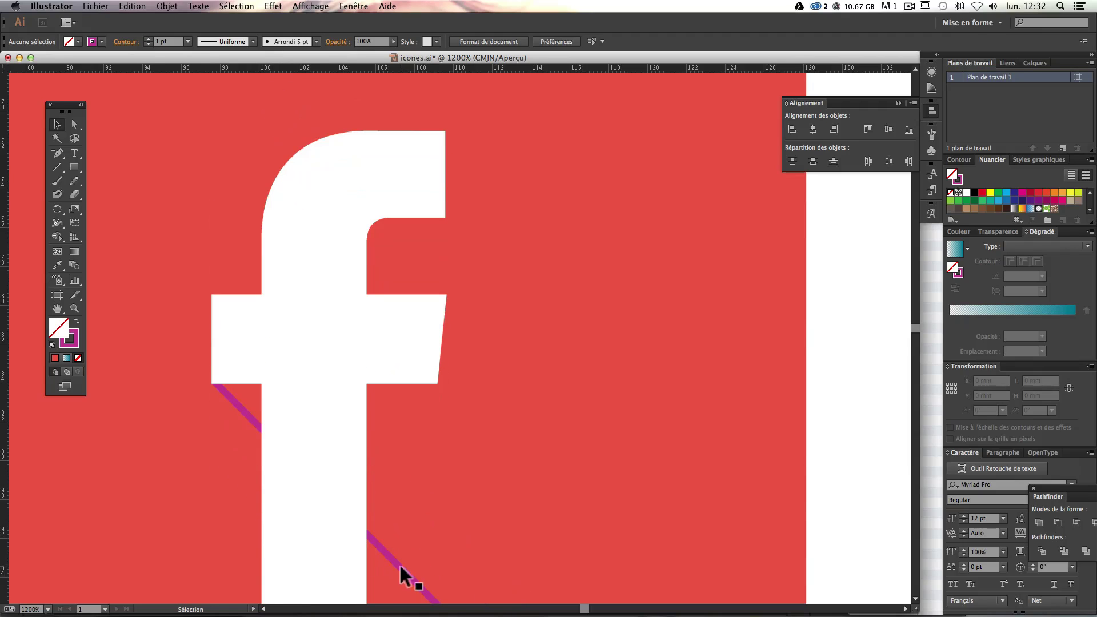
{"action": "left_click_drag", "start_coordinate": [404, 574], "coordinate": [630, 317]}
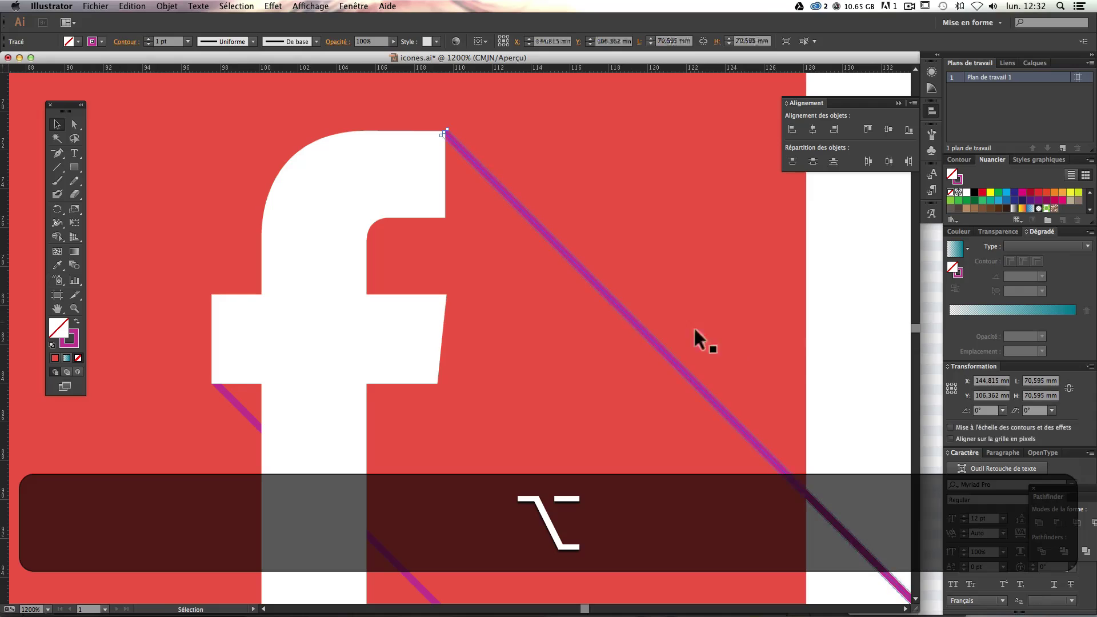
{"action": "left_click", "coordinate": [852, 363]}
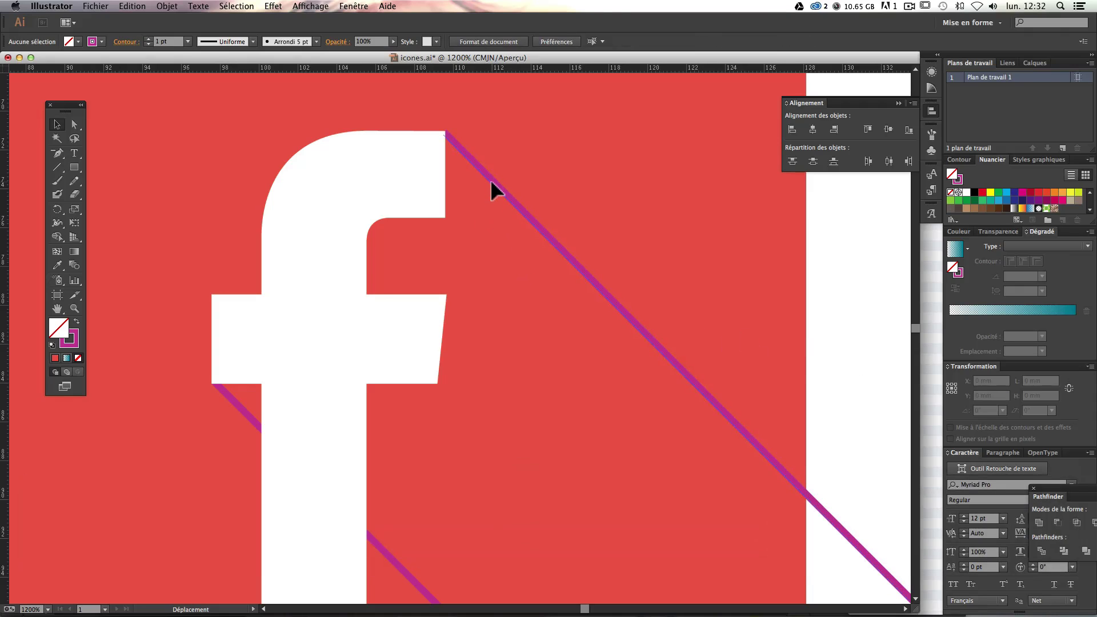
Step: Fine-tune the new diagonal line's position against the upper-right corner of the "f" and deselect it
{"action": "left_click", "coordinate": [492, 179]}
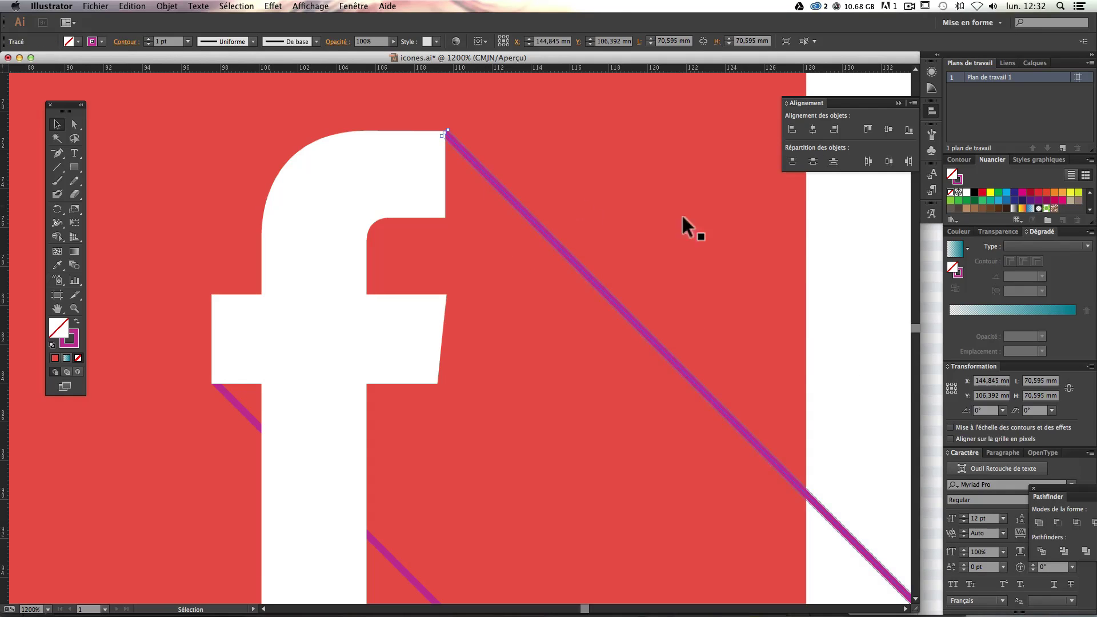
{"action": "left_click", "coordinate": [855, 263]}
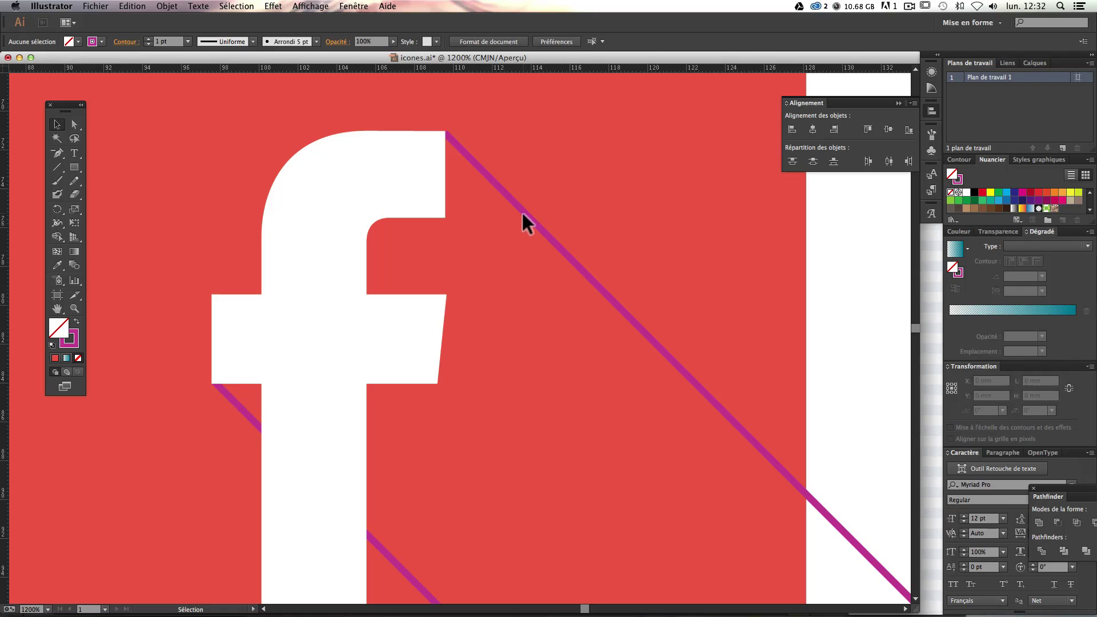
{"action": "key", "text": "super+z"}
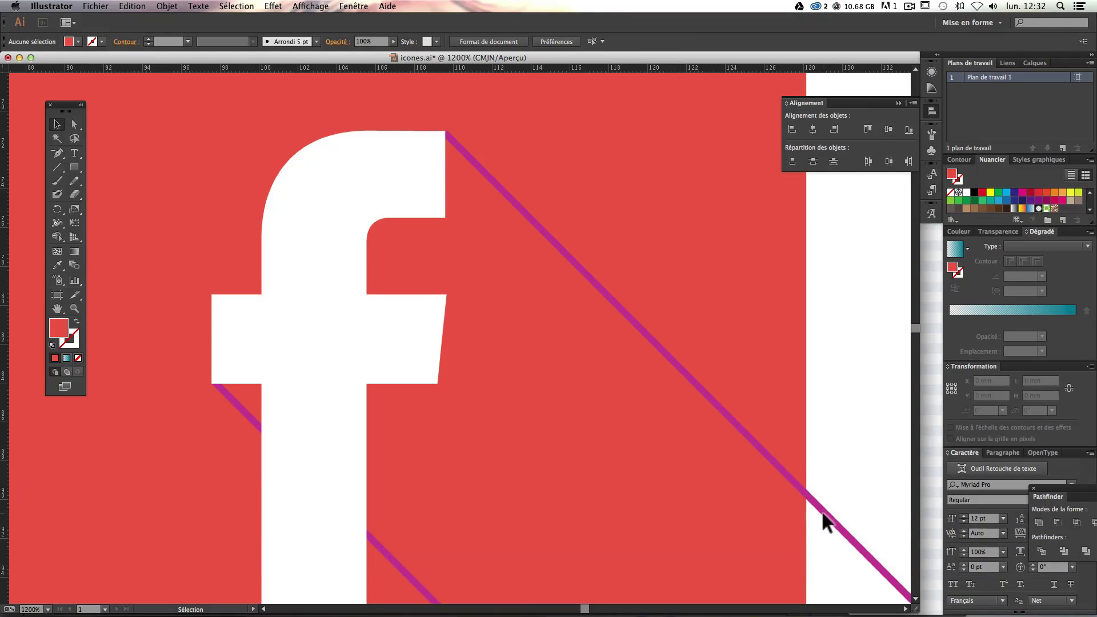
{"action": "left_click_drag", "start_coordinate": [821, 509], "coordinate": [821, 510]}
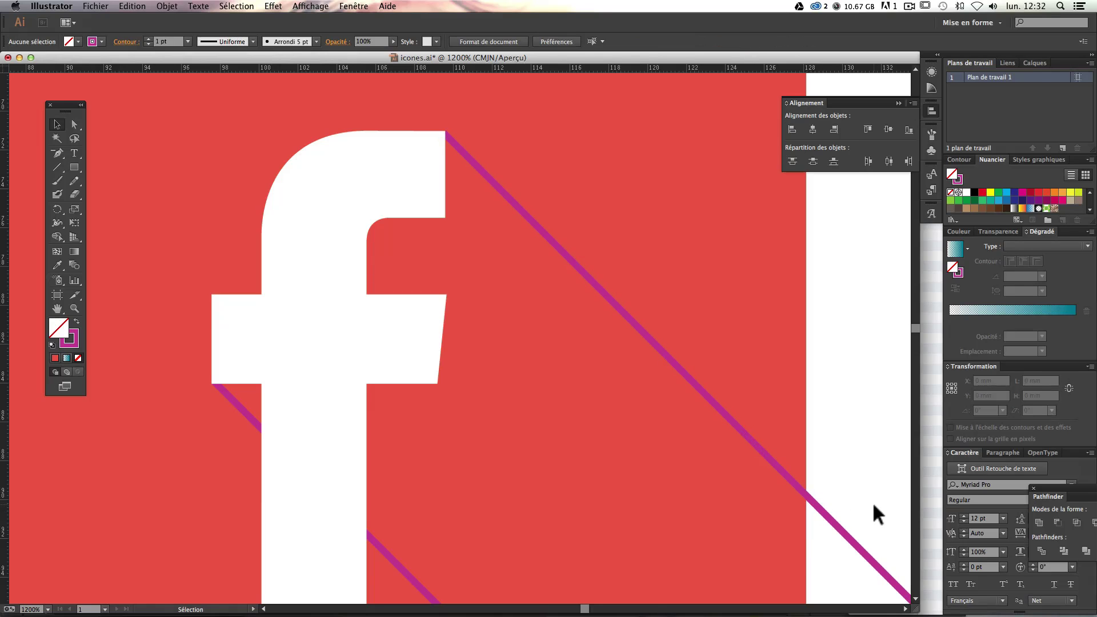
Step: Get the Pen tool ready for drawing the shadow shape with a green fill and no stroke
{"action": "key", "text": "super+minus"}
{"action": "key", "text": "super+minus"}
{"action": "key", "text": "super+minus"}
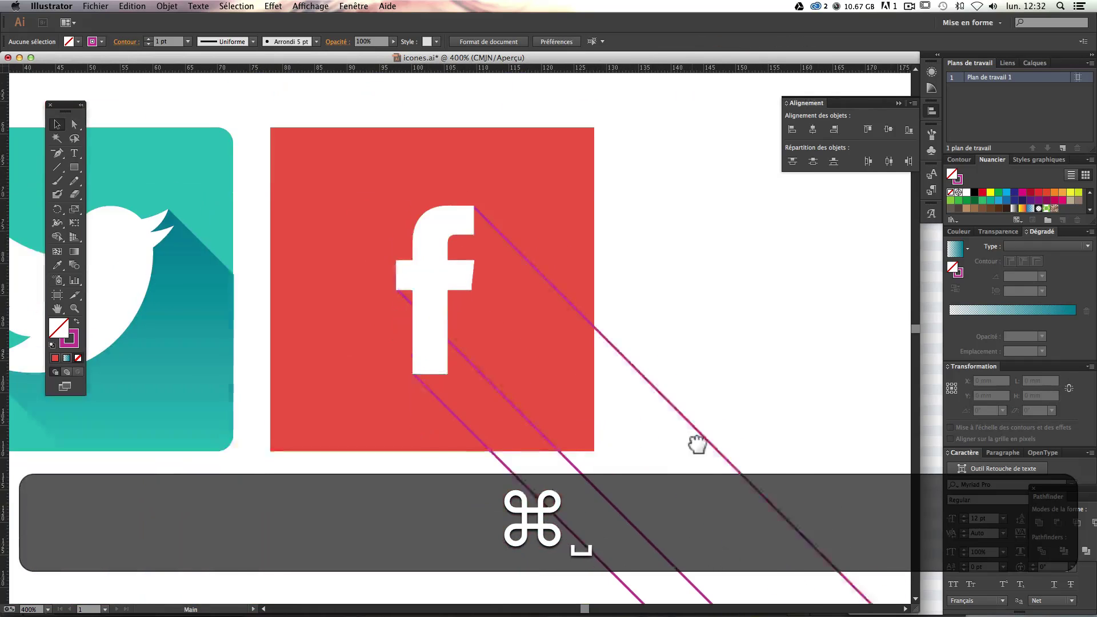
{"action": "scroll", "coordinate": [697, 445], "scroll_direction": "down", "scroll_amount": 5}
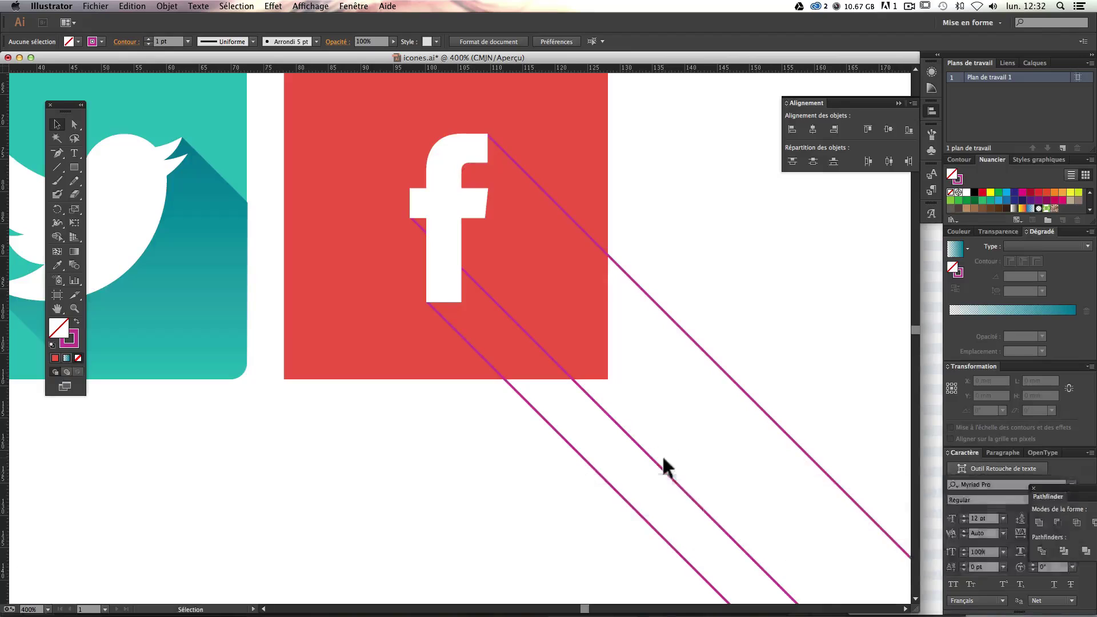
{"action": "key", "text": "super+plus"}
{"action": "scroll", "coordinate": [644, 453], "scroll_direction": "up", "scroll_amount": 5}
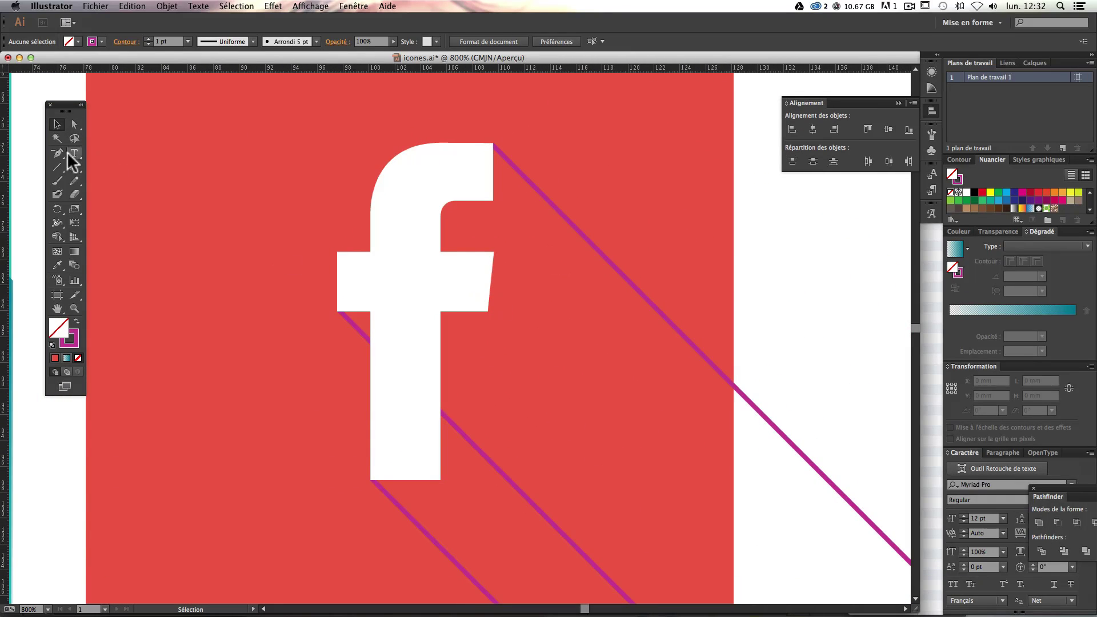
{"action": "left_click_drag", "start_coordinate": [58, 153], "coordinate": [97, 152]}
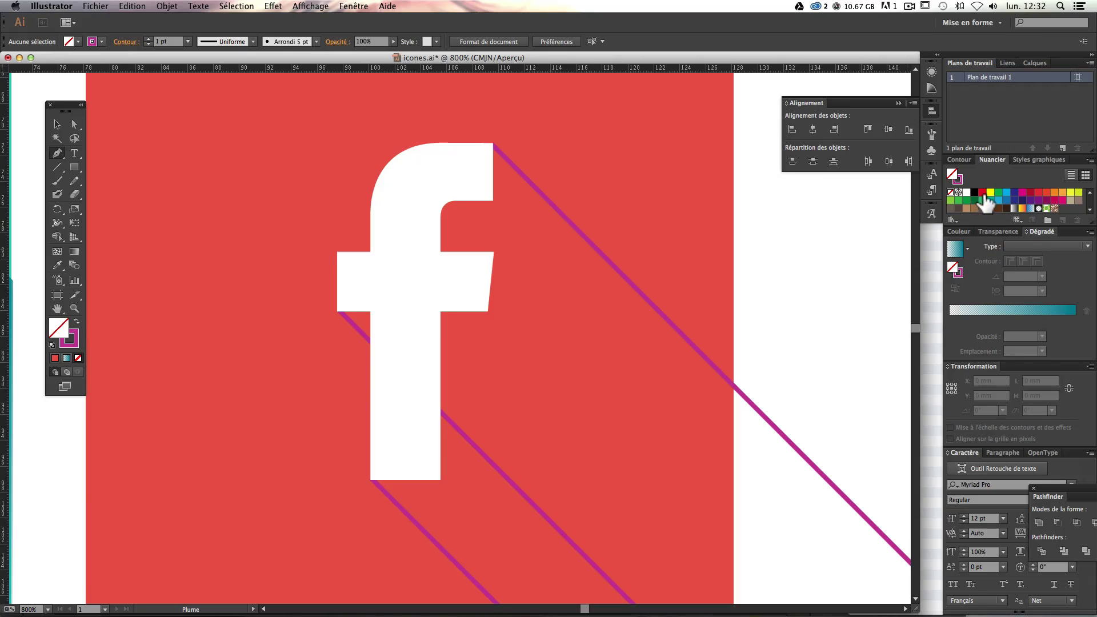
{"action": "left_click", "coordinate": [966, 201]}
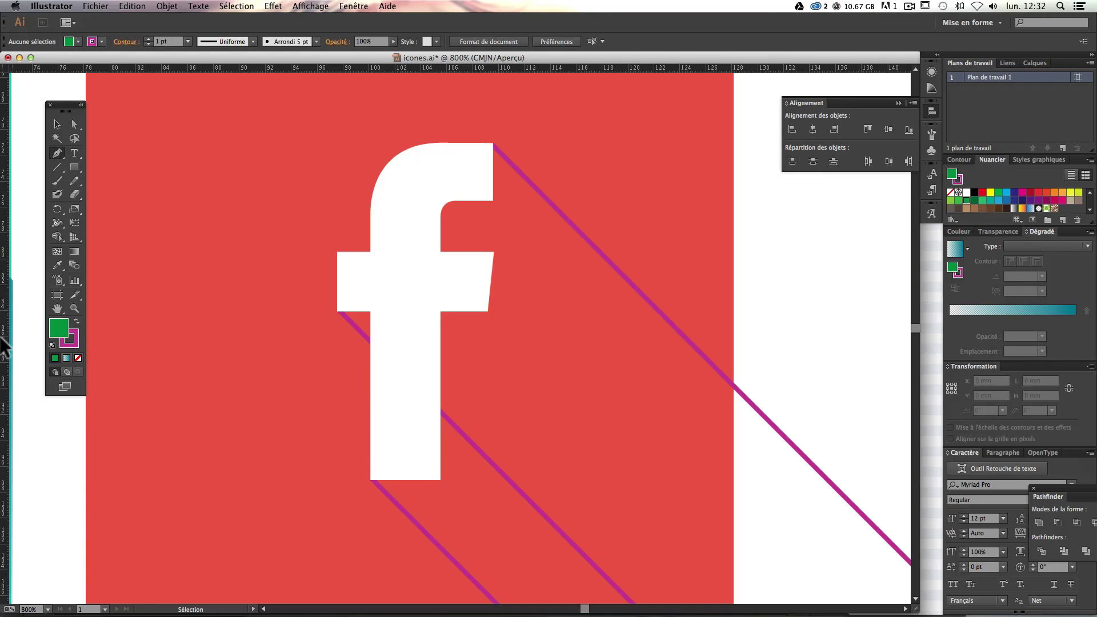
{"action": "left_click", "coordinate": [74, 342]}
{"action": "left_click", "coordinate": [78, 358]}
Step: Start the shadow path at the stem's lower-left corner, follow the lower diagonal past the square, and extend horizontally beyond the square's right edge
{"action": "left_click_drag", "start_coordinate": [385, 469], "coordinate": [348, 257]}
{"action": "key", "text": "super+plus"}
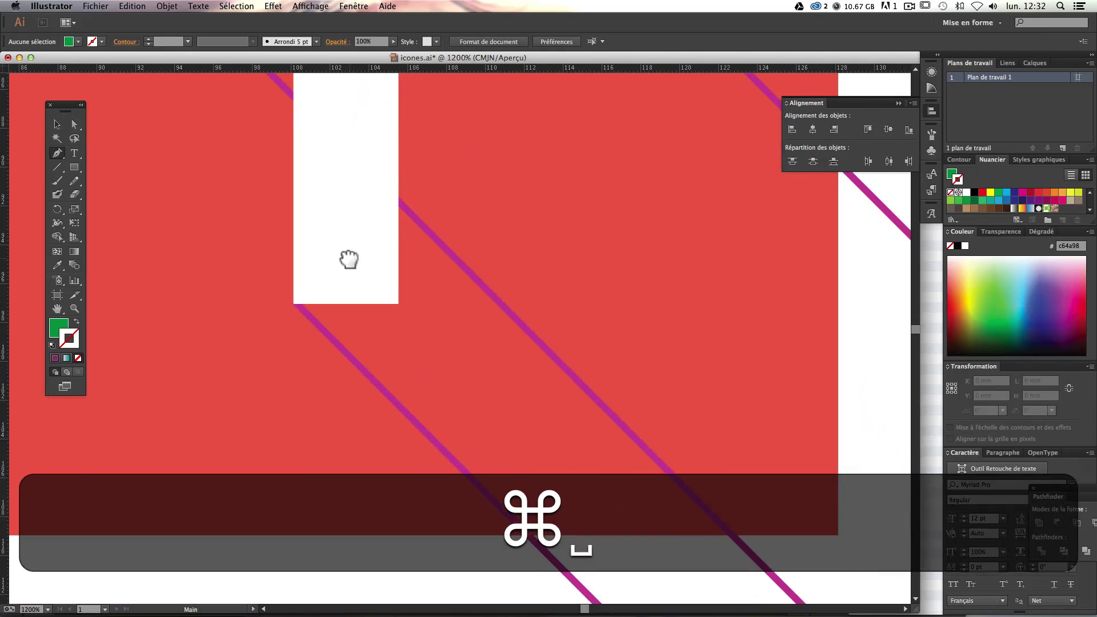
{"action": "left_click", "coordinate": [294, 305]}
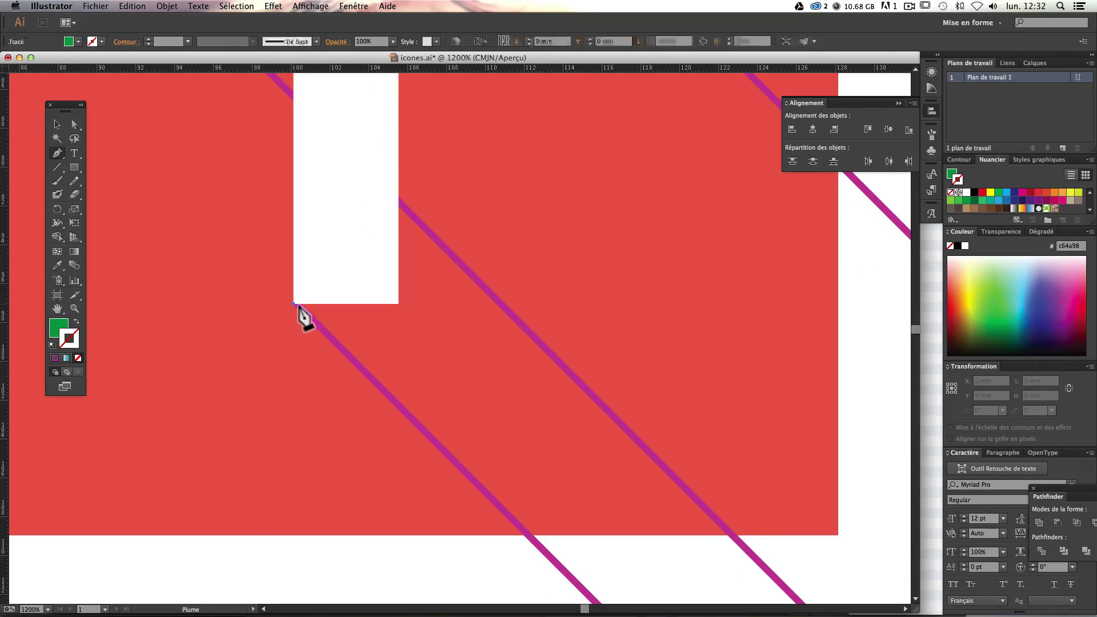
{"action": "left_click", "coordinate": [548, 558]}
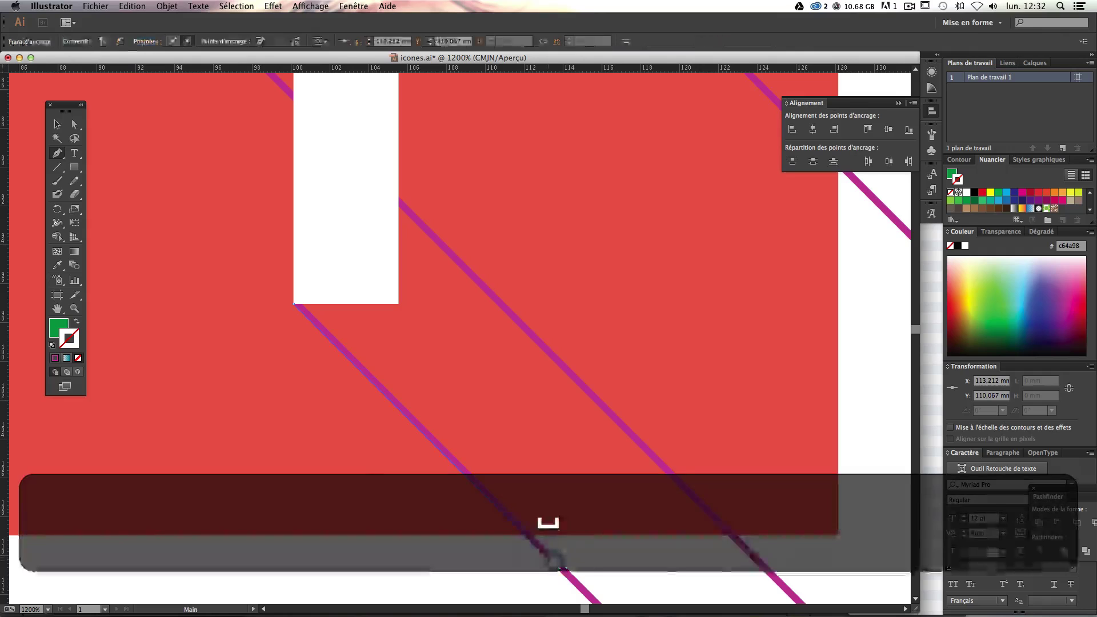
{"action": "left_click_drag", "start_coordinate": [510, 531], "coordinate": [303, 458]}
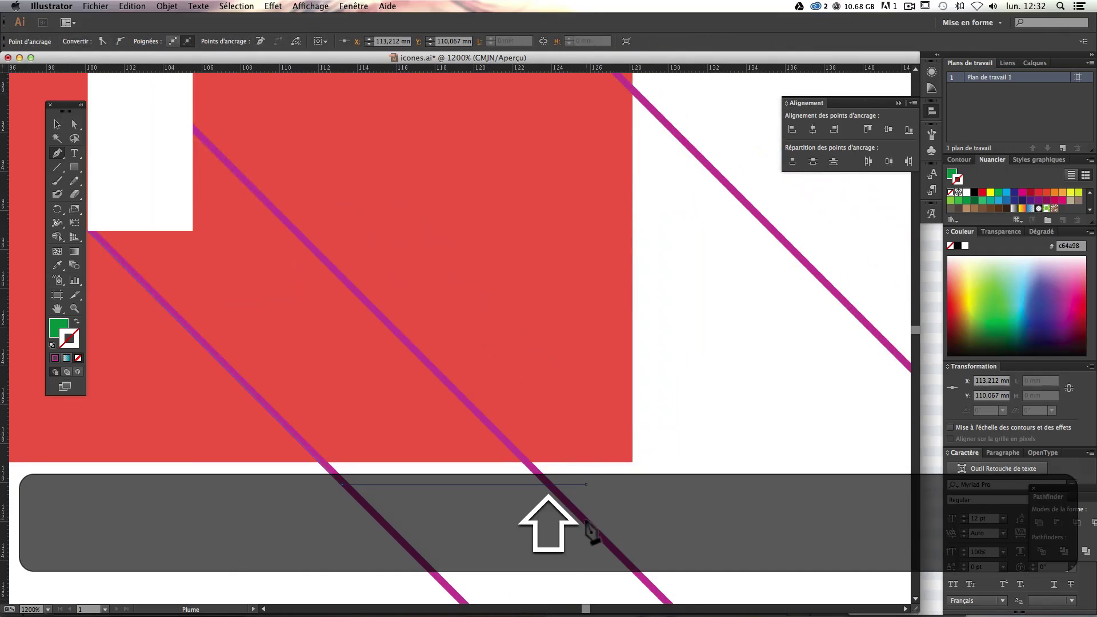
{"action": "left_click", "coordinate": [590, 517], "text": "shift"}
{"action": "key", "text": "shift+super+z"}
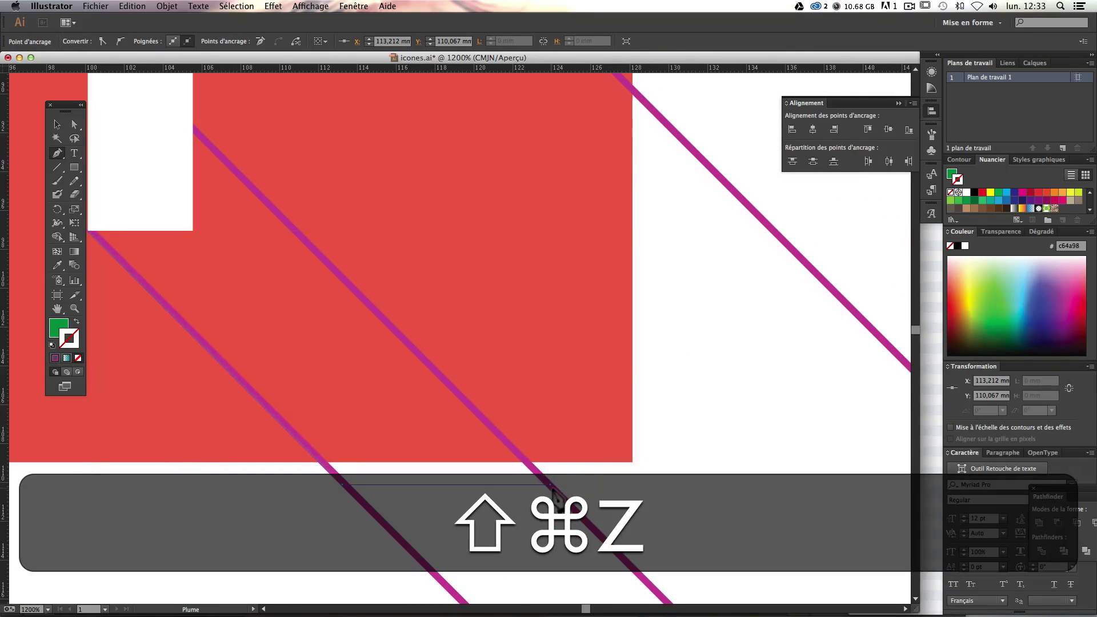
{"action": "left_click", "coordinate": [709, 503], "text": "shift"}
{"action": "left_click", "coordinate": [686, 147], "text": "shift"}
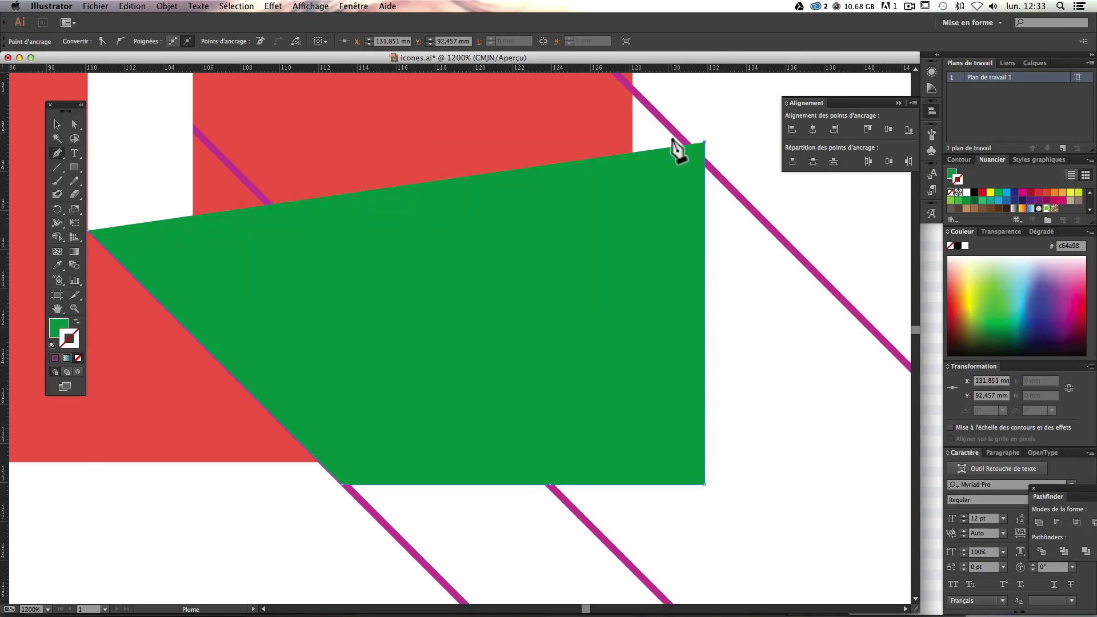
{"action": "key", "text": "super+z"}
{"action": "key", "text": "super+z"}
{"action": "key", "text": "shift+super+z"}
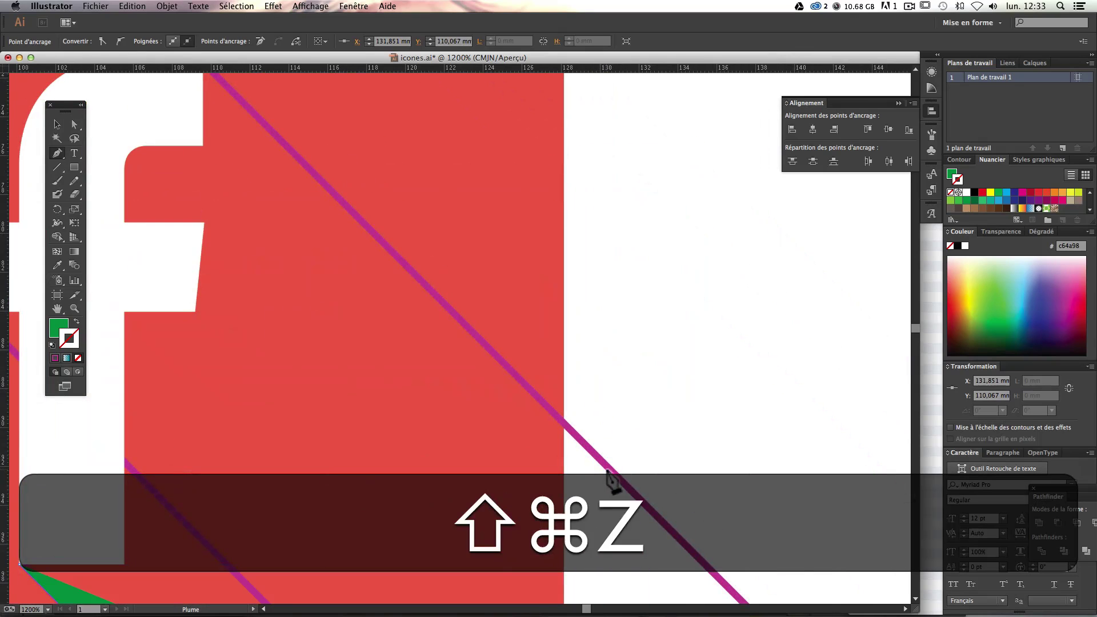
{"action": "left_click", "coordinate": [608, 468], "text": "shift"}
{"action": "key", "text": "shift+super+z"}
{"action": "key", "text": "super+z"}
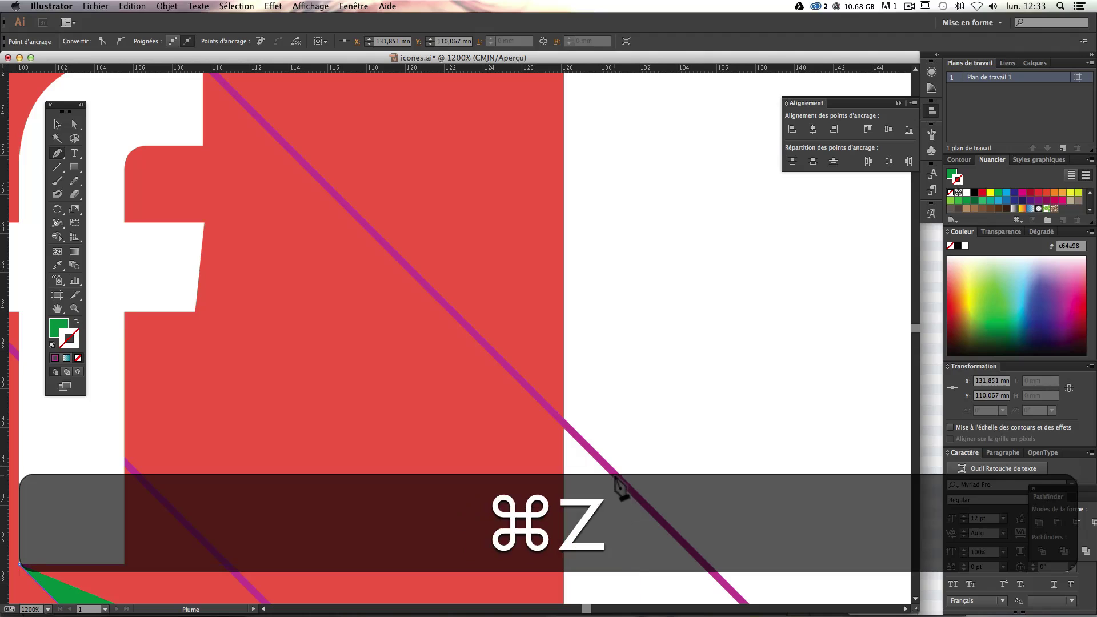
{"action": "key", "text": "shift+super+z"}
{"action": "key", "text": "super+z"}
{"action": "key", "text": "shift+super+z"}
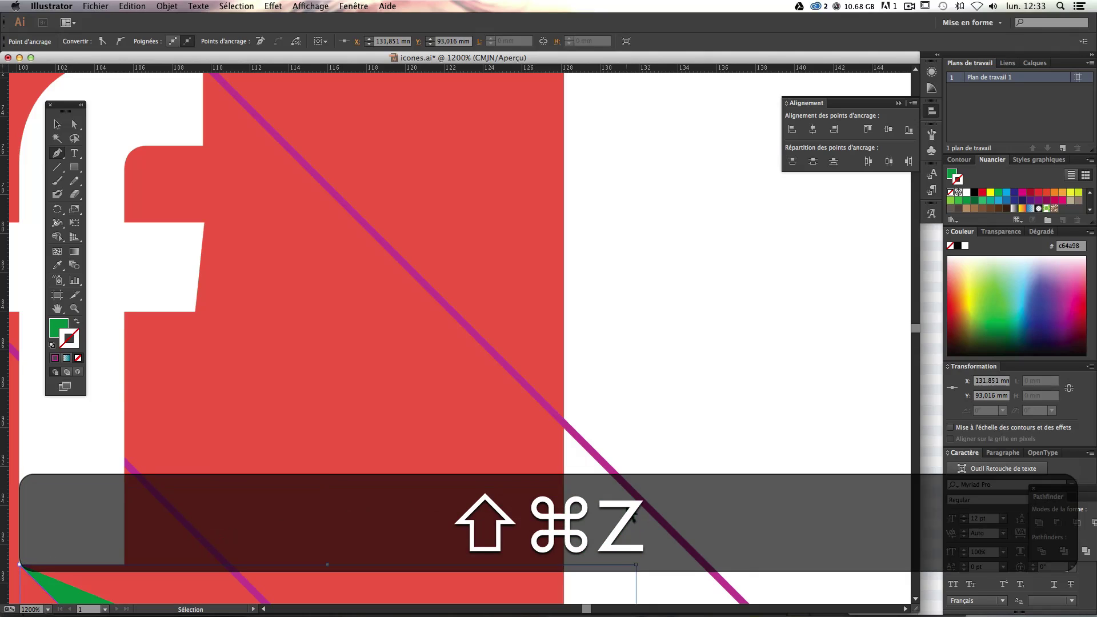
Step: Continue the green path vertically up to the upper diagonal line and along it to the upper-right corner of the "f"
{"action": "left_click", "coordinate": [642, 502], "text": "shift"}
{"action": "scroll", "coordinate": [625, 580], "scroll_direction": "down", "scroll_amount": 5}
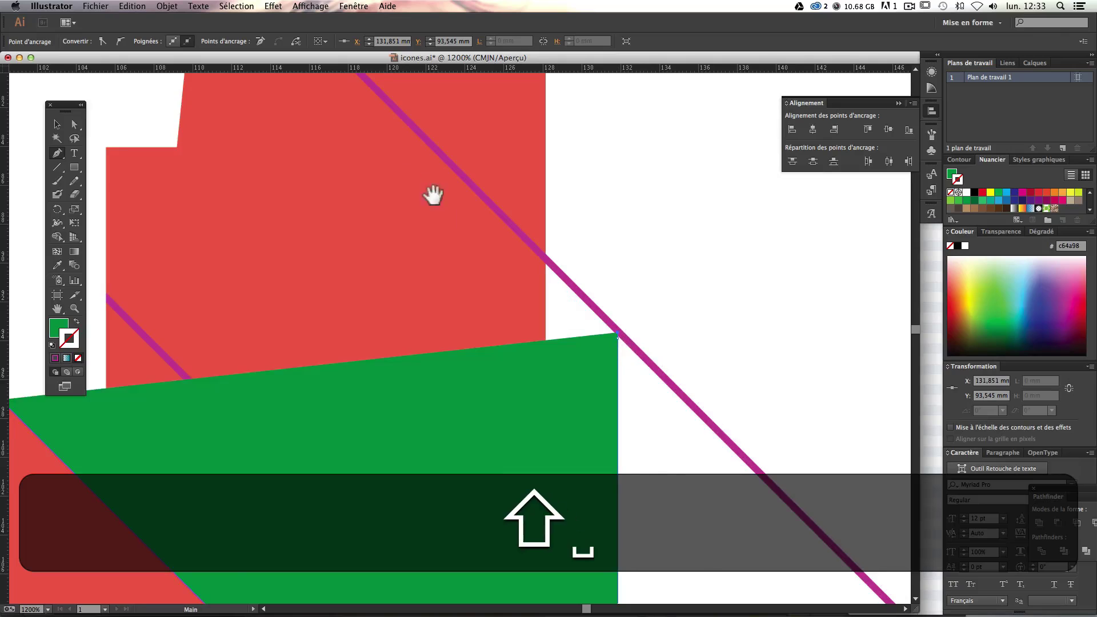
{"action": "left_click_drag", "start_coordinate": [433, 194], "coordinate": [557, 481]}
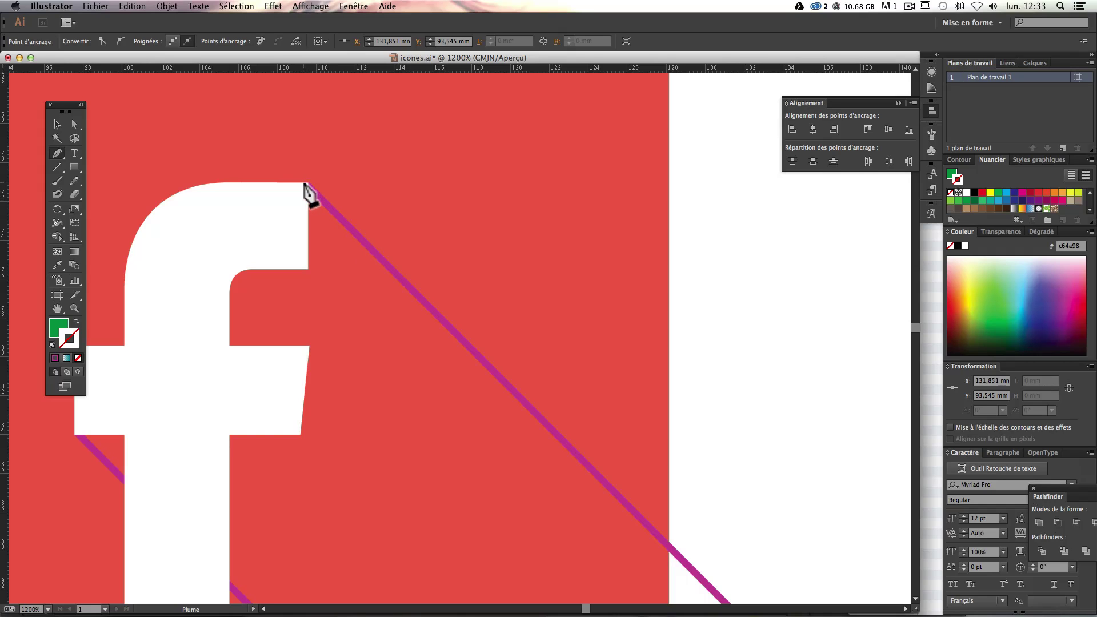
{"action": "key", "text": "super+plus"}
{"action": "key", "text": "super+plus"}
{"action": "key", "text": "super+plus"}
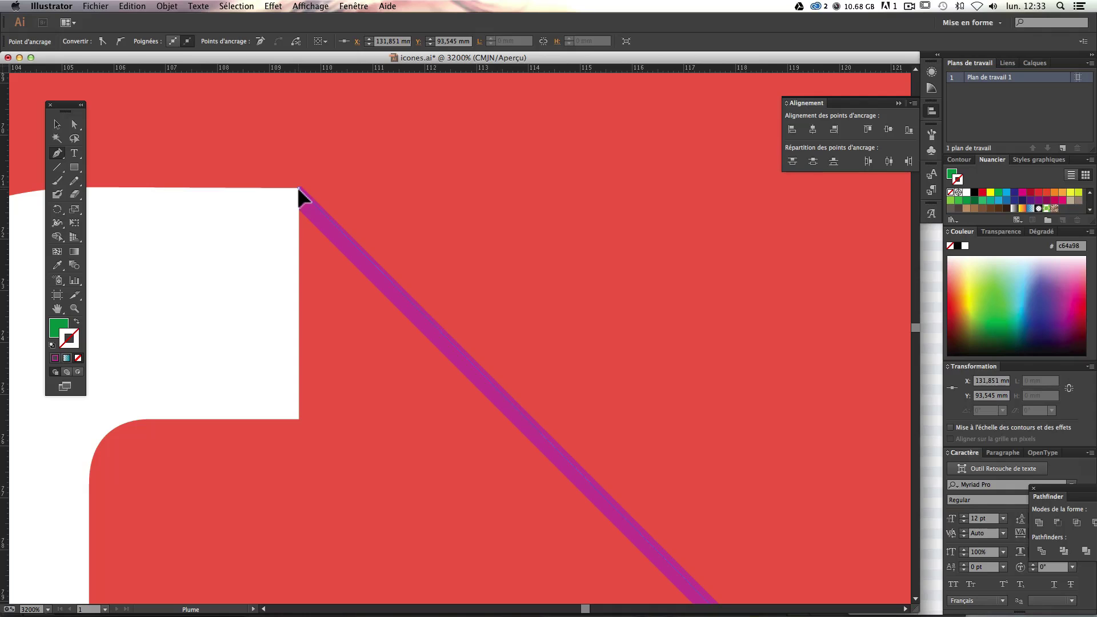
{"action": "left_click", "coordinate": [297, 187]}
{"action": "key", "text": "super+minus"}
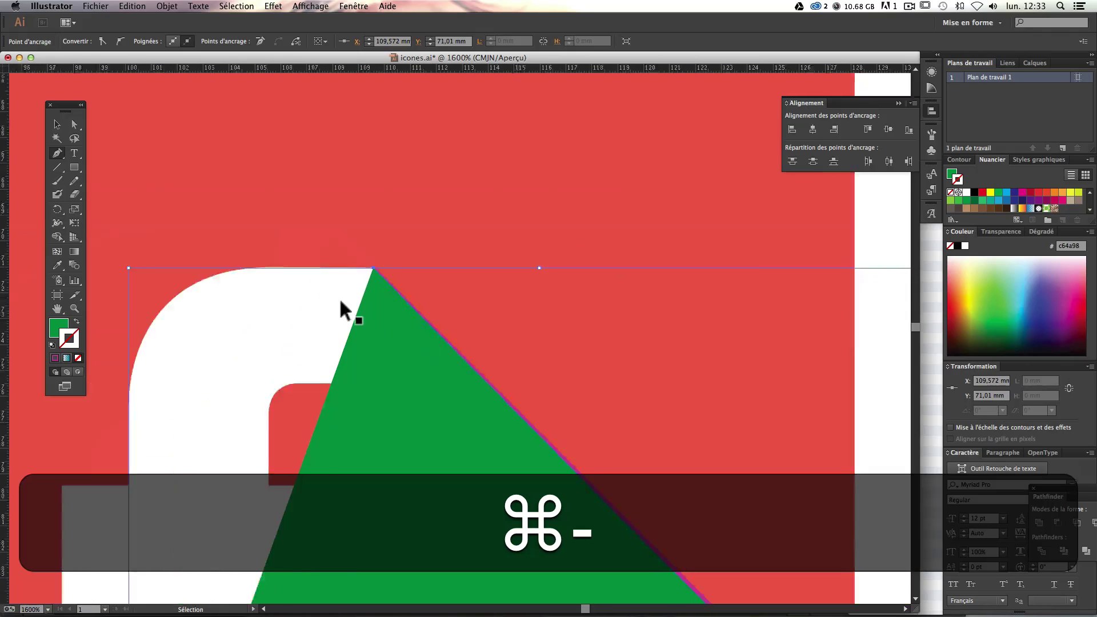
Step: Continue the green path through a point inside the white "f" to the lower-left corner of its crossbar
{"action": "key", "text": "super+minus"}
{"action": "left_click_drag", "start_coordinate": [355, 314], "coordinate": [331, 147]}
{"action": "left_click_drag", "start_coordinate": [399, 73], "coordinate": [286, 144]}
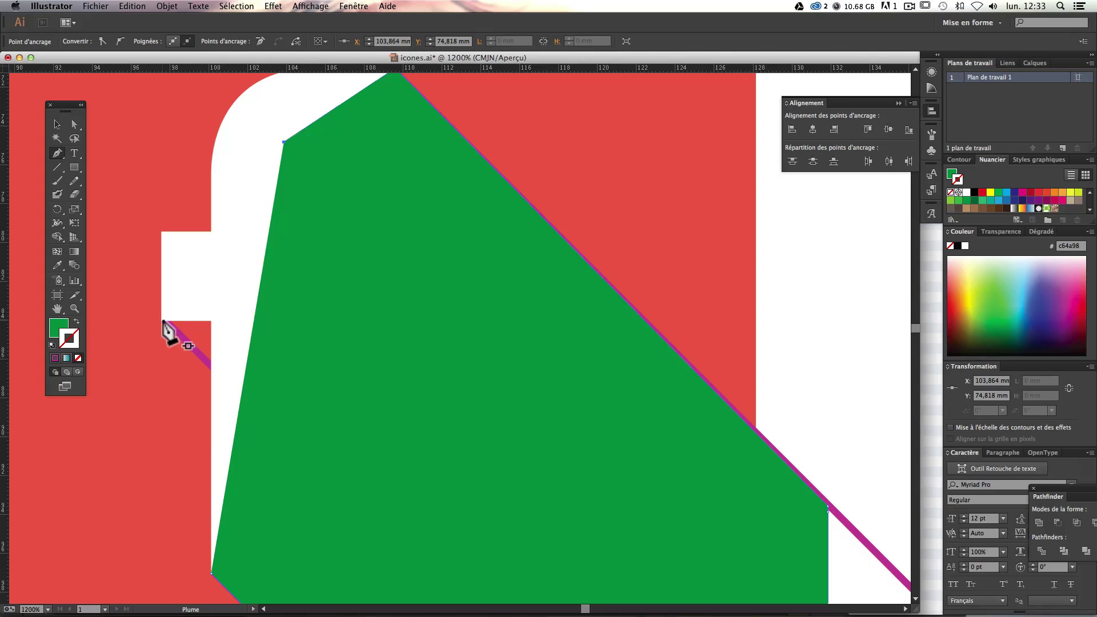
{"action": "key", "text": "super+plus"}
{"action": "key", "text": "super+plus"}
{"action": "key", "text": "super+plus"}
{"action": "left_click_drag", "start_coordinate": [201, 314], "coordinate": [715, 267]}
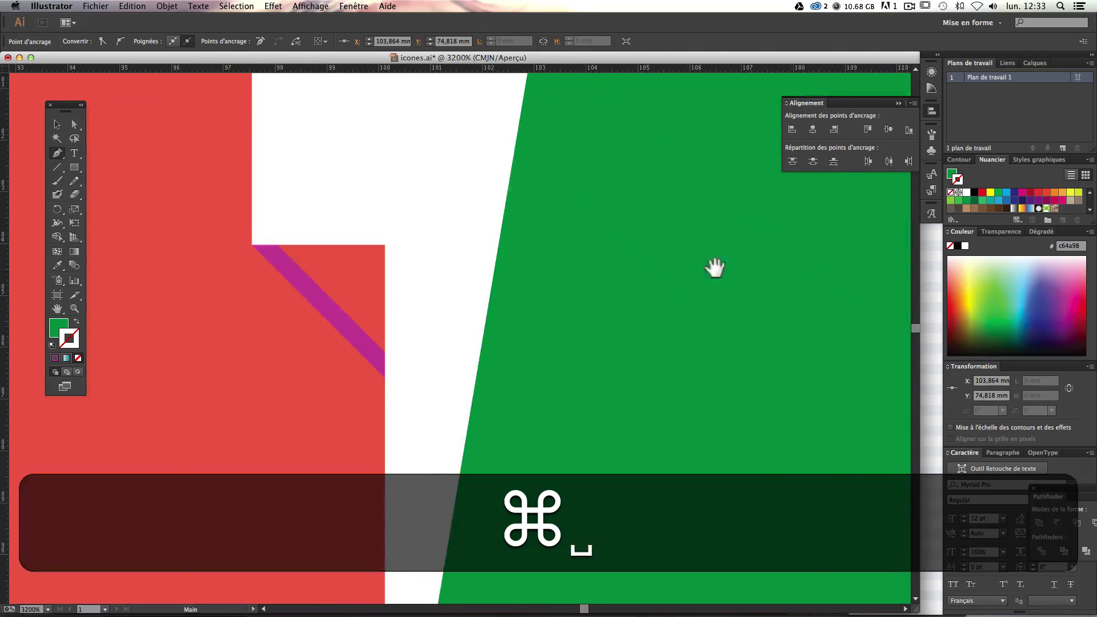
{"action": "left_click_drag", "start_coordinate": [289, 299], "coordinate": [426, 299]}
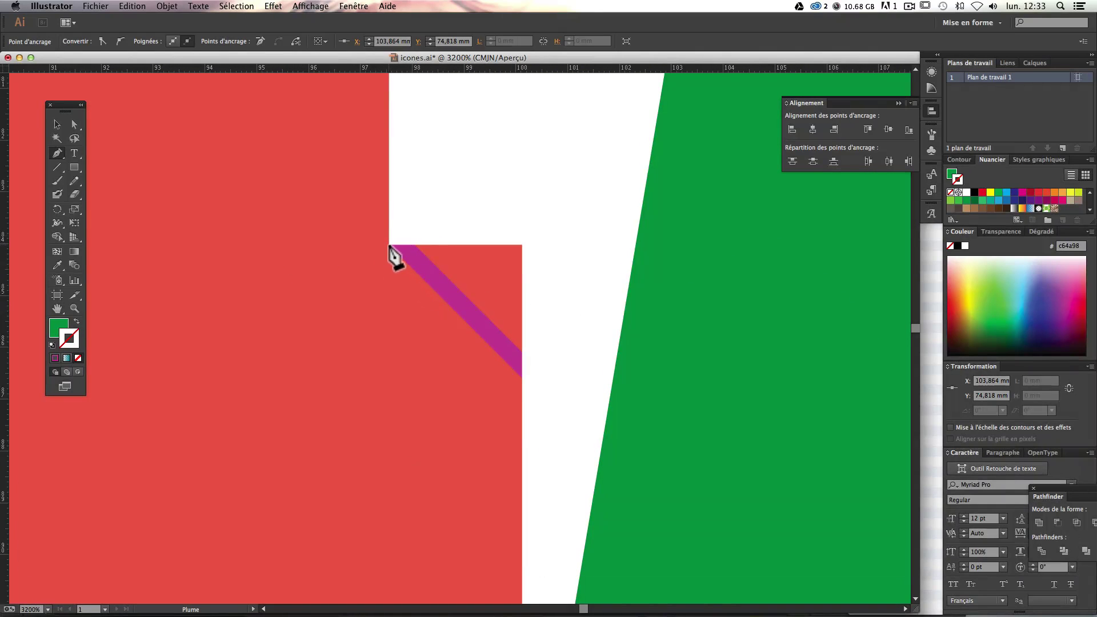
{"action": "left_click", "coordinate": [390, 245]}
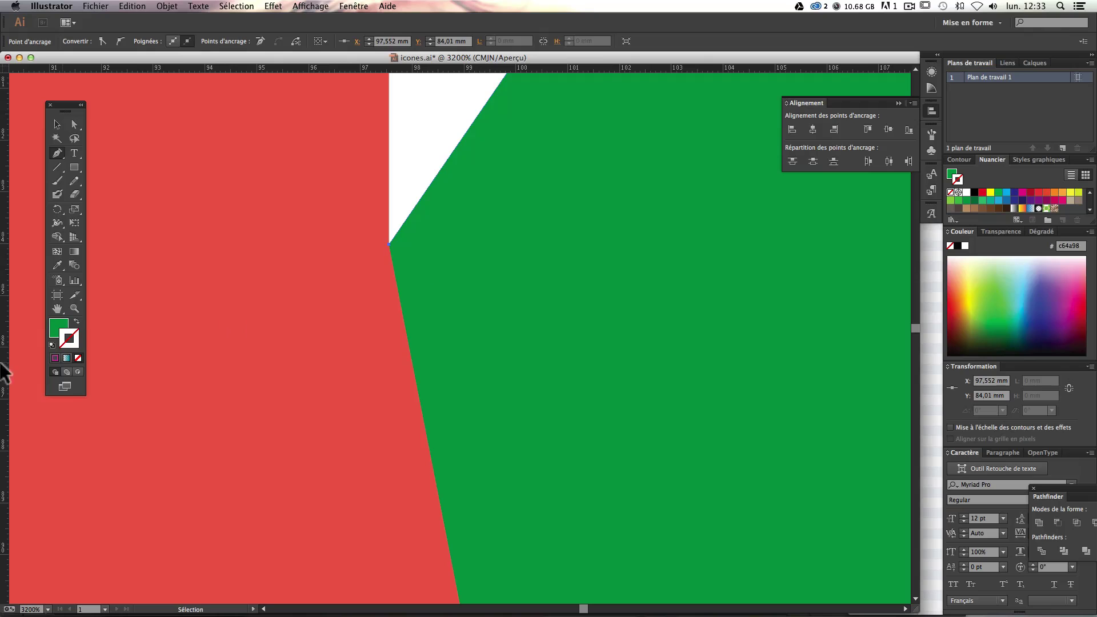
Step: Swap the path's fill and stroke, and extend it from the crossbar corner along the middle diagonal to just inside the stem
{"action": "left_click", "coordinate": [76, 322]}
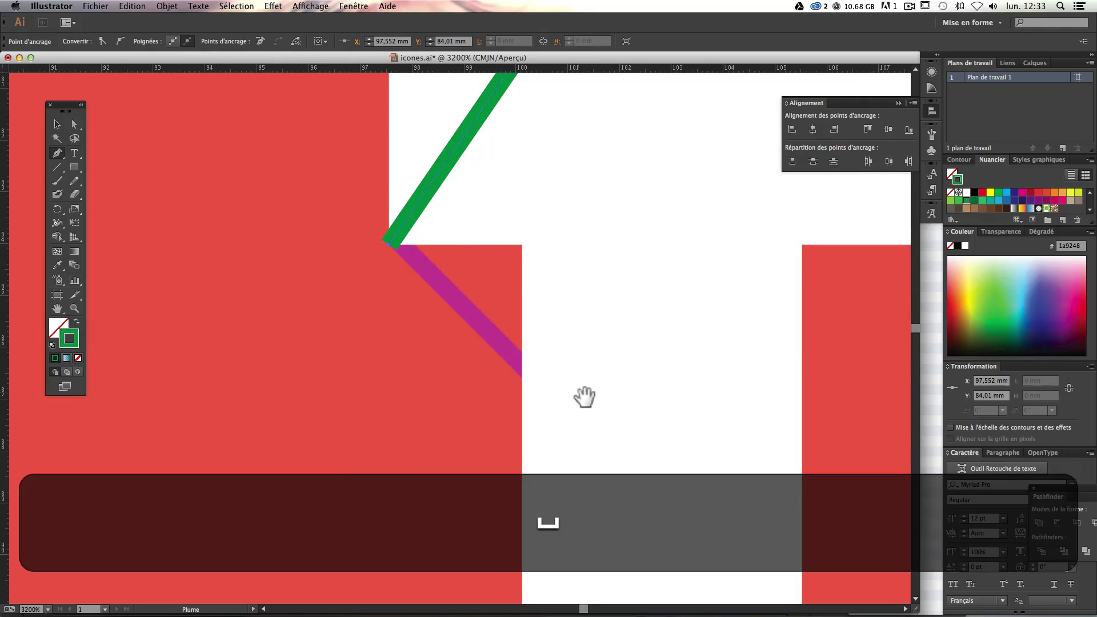
{"action": "left_click_drag", "start_coordinate": [584, 398], "coordinate": [404, 326]}
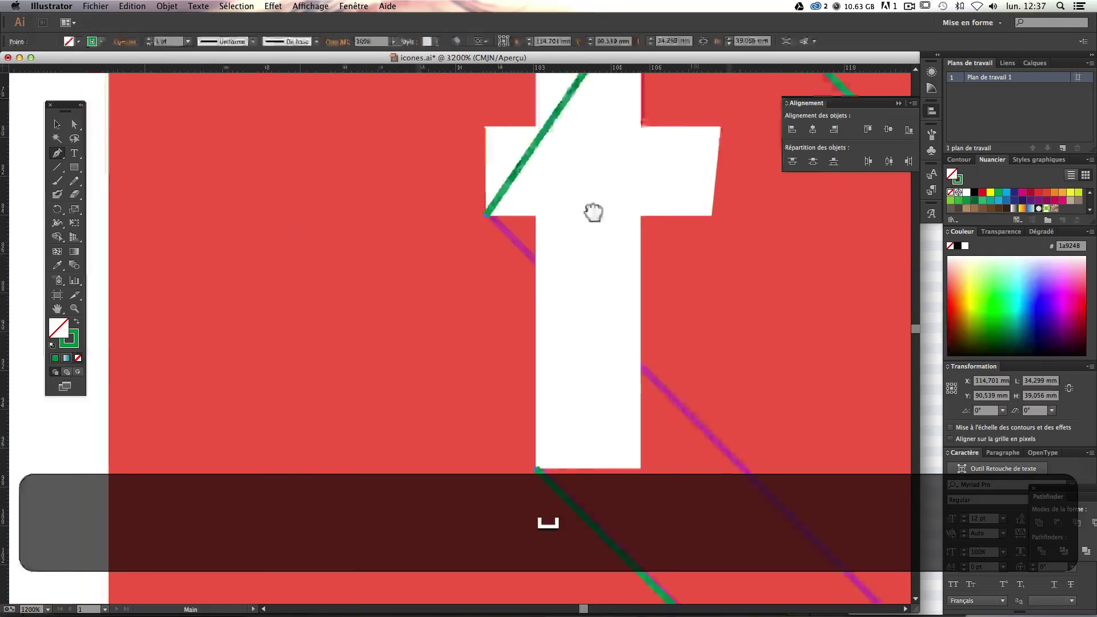
{"action": "left_click_drag", "start_coordinate": [593, 213], "coordinate": [482, 236]}
{"action": "key", "text": "super+plus"}
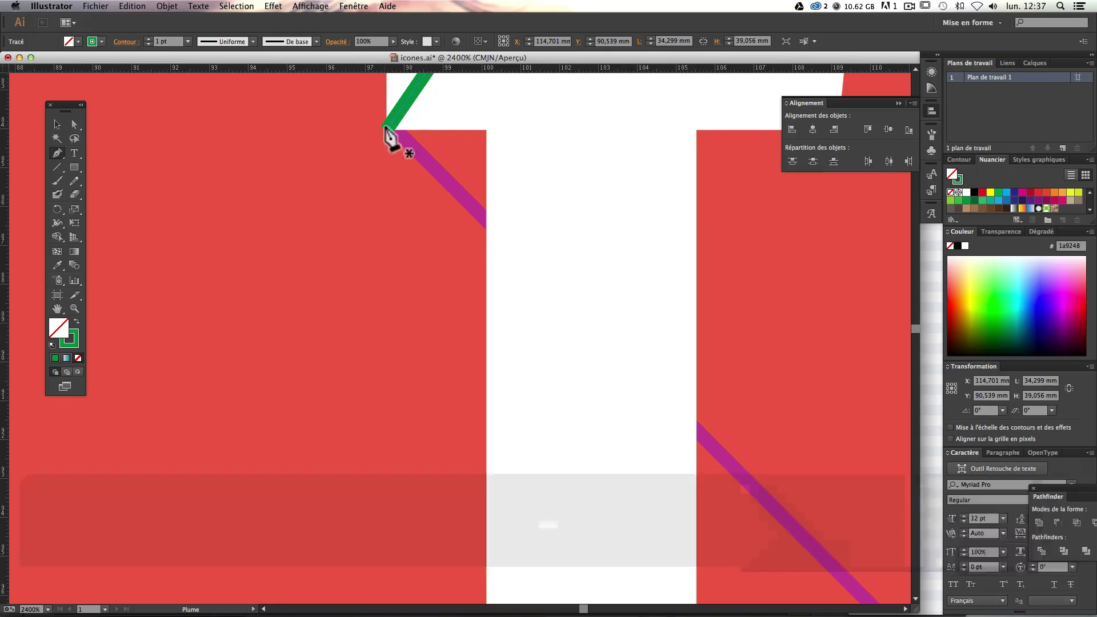
{"action": "left_click", "coordinate": [490, 232]}
{"action": "key", "text": "super+z"}
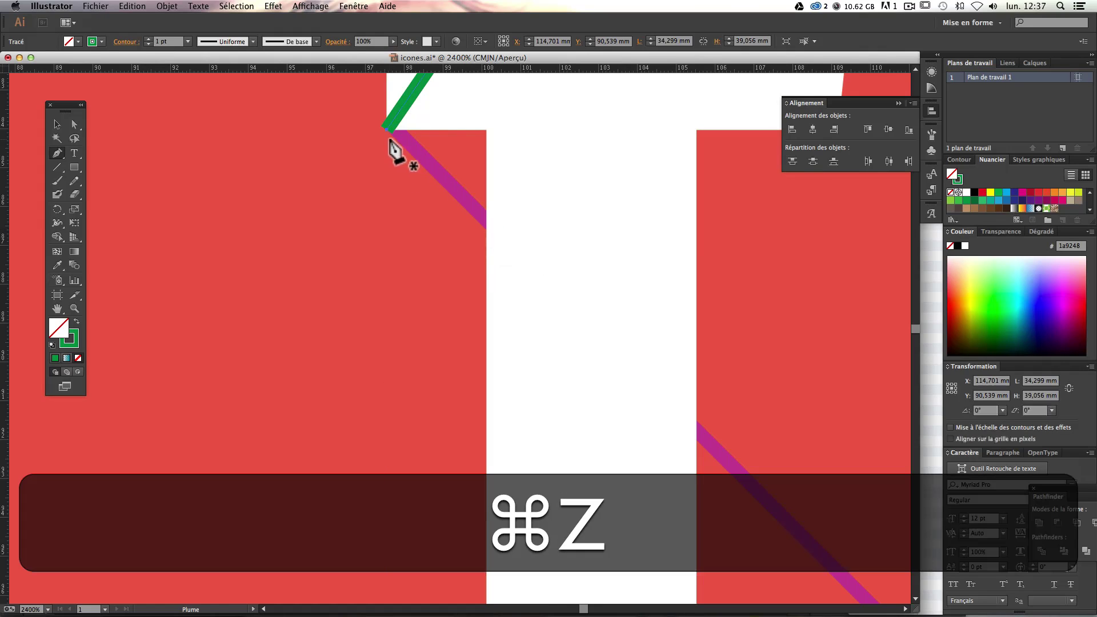
{"action": "left_click", "coordinate": [391, 132]}
{"action": "left_click", "coordinate": [507, 243]}
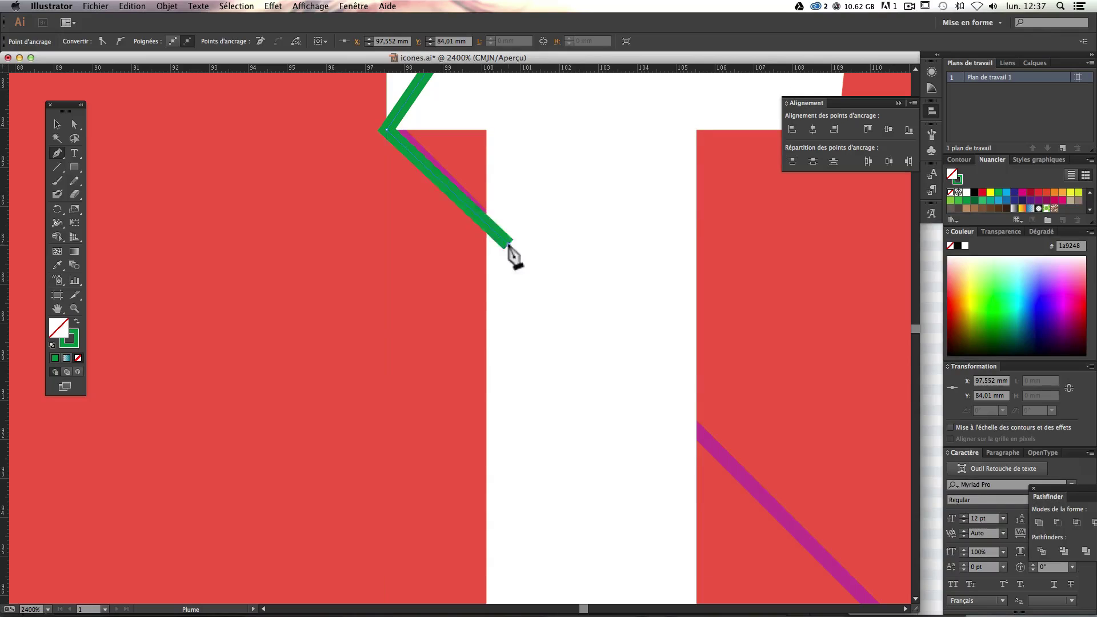
{"action": "key", "text": "super+z"}
{"action": "left_click", "coordinate": [506, 245]}
{"action": "scroll", "coordinate": [436, 201], "scroll_direction": "down", "scroll_amount": 5}
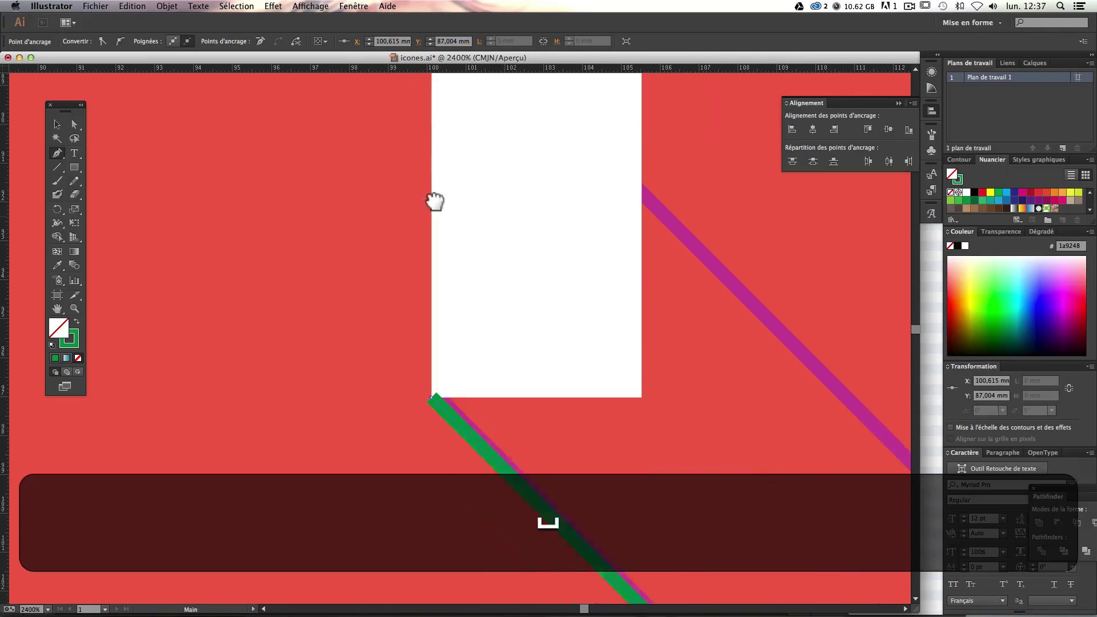
Step: Close the path through a point just inside the stem's base, and swap back to a green fill with no stroke
{"action": "left_click", "coordinate": [457, 394]}
{"action": "key", "text": "super+plus"}
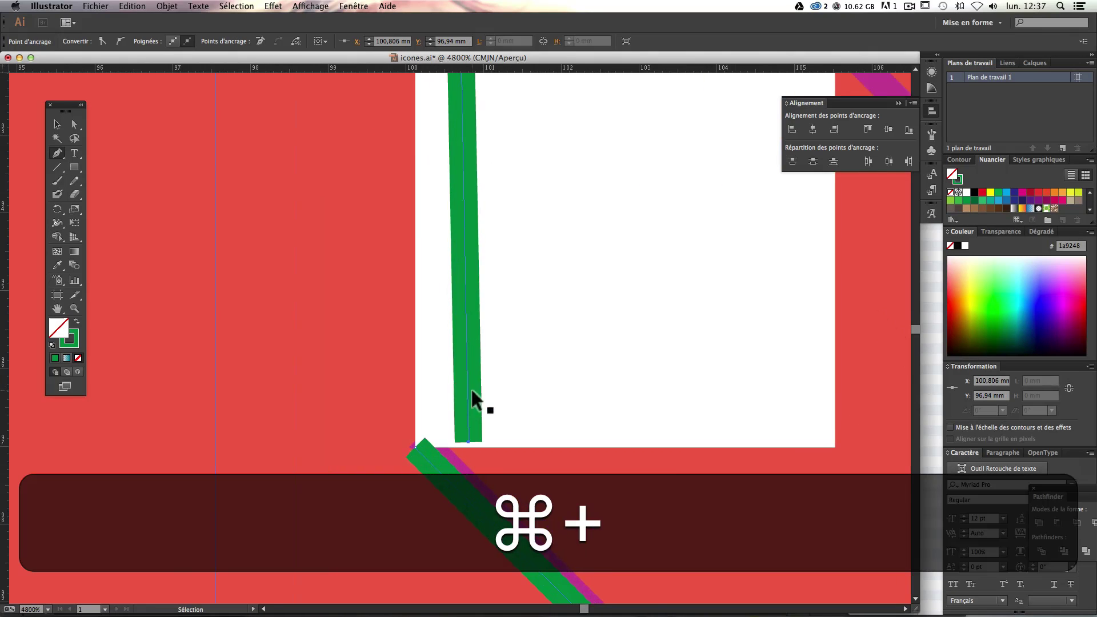
{"action": "left_click_drag", "start_coordinate": [472, 380], "coordinate": [457, 306]}
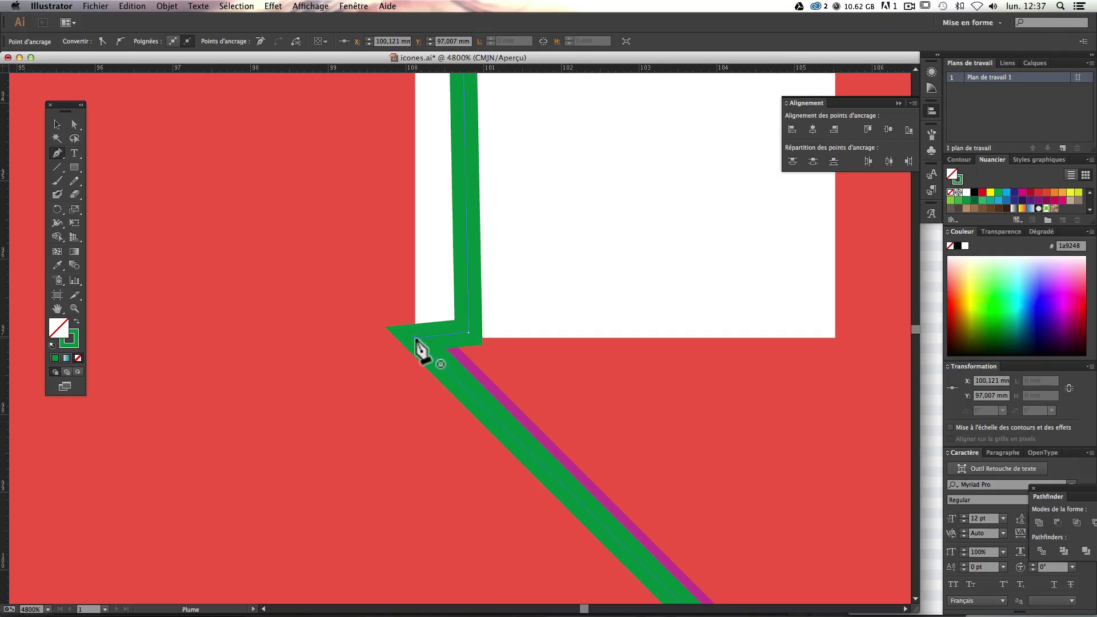
{"action": "left_click", "coordinate": [77, 322]}
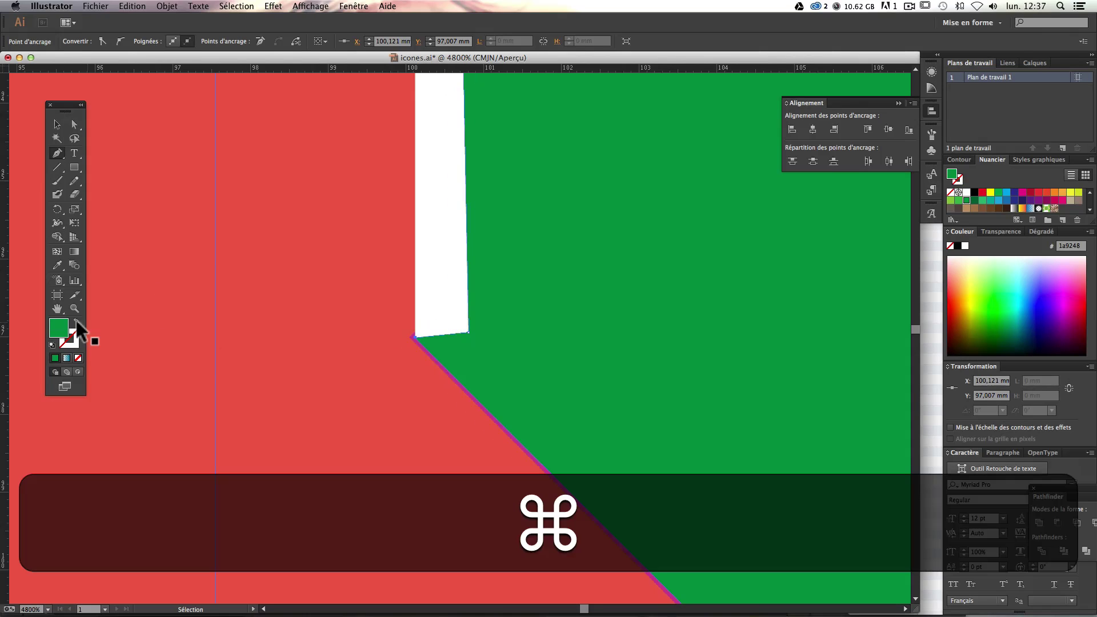
Step: Bring the white "f" to the front of the green shadow shape and deselect it
{"action": "key", "text": "super+minus"}
{"action": "key", "text": "super+minus"}
{"action": "key", "text": "super+minus"}
{"action": "key", "text": "super+minus"}
{"action": "key", "text": "super+minus"}
{"action": "key", "text": "super+minus"}
{"action": "key", "text": "super+minus"}
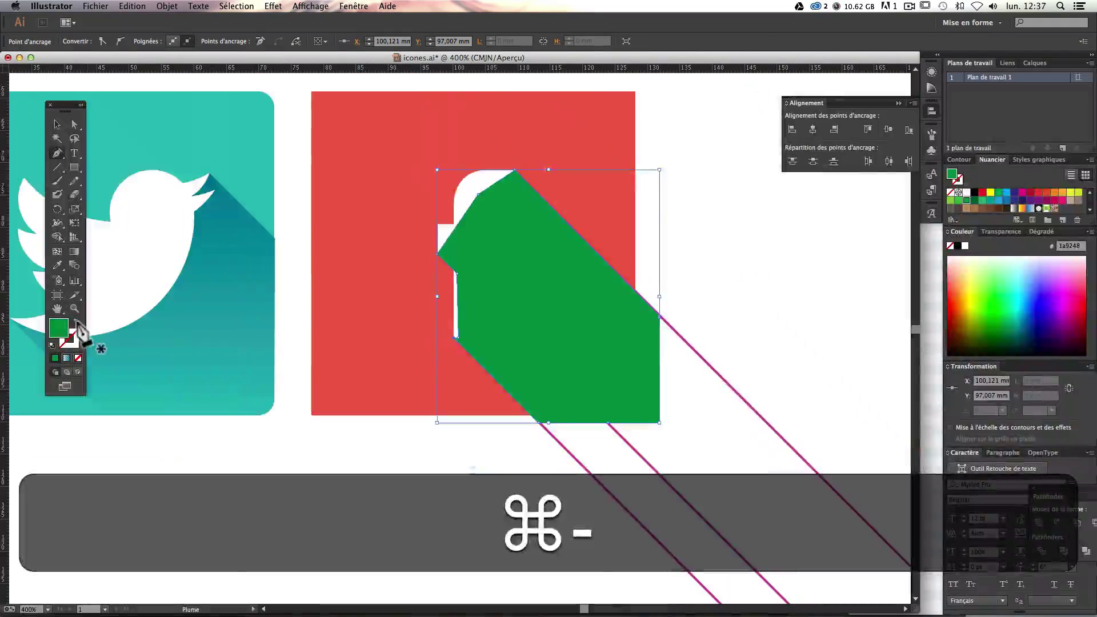
{"action": "left_click", "coordinate": [57, 124]}
{"action": "left_click", "coordinate": [497, 178]}
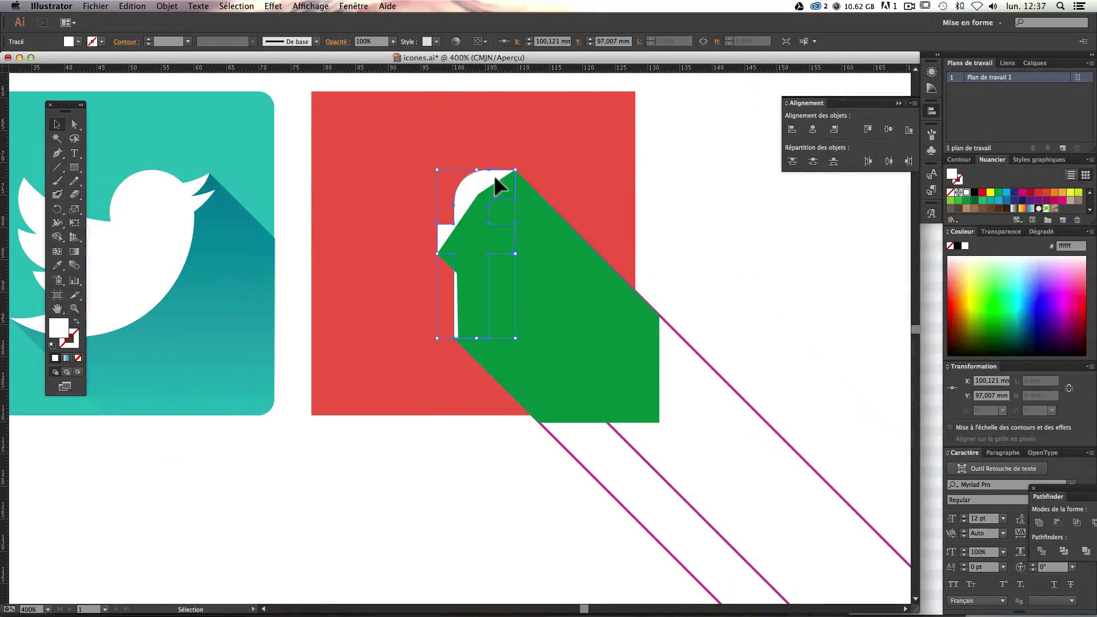
{"action": "left_click", "coordinate": [167, 12]}
{"action": "mouse_move", "coordinate": [279, 33]}
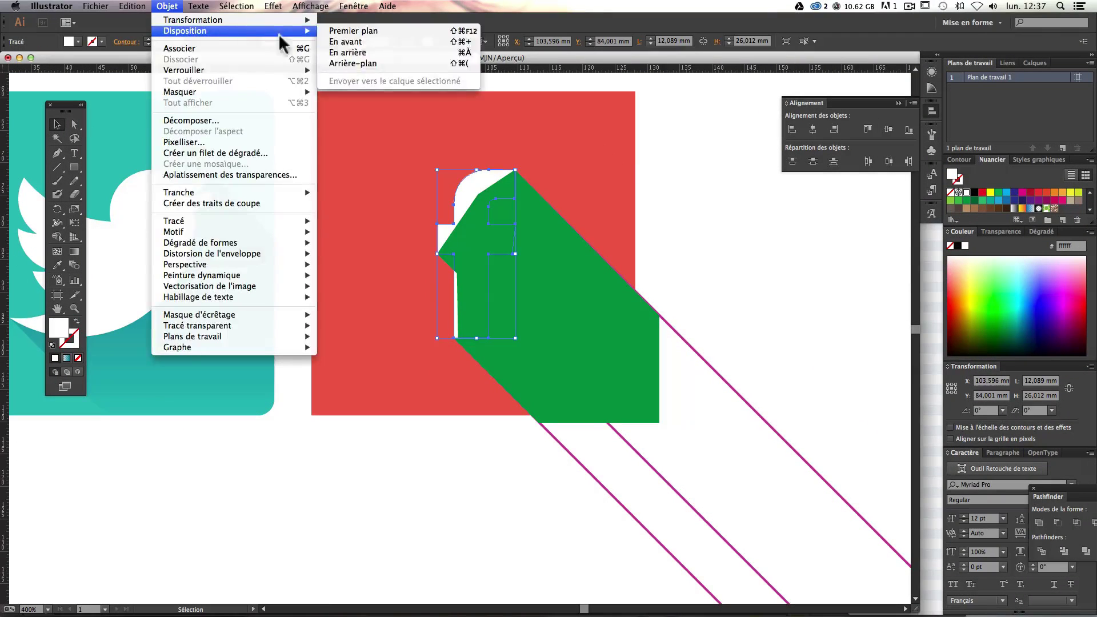
{"action": "left_click", "coordinate": [369, 33]}
{"action": "left_click", "coordinate": [167, 6]}
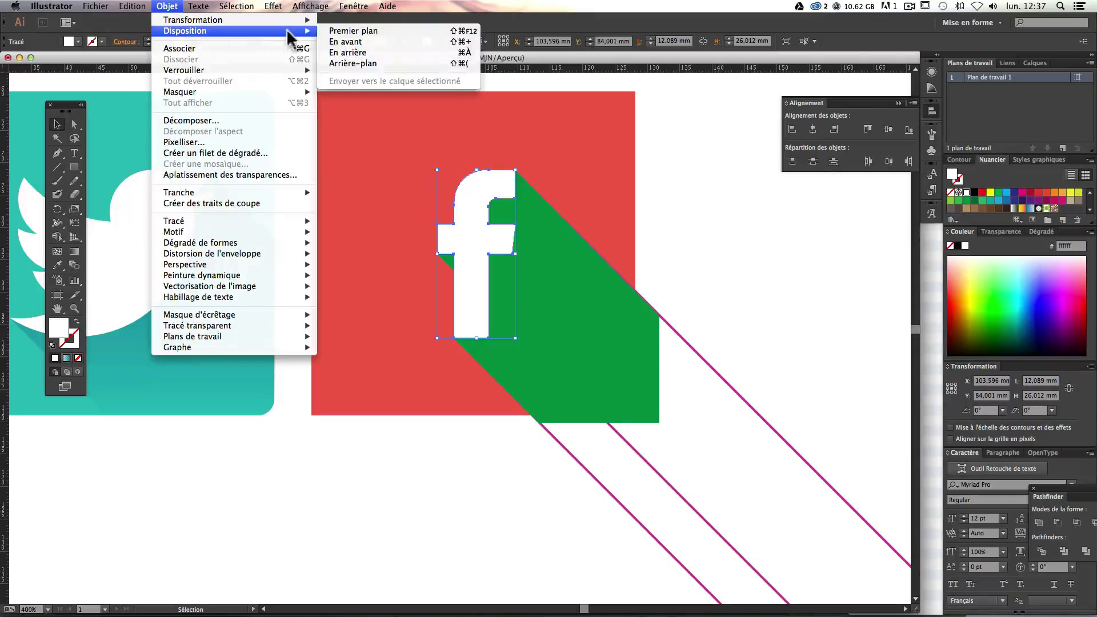
{"action": "left_click", "coordinate": [346, 30]}
{"action": "left_click", "coordinate": [642, 505]}
Step: Delete the upper and middle diagonal guide lines and move the remaining one down, clear of the Facebook icon
{"action": "scroll", "coordinate": [572, 348], "scroll_direction": "right", "scroll_amount": 5}
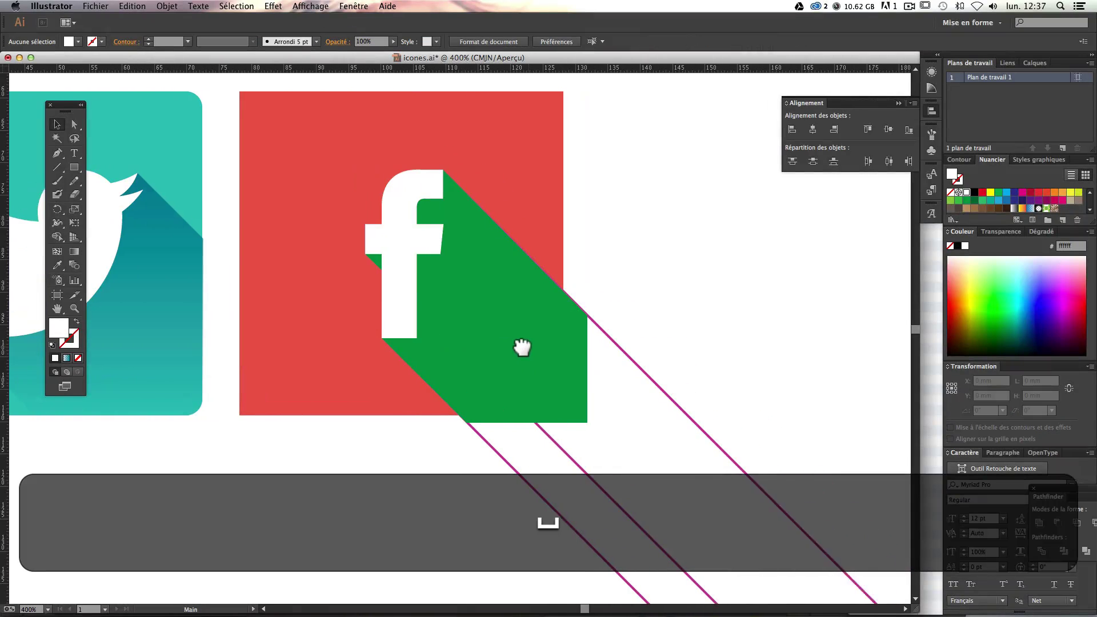
{"action": "left_click_drag", "start_coordinate": [698, 396], "coordinate": [607, 506]}
{"action": "key", "text": "BackSpace"}
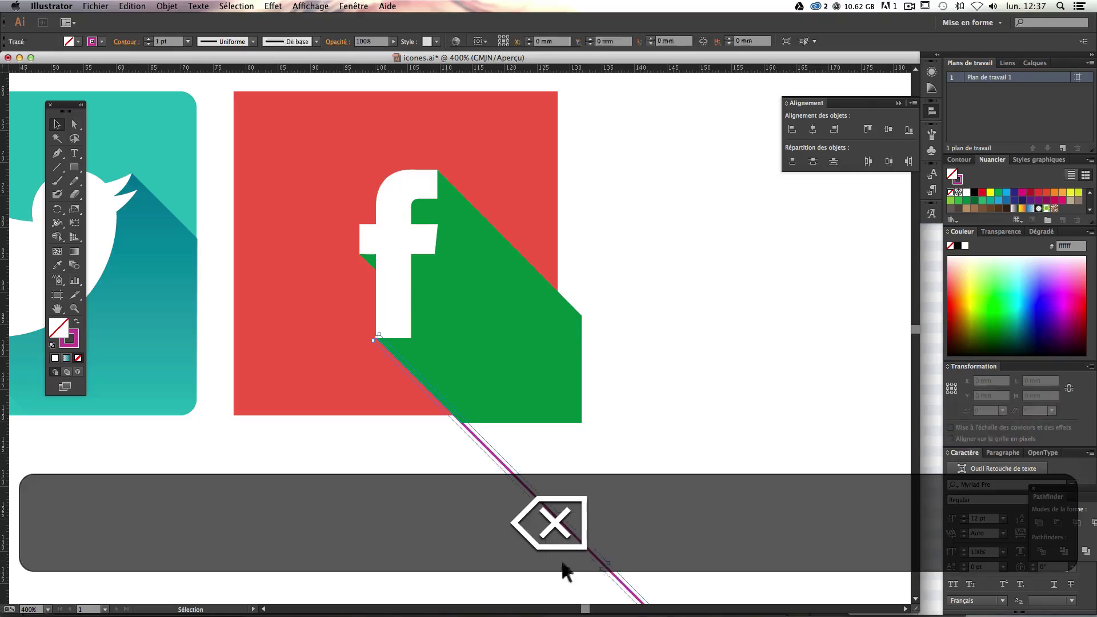
{"action": "left_click", "coordinate": [601, 565]}
{"action": "left_click_drag", "start_coordinate": [602, 566], "coordinate": [602, 567]}
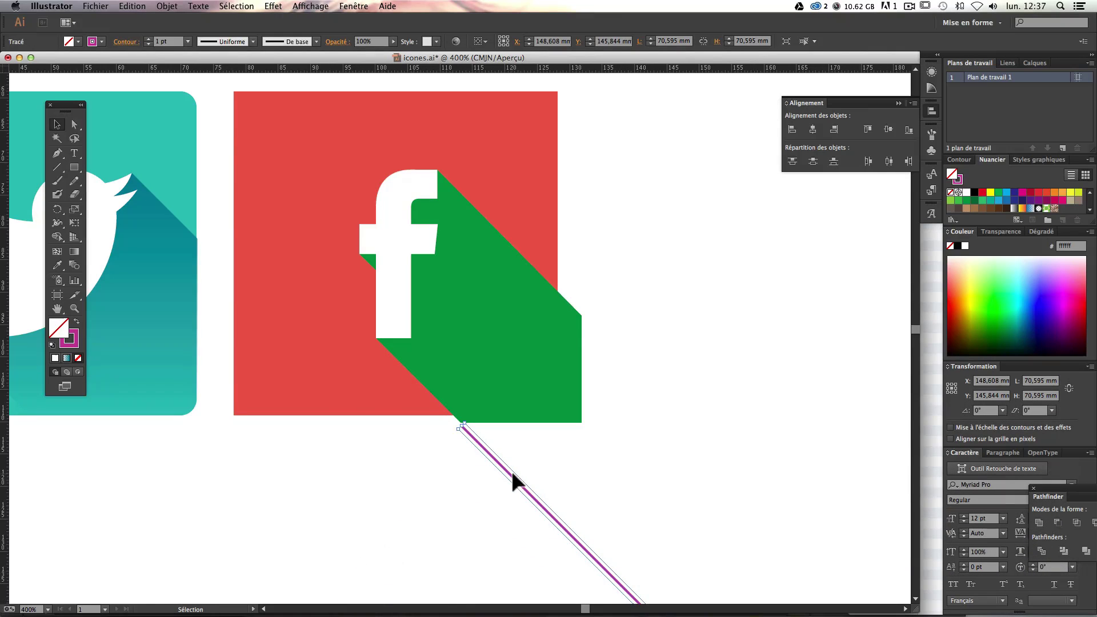
{"action": "left_click_drag", "start_coordinate": [512, 482], "coordinate": [470, 577]}
{"action": "left_click", "coordinate": [596, 467]}
Step: Recolour the red background square with the blue sampled from the small Facebook "f" above it
{"action": "key", "text": "space"}
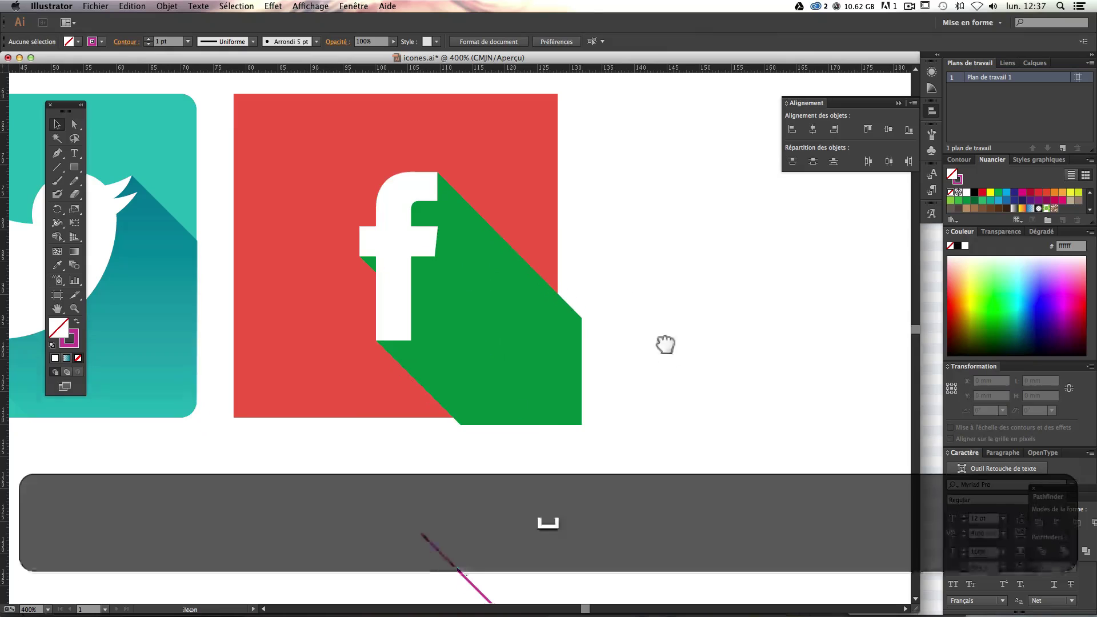
{"action": "left_click_drag", "start_coordinate": [665, 344], "coordinate": [683, 413]}
{"action": "key", "text": "super+minus"}
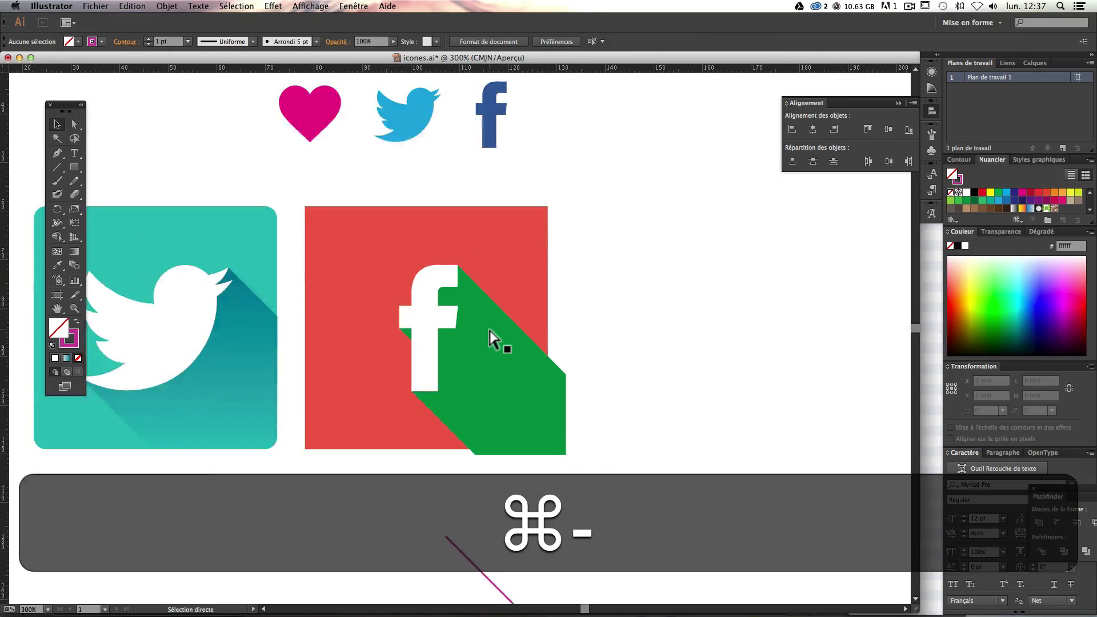
{"action": "key", "text": "super+plus"}
{"action": "key", "text": "super+plus"}
{"action": "key", "text": "super+minus"}
{"action": "key", "text": "space"}
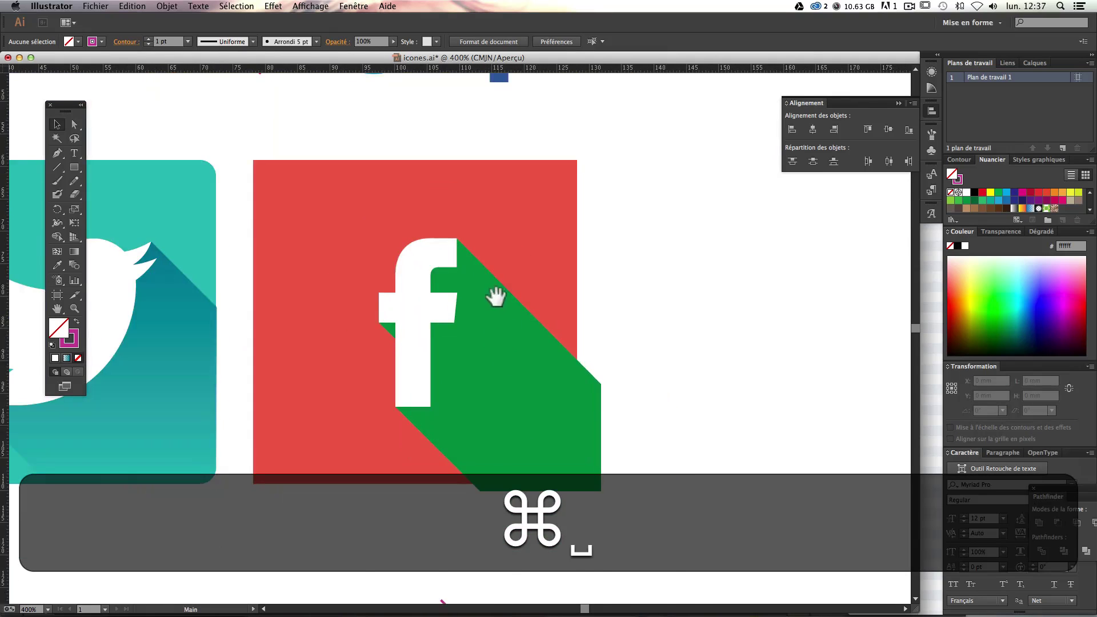
{"action": "left_click_drag", "start_coordinate": [496, 296], "coordinate": [466, 417]}
{"action": "left_click", "coordinate": [252, 345]}
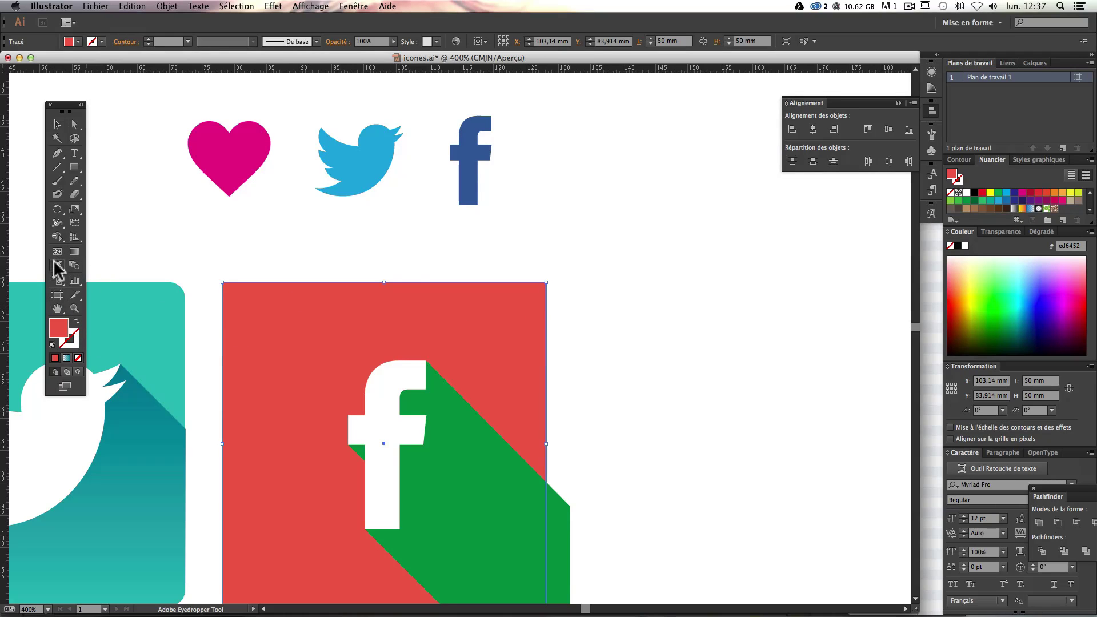
{"action": "key", "text": "space"}
{"action": "left_click_drag", "start_coordinate": [430, 330], "coordinate": [482, 296]}
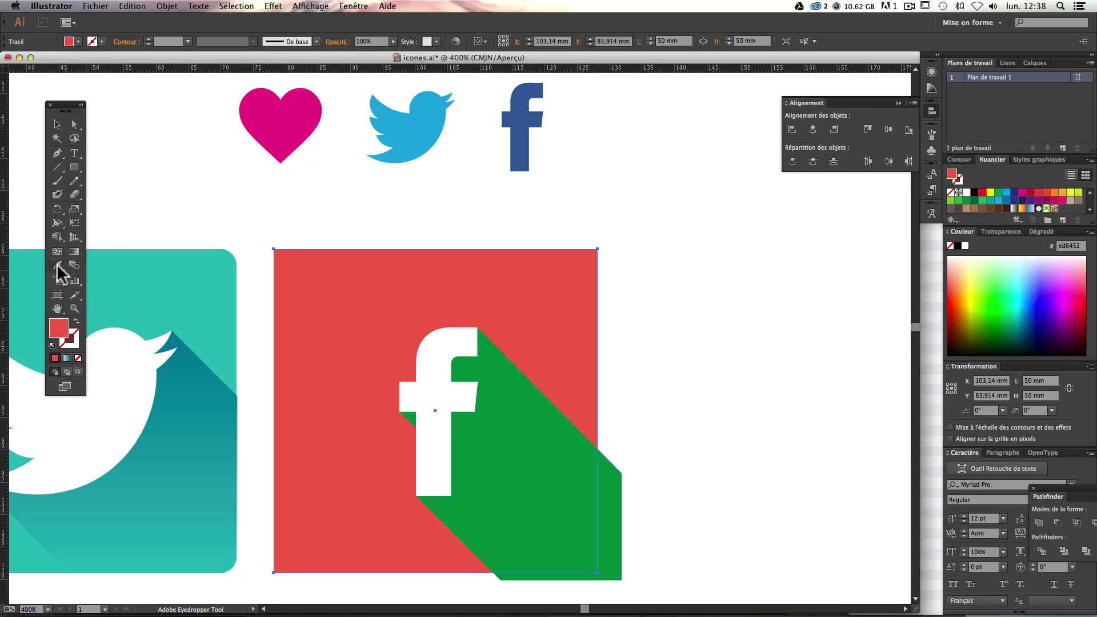
{"action": "left_click", "coordinate": [172, 220], "text": "super"}
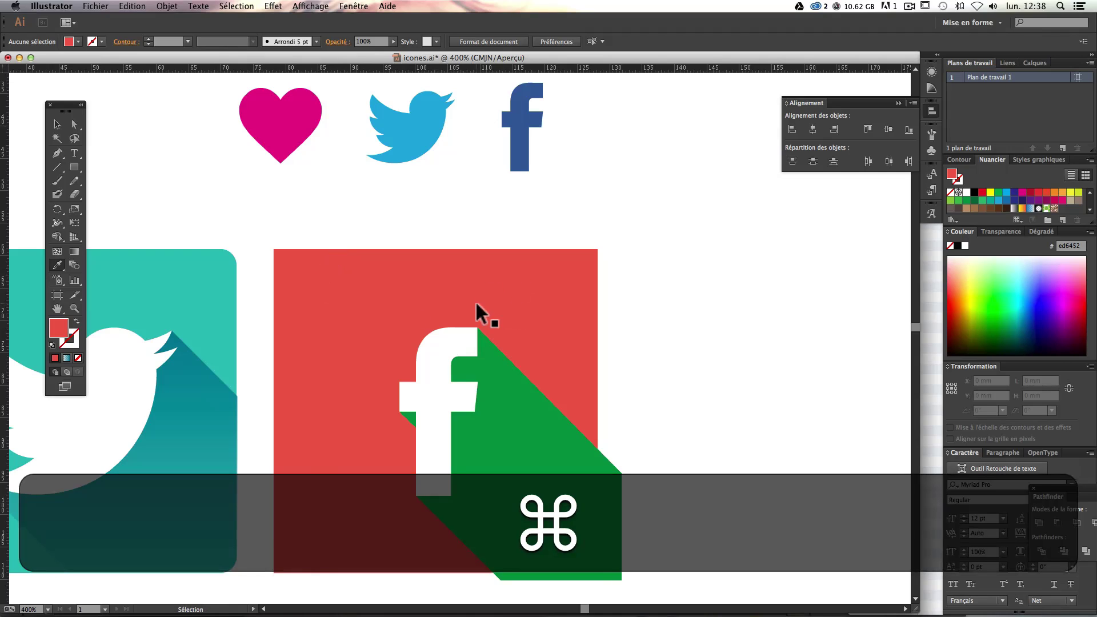
{"action": "key", "text": "super"}
{"action": "left_click", "coordinate": [454, 298], "text": "super"}
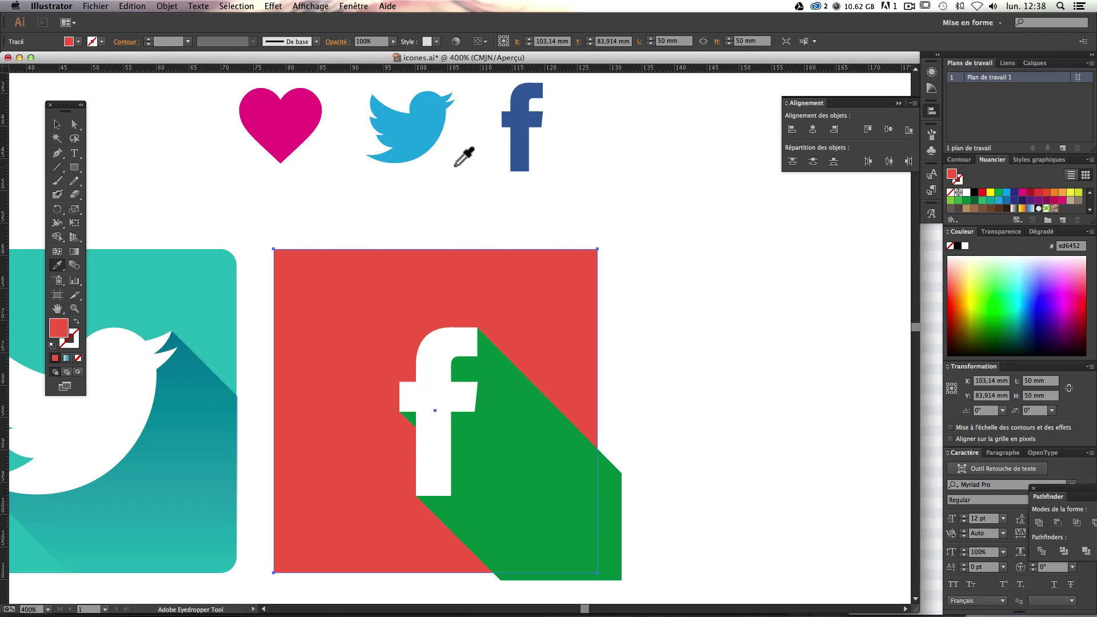
{"action": "left_click", "coordinate": [530, 127]}
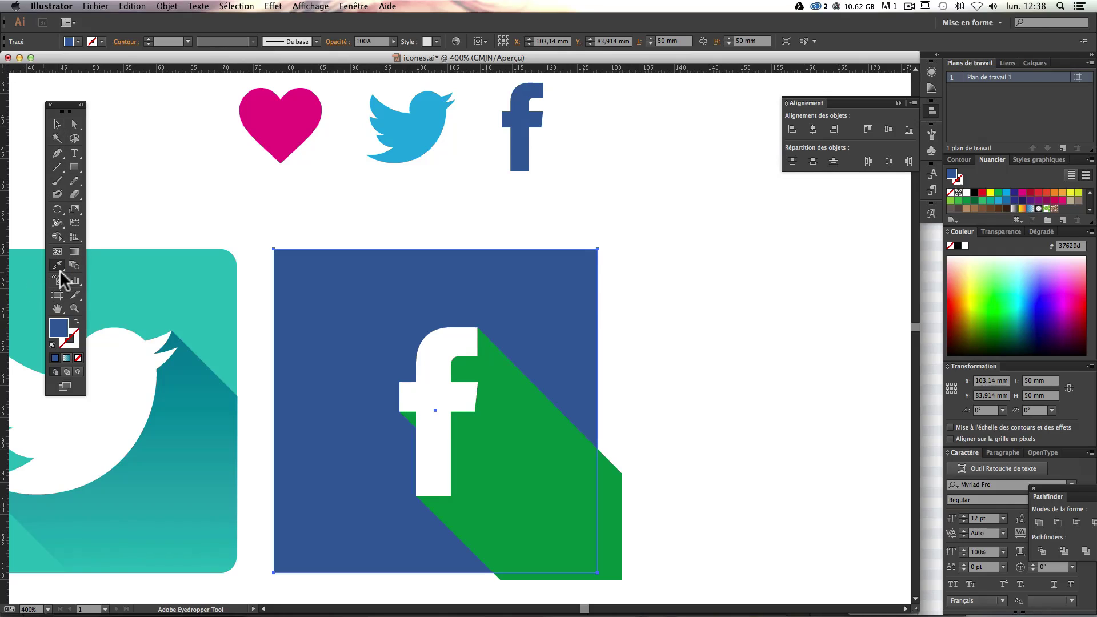
Step: Fill the green shadow shape with the same blue sampled from the small Facebook "f"
{"action": "key", "text": "super"}
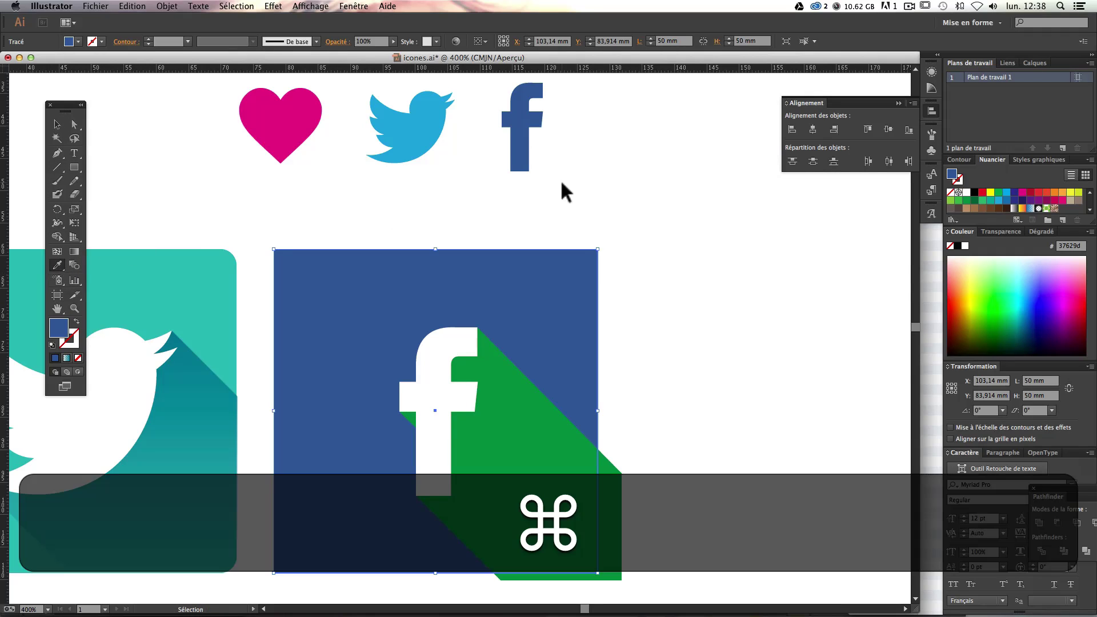
{"action": "key", "text": "super"}
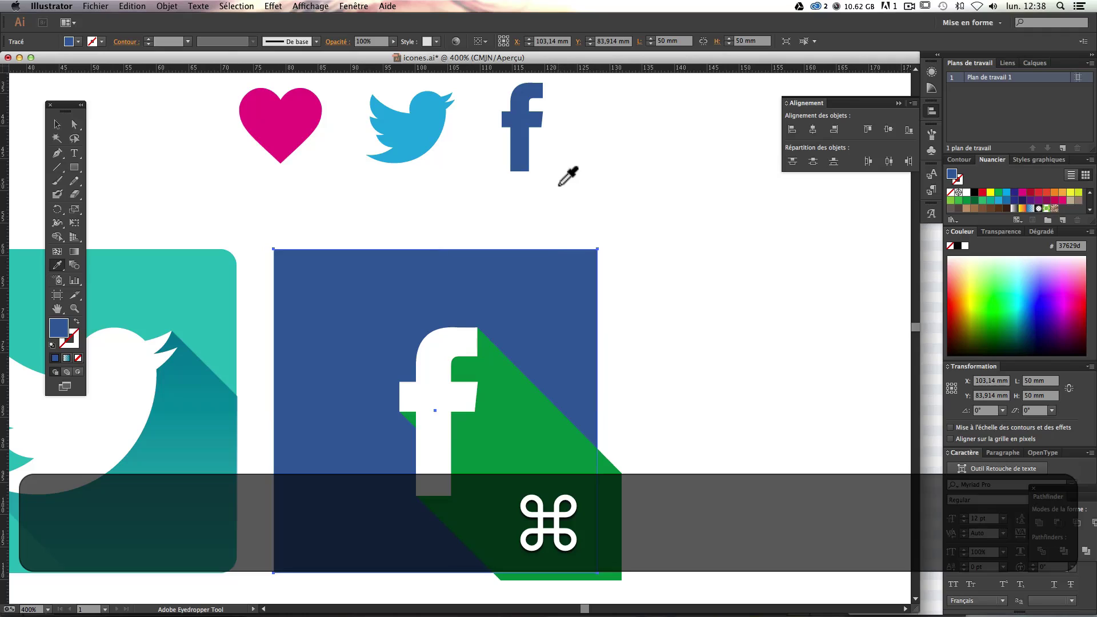
{"action": "key", "text": "super"}
{"action": "scroll", "coordinate": [490, 380], "scroll_direction": "down", "scroll_amount": 2}
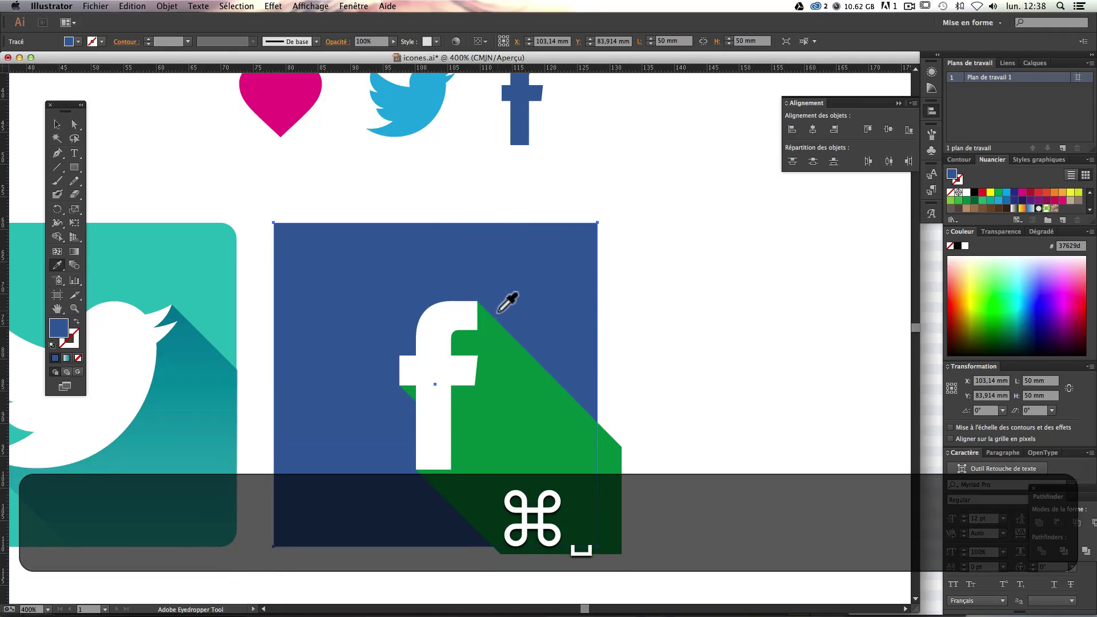
{"action": "key", "text": "super"}
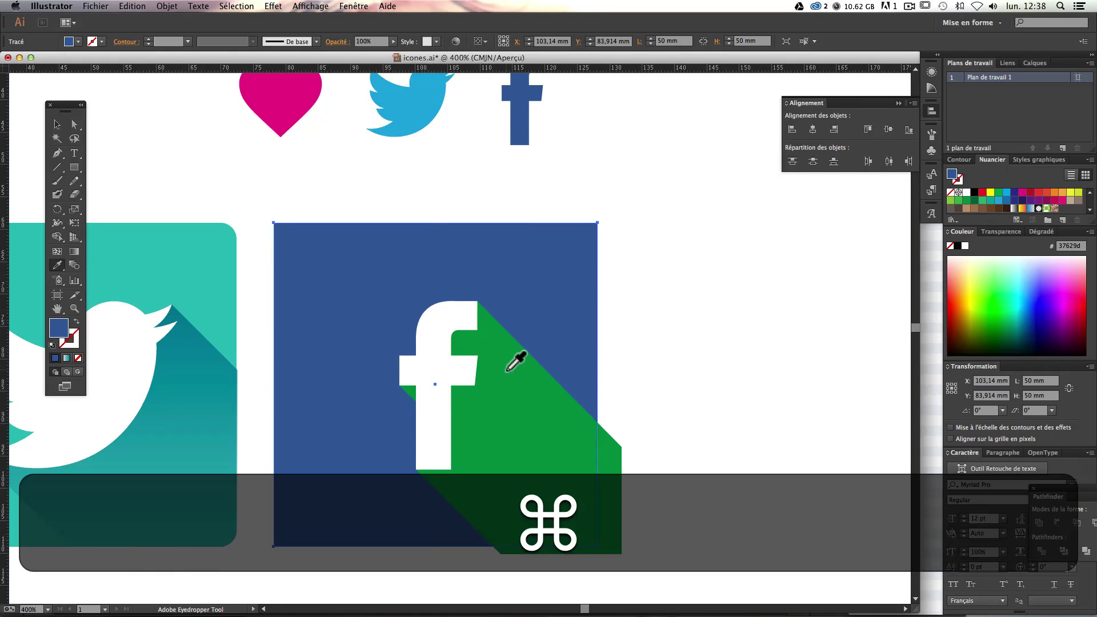
{"action": "key", "text": "super"}
{"action": "key", "text": "super"}
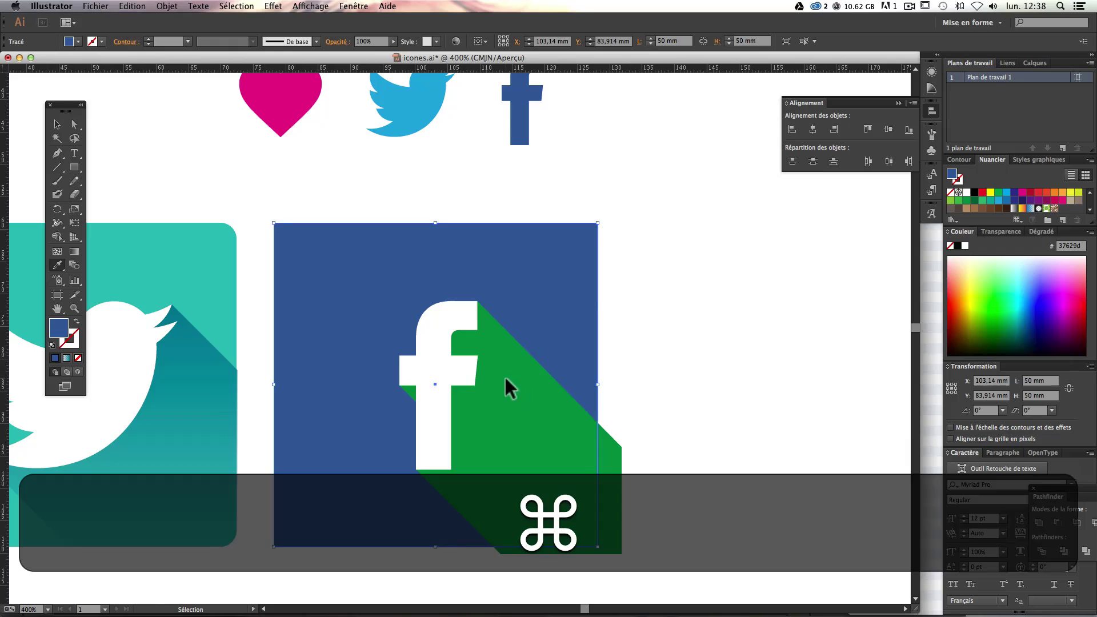
{"action": "left_click", "coordinate": [506, 376], "text": "super"}
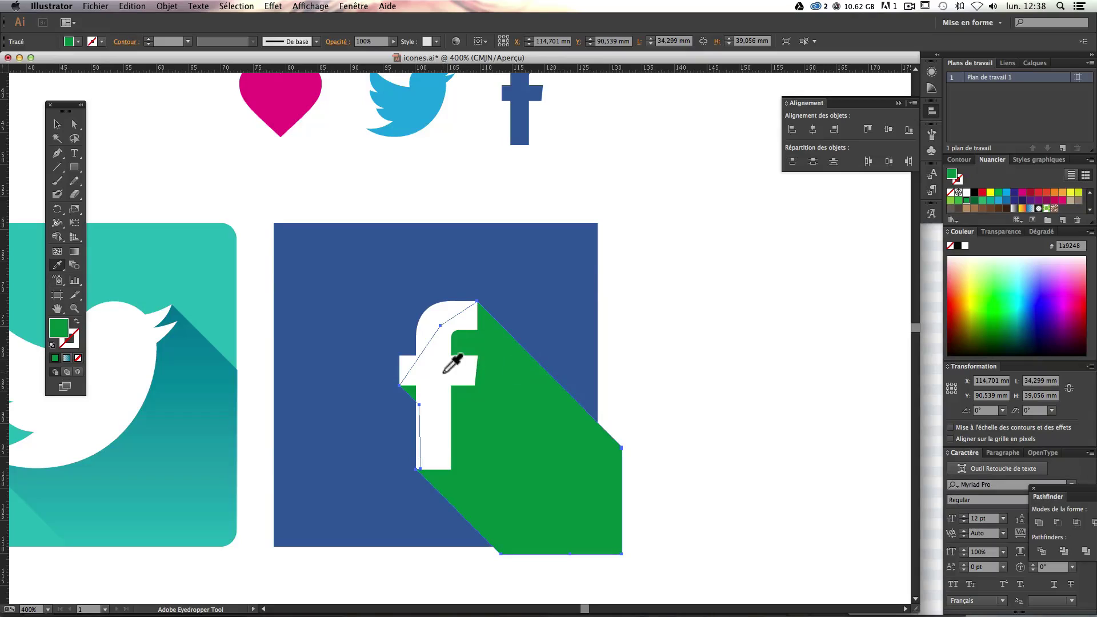
{"action": "left_click", "coordinate": [525, 101]}
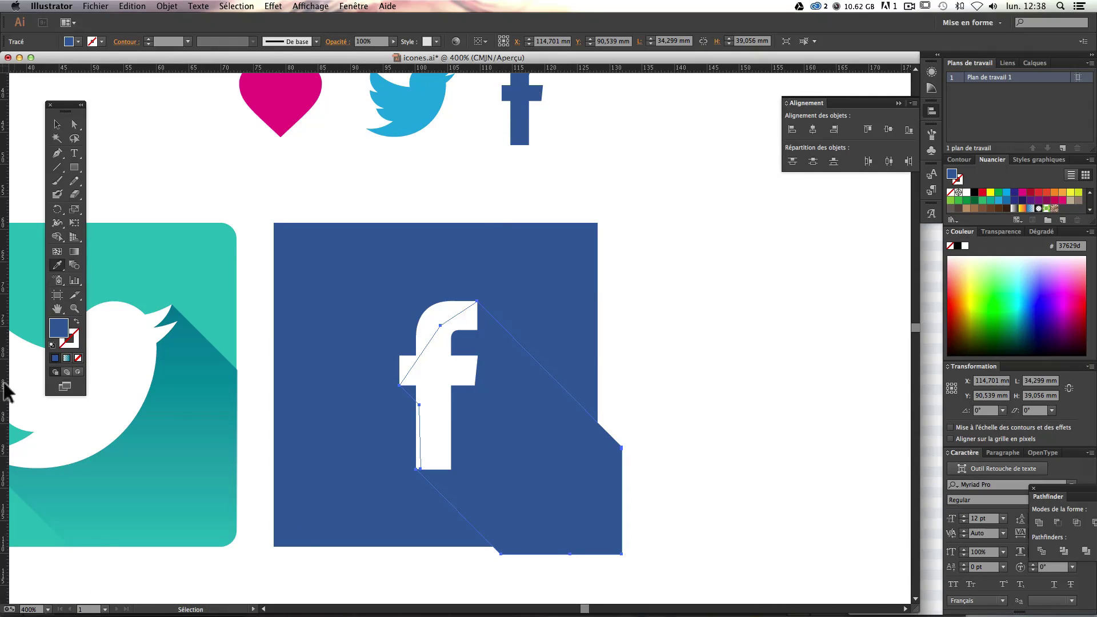
Step: Darken the fill of the Facebook icon's long shadow to navy blue #25446b and deselect the shape
{"action": "double_click", "coordinate": [57, 333]}
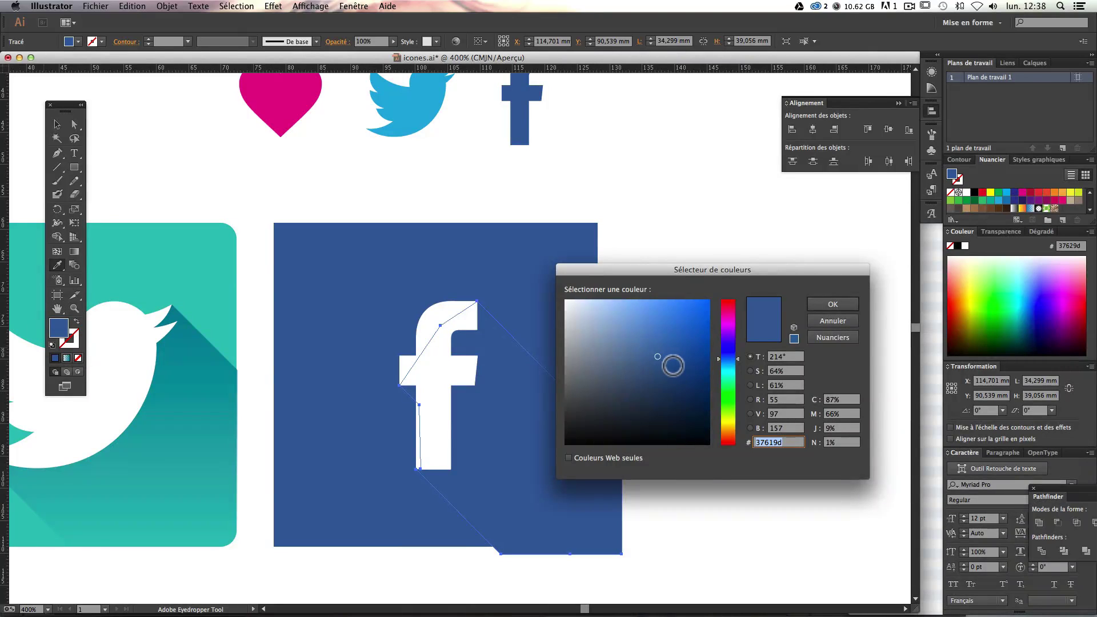
{"action": "left_click_drag", "start_coordinate": [658, 357], "coordinate": [659, 374]}
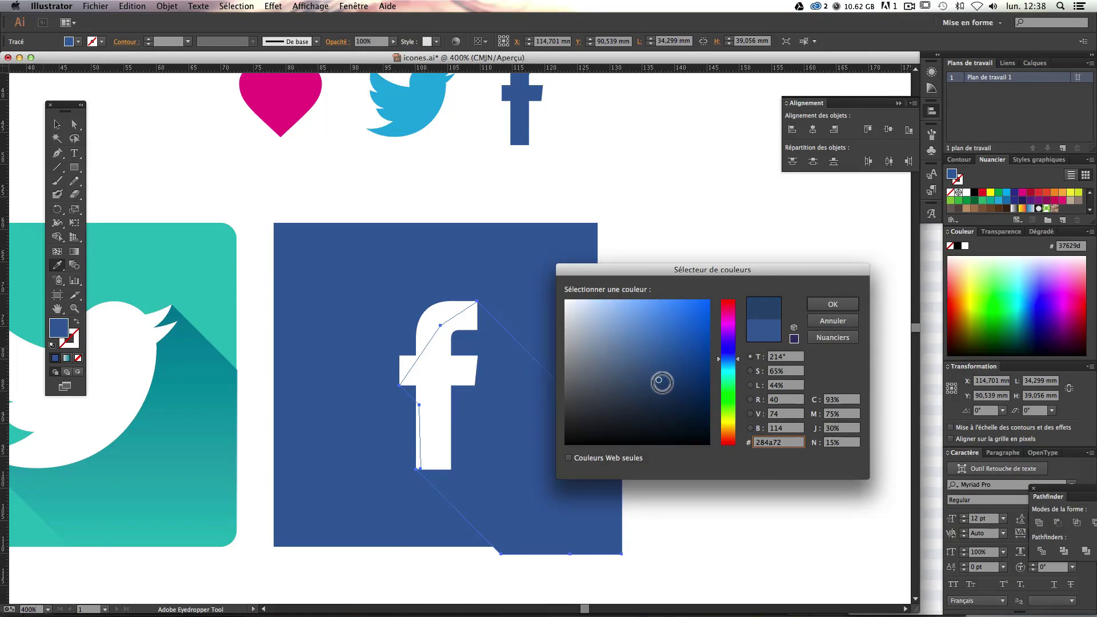
{"action": "left_click", "coordinate": [819, 307]}
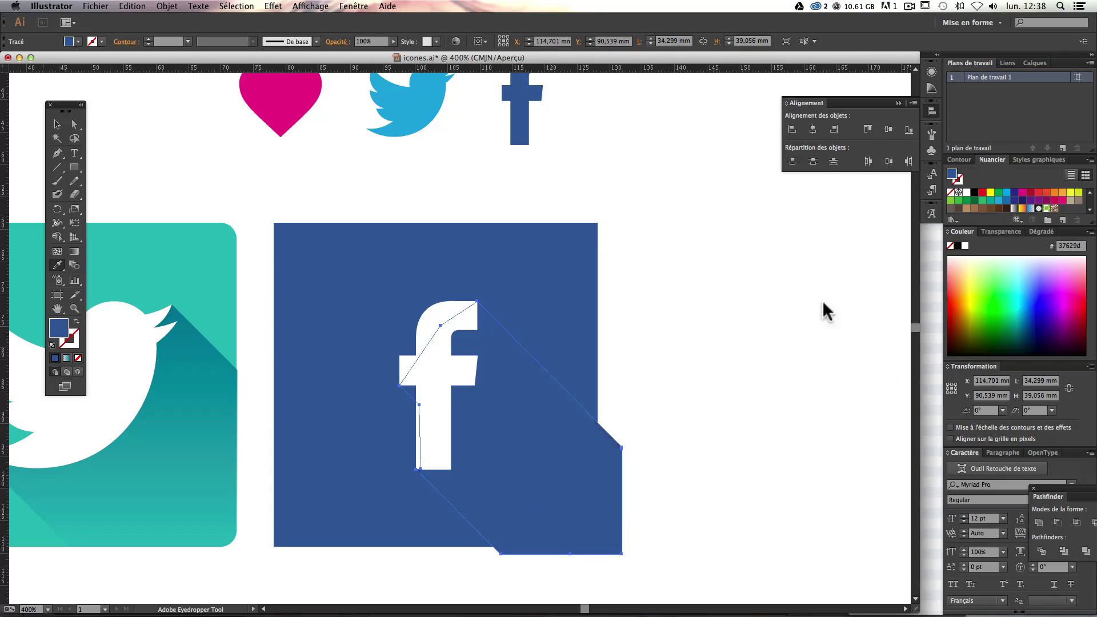
{"action": "left_click", "coordinate": [57, 124]}
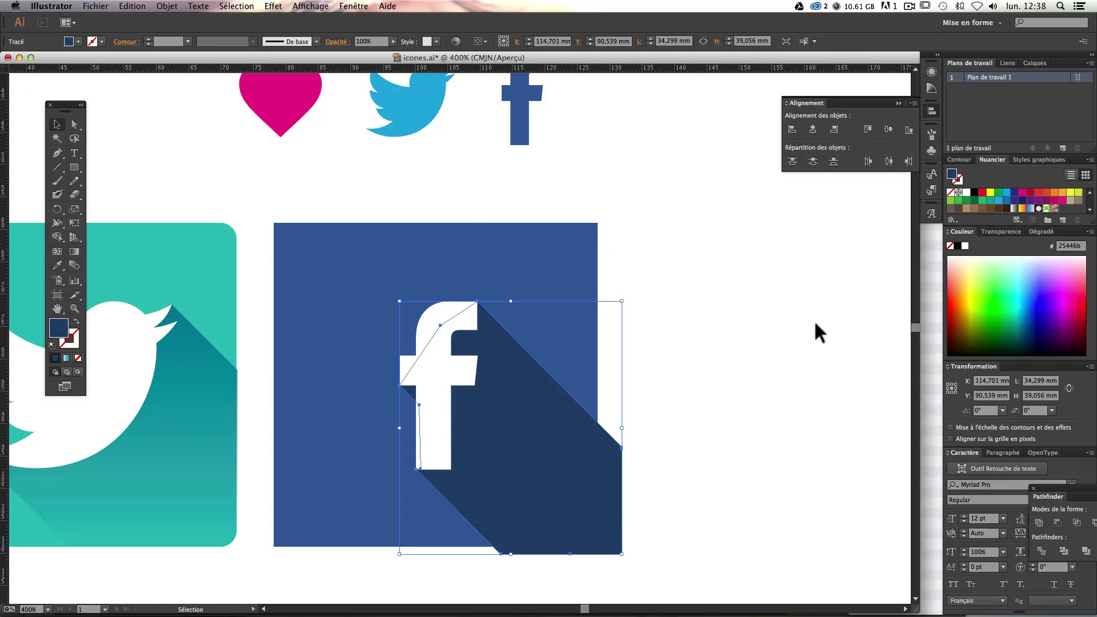
{"action": "left_click", "coordinate": [686, 346]}
Step: Duplicate the blue background square of the Facebook icon and place the copy exactly over the original
{"action": "key", "text": "super+minus"}
{"action": "key", "text": "super+minus"}
{"action": "key", "text": "super+plus"}
{"action": "key", "text": "super+plus"}
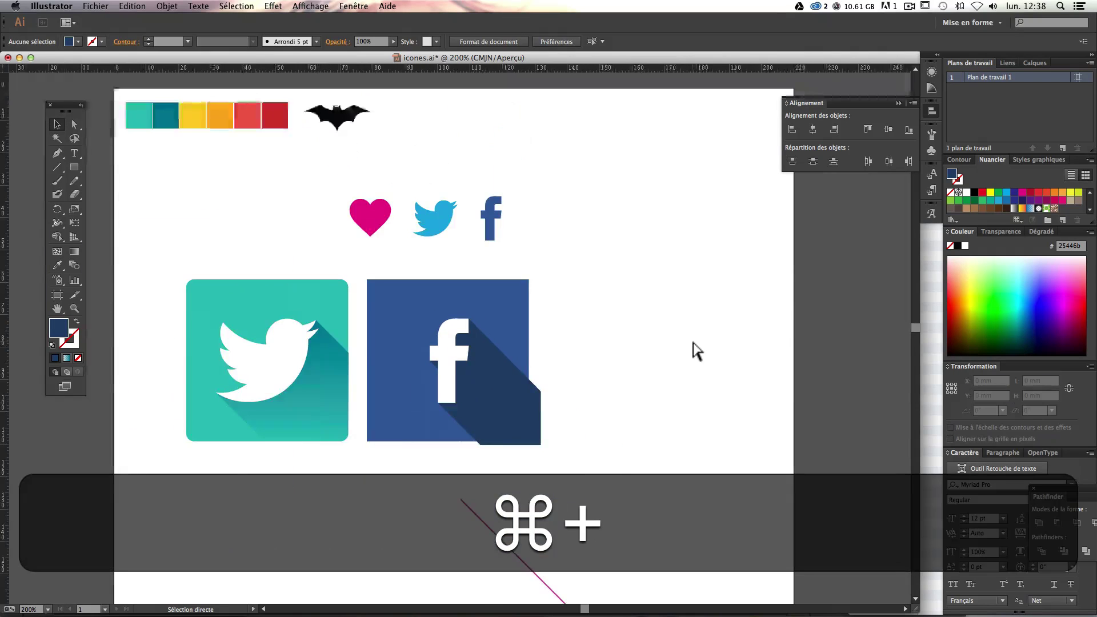
{"action": "key", "text": "super+plus"}
{"action": "left_click_drag", "start_coordinate": [693, 343], "coordinate": [632, 269]}
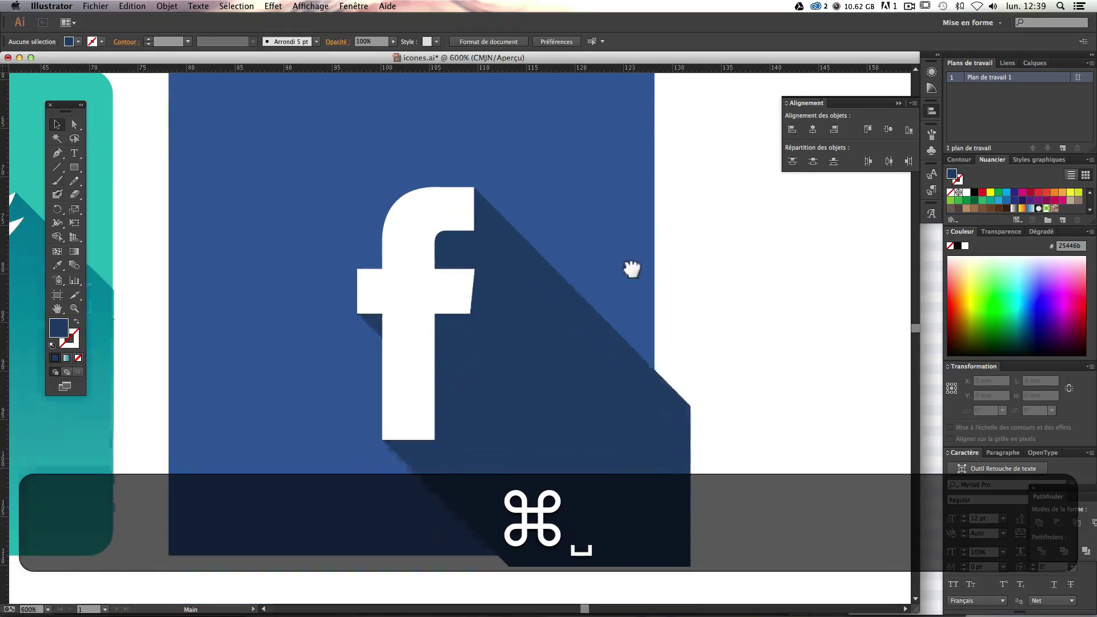
{"action": "key", "text": "super+minus"}
{"action": "left_click", "coordinate": [584, 251]}
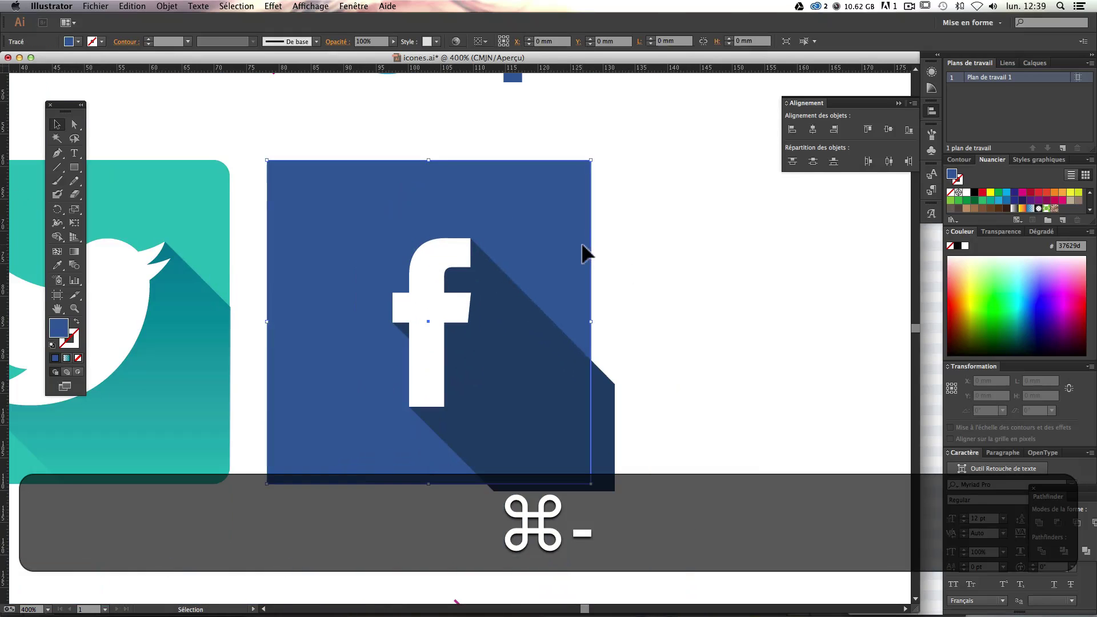
{"action": "key", "text": "super+c"}
{"action": "key", "text": "super+v"}
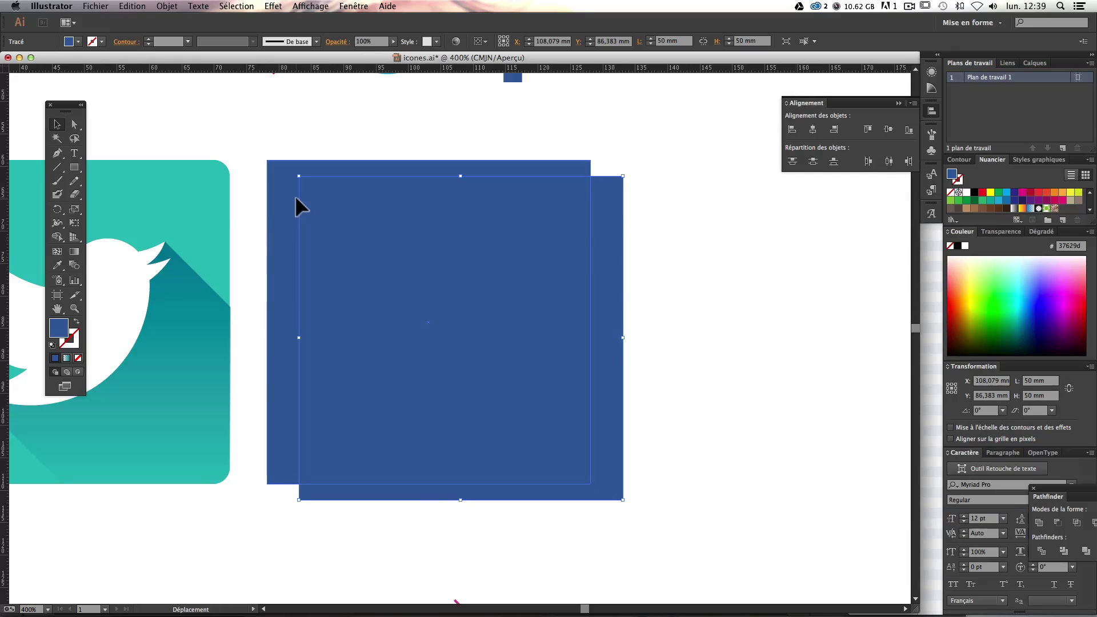
{"action": "left_click_drag", "start_coordinate": [295, 195], "coordinate": [295, 194]}
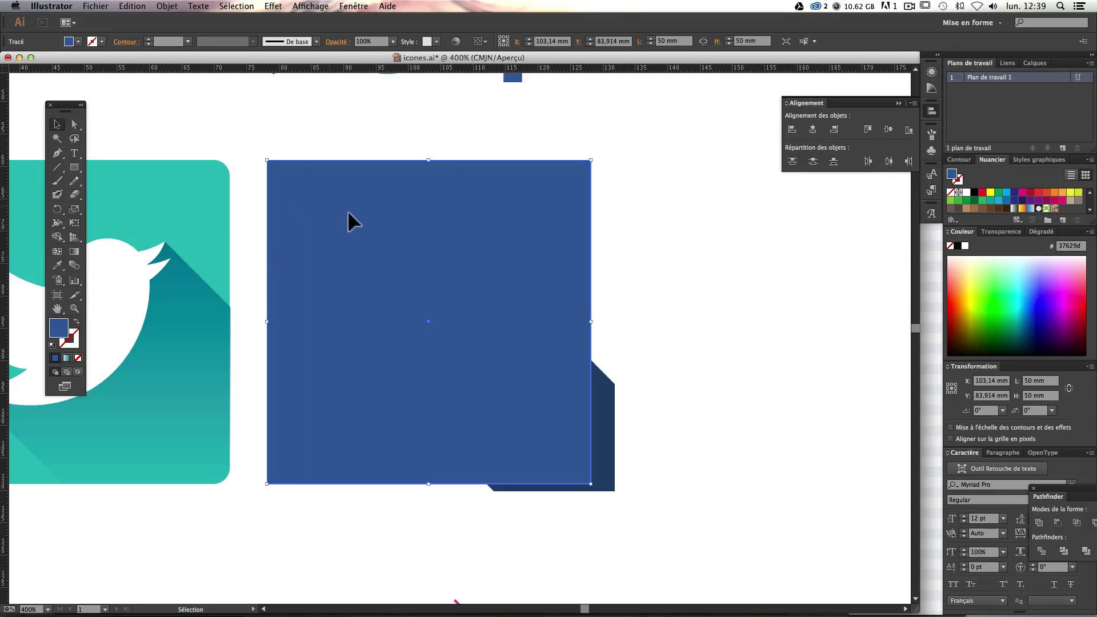
Step: Clip the dark shadow shape to the square's outline with a clipping mask made from the duplicated blue square
{"action": "left_click", "coordinate": [695, 370]}
{"action": "left_click", "coordinate": [524, 201]}
{"action": "left_click", "coordinate": [611, 487], "text": "shift"}
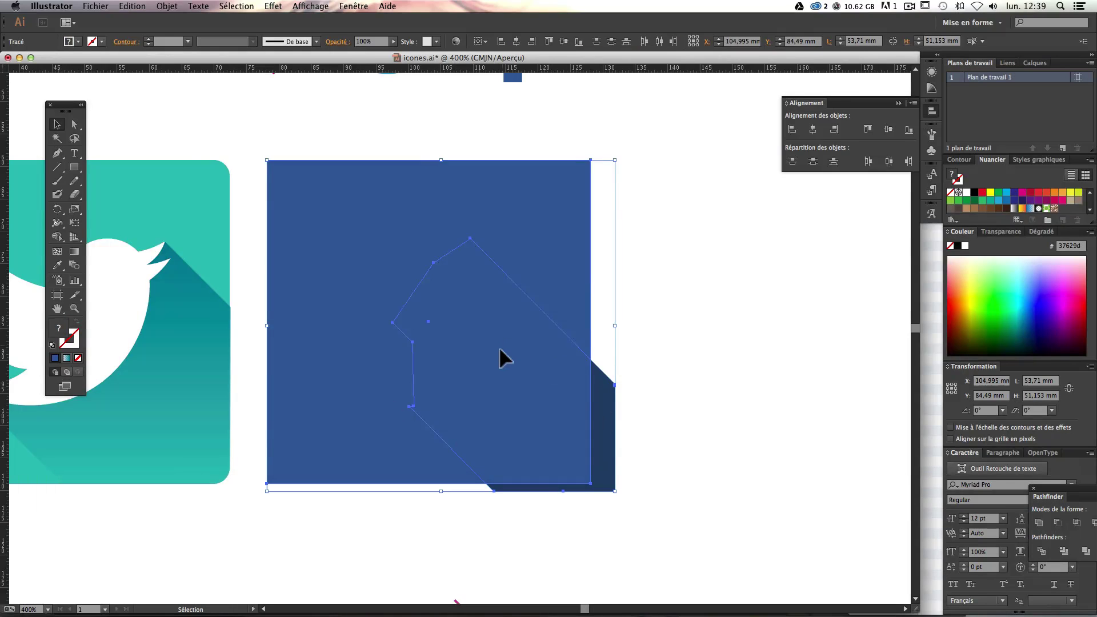
{"action": "right_click", "coordinate": [498, 351]}
{"action": "left_click", "coordinate": [595, 449]}
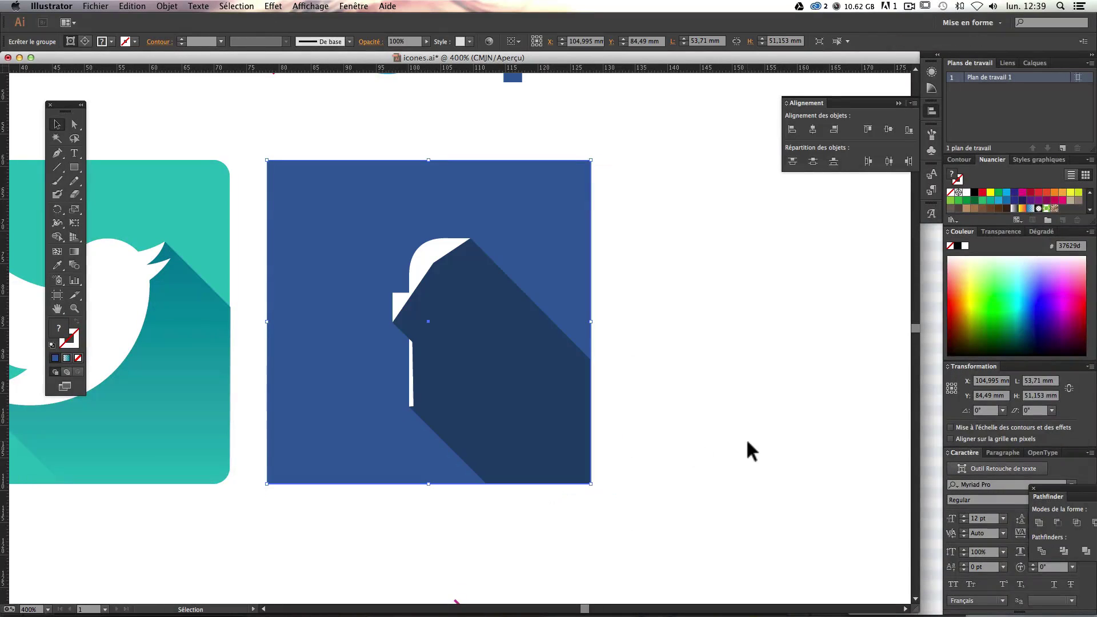
{"action": "left_click", "coordinate": [746, 438]}
Step: Bring the white "f" to the front of the clipped shadow and deselect it
{"action": "left_click", "coordinate": [415, 242]}
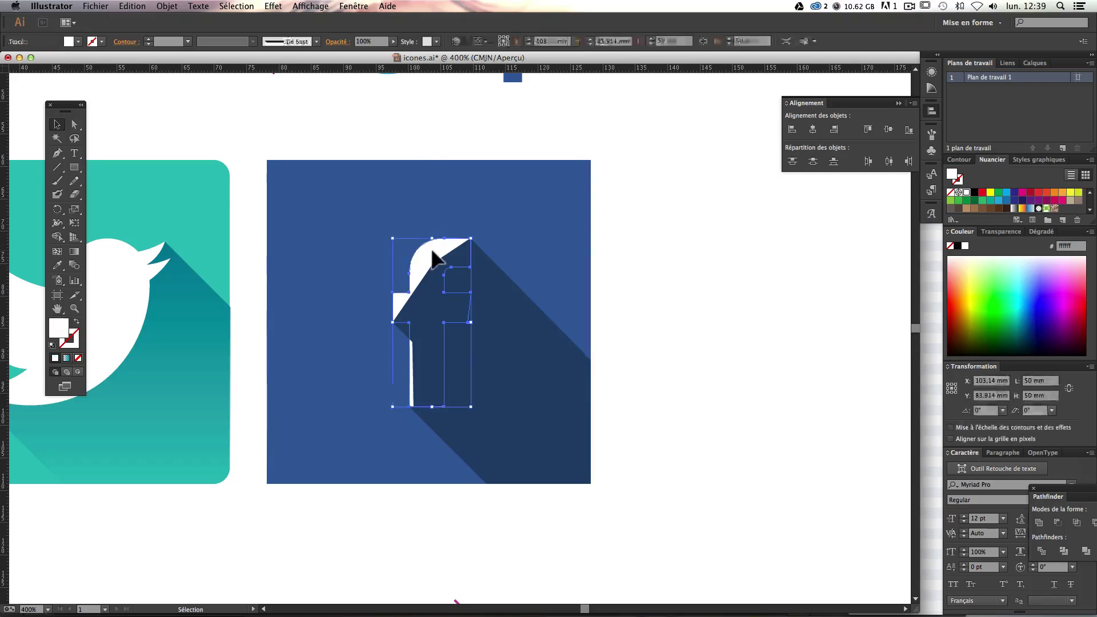
{"action": "left_click", "coordinate": [167, 7]}
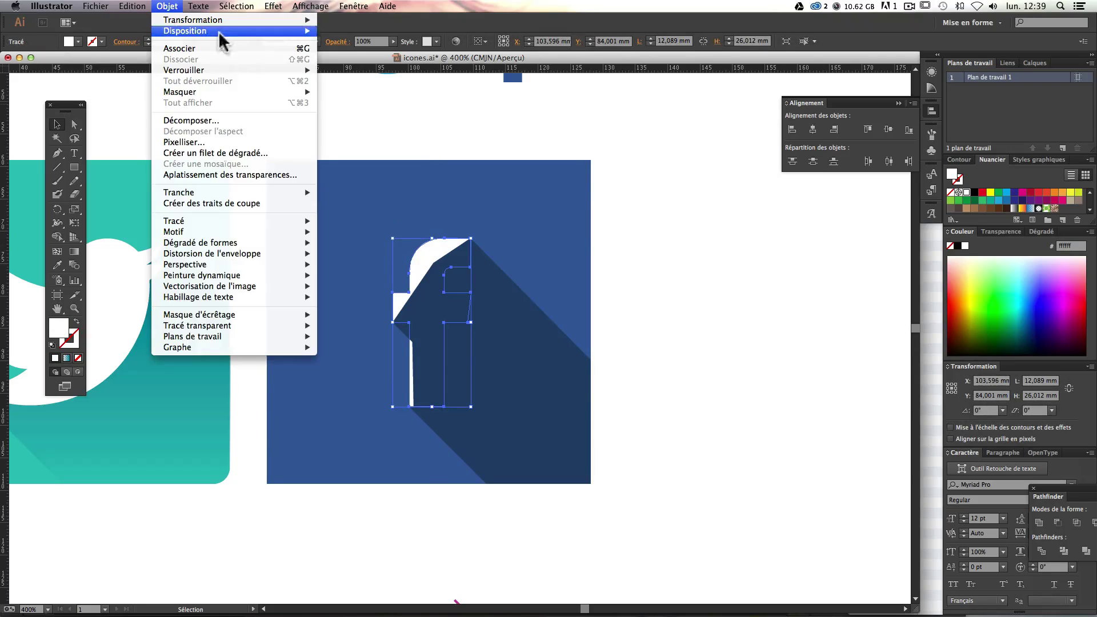
{"action": "mouse_move", "coordinate": [300, 32]}
{"action": "left_click", "coordinate": [372, 31]}
{"action": "left_click", "coordinate": [713, 329]}
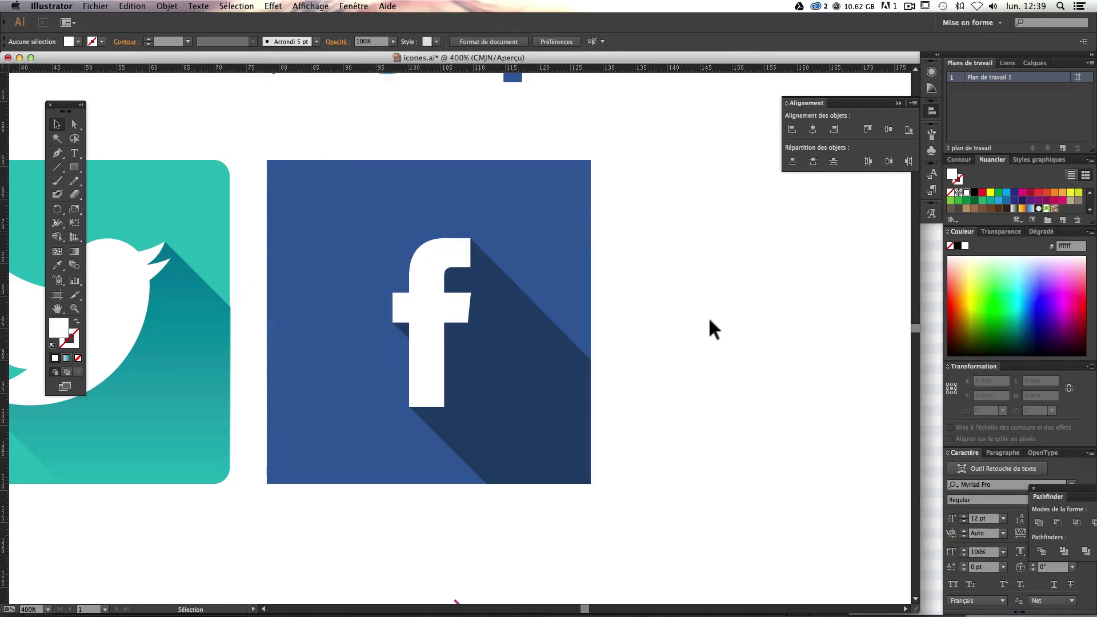
Step: Select only the shadow shape inside the clipping group and copy its fill's hex code, 25446b
{"action": "key", "text": "super+minus"}
{"action": "key", "text": "super+plus"}
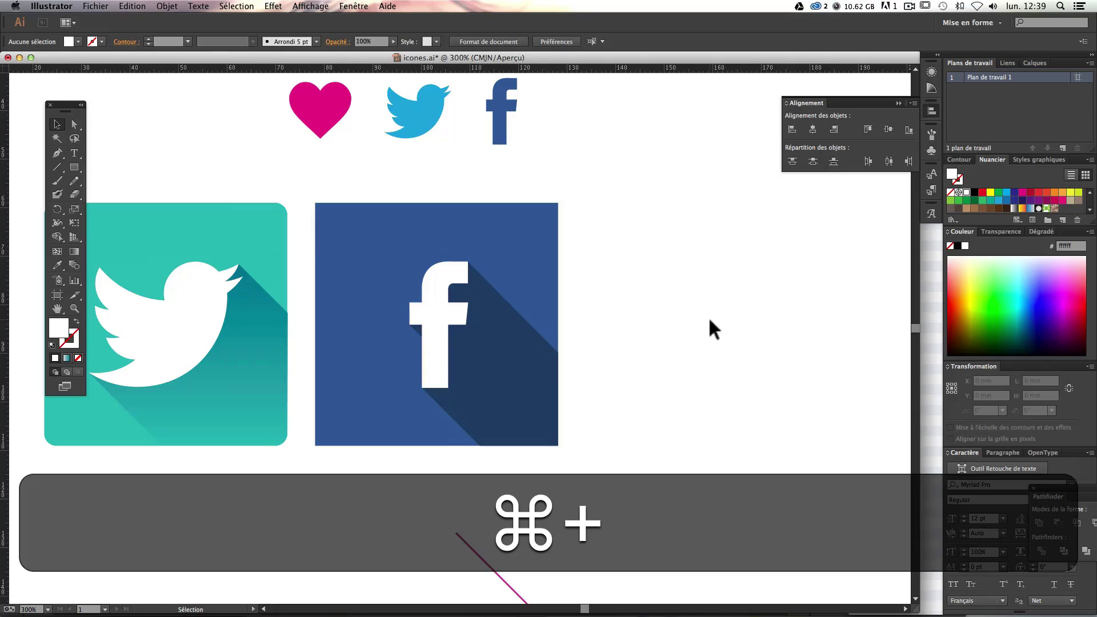
{"action": "key", "text": "space"}
{"action": "left_click_drag", "start_coordinate": [641, 315], "coordinate": [578, 334]}
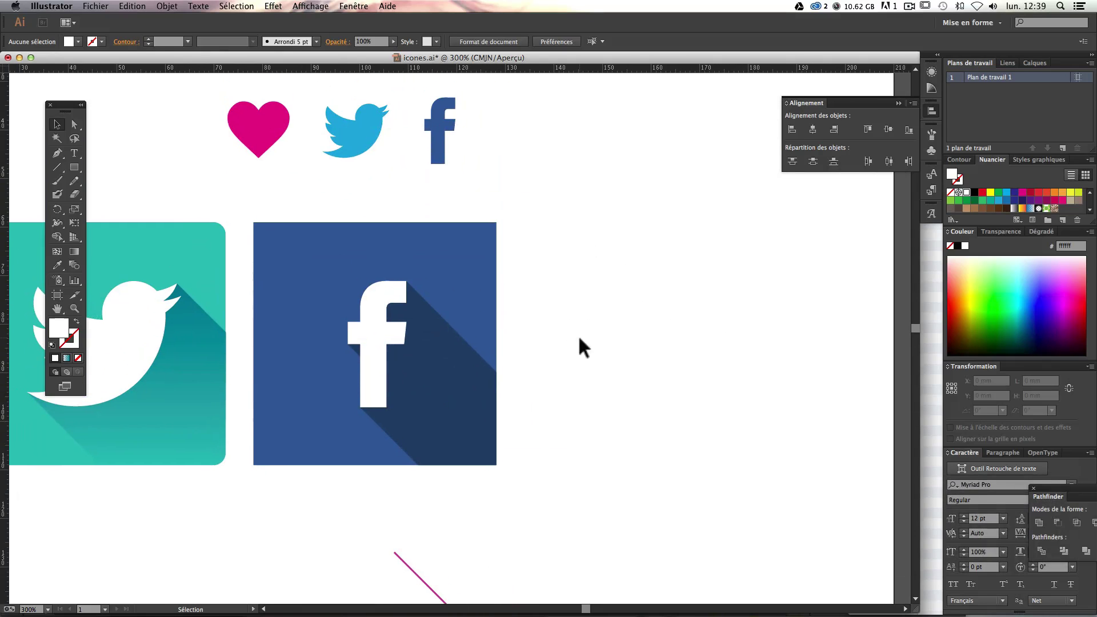
{"action": "left_click", "coordinate": [457, 354]}
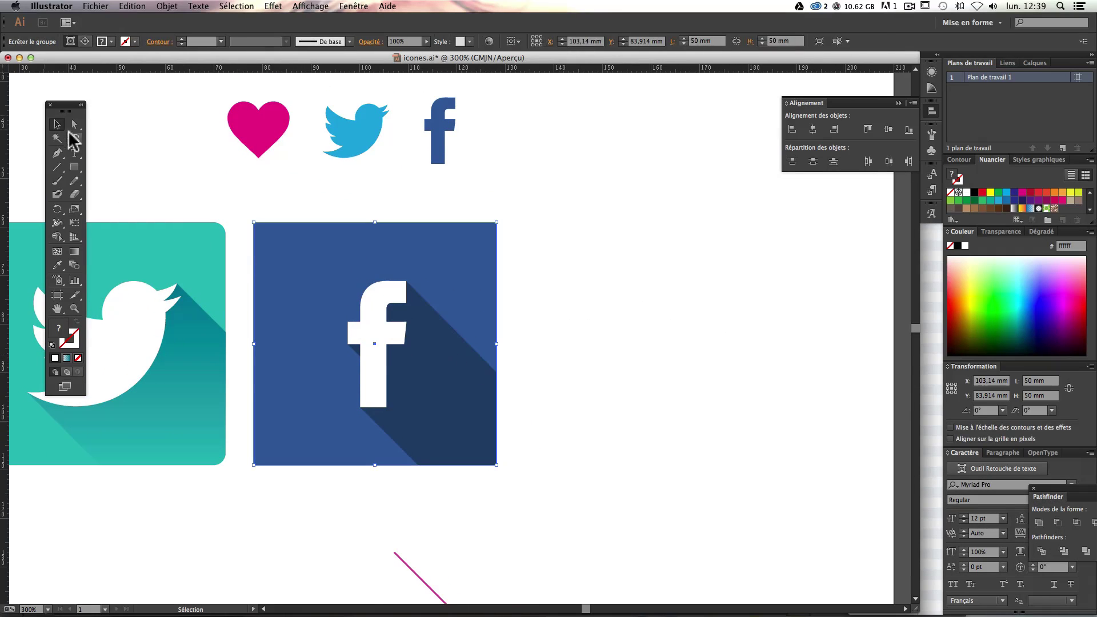
{"action": "left_click", "coordinate": [74, 125]}
{"action": "left_click", "coordinate": [683, 353]}
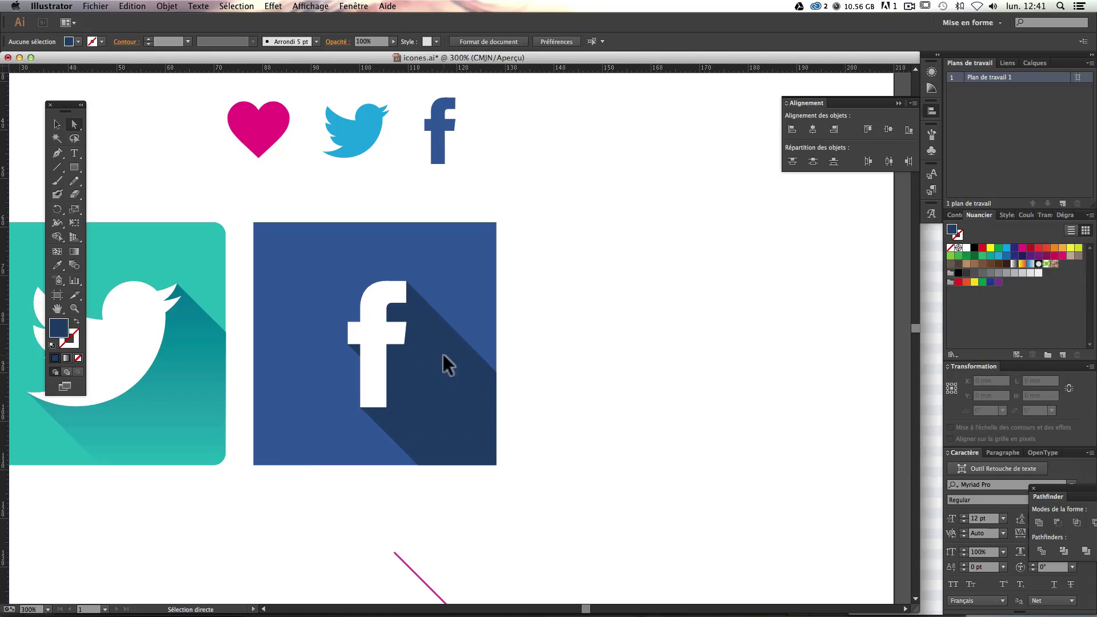
{"action": "left_click", "coordinate": [444, 355]}
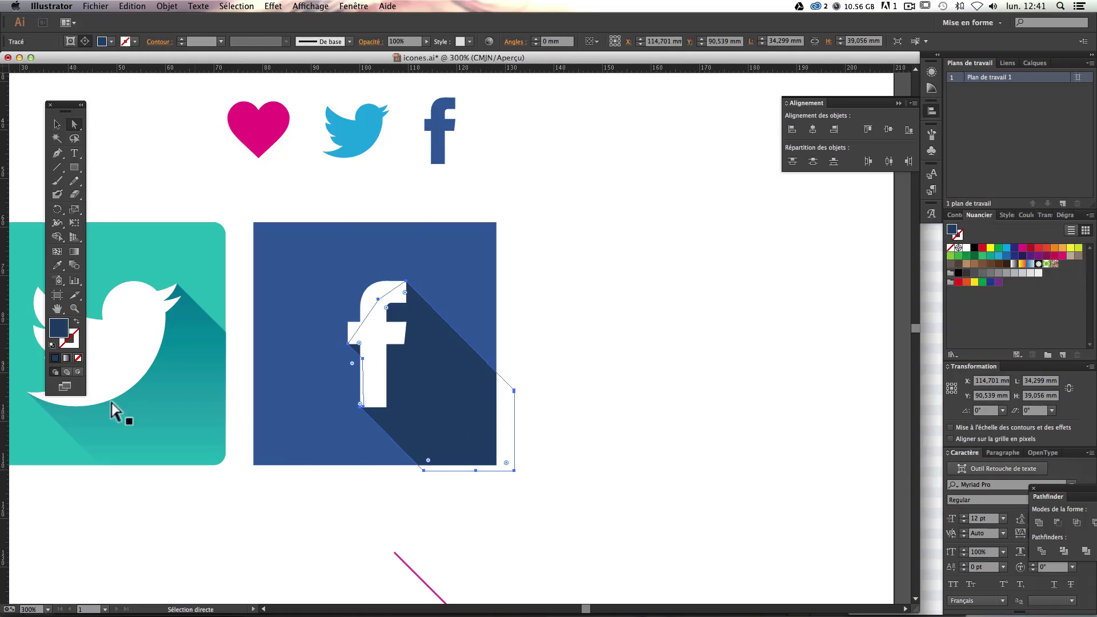
{"action": "double_click", "coordinate": [57, 329]}
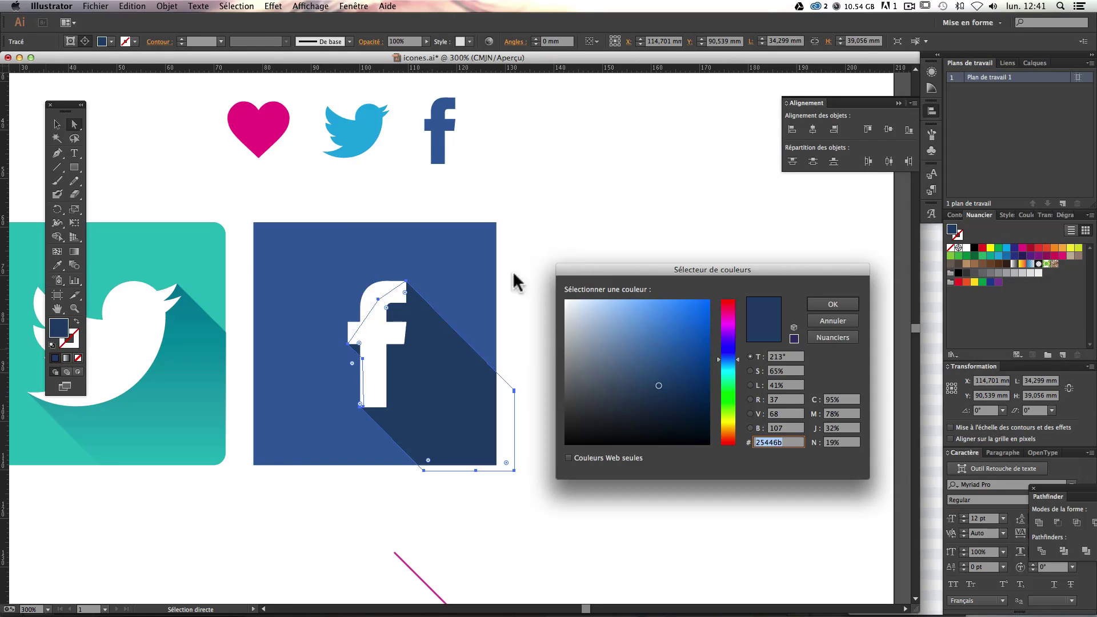
{"action": "left_click_drag", "start_coordinate": [712, 273], "coordinate": [648, 255]}
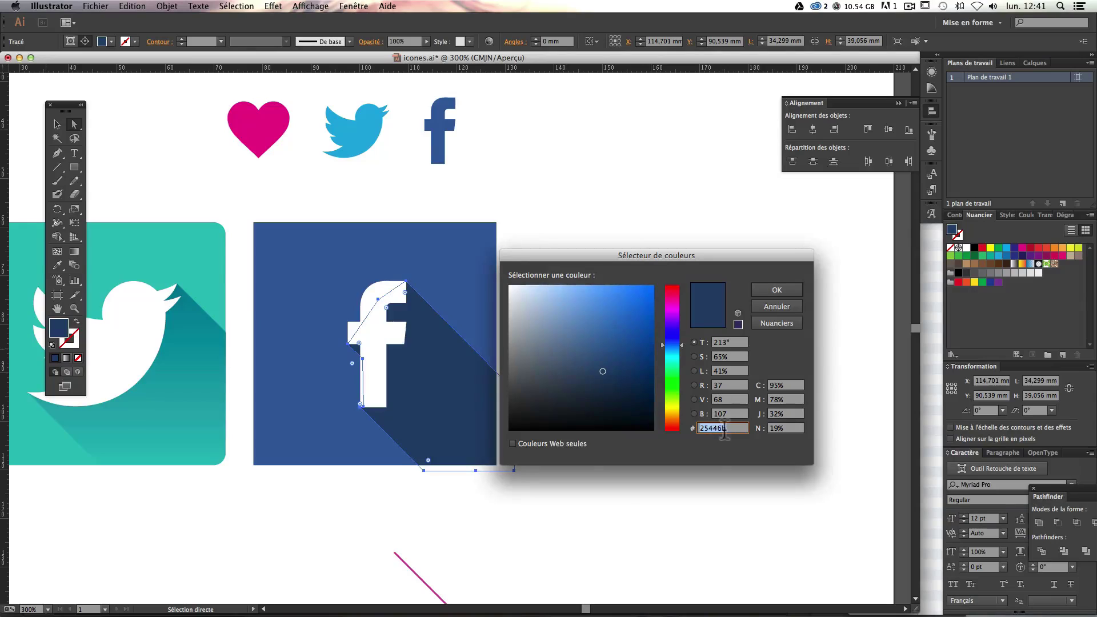
{"action": "key", "text": "super+c"}
{"action": "left_click", "coordinate": [780, 289], "text": "super"}
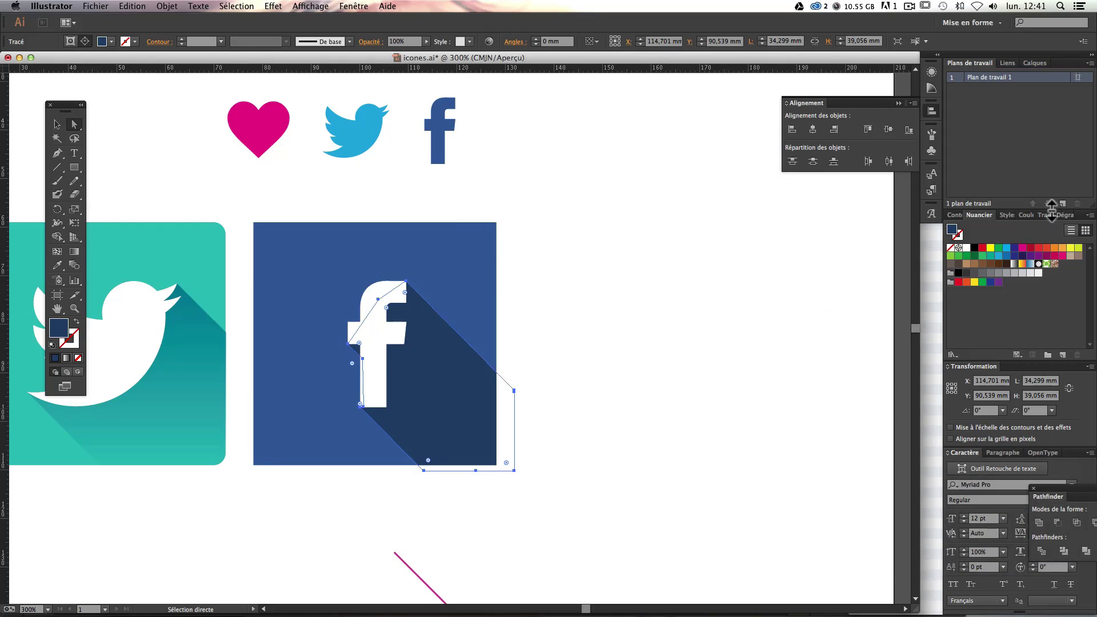
Step: Apply a linear gradient fill to the Facebook icon's shadow shape
{"action": "left_click", "coordinate": [1068, 215]}
{"action": "left_click", "coordinate": [1040, 229]}
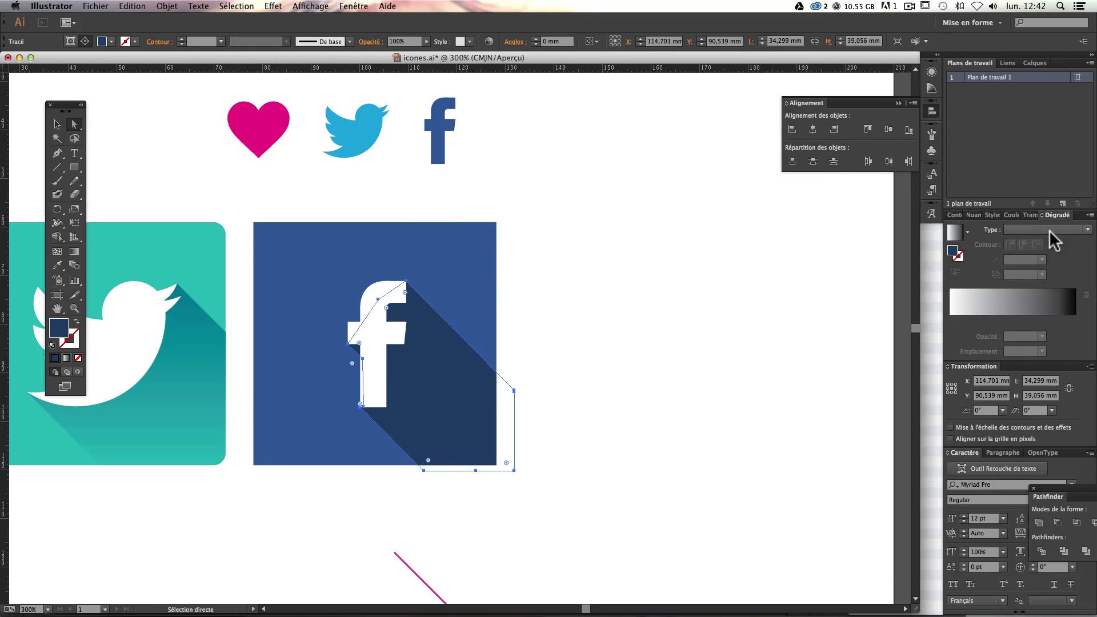
{"action": "left_click", "coordinate": [1043, 237]}
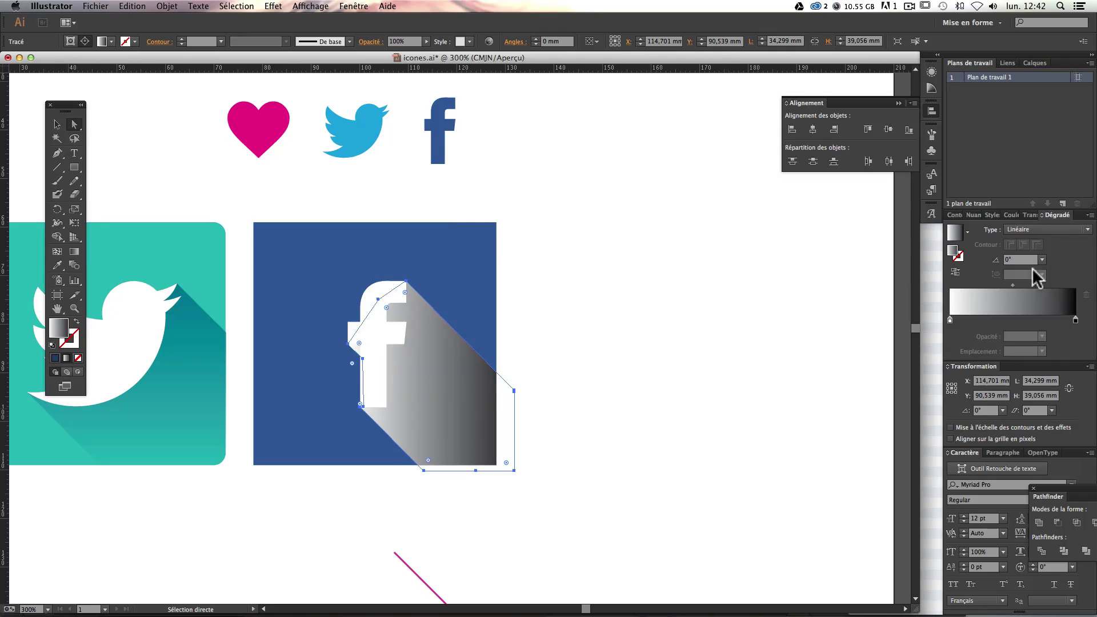
Step: Switch the gradient's white starting stop to RGB (RVB) and set it to the copied colour #25446b
{"action": "double_click", "coordinate": [950, 320]}
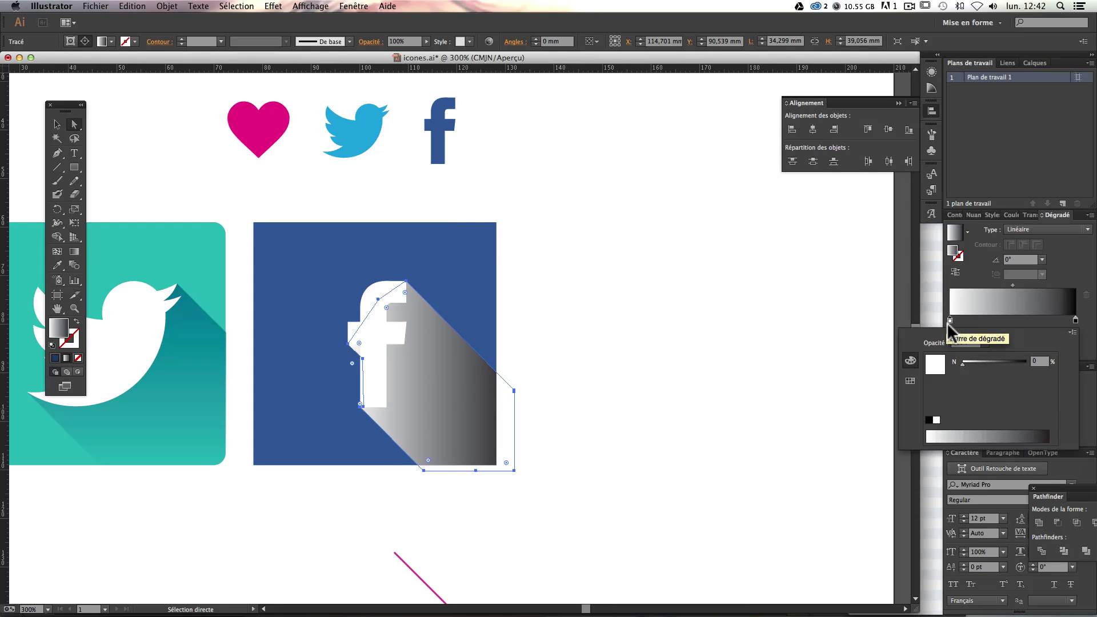
{"action": "left_click", "coordinate": [1072, 332]}
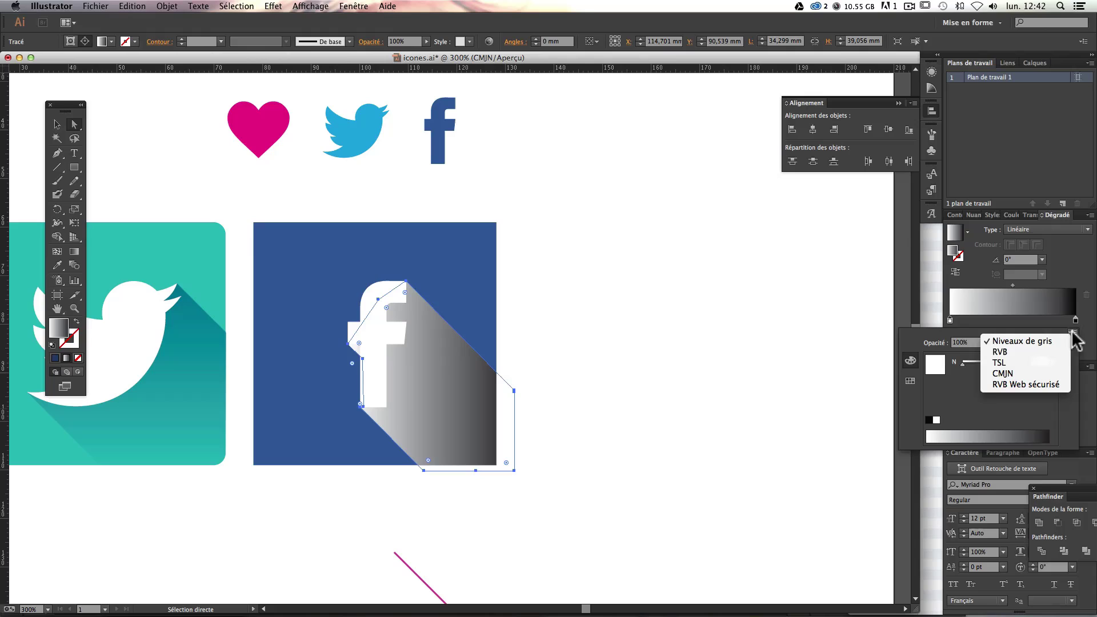
{"action": "left_click", "coordinate": [1043, 355]}
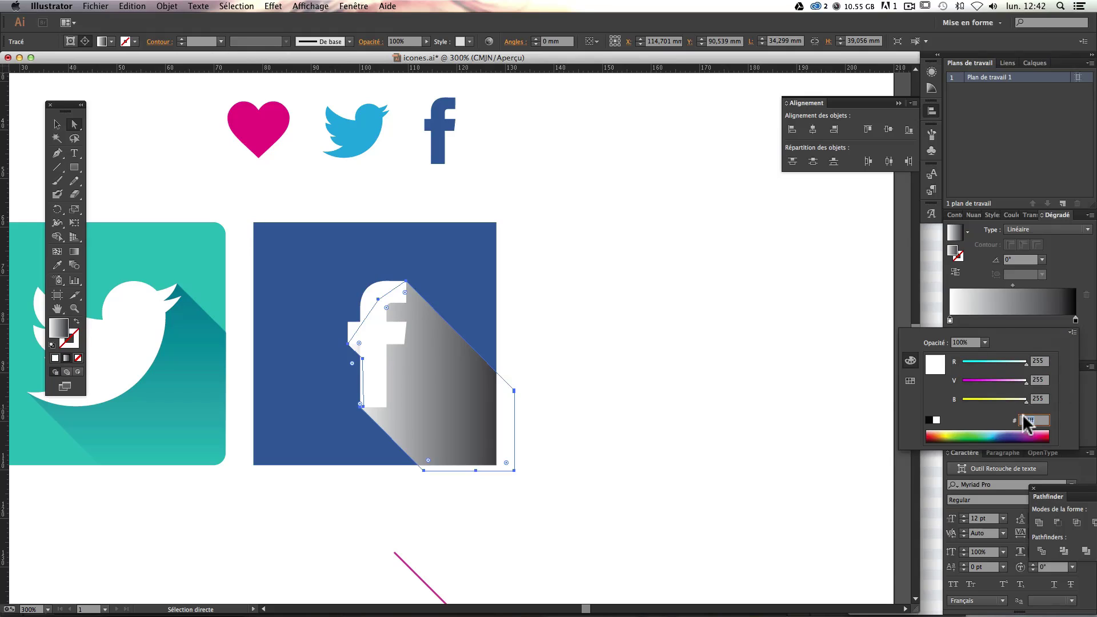
{"action": "key", "text": "cmd+v"}
{"action": "key", "text": "Return"}
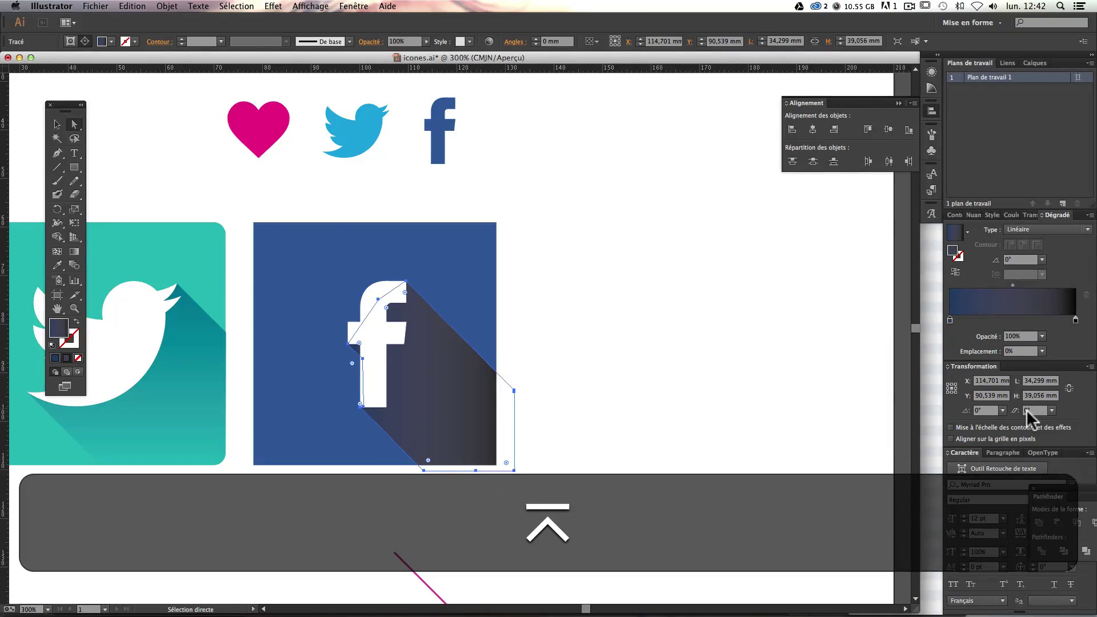
Step: Switch the gradient's black end stop to RGB (RVB) and set it to the copied colour #25446b
{"action": "double_click", "coordinate": [1077, 320]}
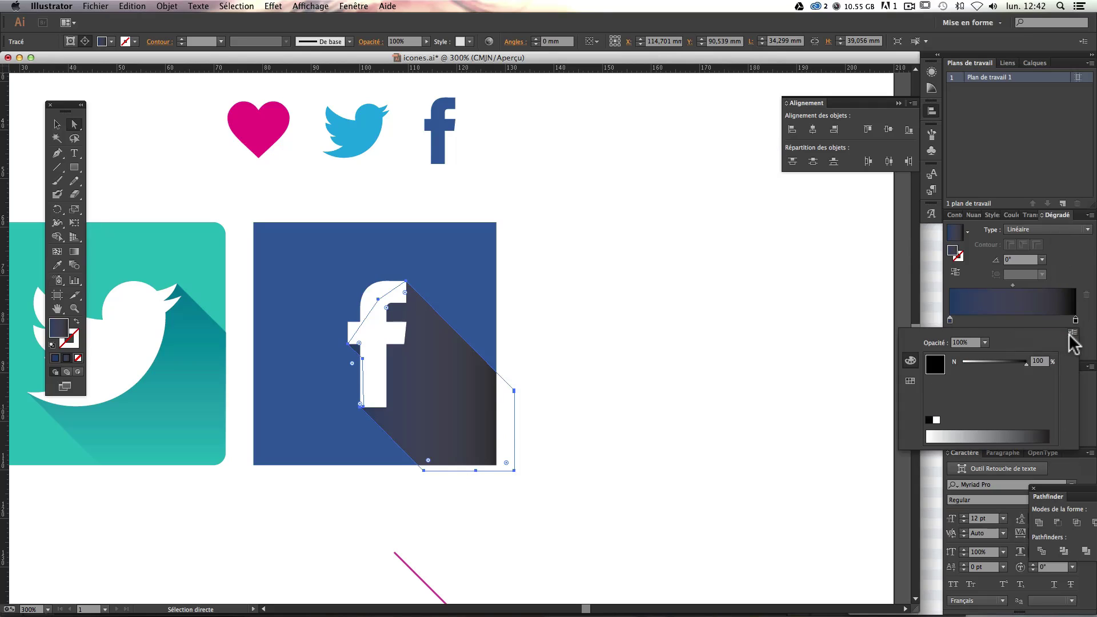
{"action": "left_click", "coordinate": [1073, 333]}
{"action": "left_click", "coordinate": [1035, 353]}
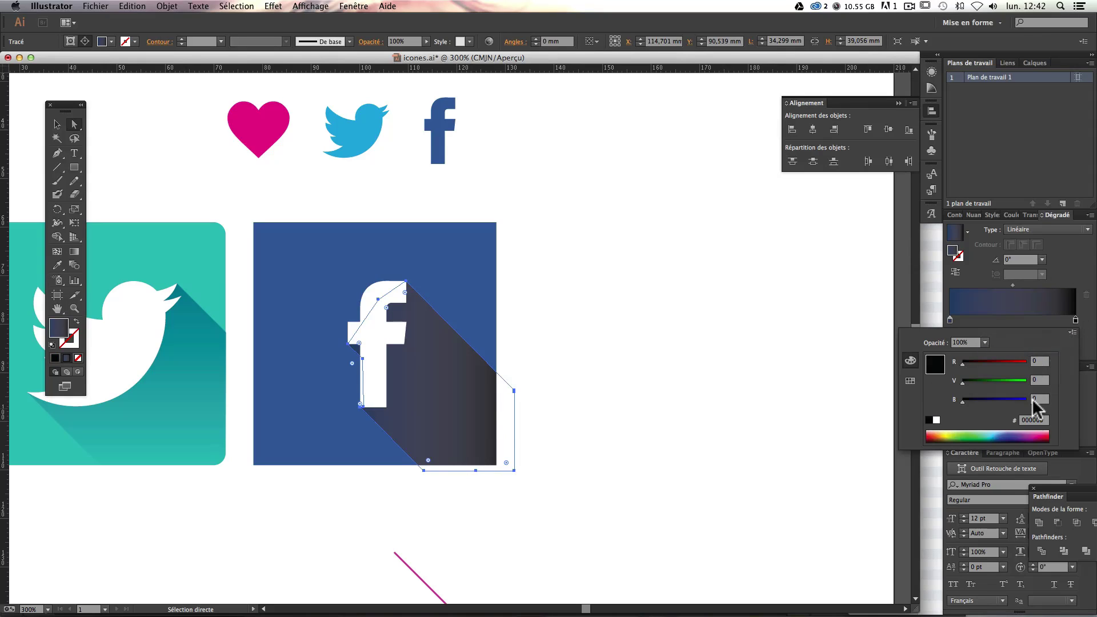
{"action": "key", "text": "super+v"}
{"action": "key", "text": "super+Return"}
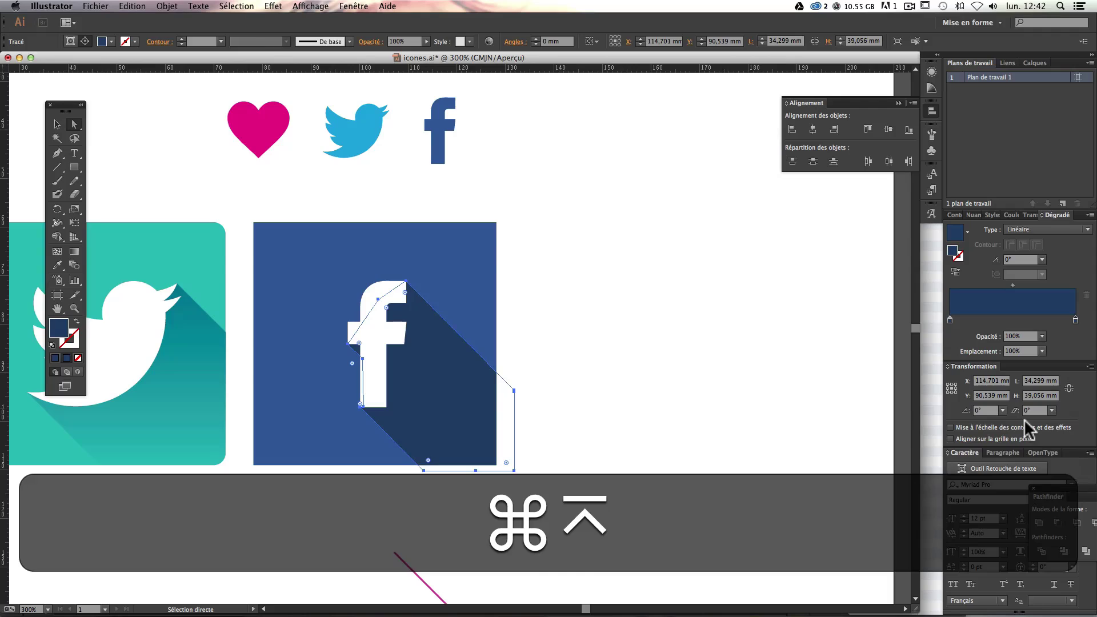
Step: Set the gradient's starting stop to 0% opacity and the gradient angle to 90°
{"action": "left_click", "coordinate": [950, 320]}
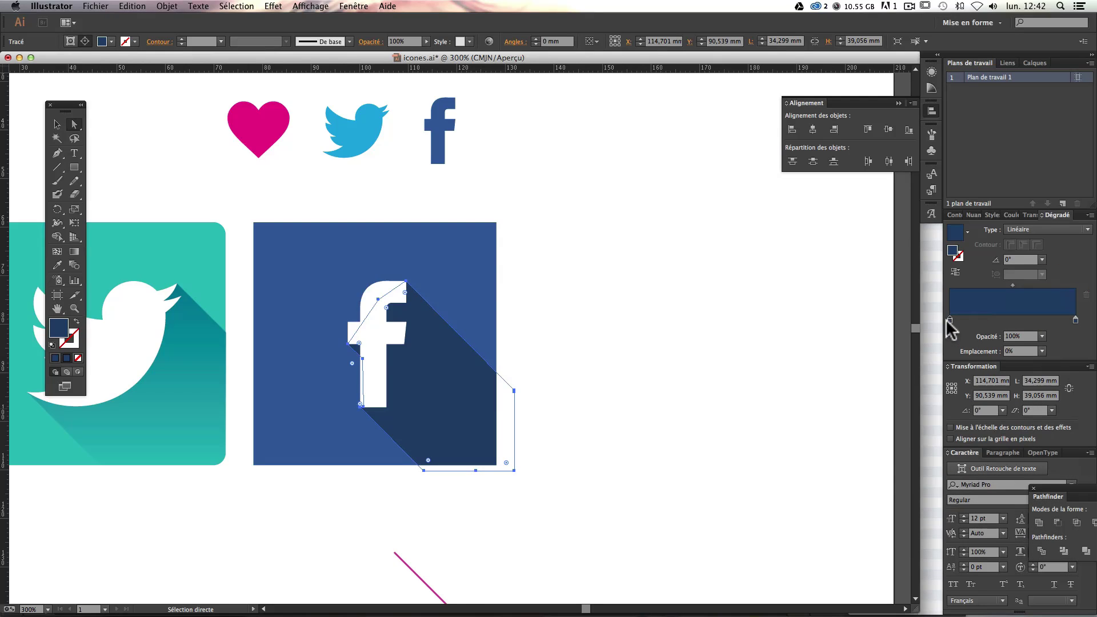
{"action": "left_click", "coordinate": [1042, 336]}
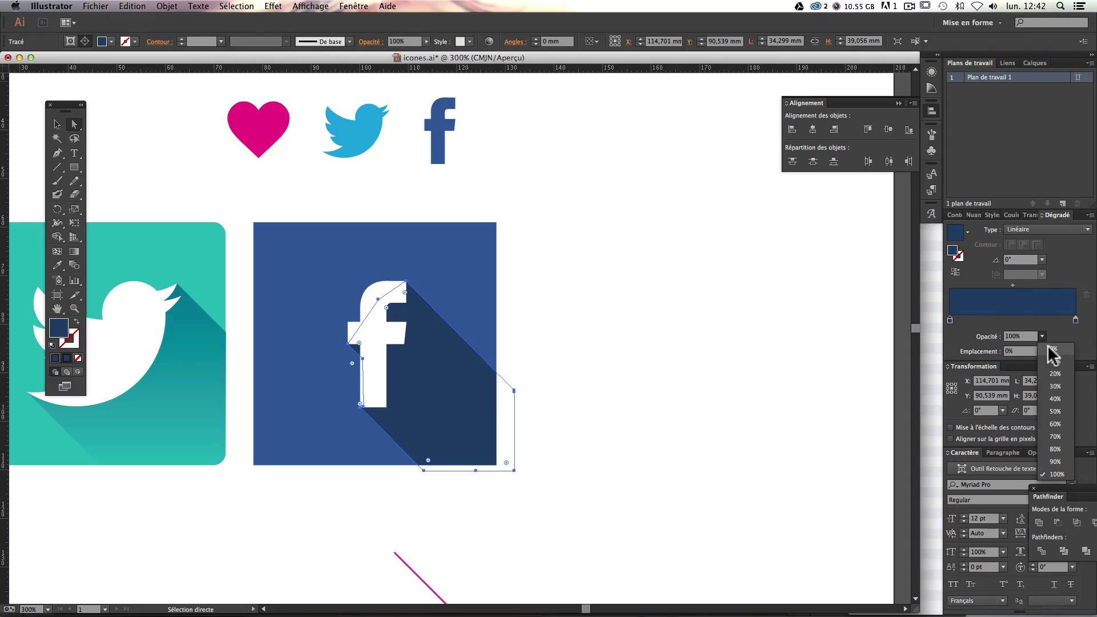
{"action": "left_click", "coordinate": [1059, 358]}
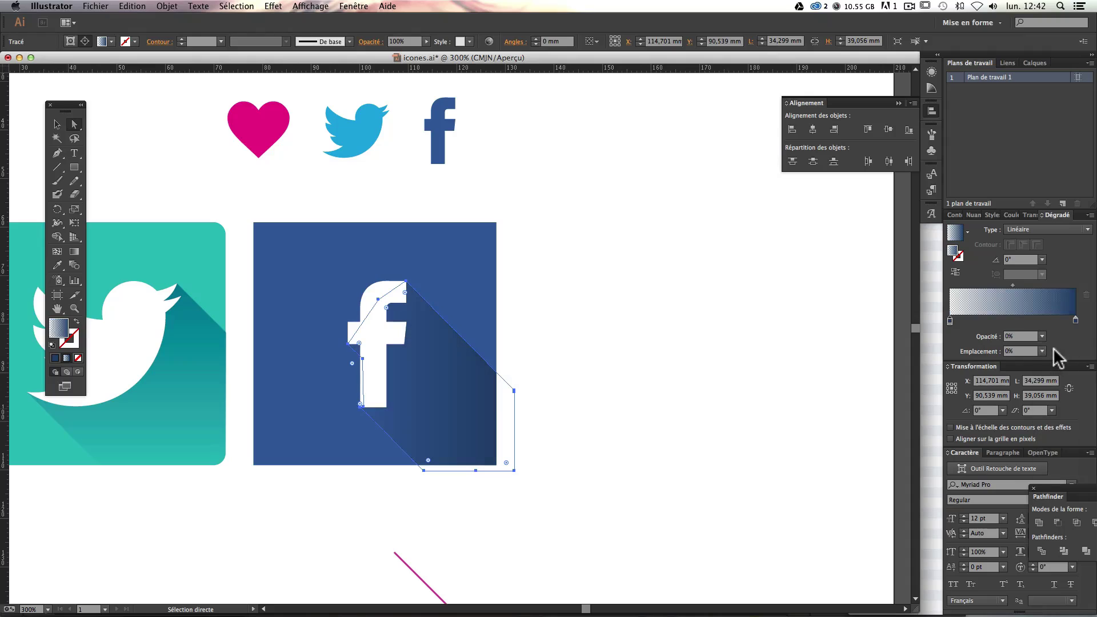
{"action": "left_click", "coordinate": [1019, 260]}
{"action": "type", "text": "90"}
{"action": "key", "text": "Return"}
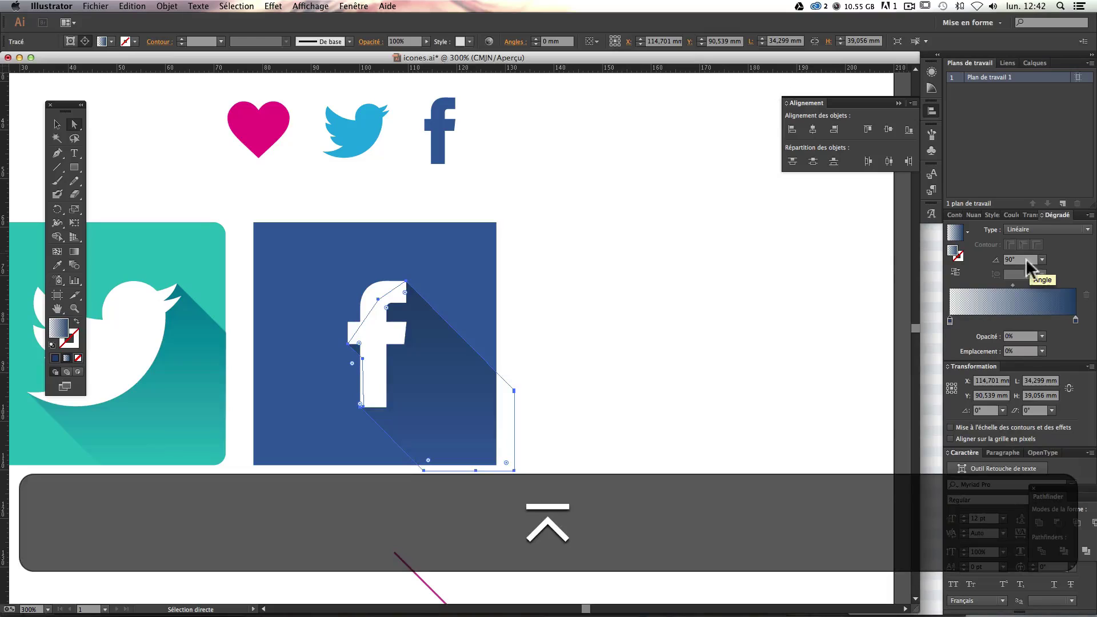
Step: Deselect the shadow shape and examine the finished Facebook icon next to the Twitter icon at different magnifications
{"action": "left_click", "coordinate": [678, 347]}
{"action": "key", "text": "super+minus"}
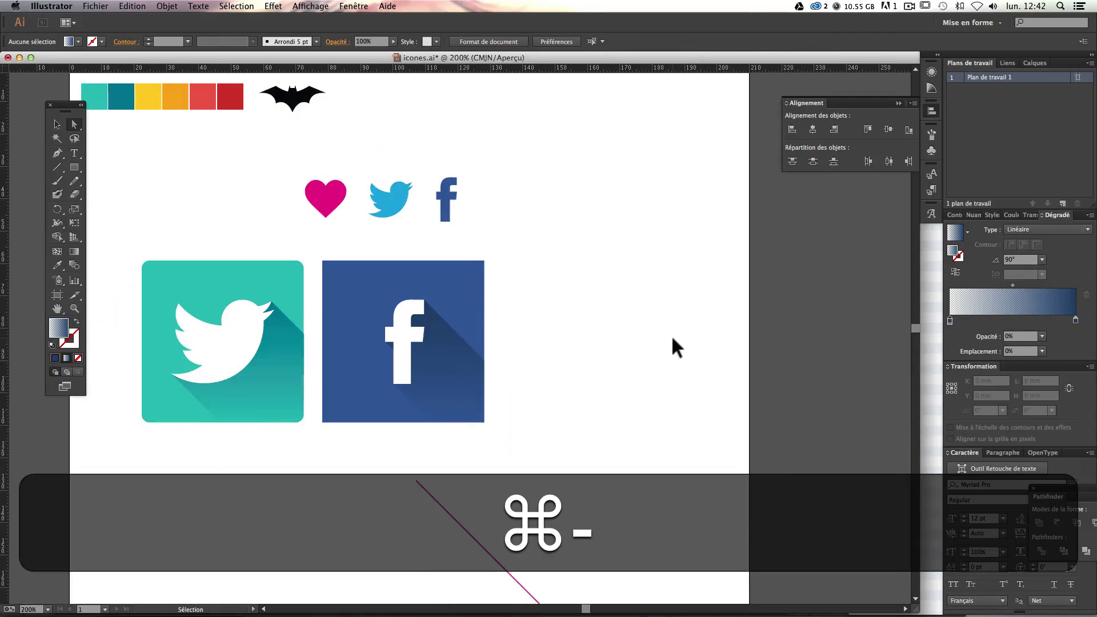
{"action": "key", "text": "super+plus"}
{"action": "key", "text": "super+plus"}
{"action": "key", "text": "super+minus"}
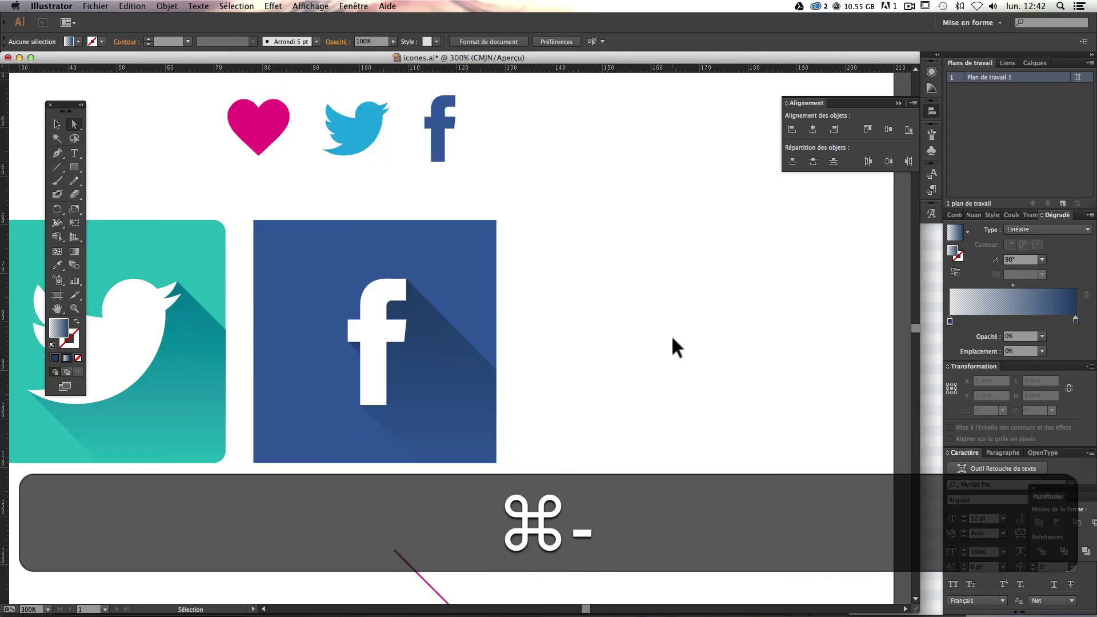
{"action": "key", "text": "super+minus"}
{"action": "left_click_drag", "start_coordinate": [662, 345], "coordinate": [540, 417]}
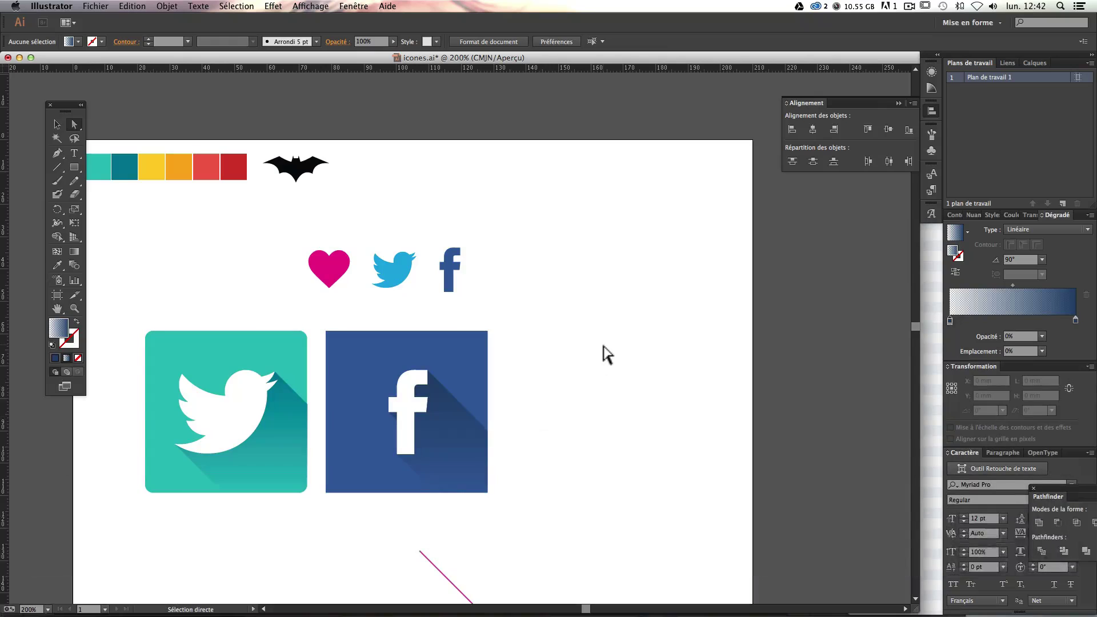
{"action": "left_click_drag", "start_coordinate": [607, 352], "coordinate": [564, 287]}
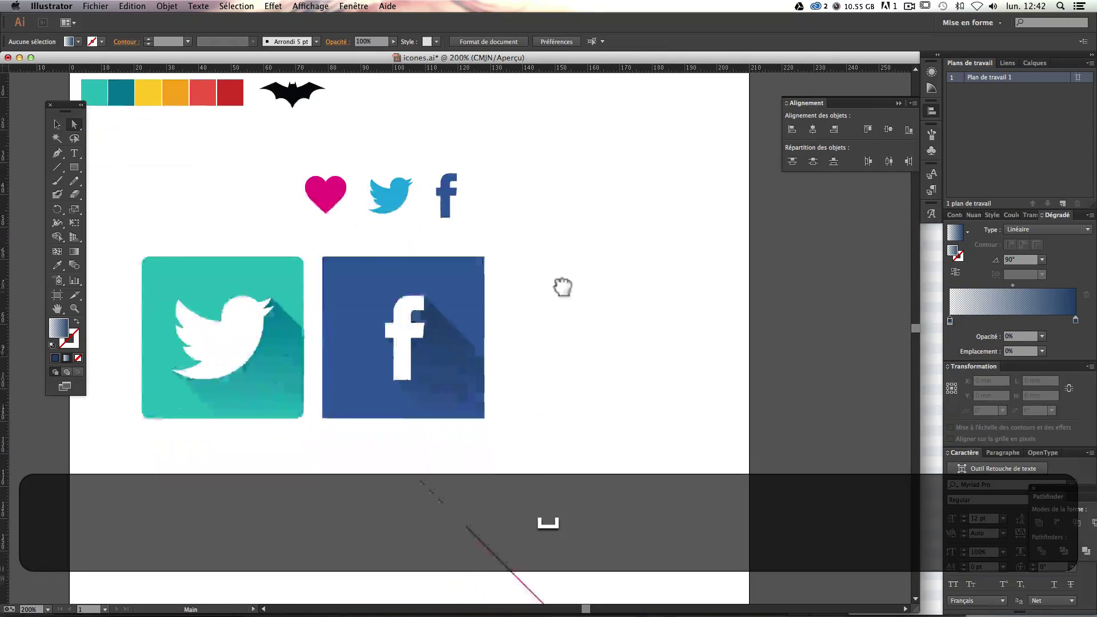
Step: Pick up the heart's magenta fill and draw a seven-sided polygon about 53 mm wide over the Facebook icon's edge, varying its number of sides
{"action": "left_click", "coordinate": [323, 195]}
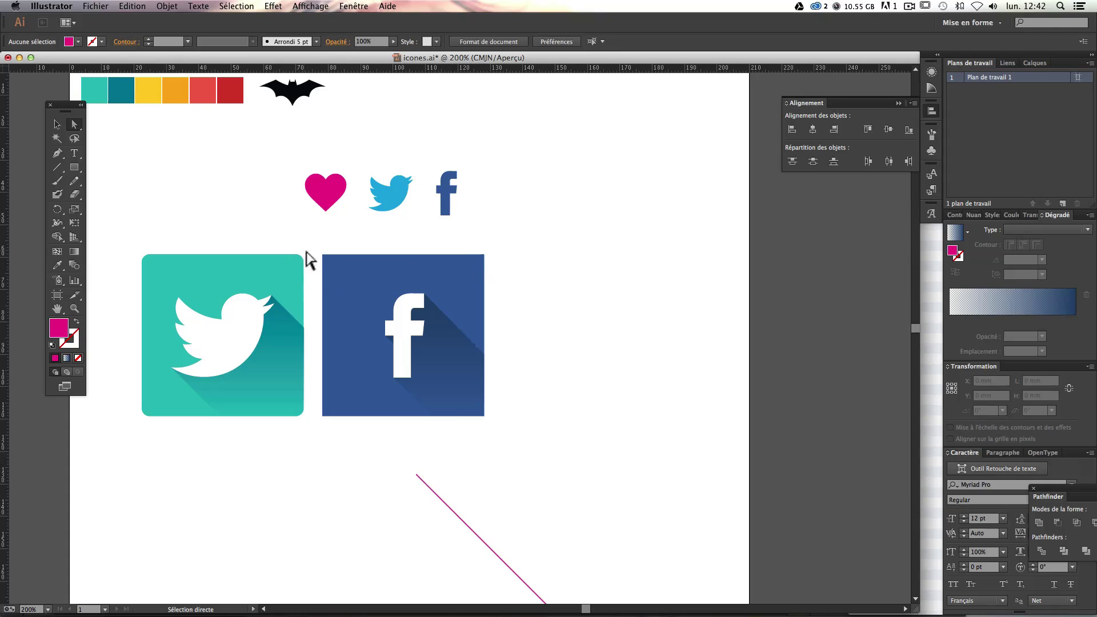
{"action": "left_click_drag", "start_coordinate": [75, 166], "coordinate": [123, 212]}
{"action": "left_click_drag", "start_coordinate": [548, 280], "coordinate": [452, 212]}
{"action": "key", "text": "Up"}
{"action": "key", "text": "Down"}
{"action": "key", "text": "Up"}
{"action": "key", "text": "Up"}
{"action": "key", "text": "Up"}
{"action": "key", "text": "Up"}
{"action": "key", "text": "Up"}
{"action": "key", "text": "Down"}
{"action": "key", "text": "Down"}
{"action": "key", "text": "Down"}
{"action": "key", "text": "Down"}
{"action": "key", "text": "Down"}
{"action": "key", "text": "Down"}
{"action": "key", "text": "Down"}
{"action": "key", "text": "Down"}
{"action": "key", "text": "Down"}
{"action": "key", "text": "Down"}
{"action": "key", "text": "Up"}
{"action": "key", "text": "Up"}
{"action": "key", "text": "Up"}
{"action": "key", "text": "Up"}
{"action": "key", "text": "Up"}
{"action": "key", "text": "Up"}
{"action": "key", "text": "Up"}
{"action": "key", "text": "Up"}
{"action": "key", "text": "Up"}
{"action": "key", "text": "Down"}
{"action": "key", "text": "Down"}
{"action": "key", "text": "Down"}
{"action": "key", "text": "Down"}
{"action": "key", "text": "Down"}
{"action": "key", "text": "Down"}
{"action": "key", "text": "Down"}
{"action": "key", "text": "Down"}
{"action": "key", "text": "Down"}
{"action": "key", "text": "Up"}
{"action": "key", "text": "Up"}
{"action": "key", "text": "Up"}
{"action": "key", "text": "Up"}
{"action": "key", "text": "Up"}
{"action": "key", "text": "Up"}
{"action": "key", "text": "Up"}
{"action": "key", "text": "Up"}
{"action": "key", "text": "Up"}
{"action": "key", "text": "Up"}
{"action": "key", "text": "Up"}
{"action": "key", "text": "Up"}
{"action": "key", "text": "Up"}
{"action": "key", "text": "Up"}
{"action": "key", "text": "Up"}
{"action": "key", "text": "Down"}
{"action": "key", "text": "Down"}
{"action": "key", "text": "Down"}
{"action": "key", "text": "Down"}
{"action": "key", "text": "Down"}
{"action": "key", "text": "Down"}
{"action": "key", "text": "Down"}
{"action": "key", "text": "Down"}
{"action": "key", "text": "Down"}
{"action": "key", "text": "Down"}
{"action": "key", "text": "Down"}
{"action": "key", "text": "shift"}
Step: Move the magenta polygon clear of the Facebook icon into the empty space beside it, and delete it
{"action": "left_click", "coordinate": [56, 125]}
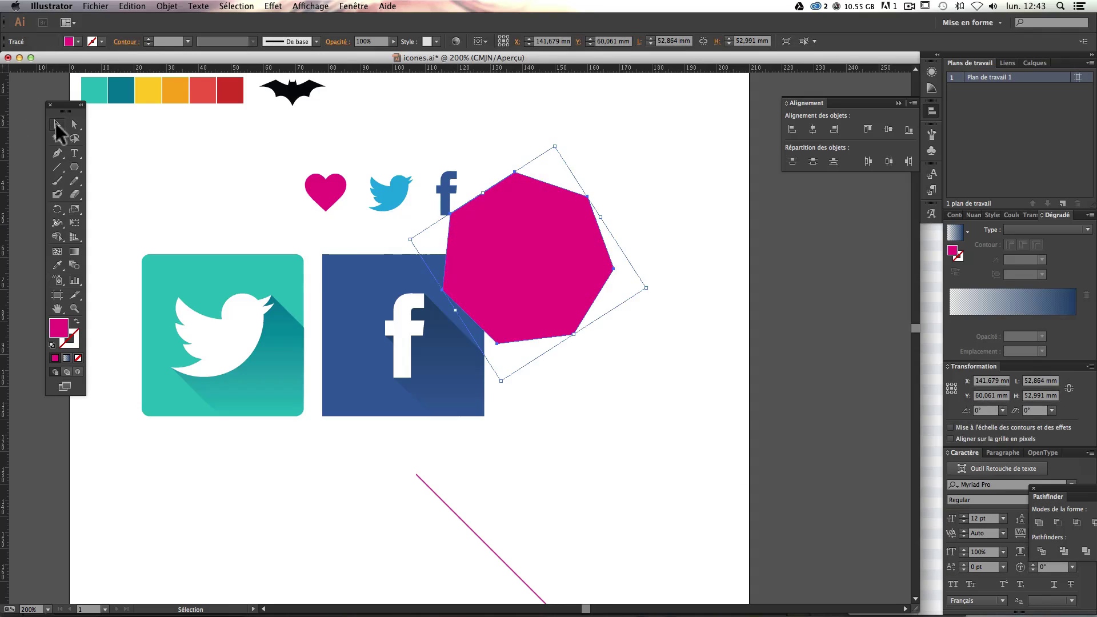
{"action": "left_click_drag", "start_coordinate": [553, 219], "coordinate": [609, 293]}
{"action": "left_click", "coordinate": [766, 389]}
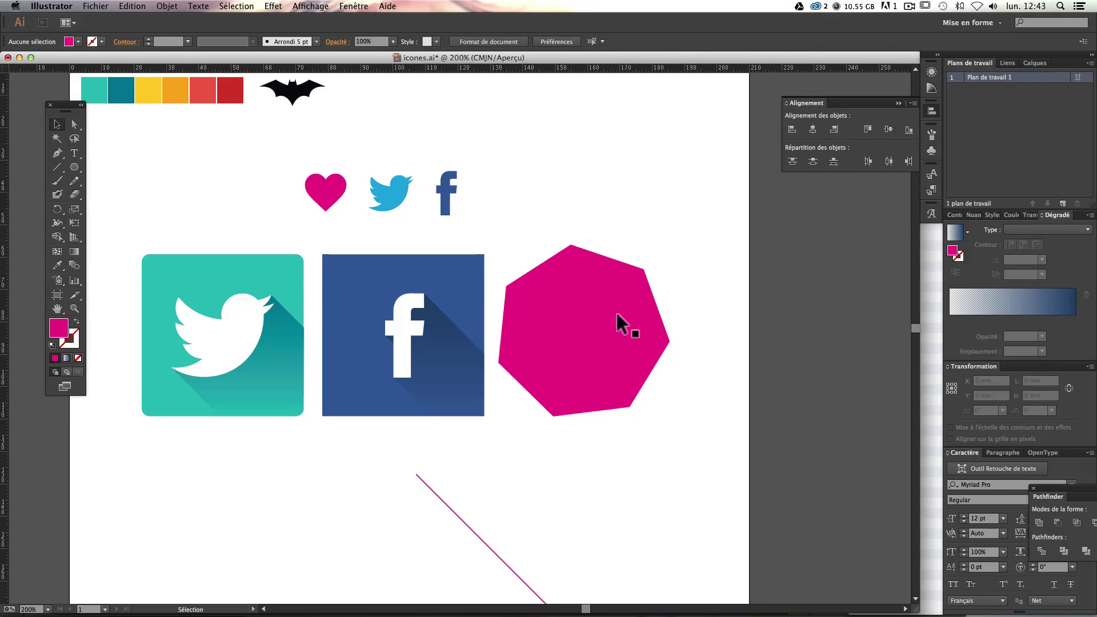
{"action": "left_click", "coordinate": [604, 354]}
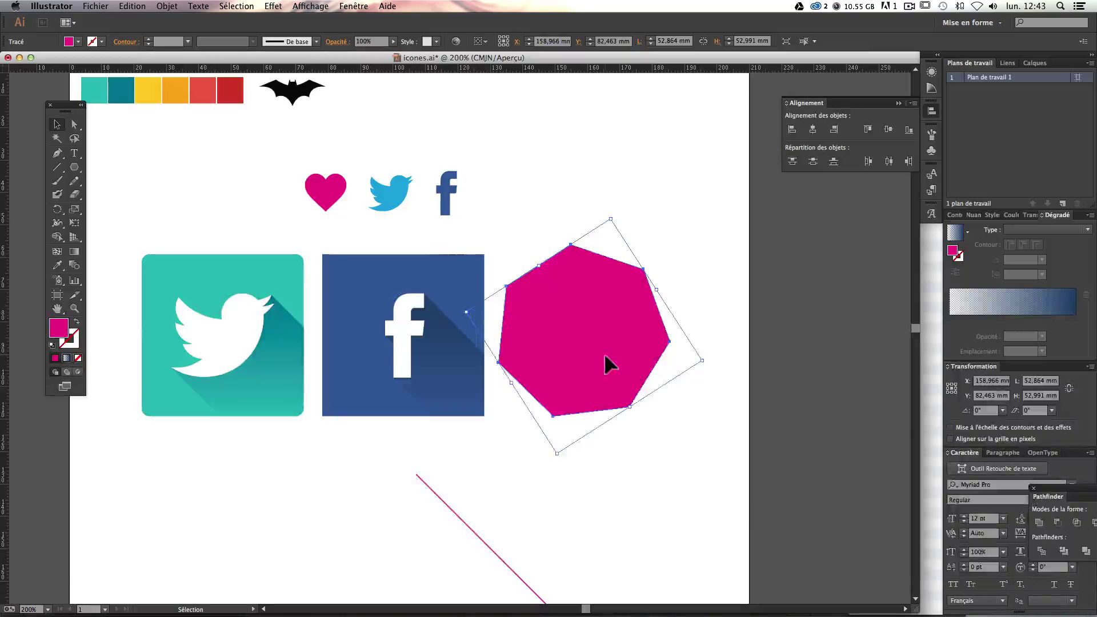
{"action": "key", "text": "BackSpace"}
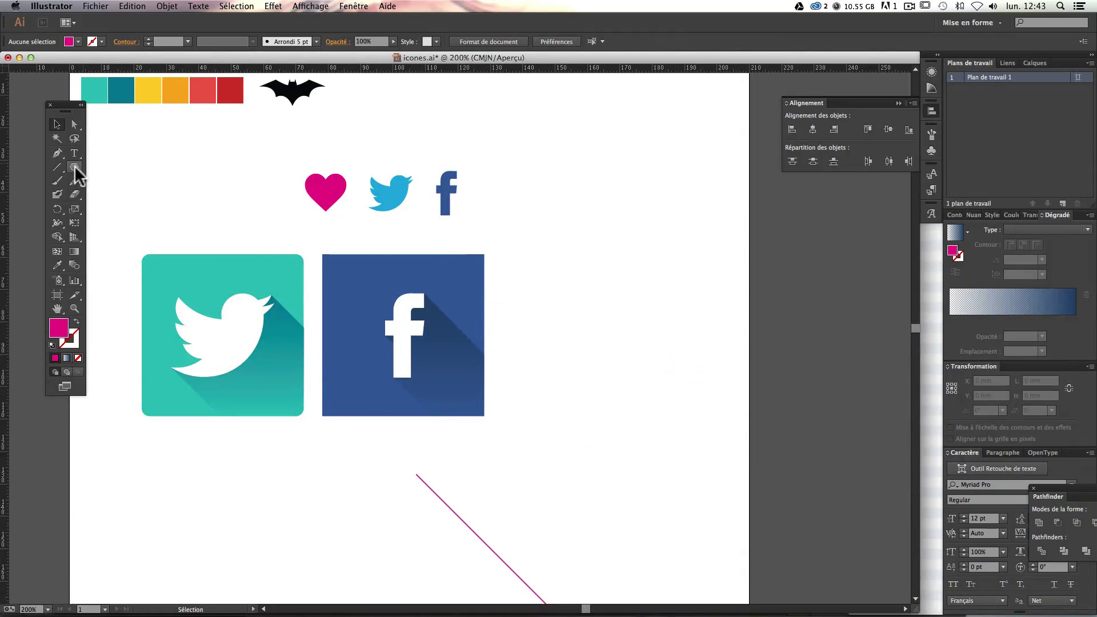
Step: Draw a magenta five-pointed star about 46 mm wide beside the Facebook icon, varying its number of points, and delete it
{"action": "left_click_drag", "start_coordinate": [74, 166], "coordinate": [149, 220]}
{"action": "left_click_drag", "start_coordinate": [599, 289], "coordinate": [579, 360]}
{"action": "key", "text": "Up"}
{"action": "key", "text": "Up"}
{"action": "key", "text": "Up"}
{"action": "key", "text": "Up"}
{"action": "key", "text": "Up"}
{"action": "key", "text": "Up"}
{"action": "key", "text": "Up"}
{"action": "key", "text": "Up"}
{"action": "key", "text": "Down"}
{"action": "key", "text": "Down"}
{"action": "key", "text": "Down"}
{"action": "key", "text": "Down"}
{"action": "key", "text": "Up"}
{"action": "key", "text": "Down"}
{"action": "key", "text": "Down"}
{"action": "key", "text": "Down"}
{"action": "key", "text": "Up"}
{"action": "key", "text": "Down"}
{"action": "key", "text": "Down"}
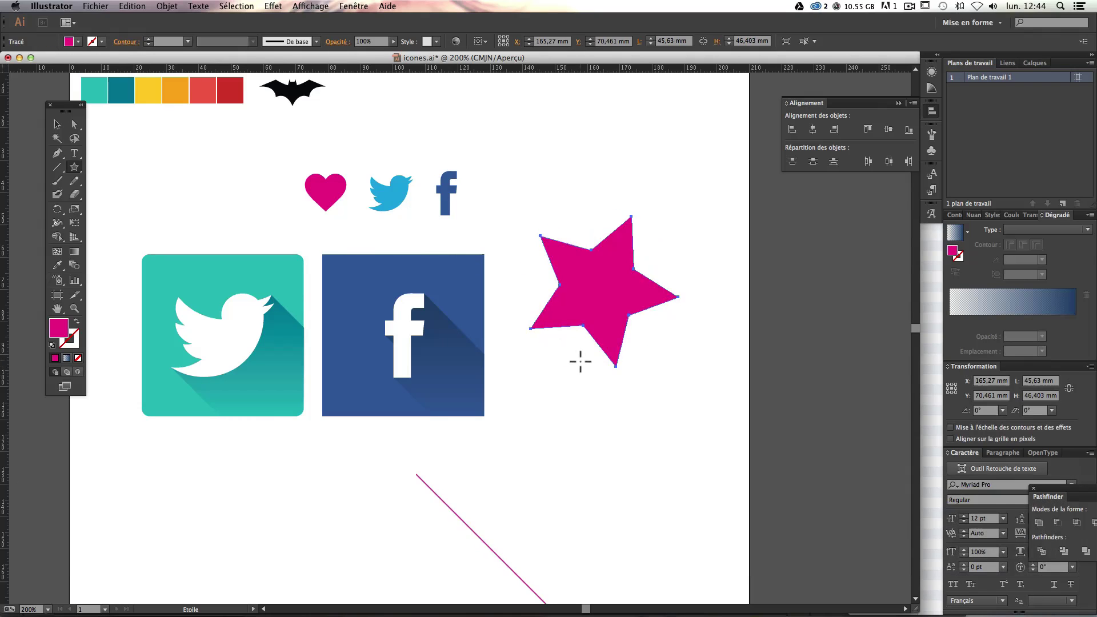
{"action": "key", "text": "BackSpace"}
{"action": "left_click", "coordinate": [56, 124]}
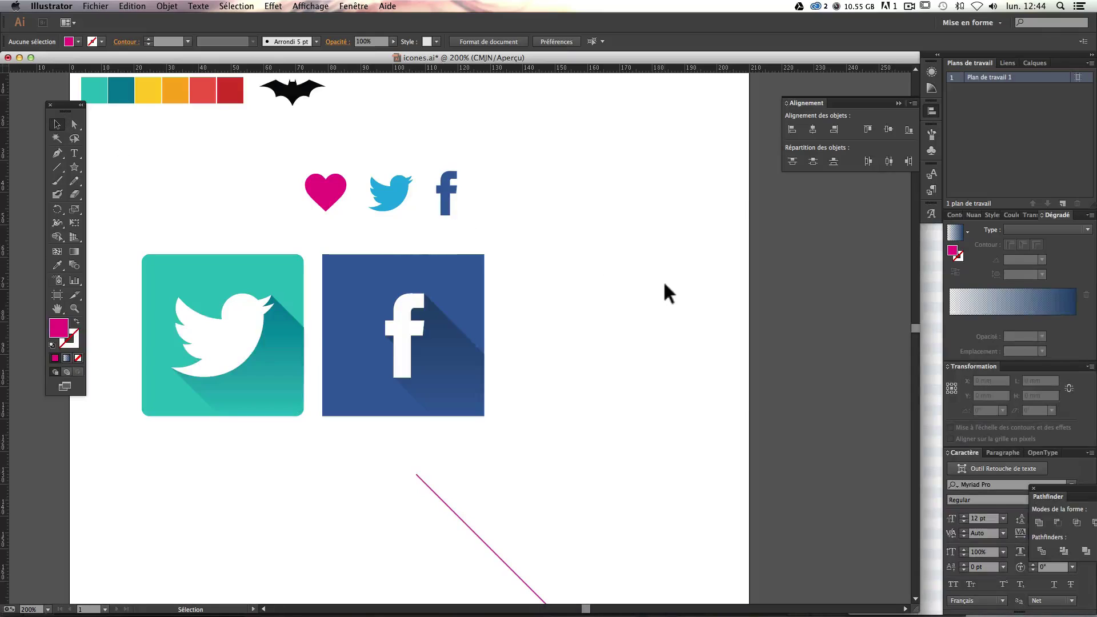
Step: Save the icones.ai document with the finished Twitter and Facebook icons
{"action": "scroll", "coordinate": [663, 283], "scroll_direction": "up", "scroll_amount": 1}
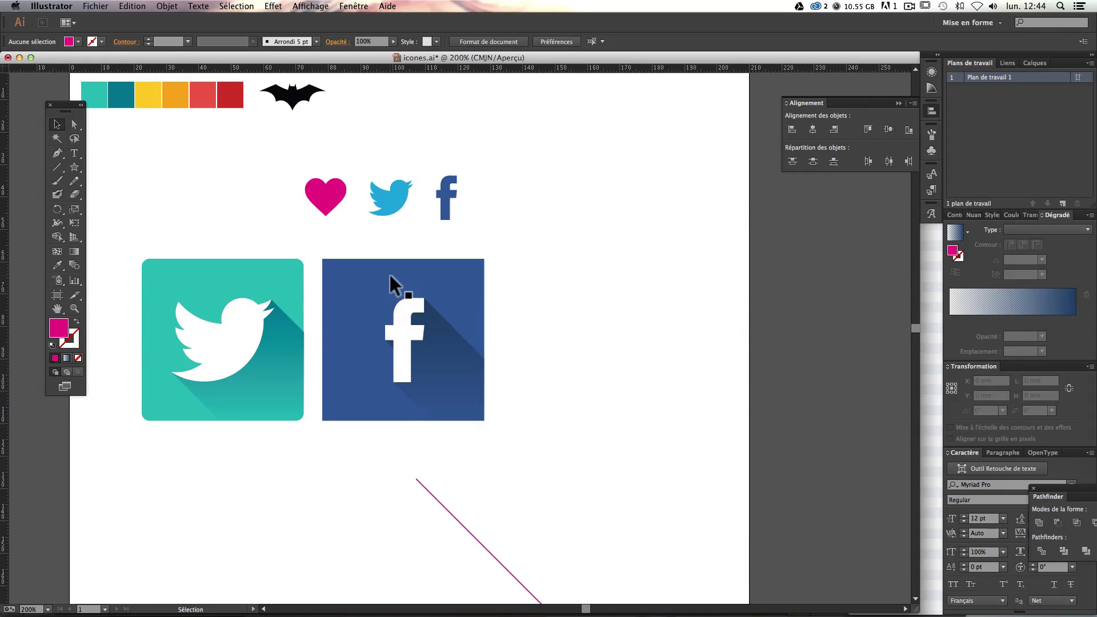
{"action": "key", "text": "space"}
{"action": "left_click_drag", "start_coordinate": [553, 270], "coordinate": [597, 286]}
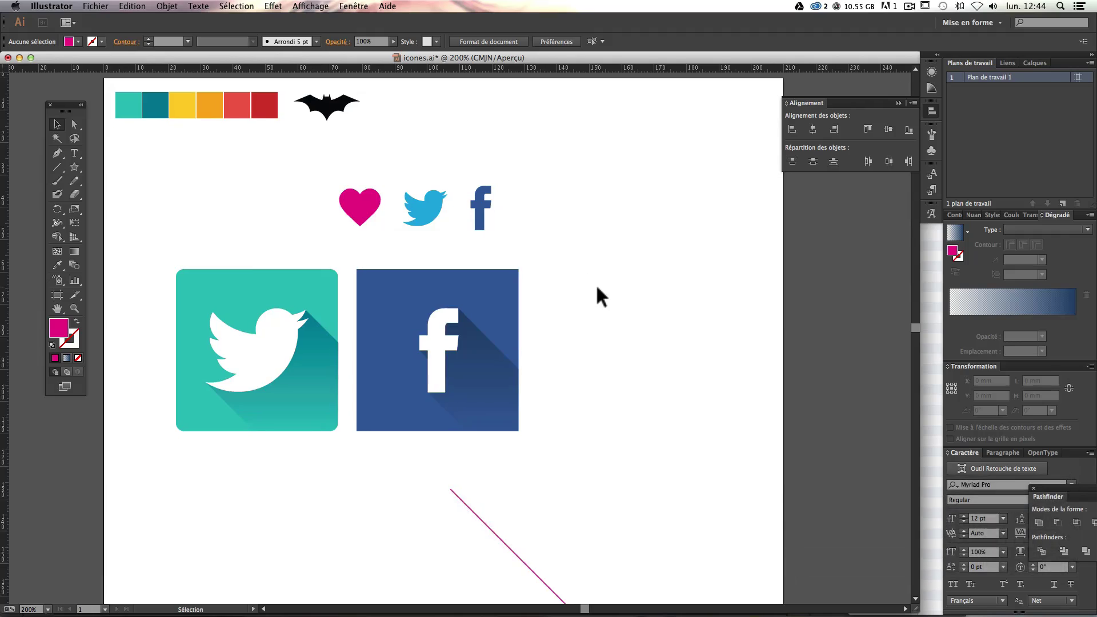
{"action": "key", "text": "super+s"}
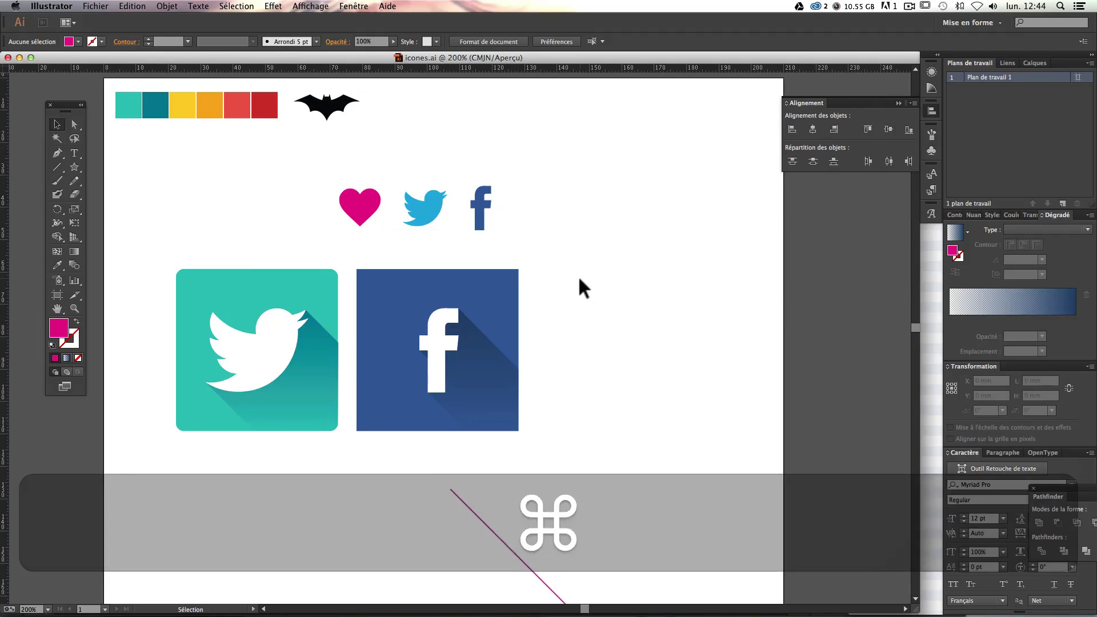